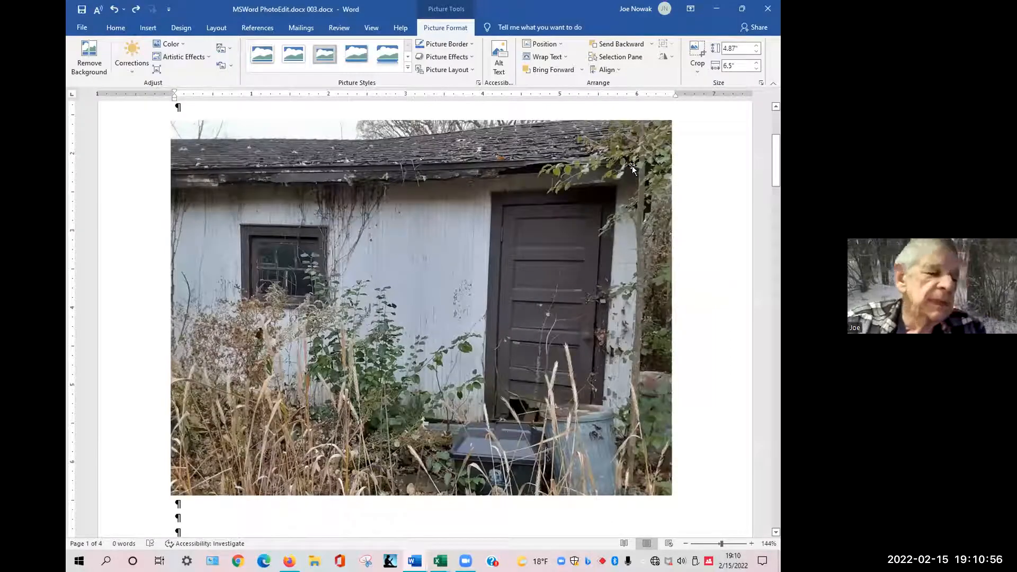
left_click(632, 168)
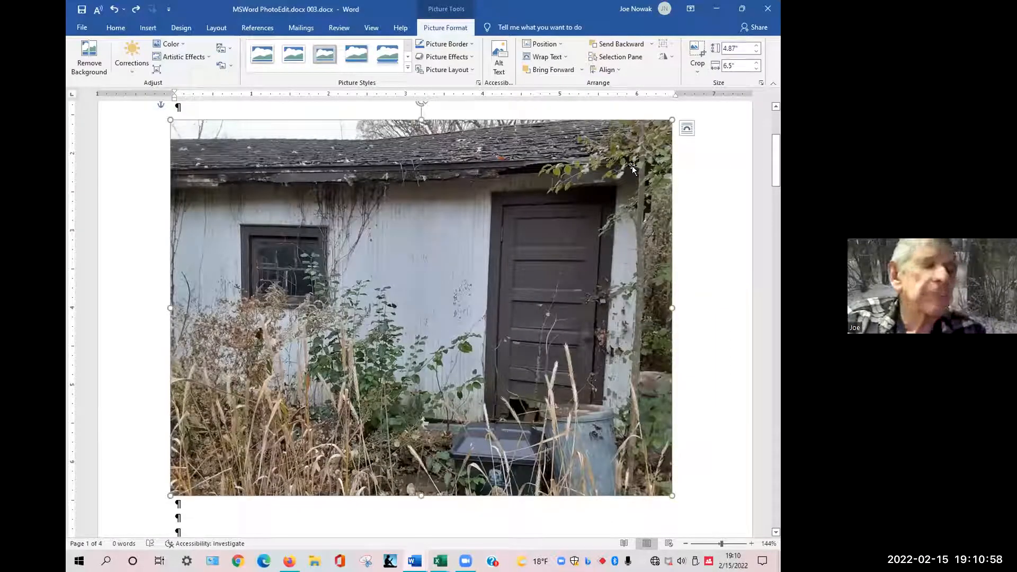
key("alt+Tab")
key("alt+Tab")
key("alt+Tab")
key("alt+Tab")
key("alt+Tab")
key("alt+Tab")
key("alt+Tab")
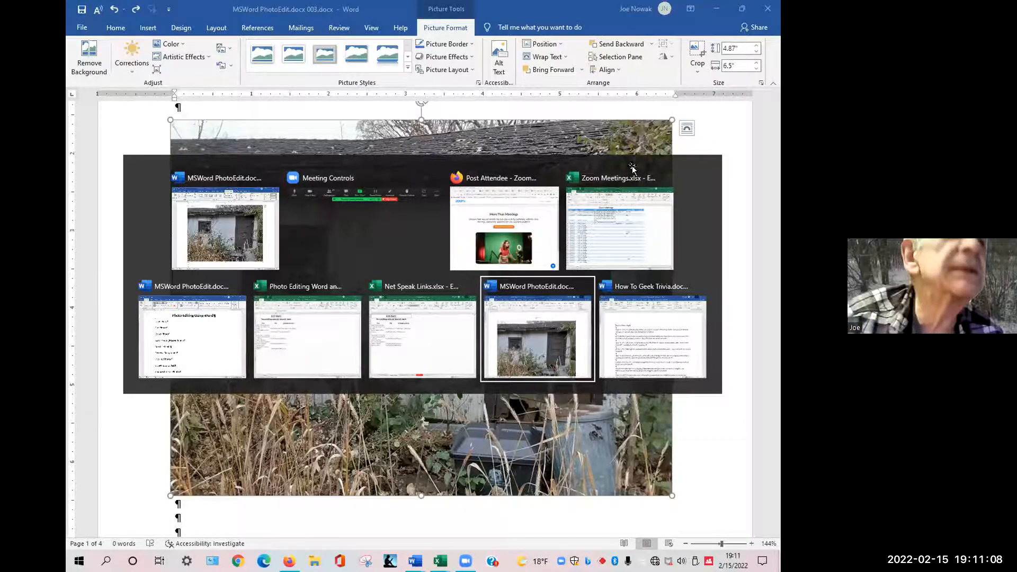
key("alt")
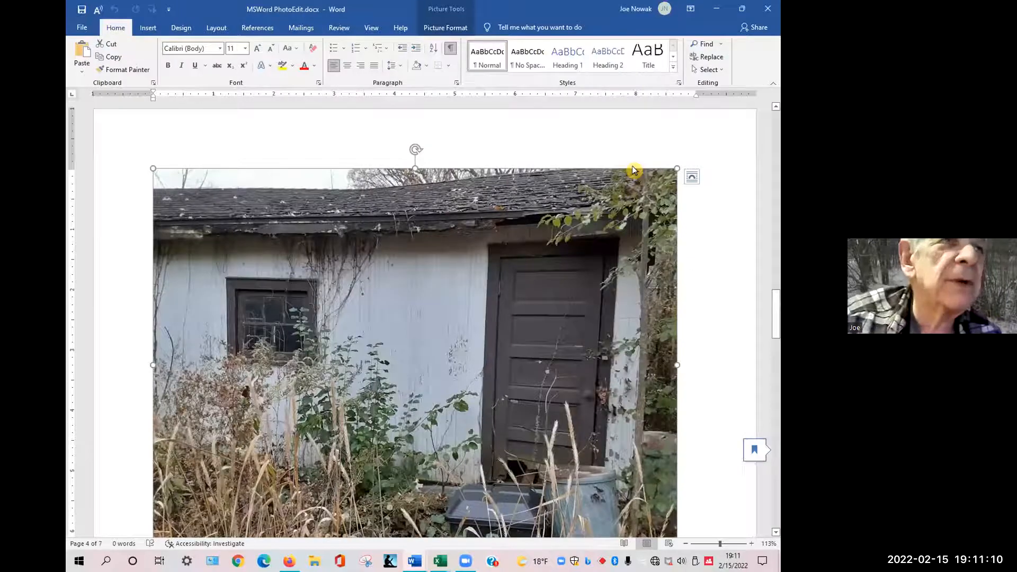
key("alt+Tab")
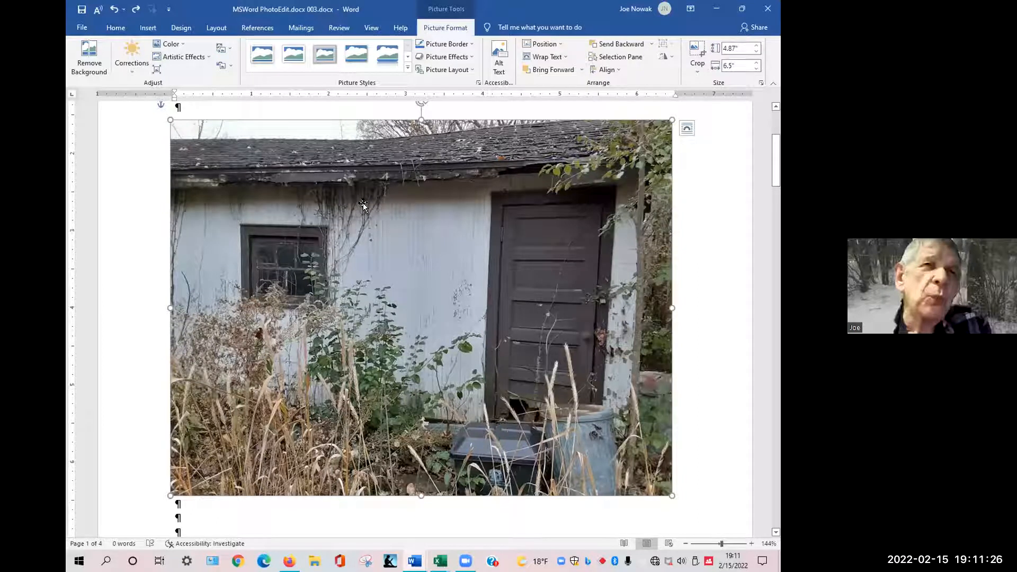
Select the photo of the couple at the end of the document and try to copy it.
scroll(369, 217, "down", 3)
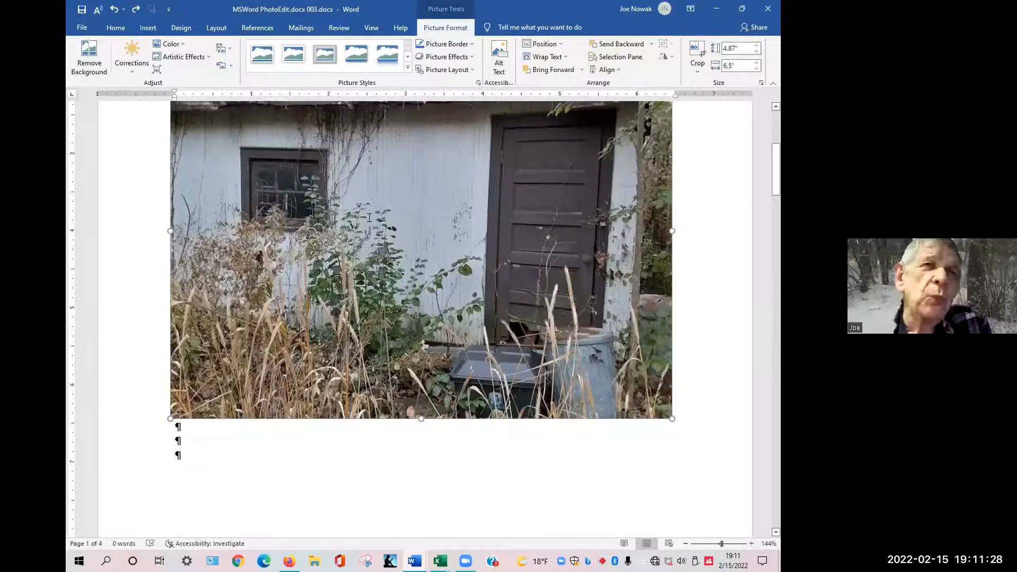
scroll(369, 217, "down", 10)
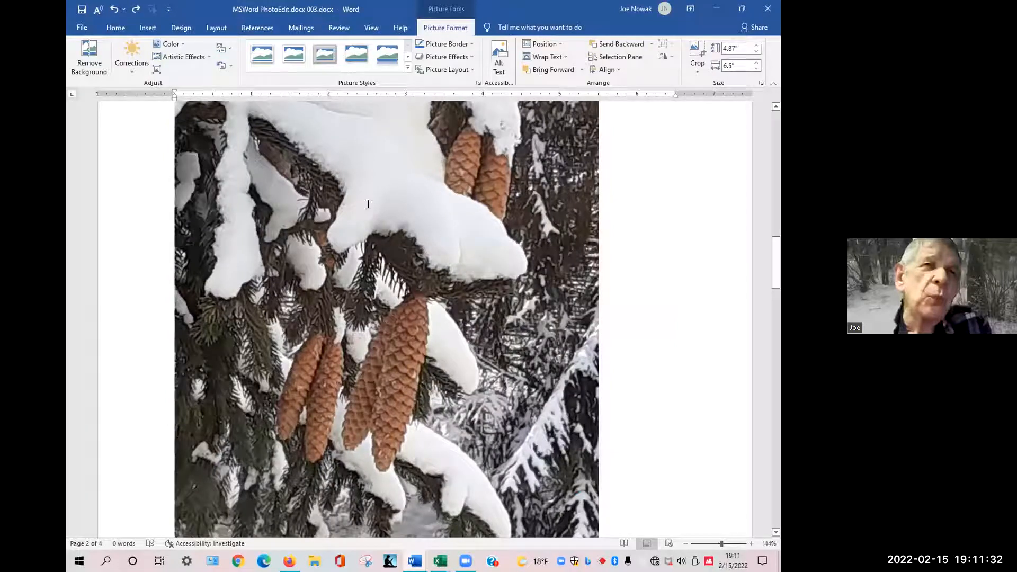
key("ctrl+End")
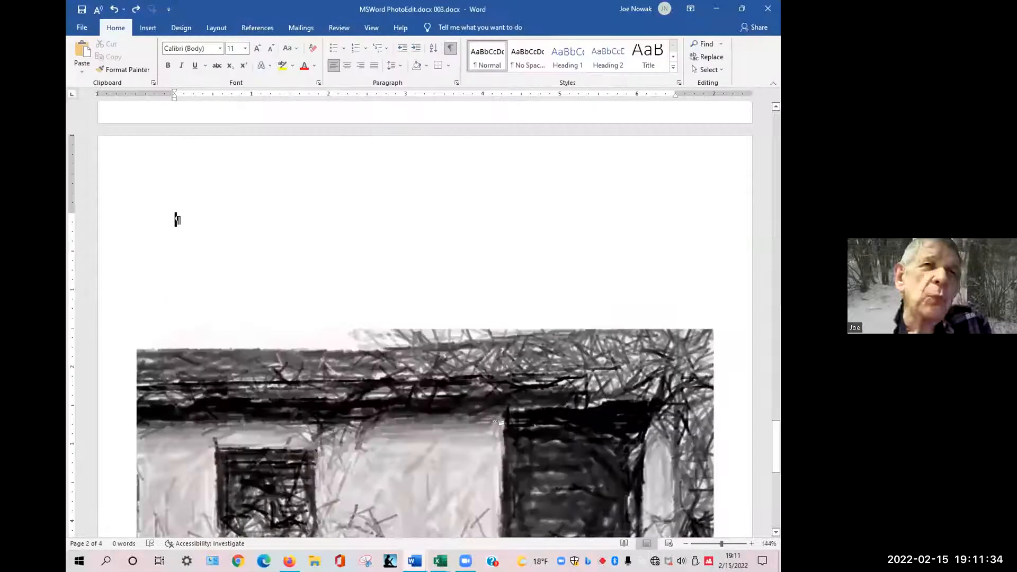
scroll(550, 374, "down", 5)
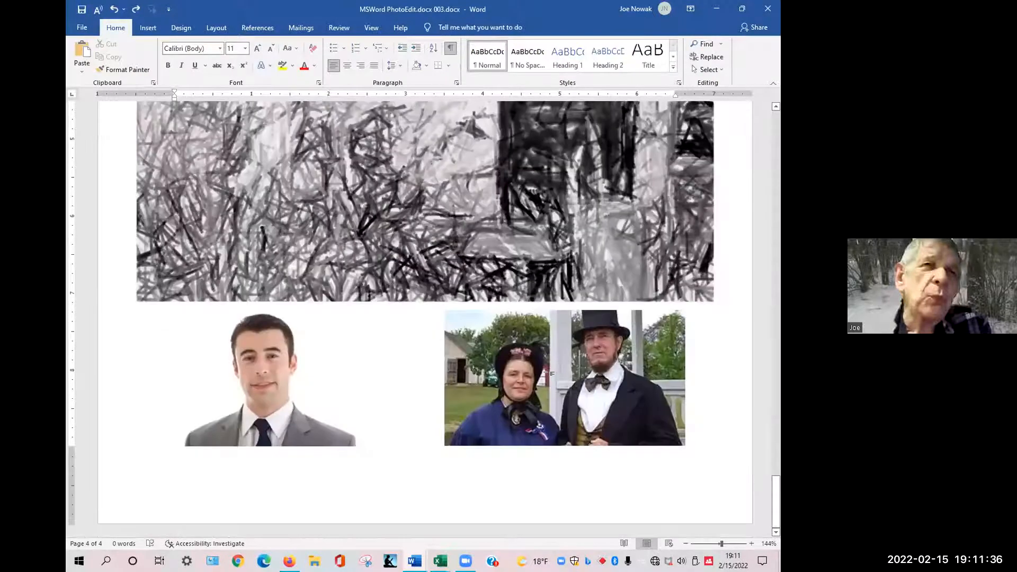
left_click(547, 371)
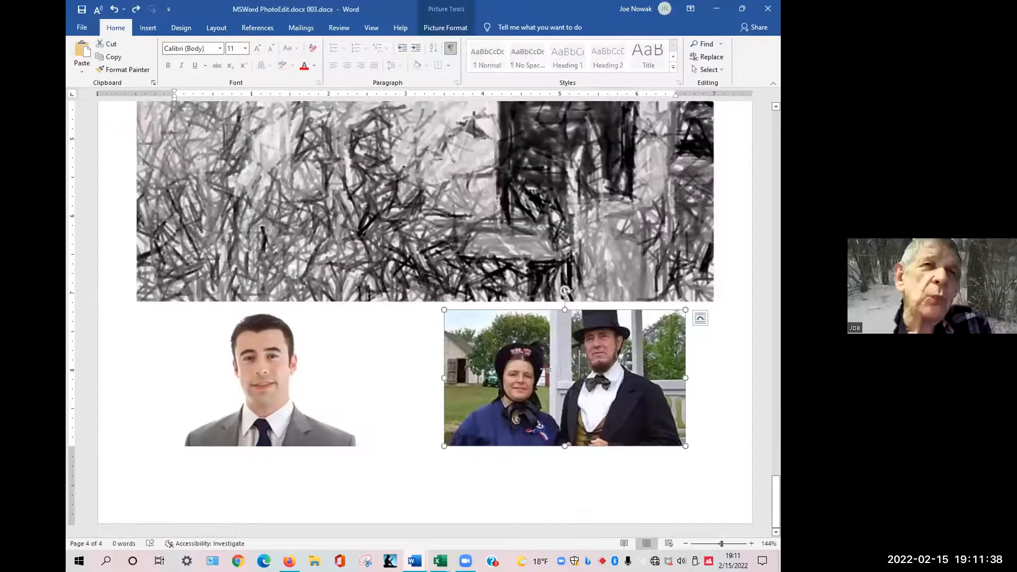
right_click(546, 370)
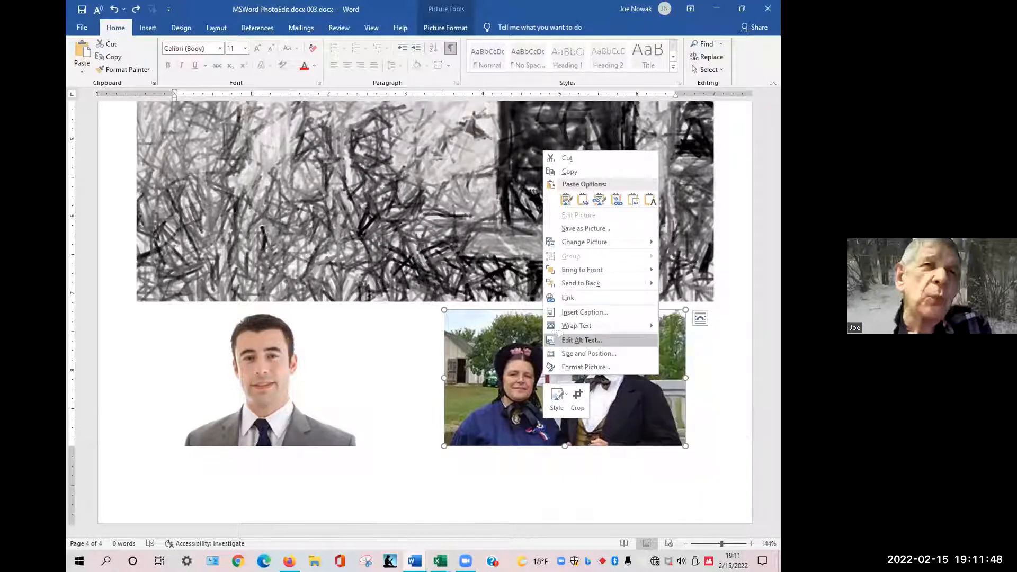
left_click(477, 348)
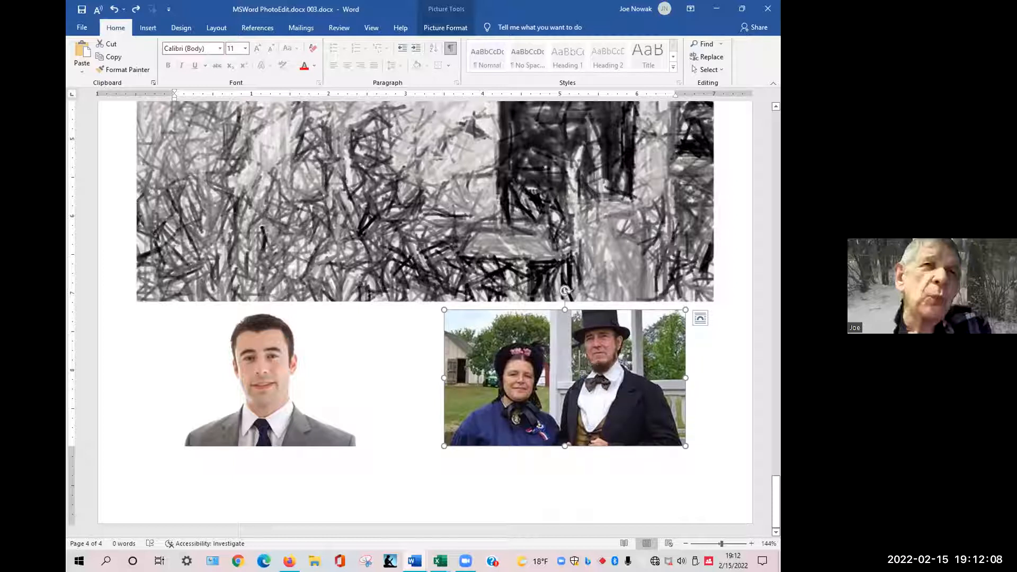
right_click(560, 375)
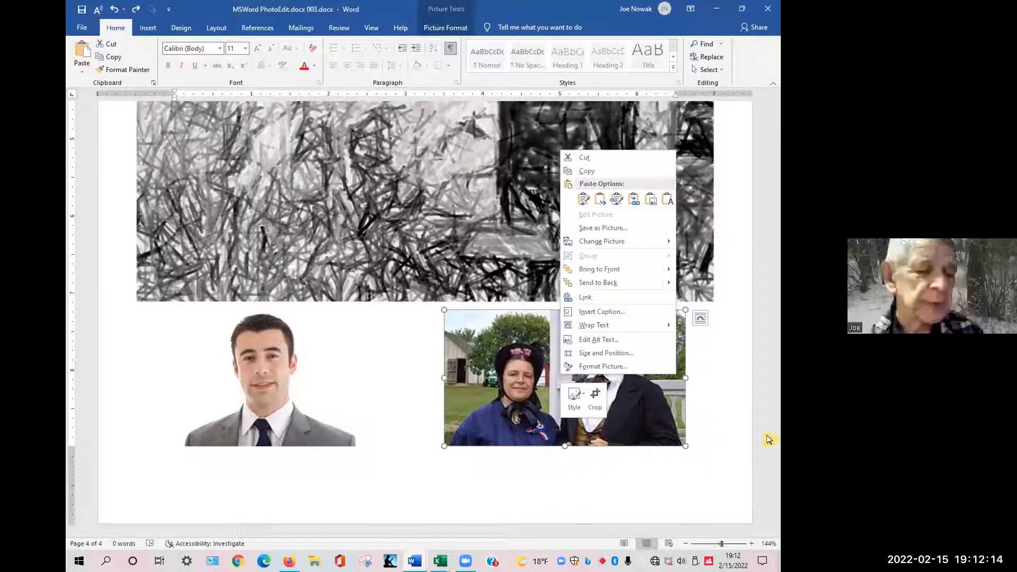
left_click(513, 398)
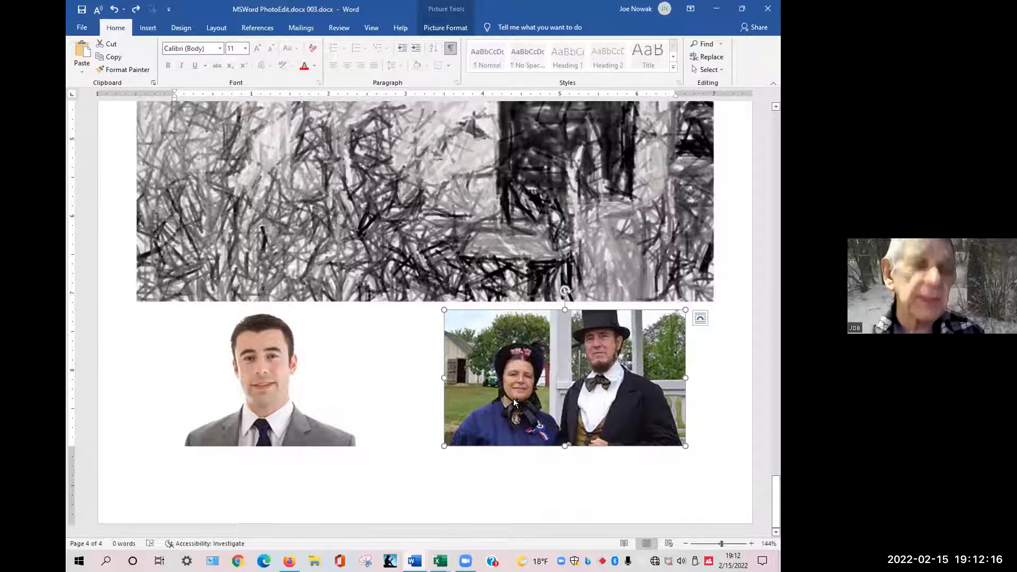
key("ctrl")
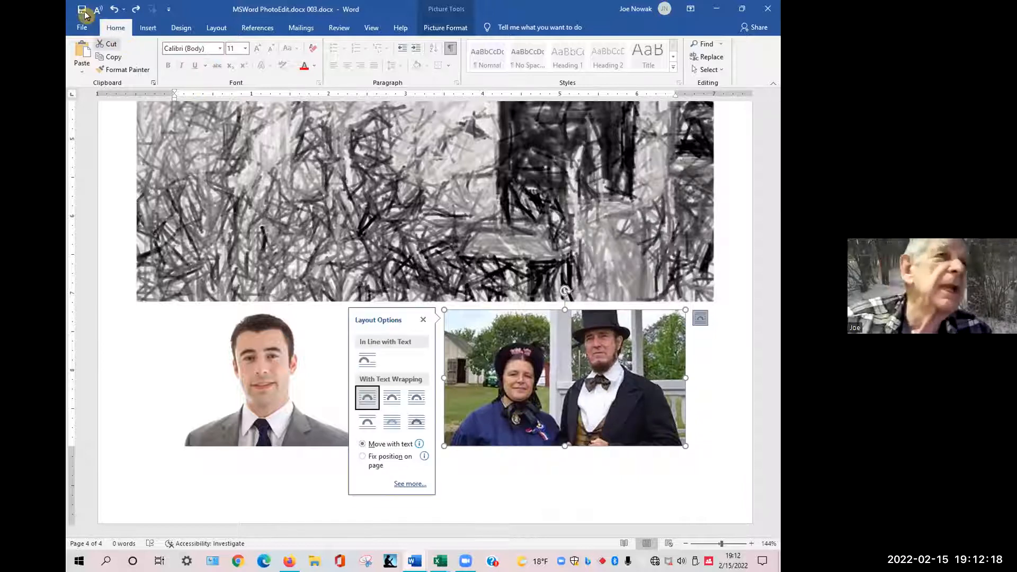
Create a new blank document and paste the clipboard contents into it.
left_click(81, 33)
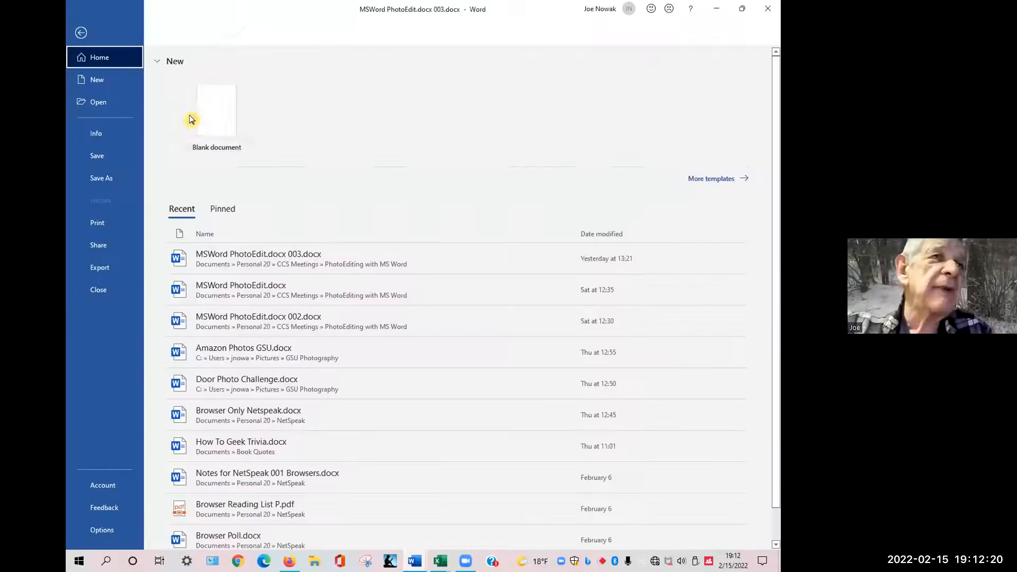
left_click(207, 120)
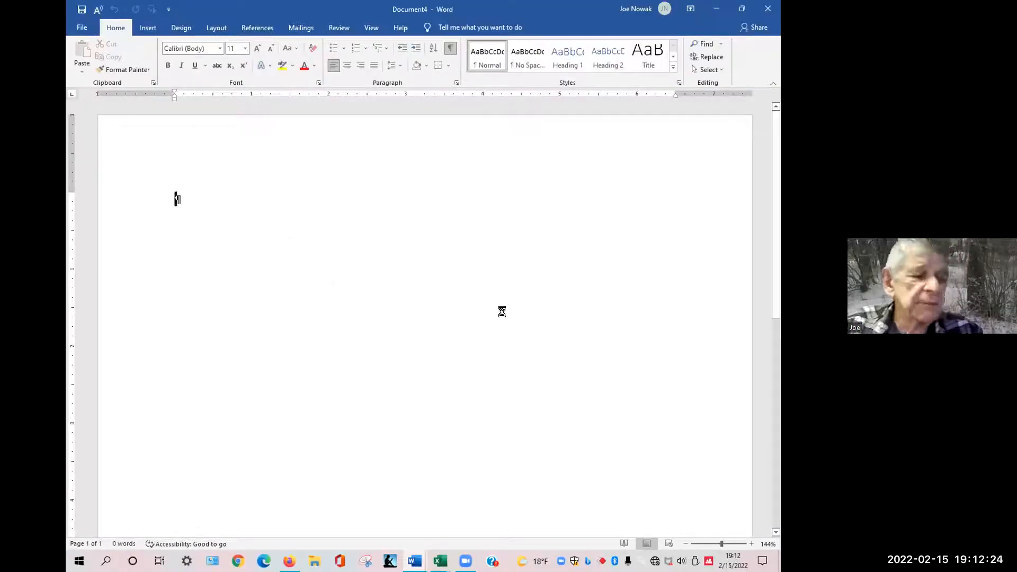
key("ctrl+v")
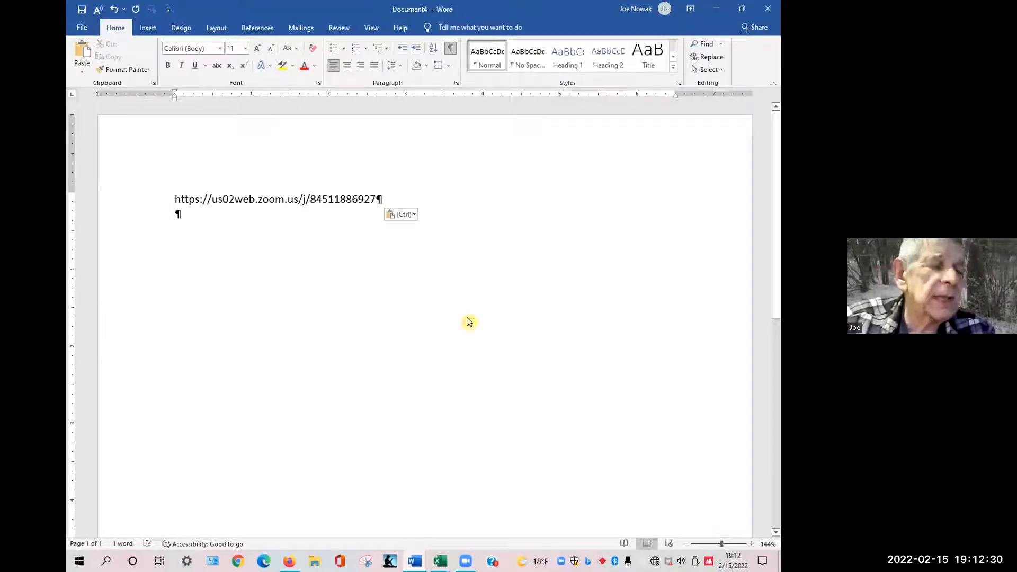
Copy the couple photo into the new document and delete the pasted URL line above it.
key("alt+Tab")
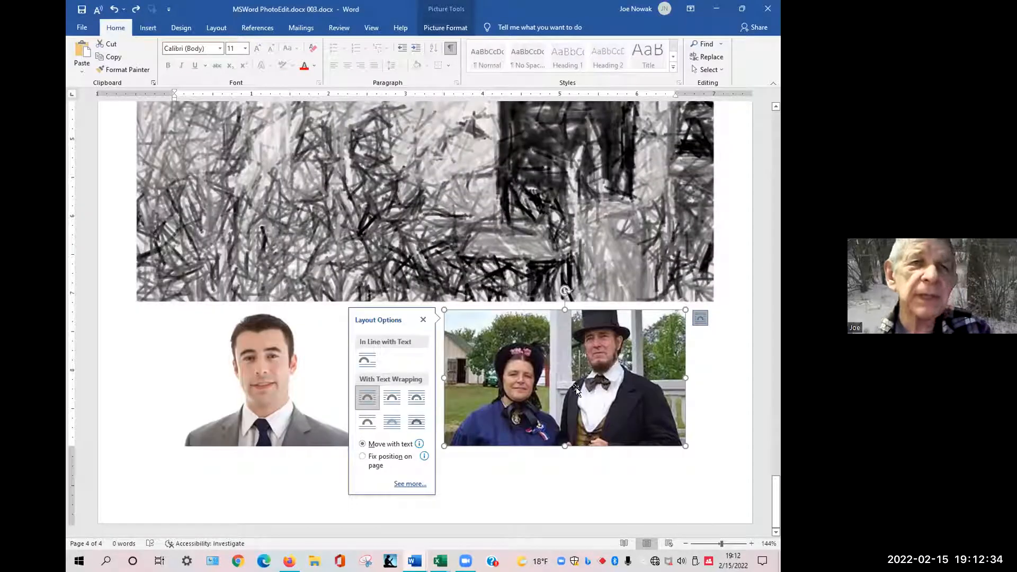
left_click(695, 408)
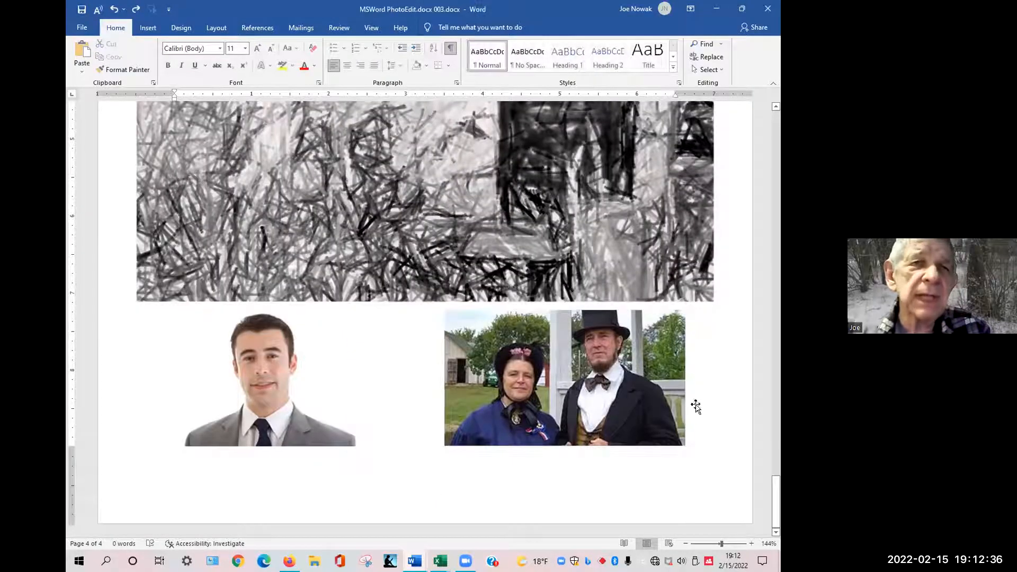
left_click(568, 389)
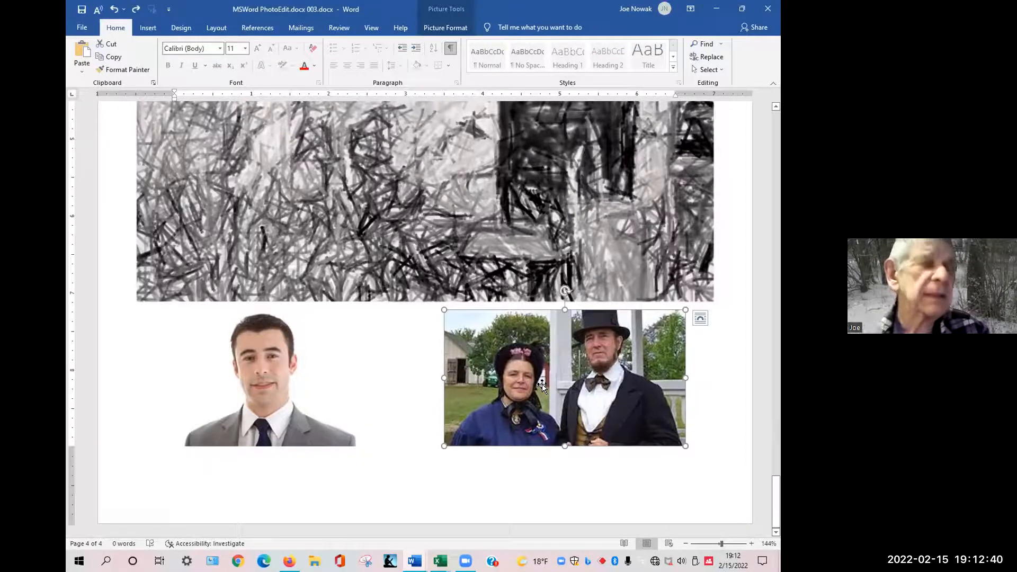
key("alt+Tab")
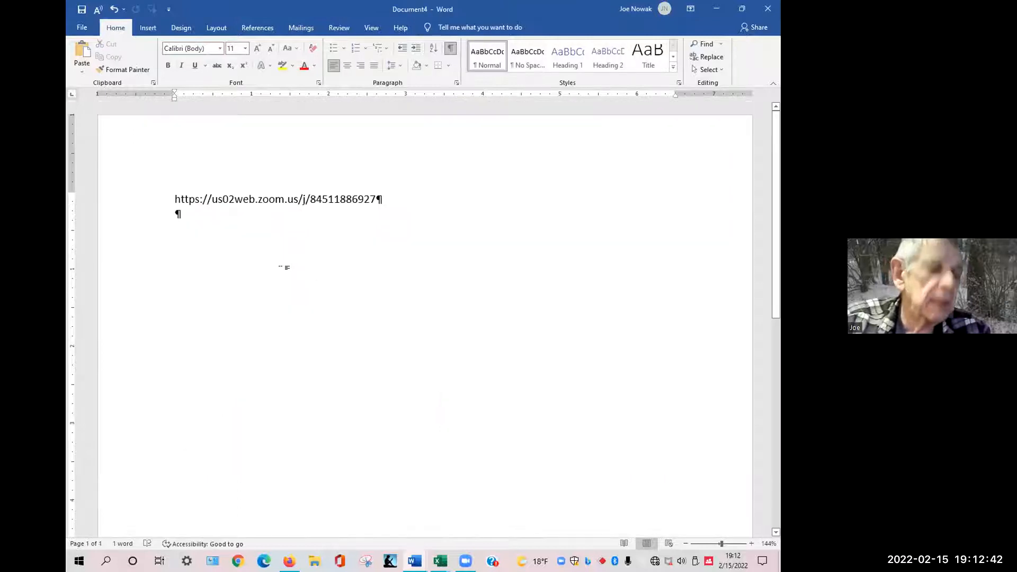
key("ctrl+v")
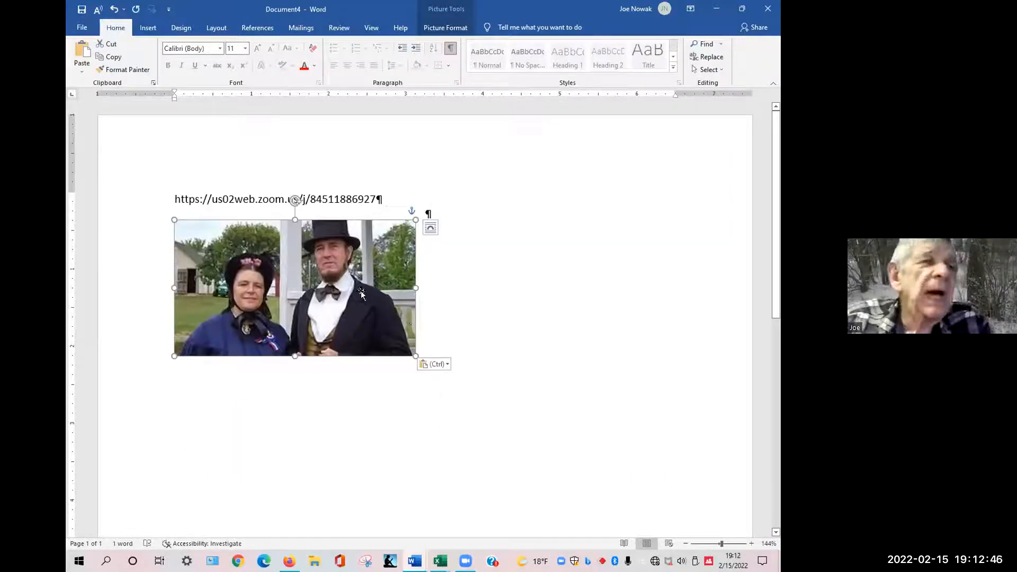
triple_click(345, 198)
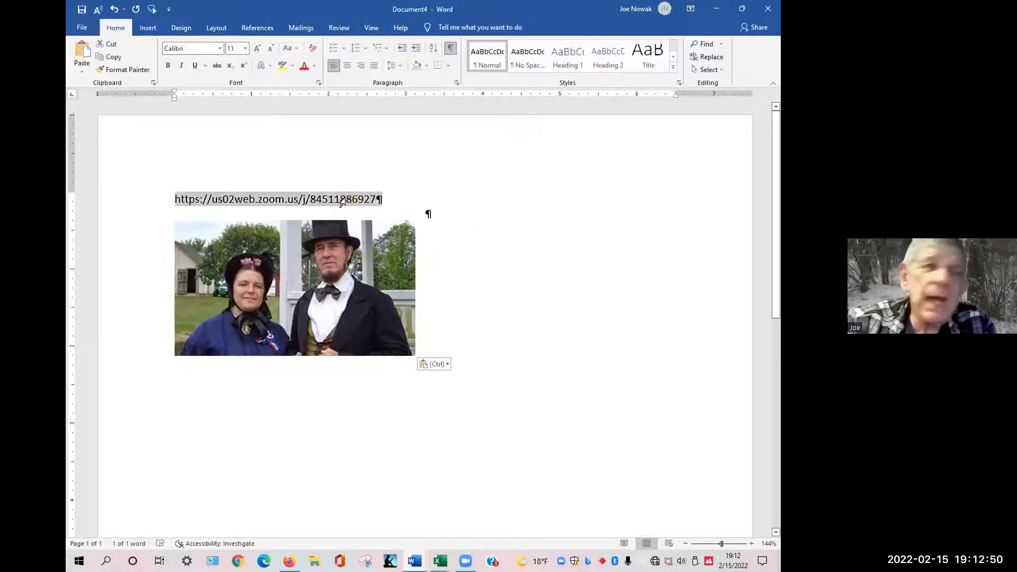
key("Delete")
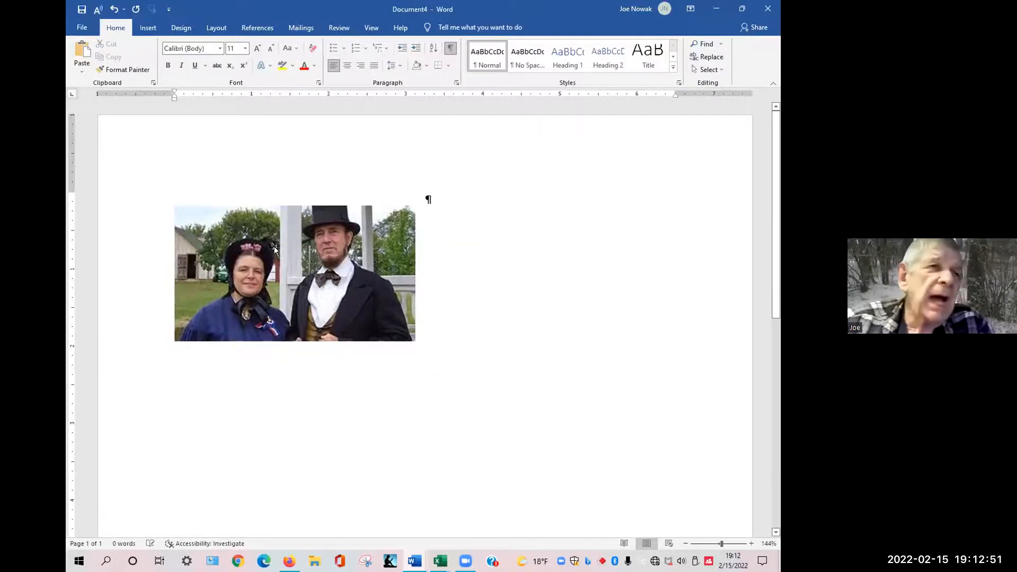
Enlarge the pasted photo from its corner to about 2.69 by 4.77 inches.
left_click(410, 337)
left_click_drag(415, 340, 542, 413)
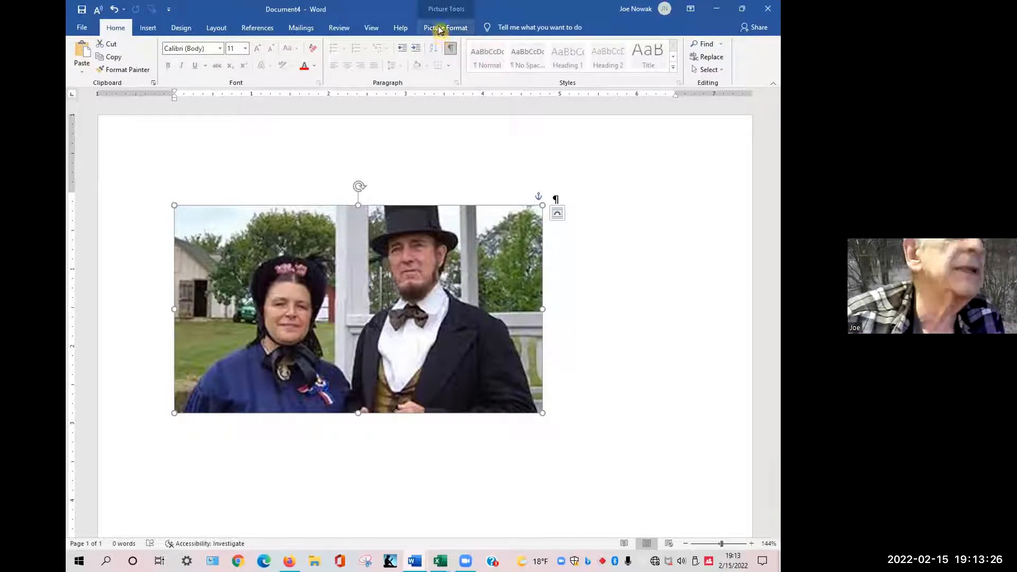
Recolor the photo with a gold tone.
left_click(439, 28)
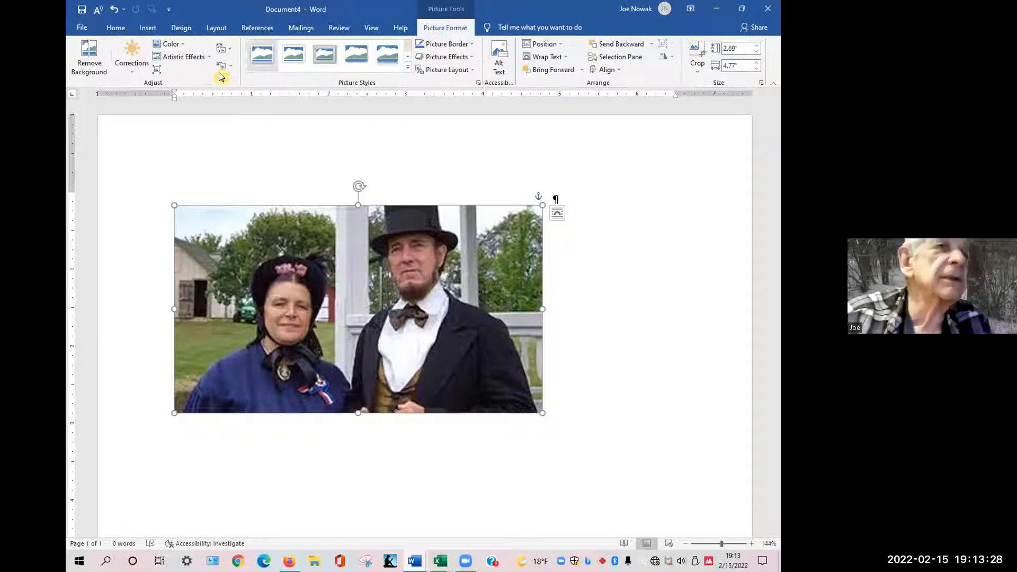
left_click(171, 44)
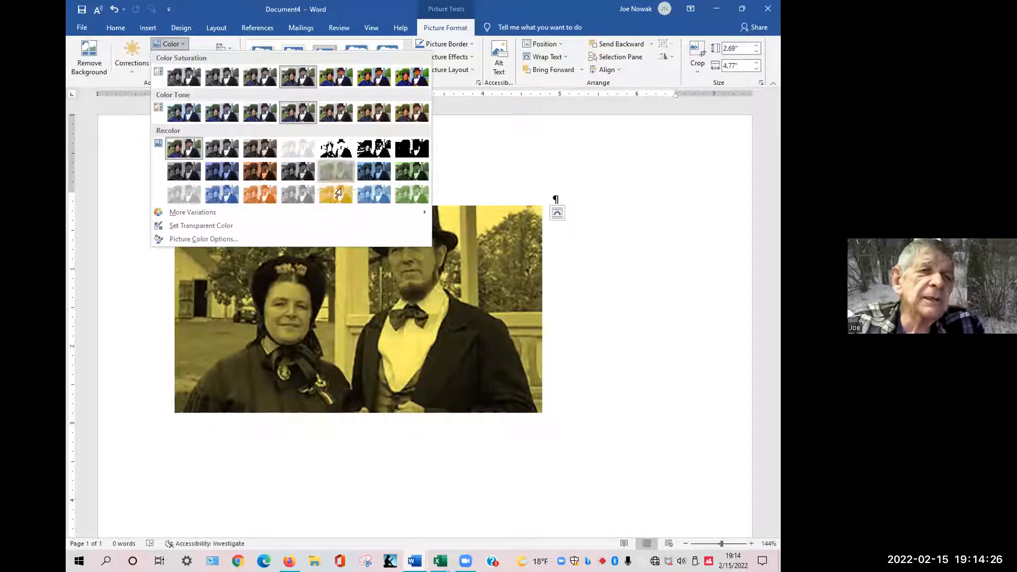
left_click(332, 176)
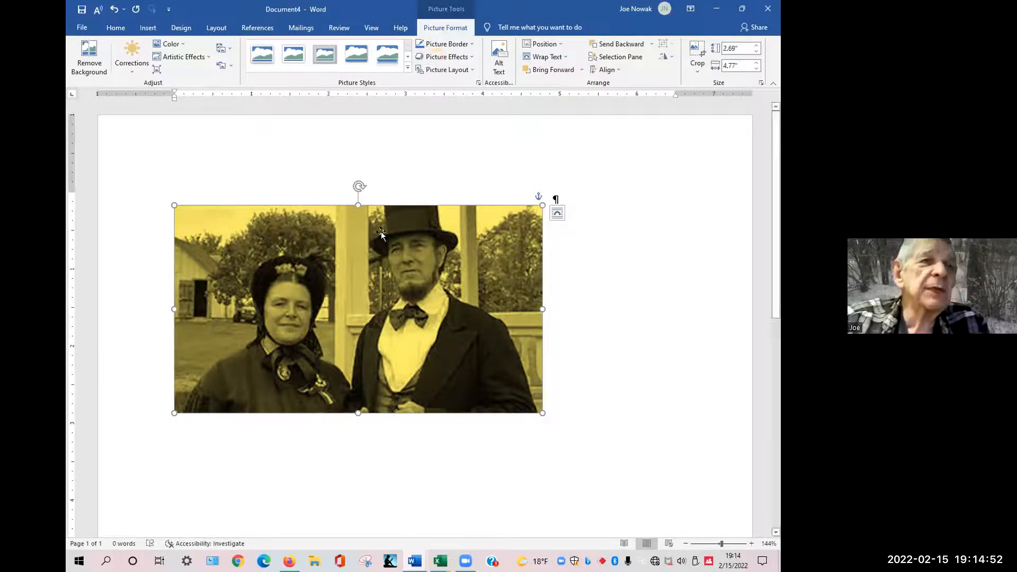
Shrink the photo from its corner to about 2.07 by 3.67 inches.
left_click(663, 247)
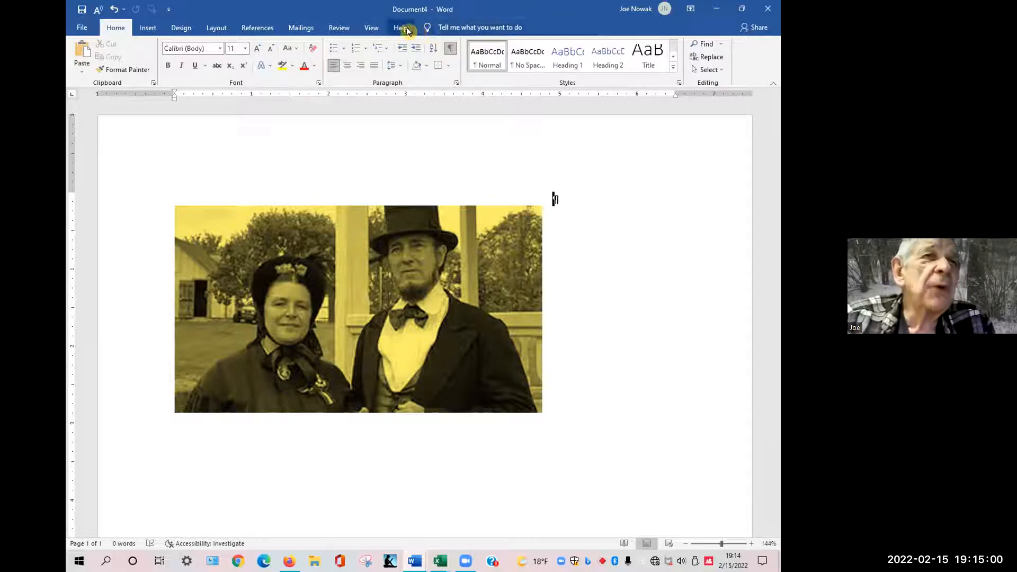
left_click(365, 259)
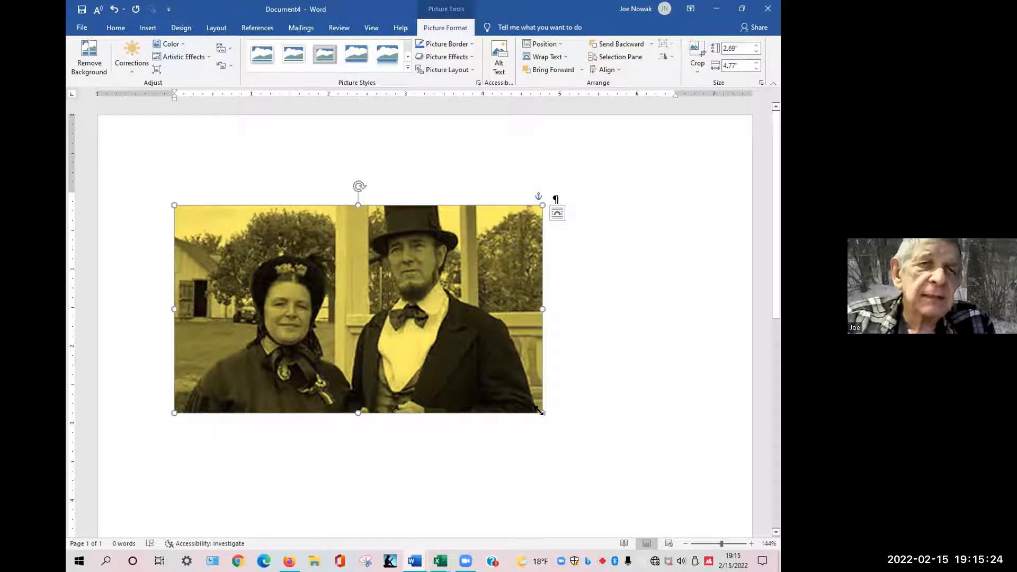
left_click_drag(539, 411, 505, 400)
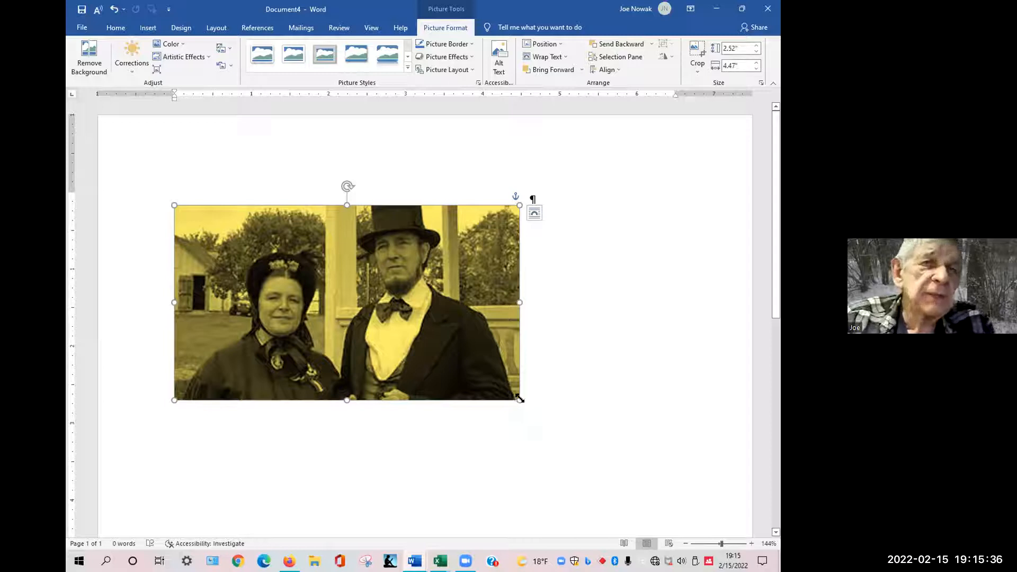
left_click_drag(517, 399, 457, 365)
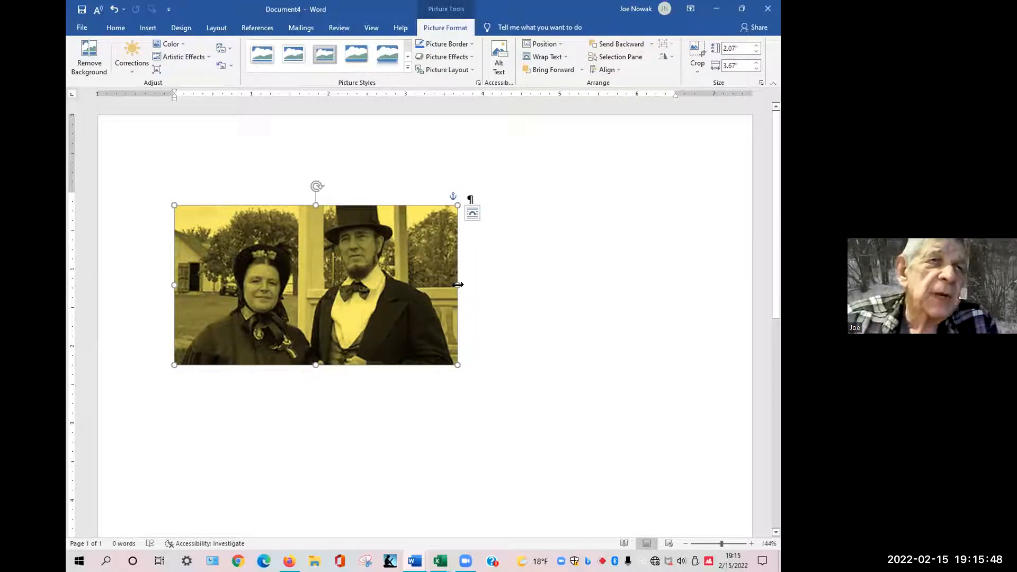
mouse_move(458, 284)
left_mouse_down()
mouse_move(638, 303)
mouse_move(477, 284)
left_mouse_up()
left_click_drag(329, 363, 332, 390)
key("ctrl+z")
key("ctrl+z")
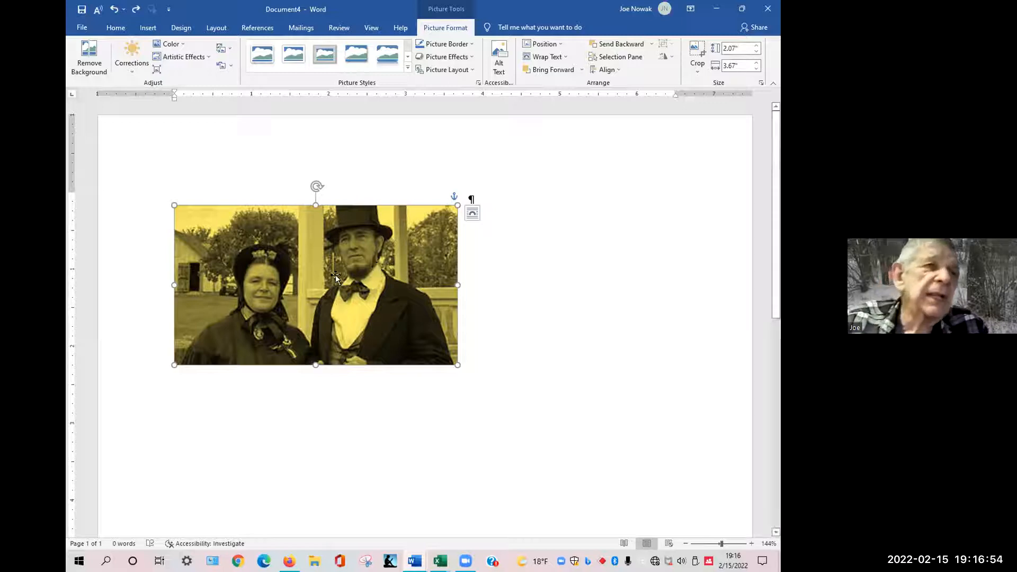
Set the couple photo's height to 3 inches in its size and position settings, then reopen them to check.
right_click(278, 257)
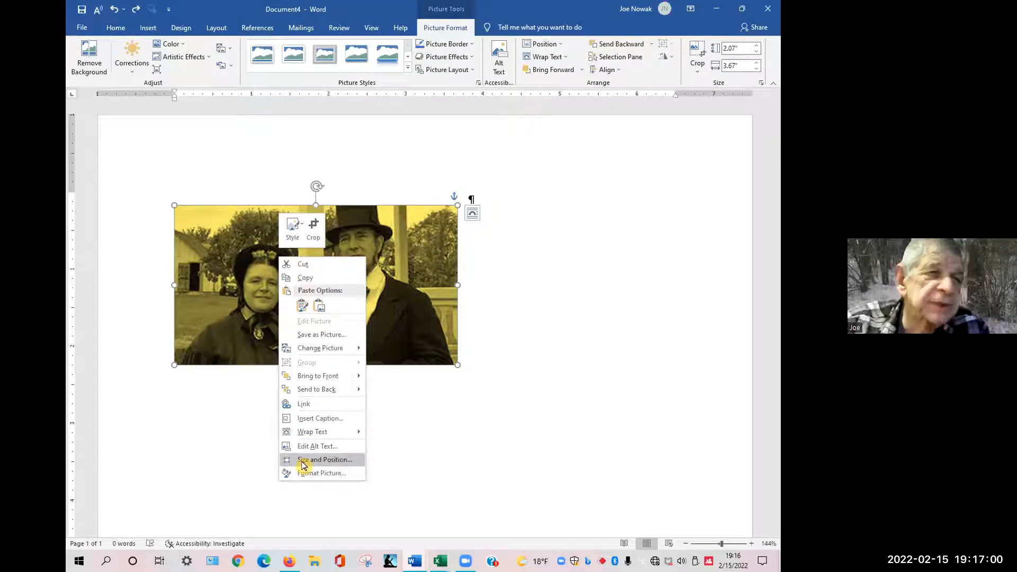
left_click(303, 461)
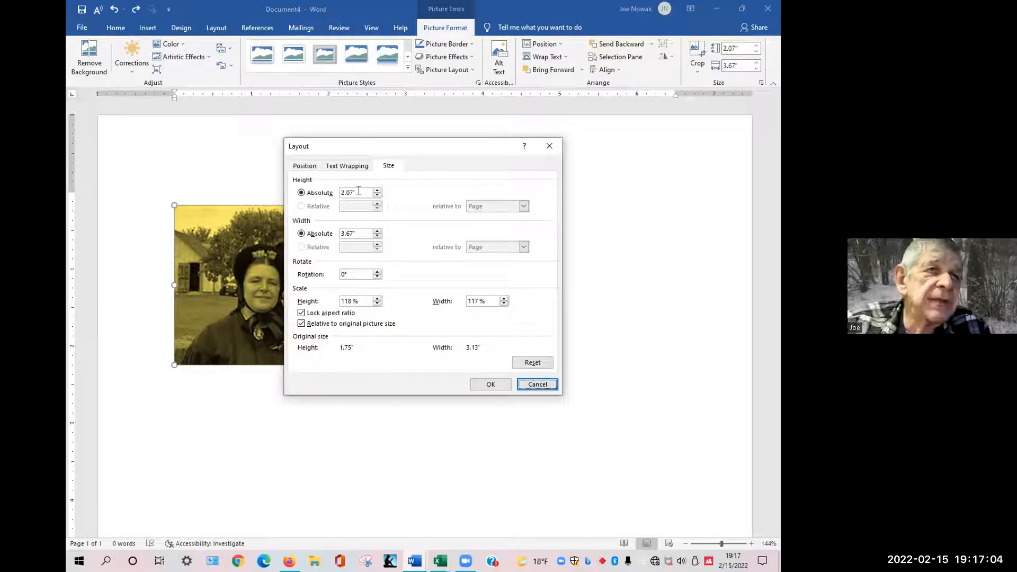
left_click_drag(359, 190, 316, 192)
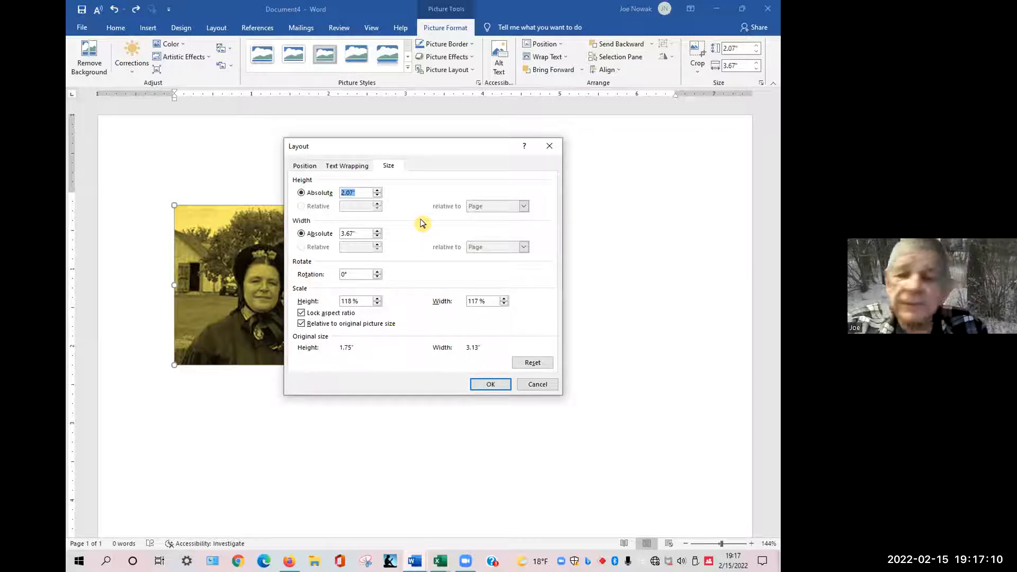
type("3")
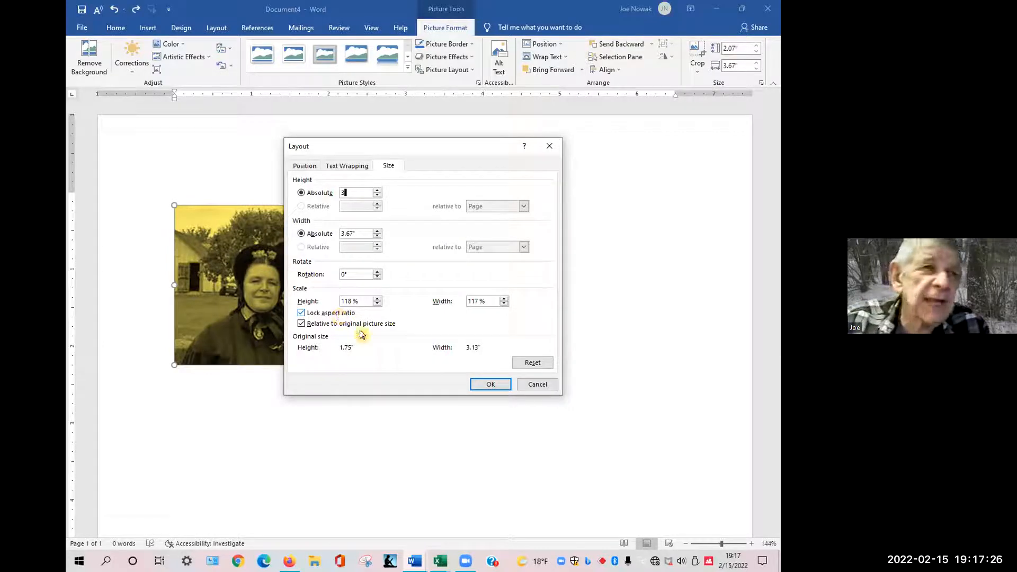
left_click(488, 385)
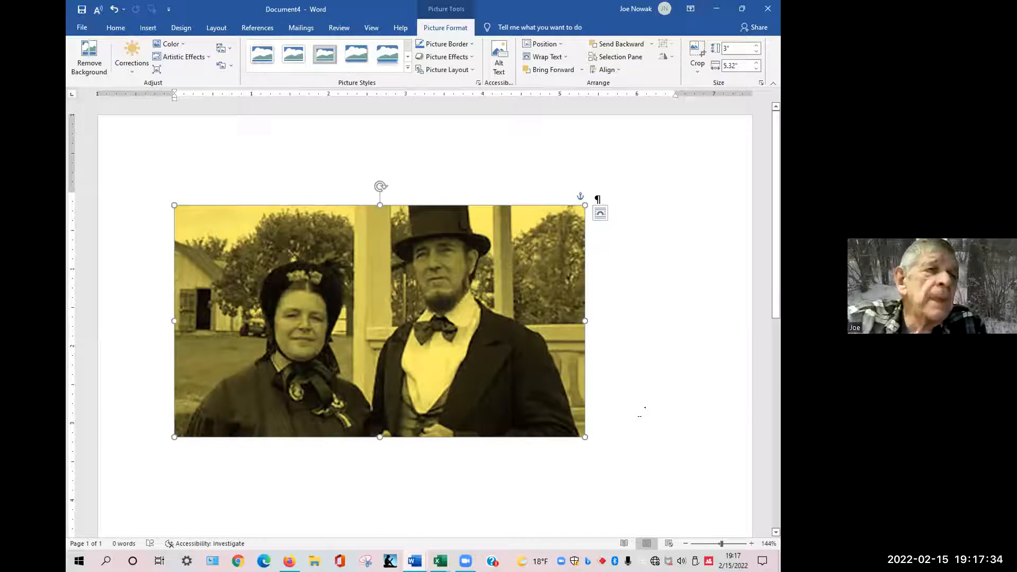
right_click(389, 322)
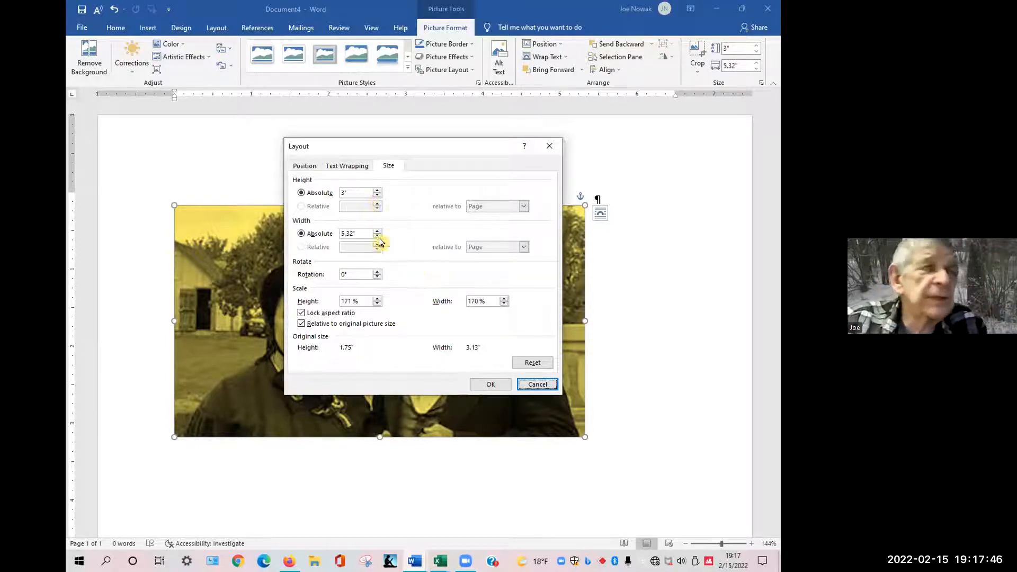
left_click(537, 385)
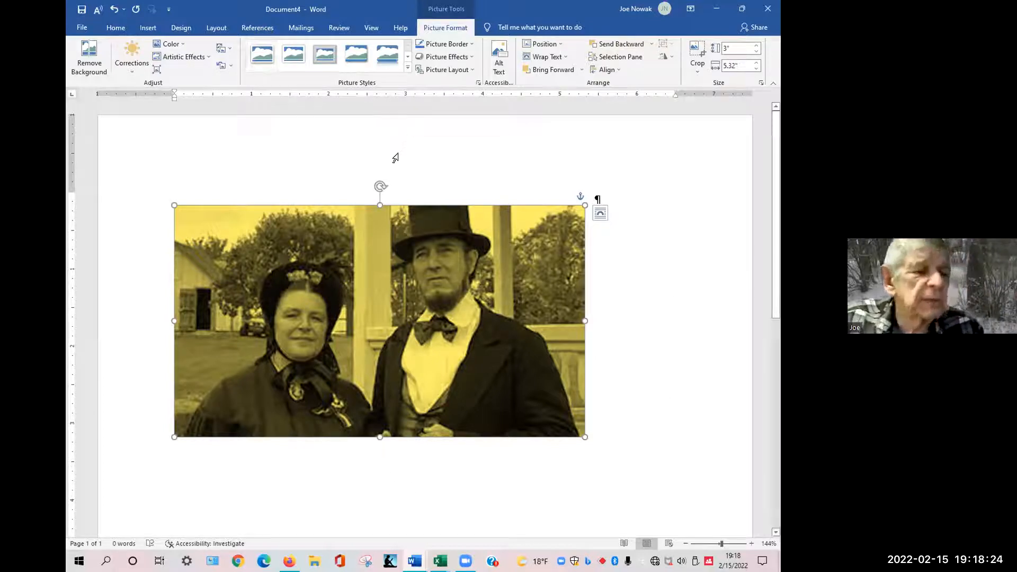
Switch to the MSWord PhotoEdit document and copy the shed photo.
key("alt+Tab")
key("alt+Tab")
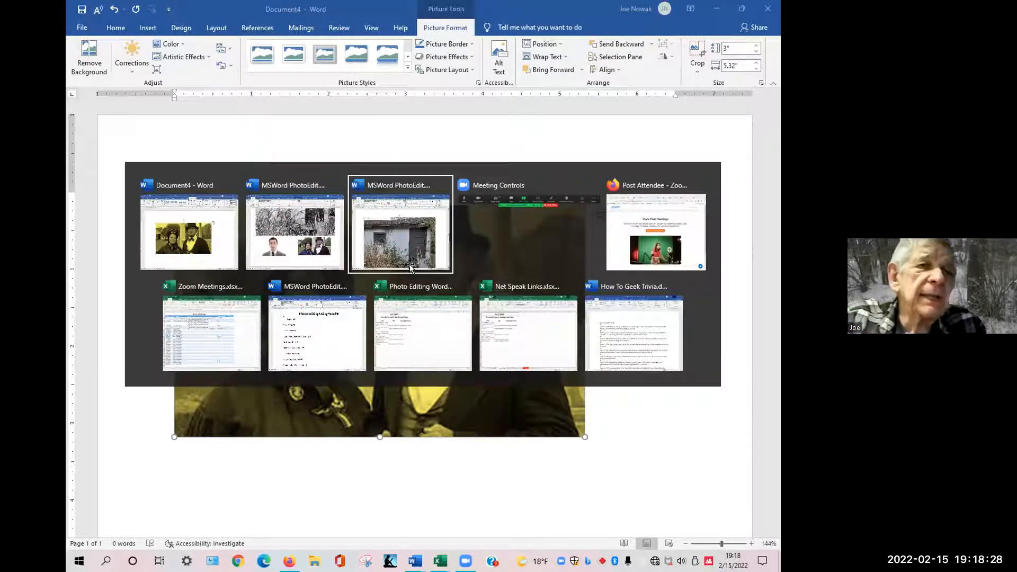
right_click(398, 280)
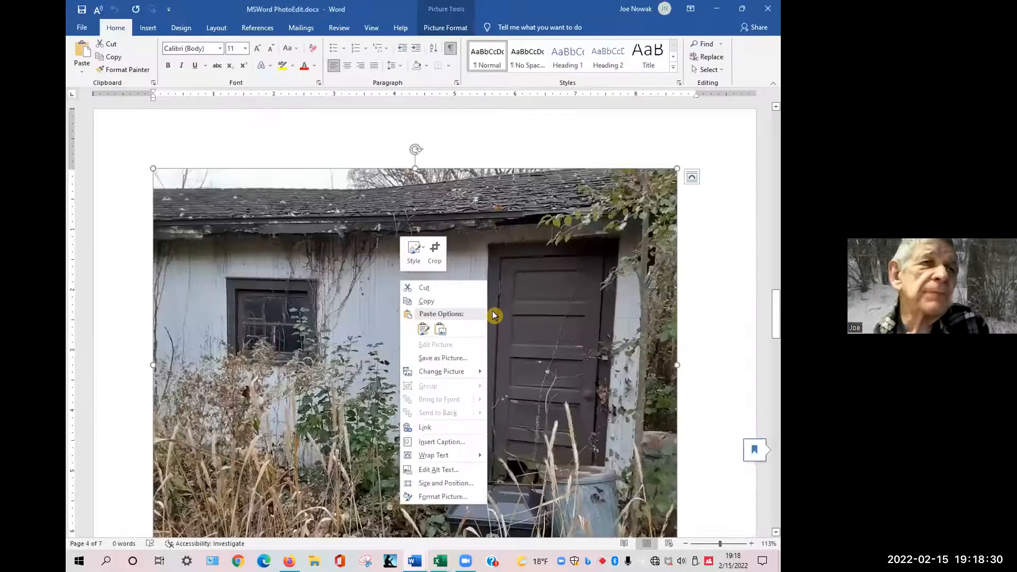
left_click(278, 323)
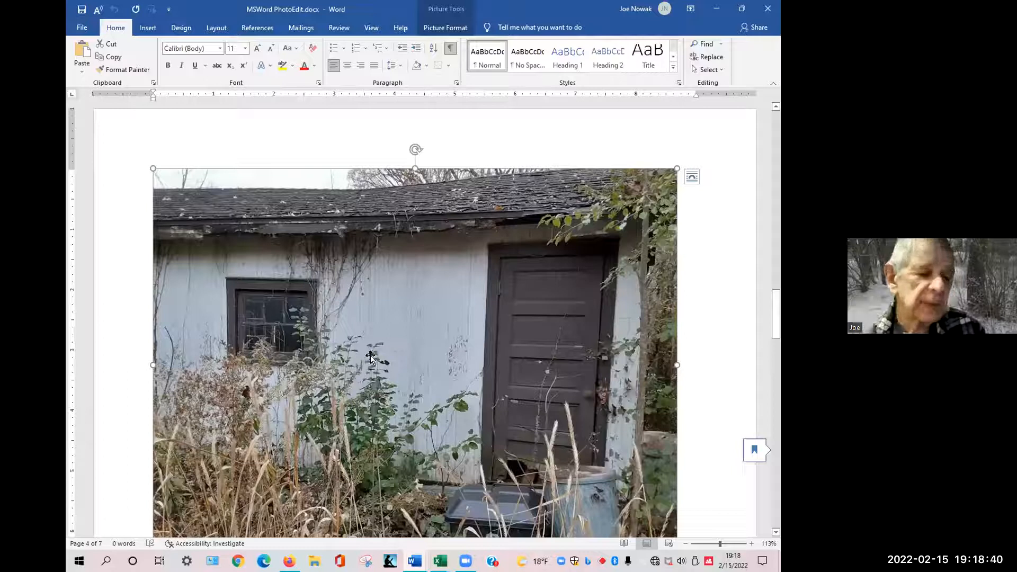
left_click(371, 359)
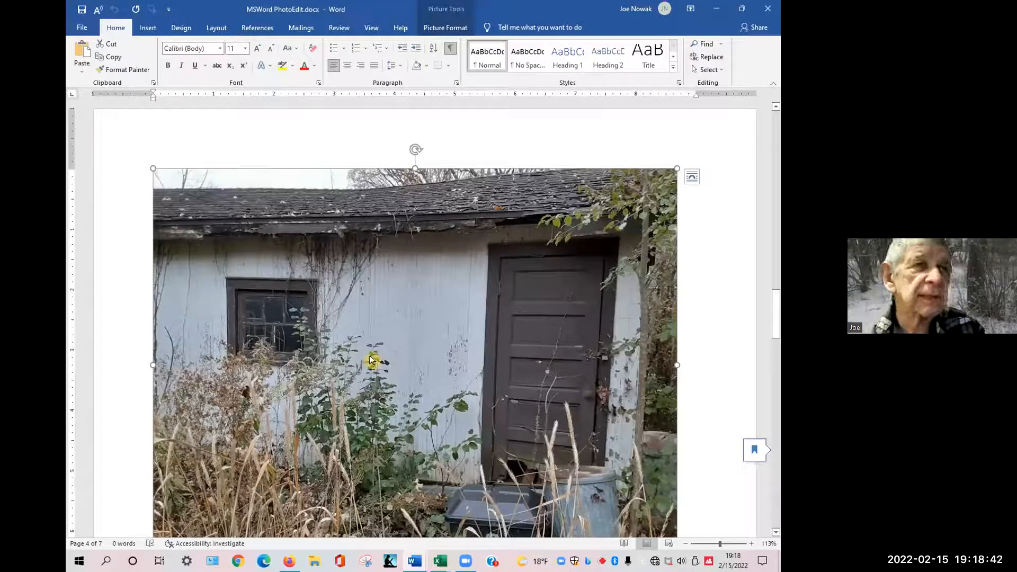
Return to Document4, add blank lines above the couple photo, and paste the shed photo at the top.
key("alt+Tab")
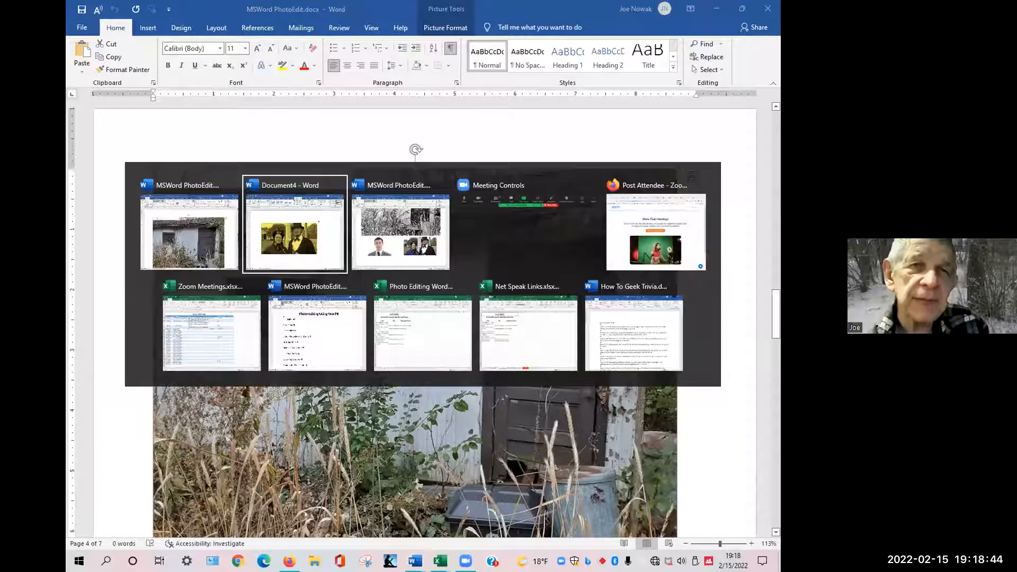
key("Return")
key("Return")
key("Return")
key("Return")
key("Return")
key("Return")
key("Return")
key("Return")
key("Return")
key("Return")
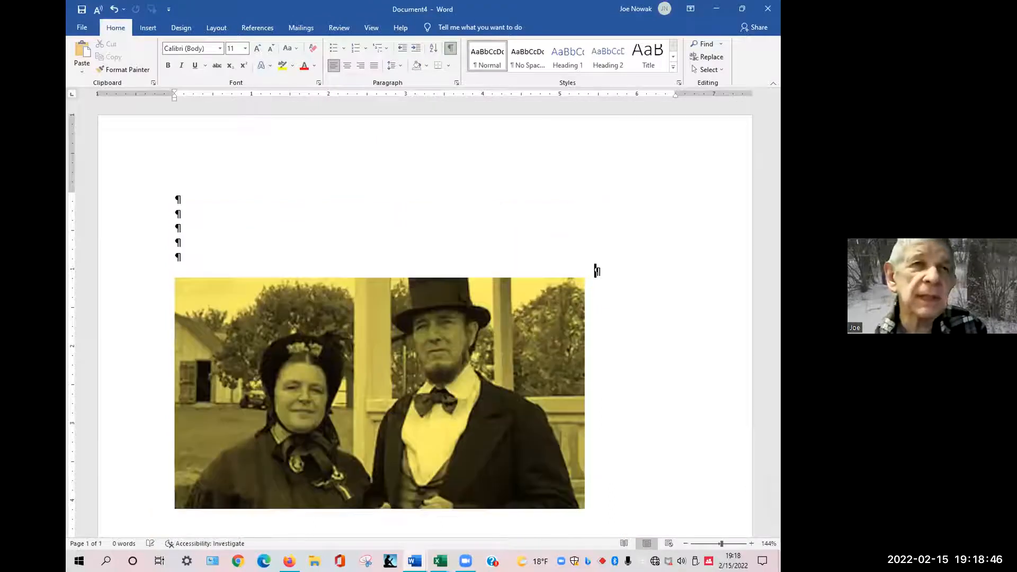
key("Return")
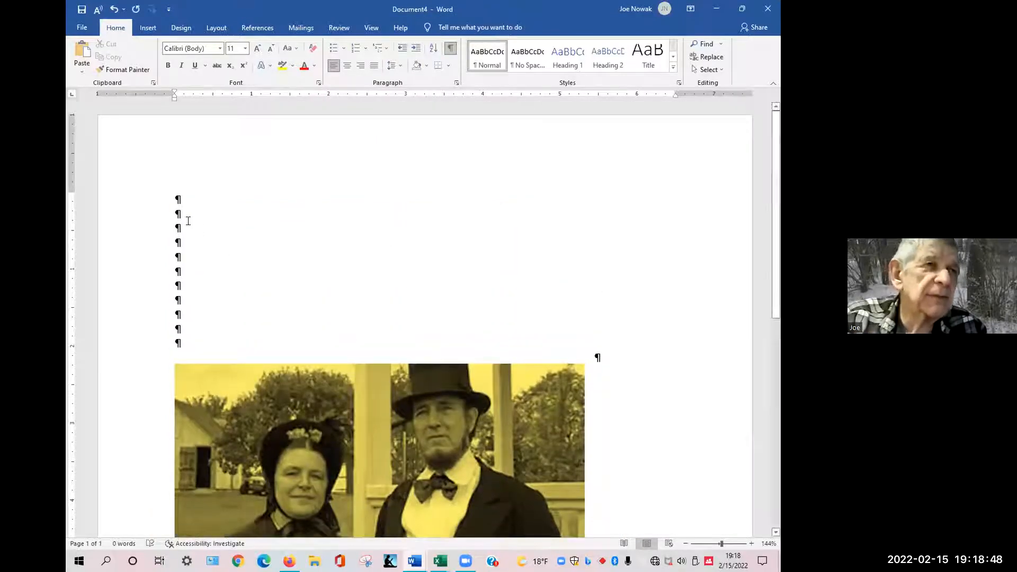
left_click(196, 202)
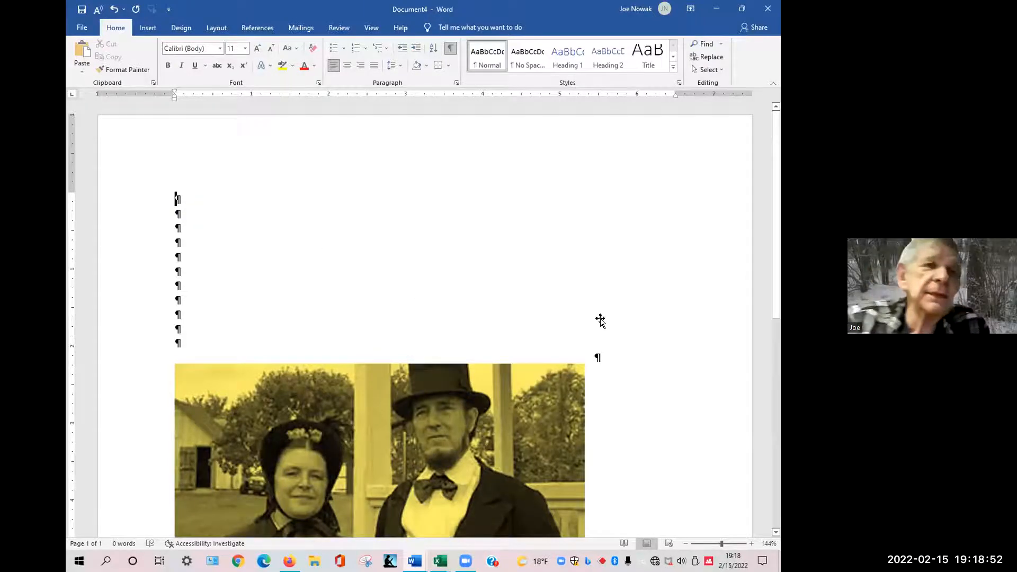
key("ctrl+v")
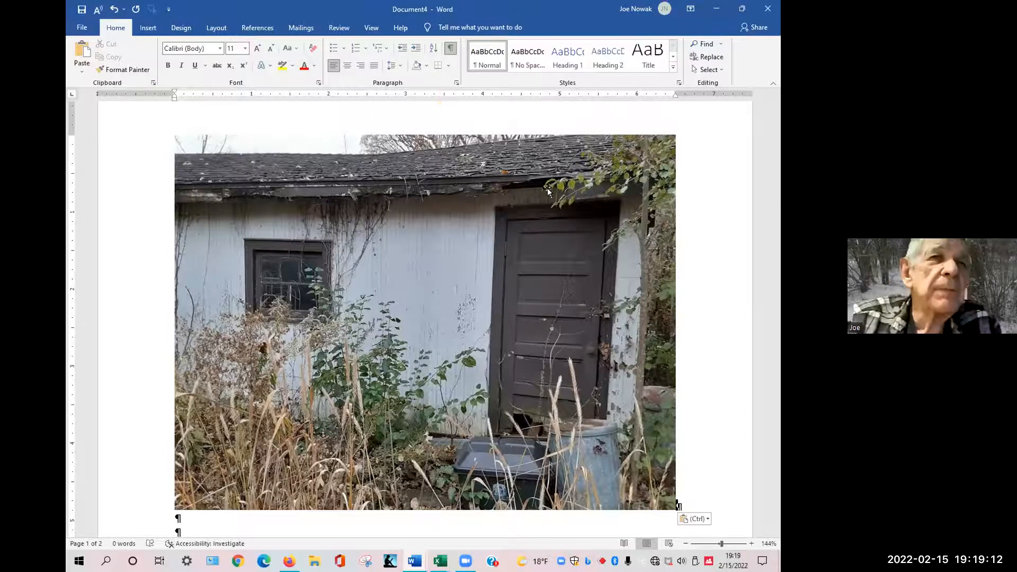
Apply a sketch-style artistic effect to the pasted shed photo.
left_click(337, 250)
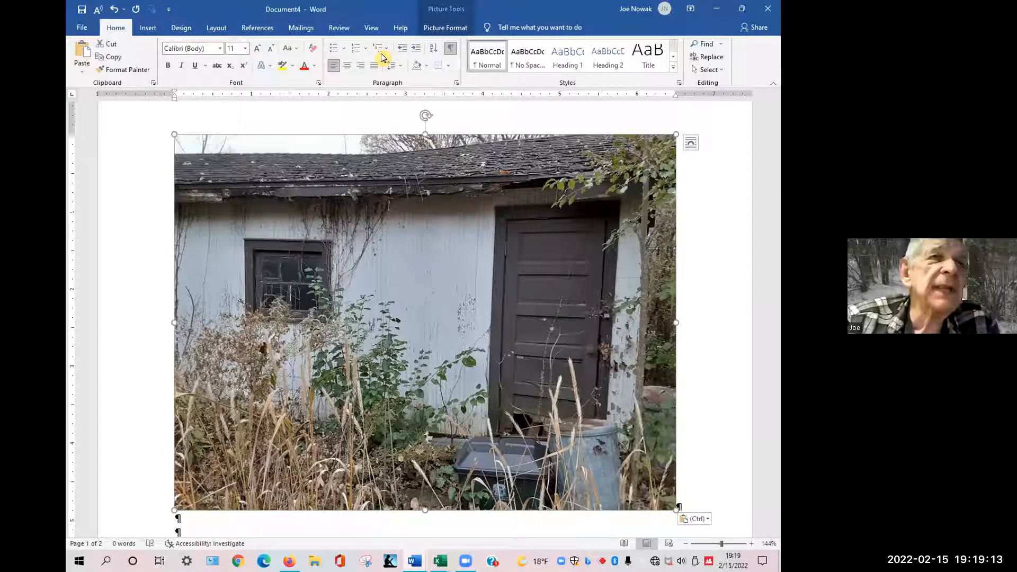
left_click(445, 27)
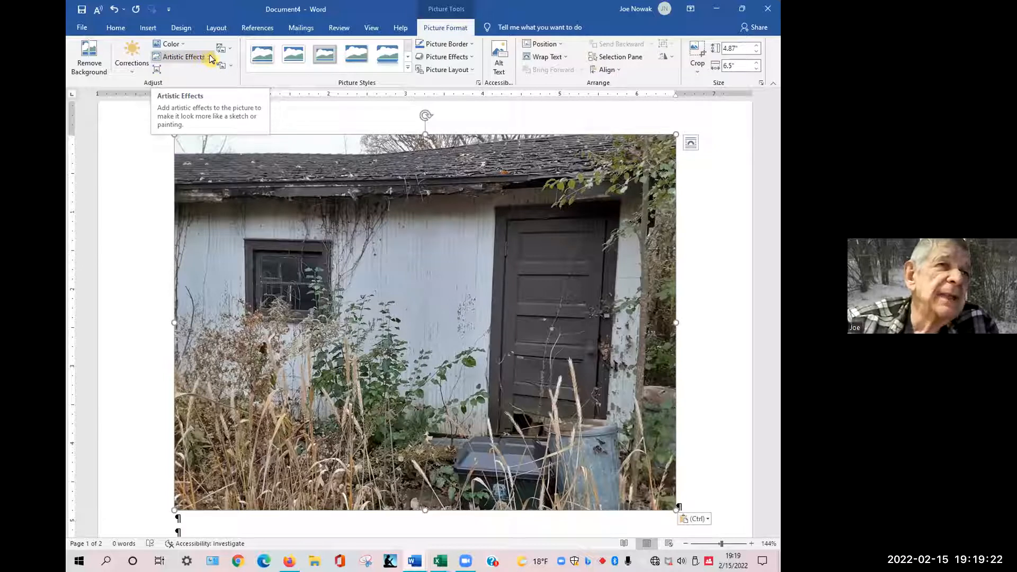
left_click(211, 59)
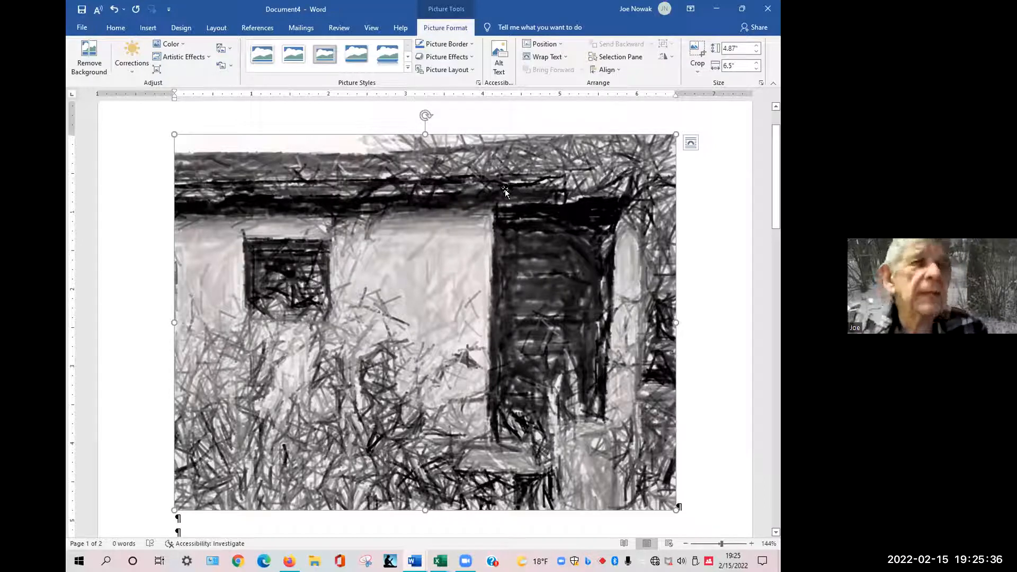
Switch to the PhotoEdit document and scroll through its sketched shed example with a wreath.
key("alt")
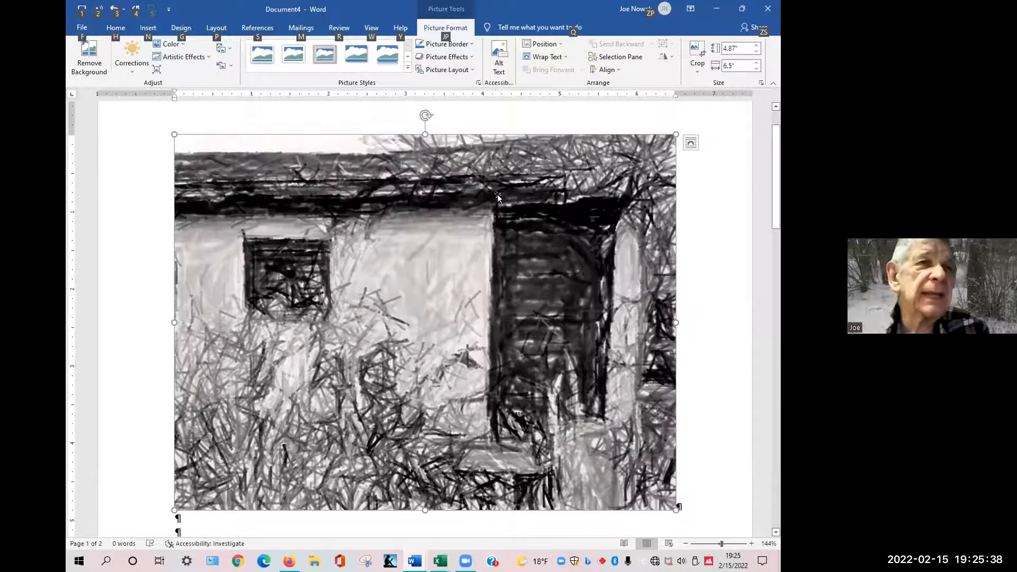
key("alt+Tab")
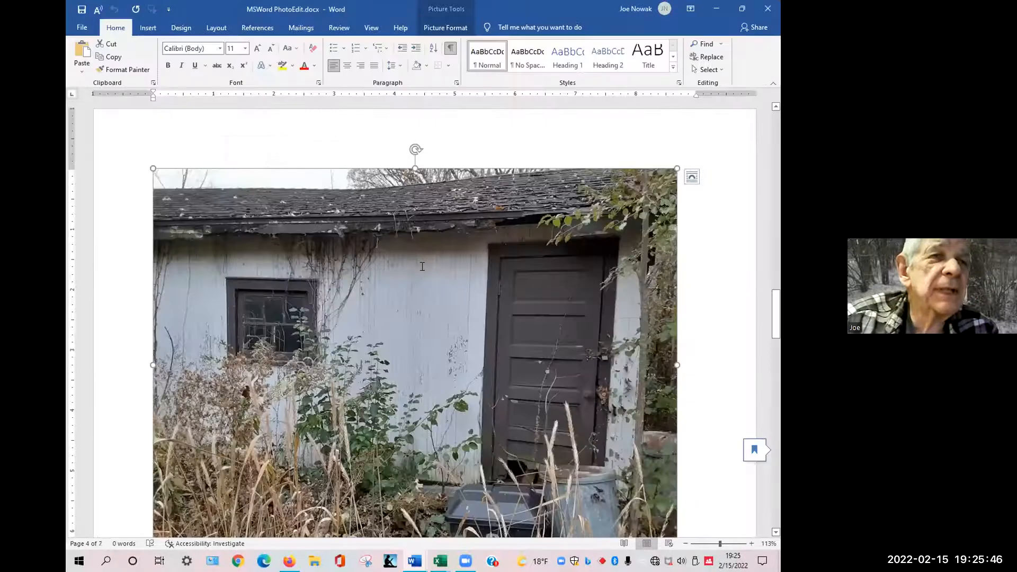
scroll(422, 266, "down", 10)
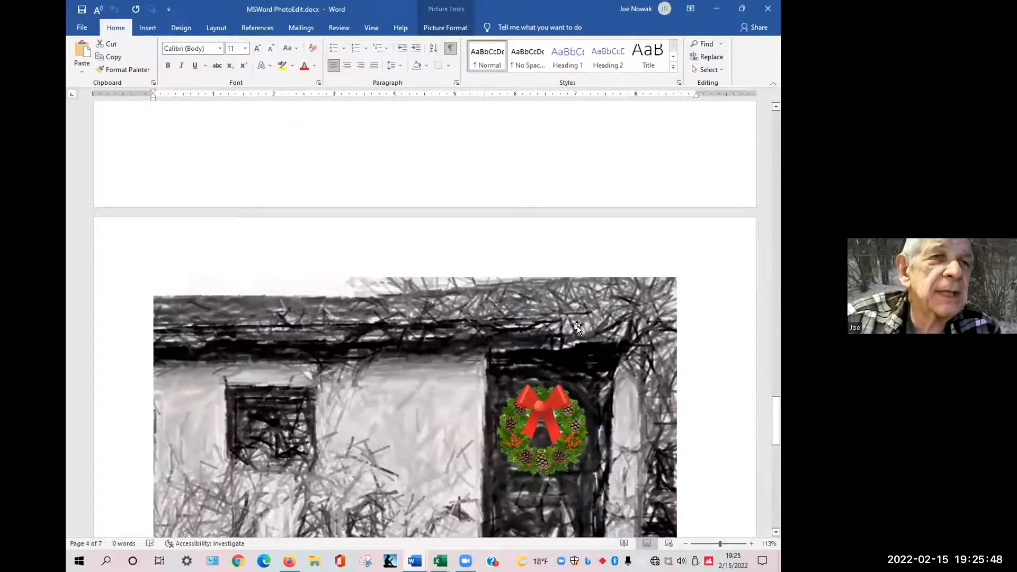
scroll(571, 317, "down", 5)
scroll(540, 307, "down", 3)
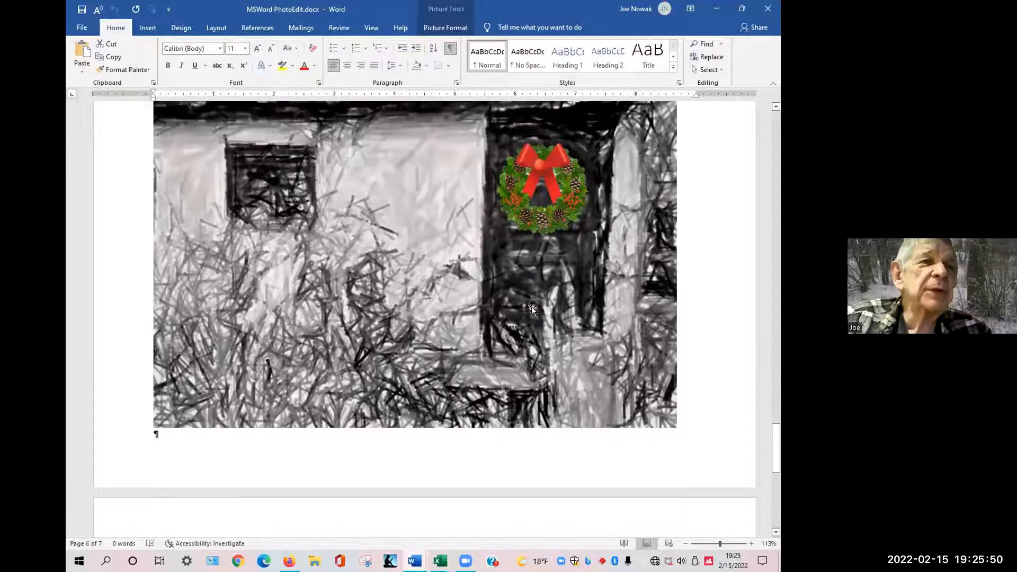
scroll(532, 310, "down", 6)
scroll(516, 275, "up", 2)
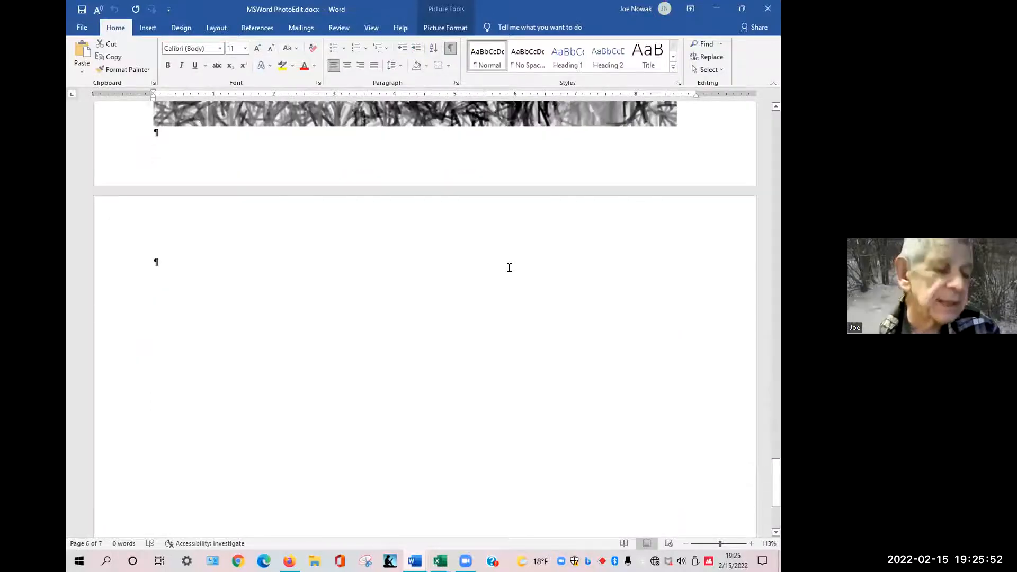
scroll(509, 269, "up", 3)
Copy the wreath image from the top of the PhotoEdit 003 document and return to Document4.
key("alt+Tab")
key("Tab")
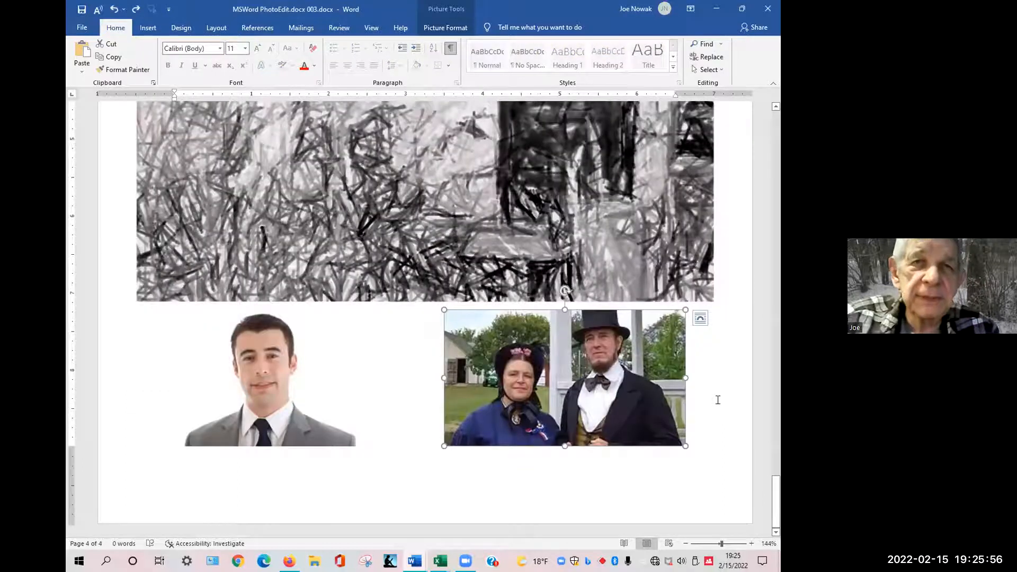
left_click(718, 399)
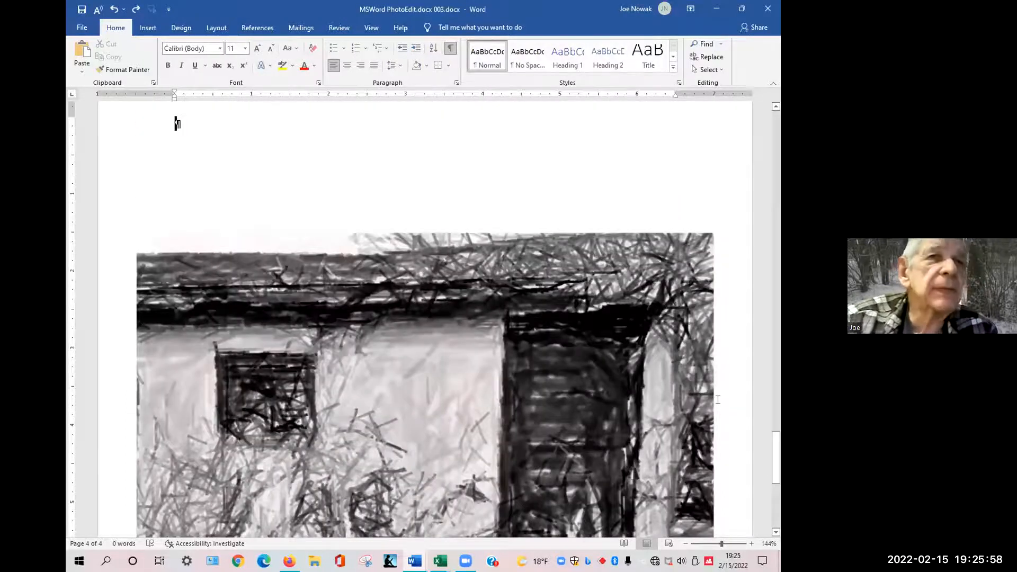
key("ctrl+Home")
left_click(534, 239)
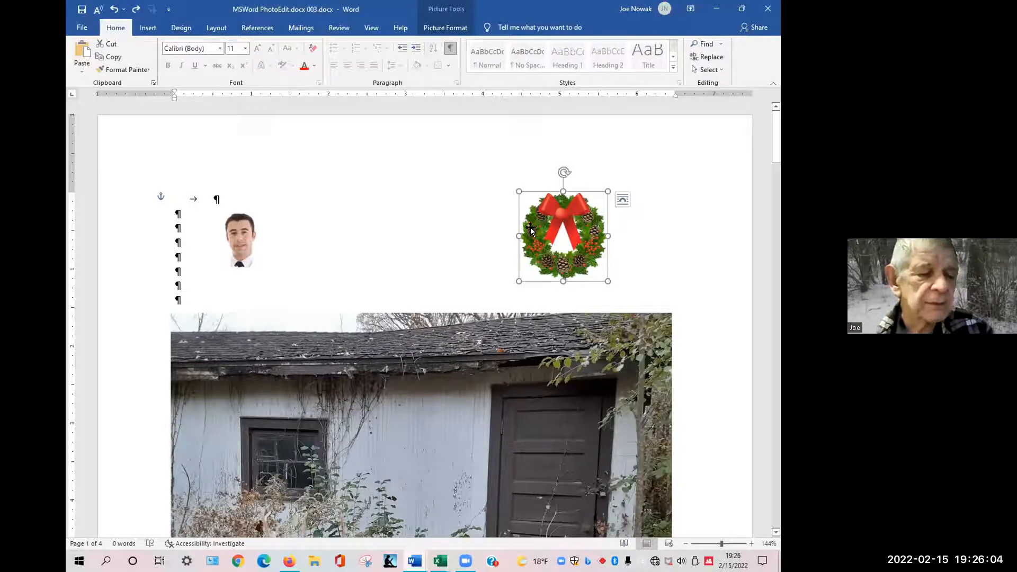
key("alt")
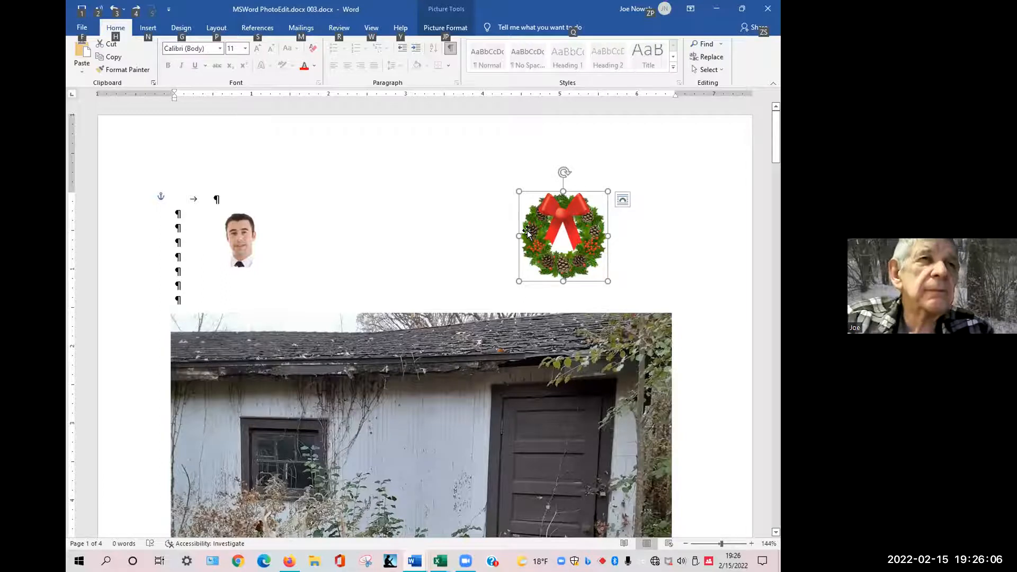
key("alt+Tab")
key("alt+Tab")
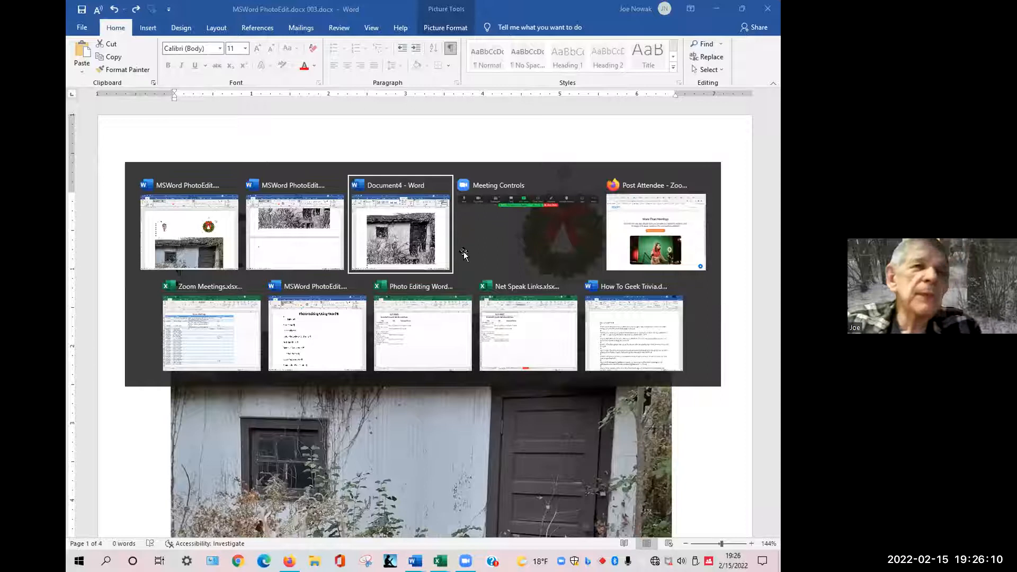
left_click(439, 230)
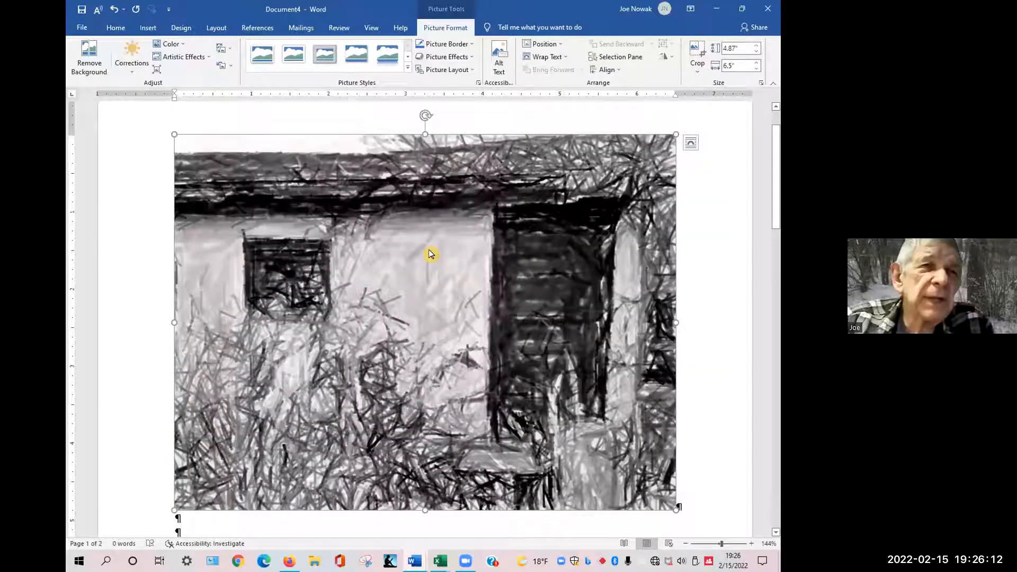
Paste the wreath image into Document4 above the sketched shed photo.
right_click(430, 253)
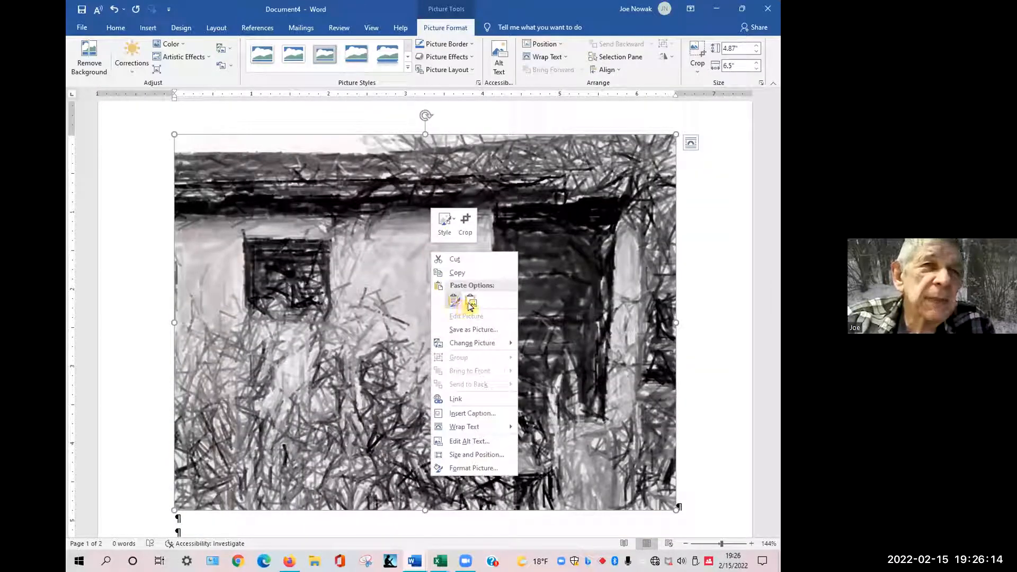
left_click(454, 300)
left_click_drag(220, 174, 256, 244)
left_click_drag(237, 201, 258, 255)
mouse_move(245, 216)
left_mouse_down()
mouse_move(262, 271)
mouse_move(234, 211)
left_mouse_up()
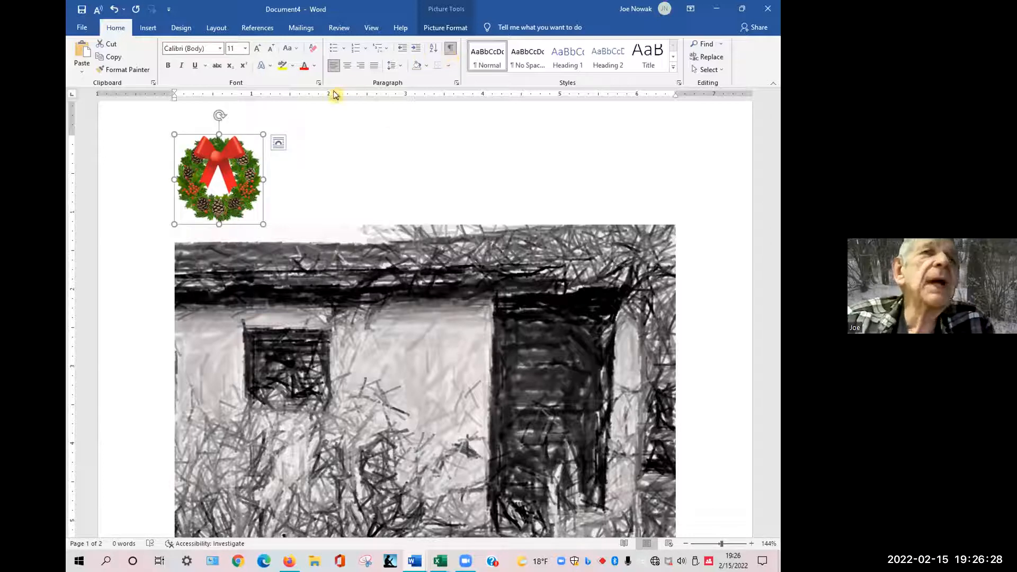
Set the wreath's text wrapping to Square.
left_click(438, 30)
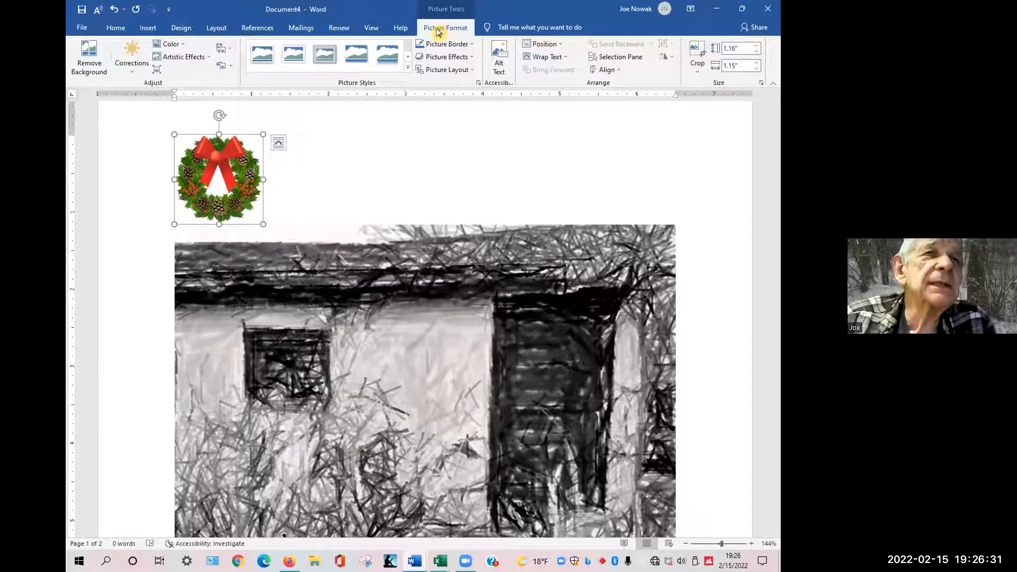
left_click(567, 58)
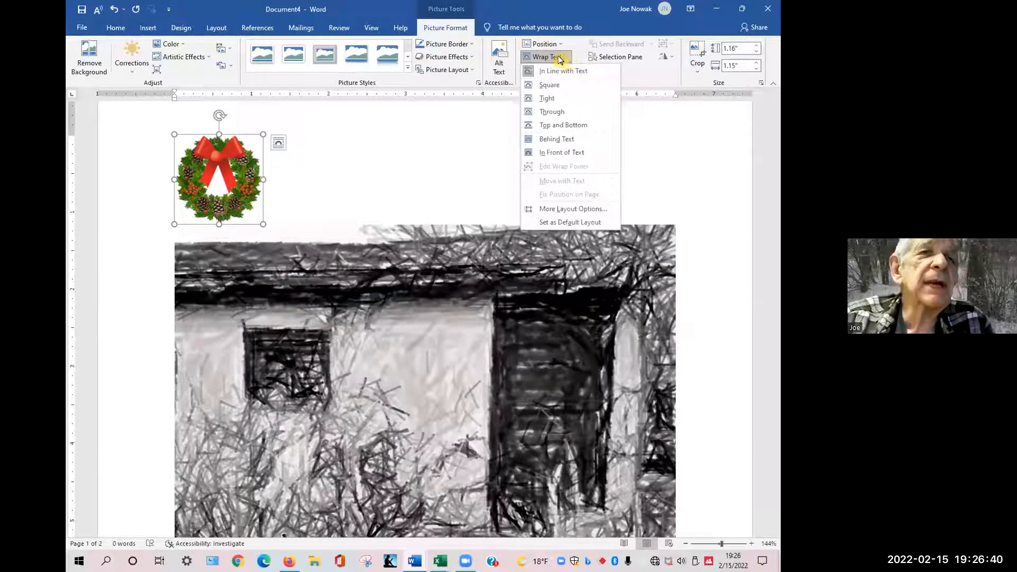
left_click(544, 86)
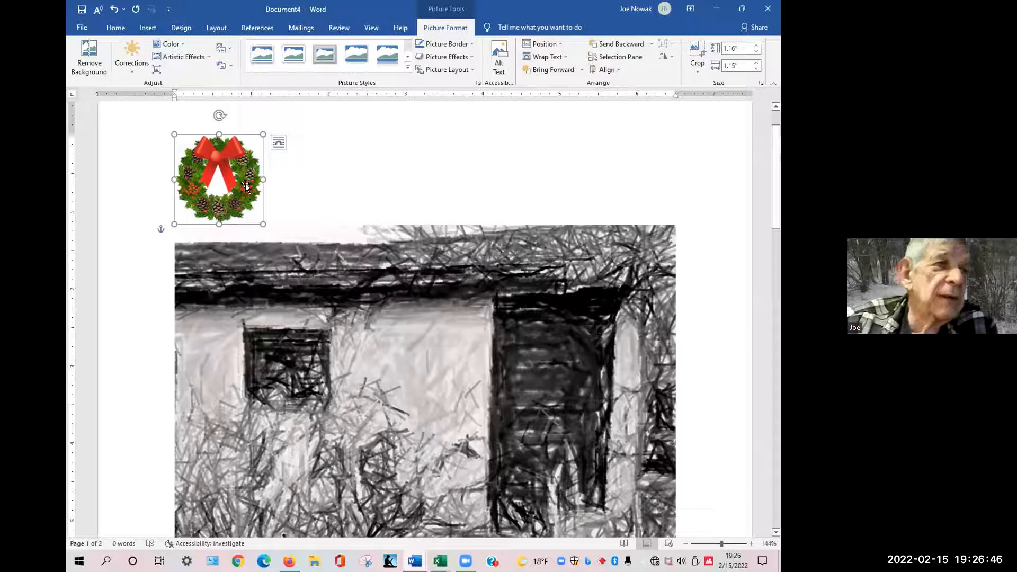
Nudge the wreath to the right and reapply Square text wrapping to it.
left_click_drag(245, 185, 262, 213)
left_click_drag(288, 156, 305, 232)
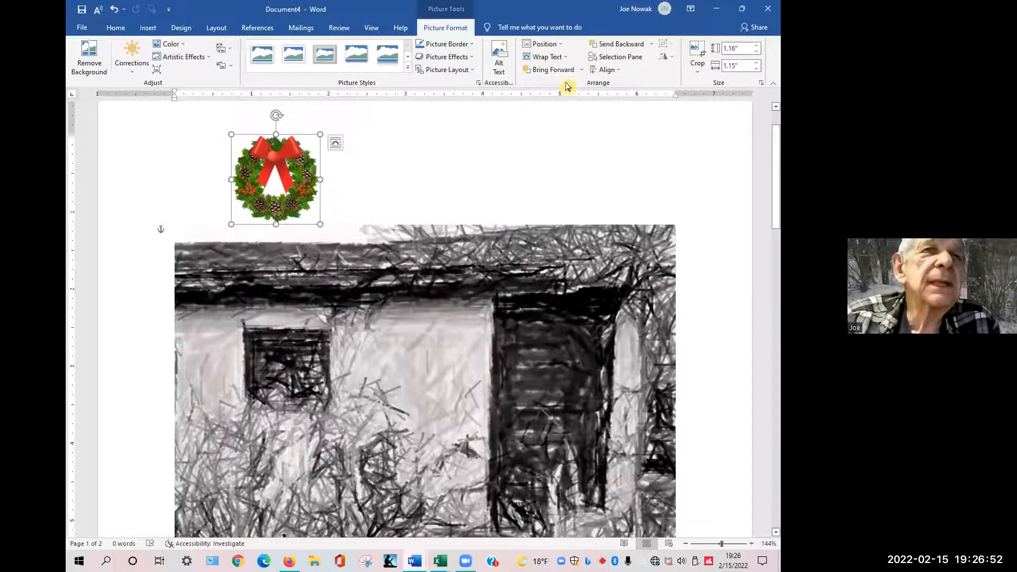
left_click(559, 45)
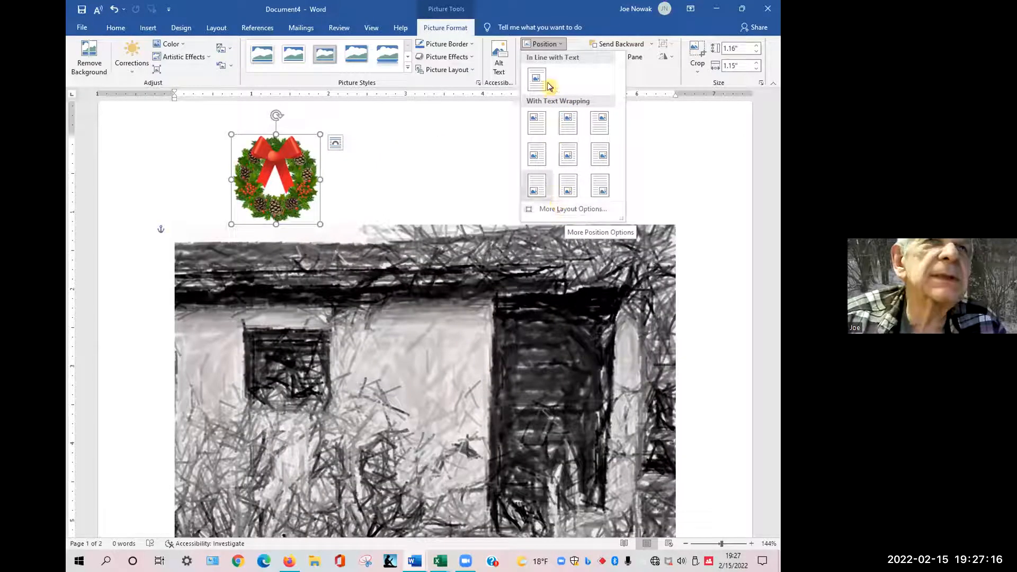
left_click(543, 47)
left_click(547, 57)
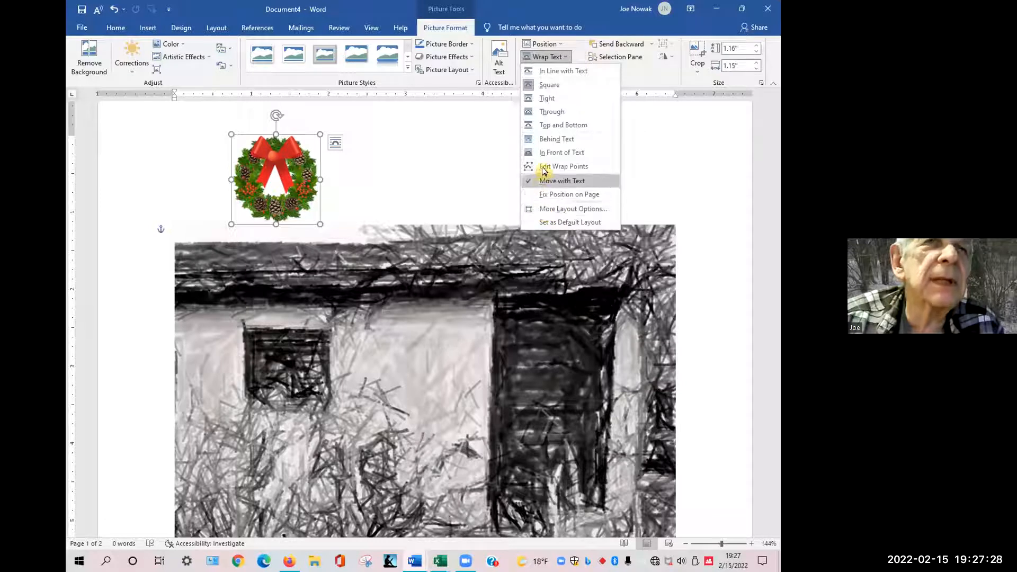
left_click(548, 83)
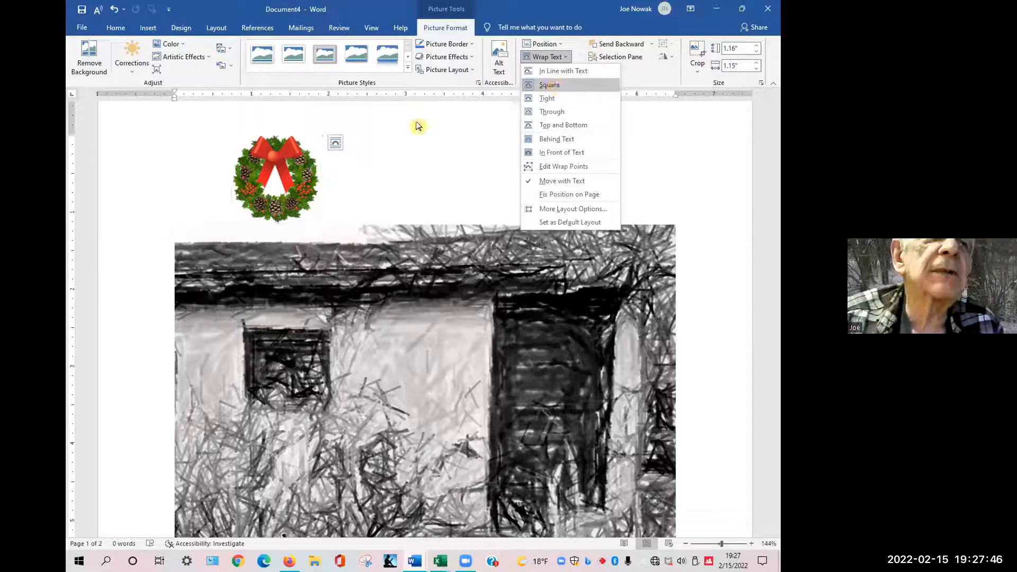
Drag the wreath to the middle, just above the top edge of the shed photo.
left_click(290, 169)
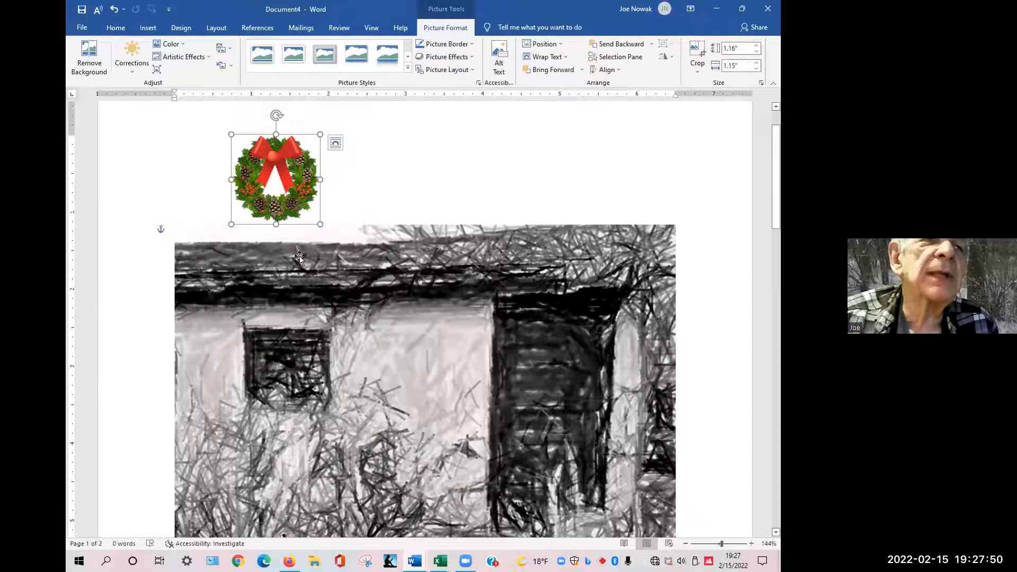
left_click(320, 268)
left_click_drag(322, 270, 318, 220)
mouse_move(297, 186)
left_mouse_down()
mouse_move(310, 231)
mouse_move(344, 178)
mouse_move(370, 278)
mouse_move(393, 270)
mouse_move(414, 183)
left_mouse_up()
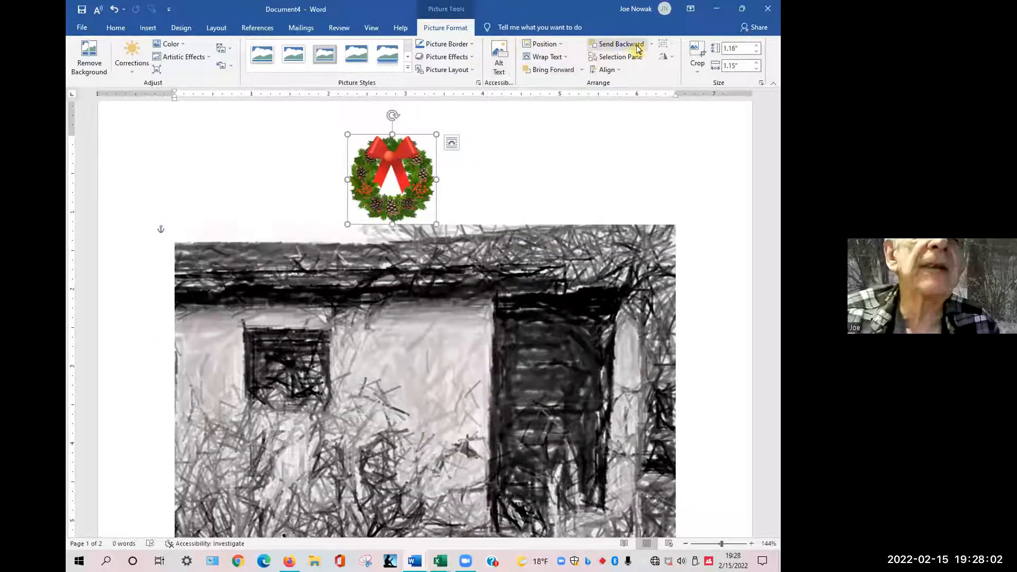
Review the wreath's position, selection pane, align, send backward, change picture, reset and corrections options without applying any.
left_click(563, 46)
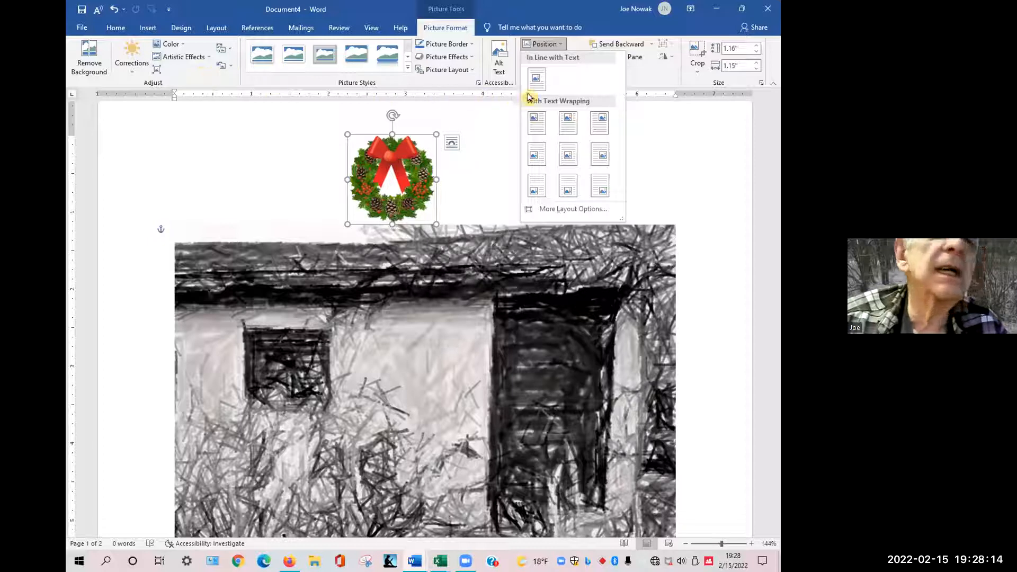
left_click(665, 82)
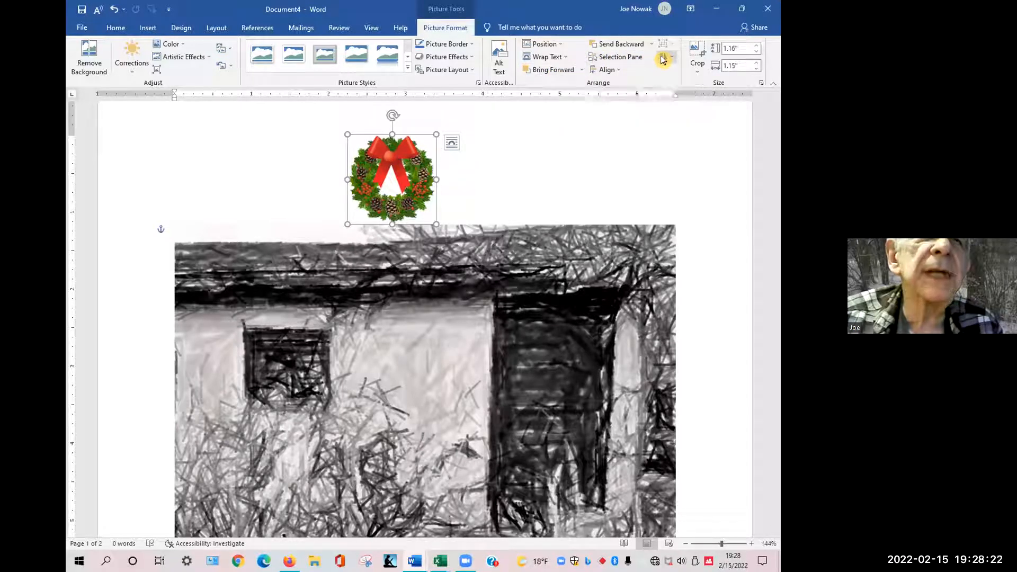
left_click(619, 57)
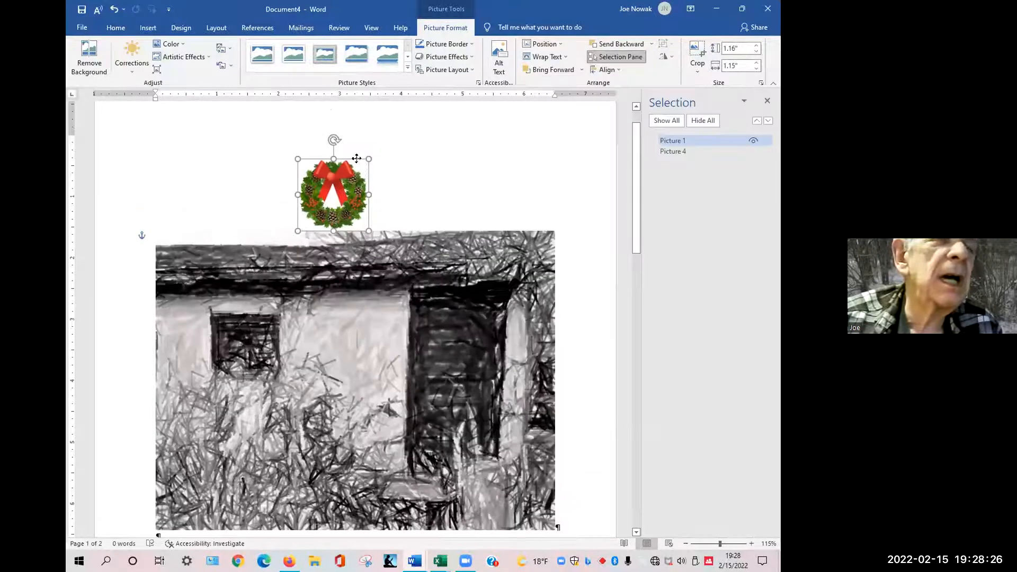
left_click(608, 71)
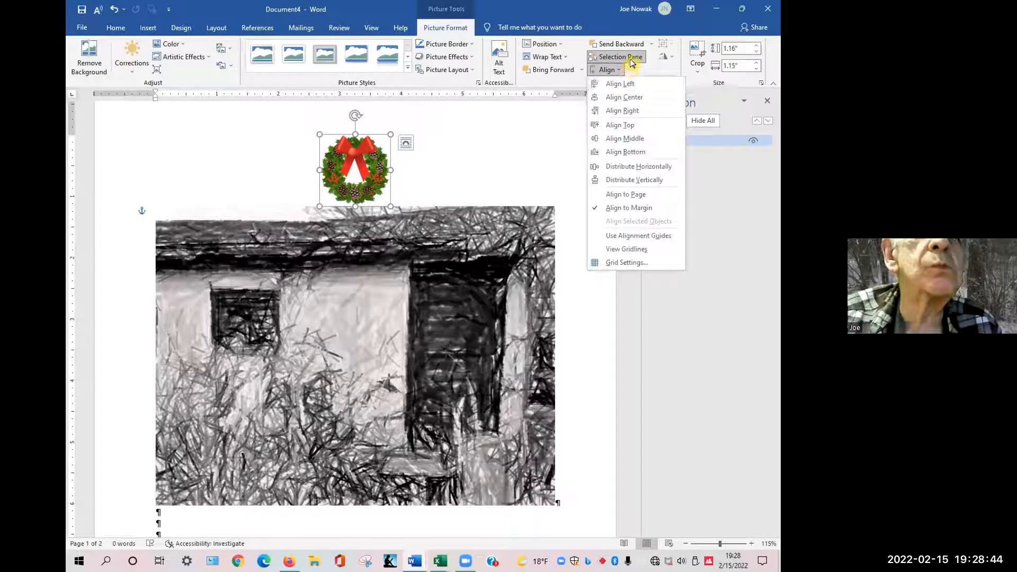
left_click(660, 70)
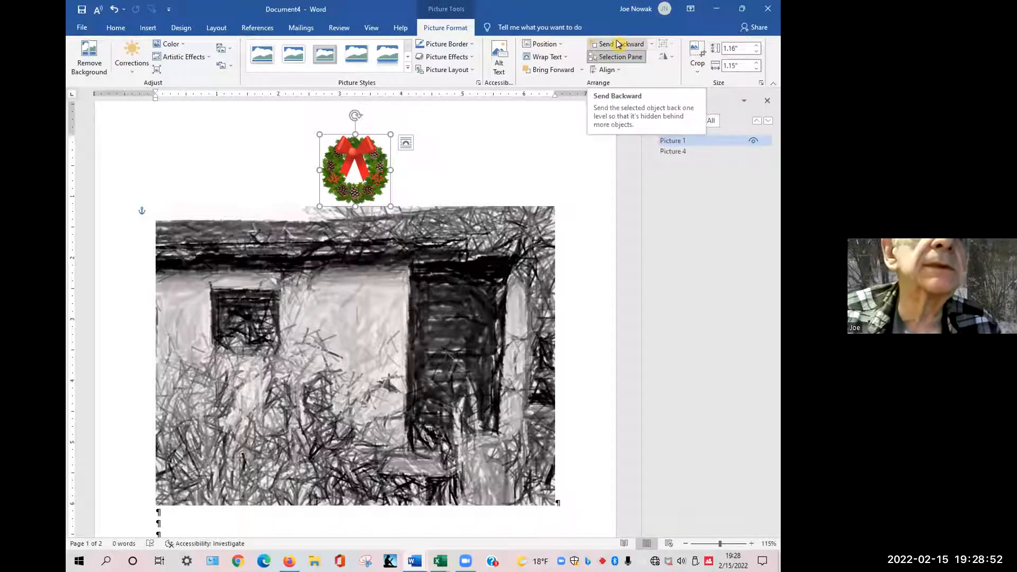
left_click(651, 44)
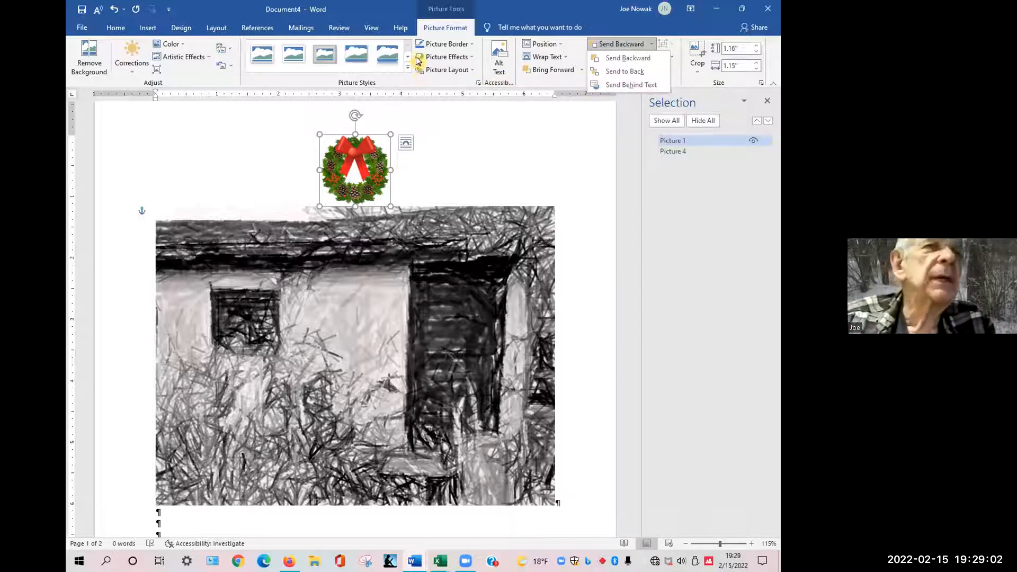
left_click(229, 50)
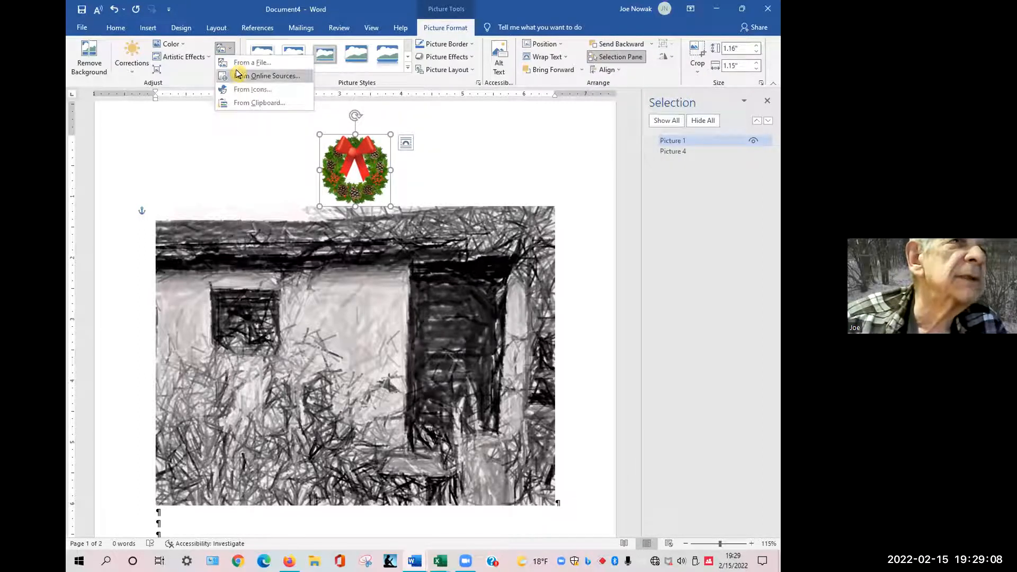
left_click(229, 64)
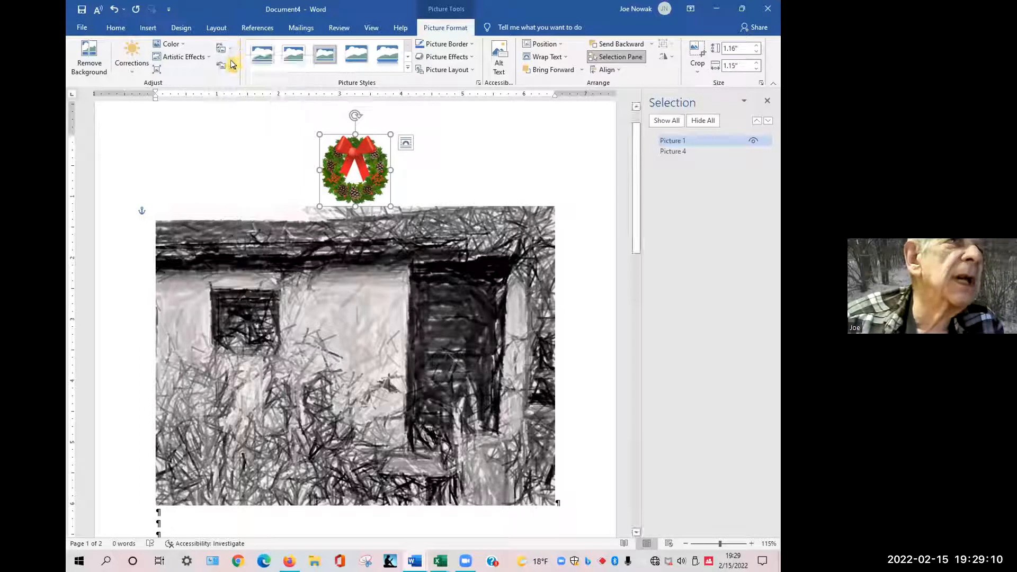
left_click(229, 66)
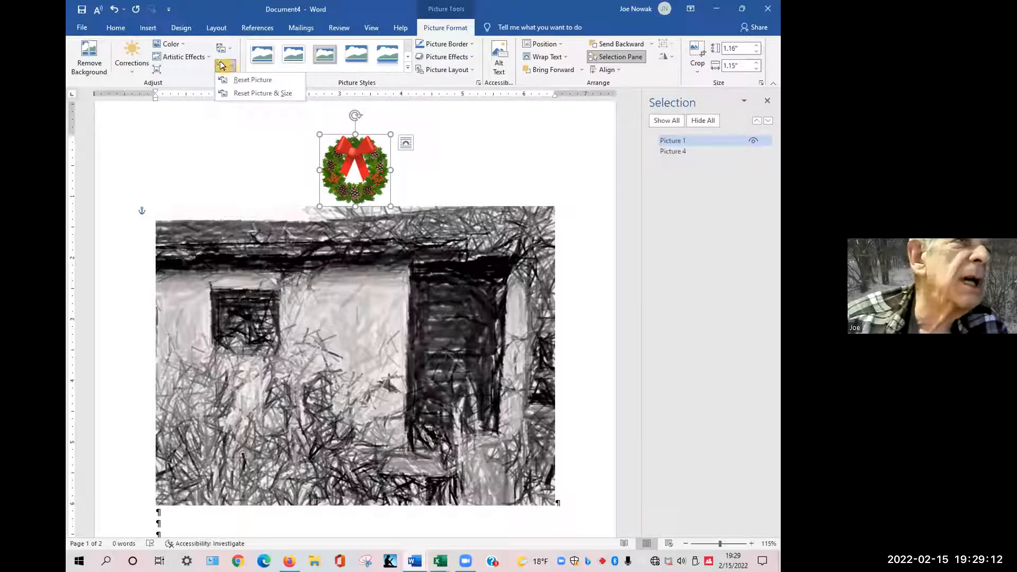
left_click(188, 73)
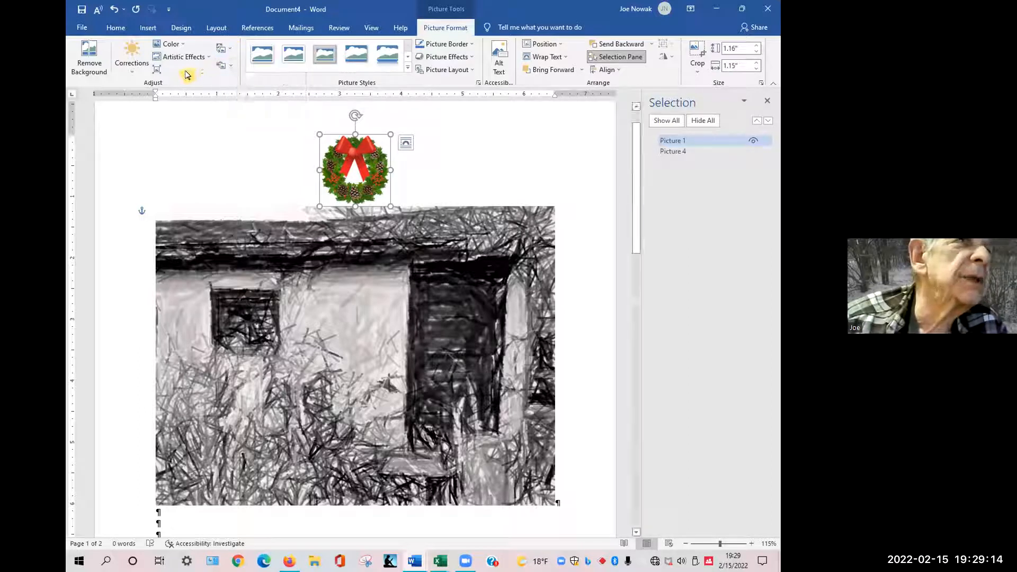
left_click(131, 78)
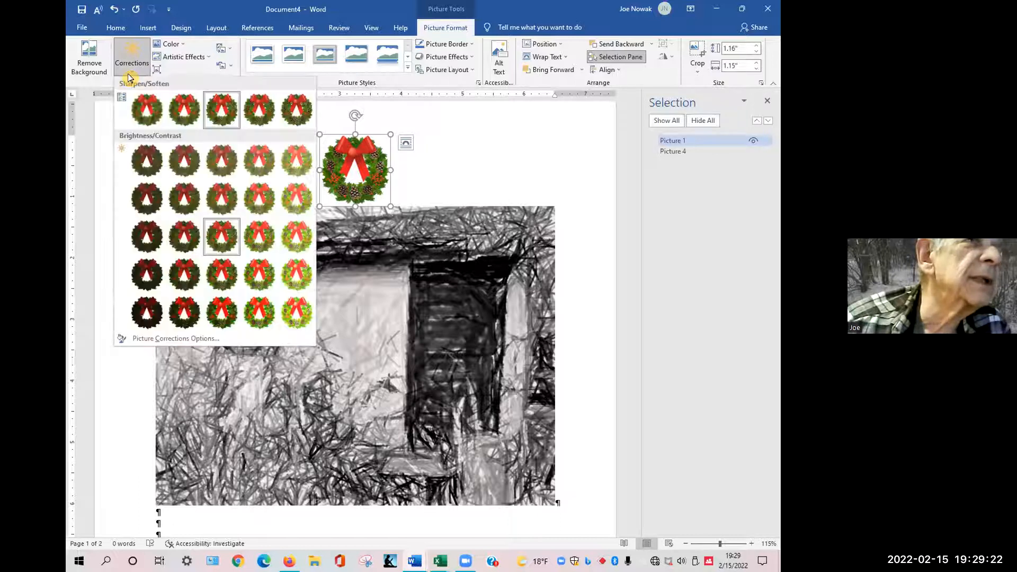
left_click(130, 78)
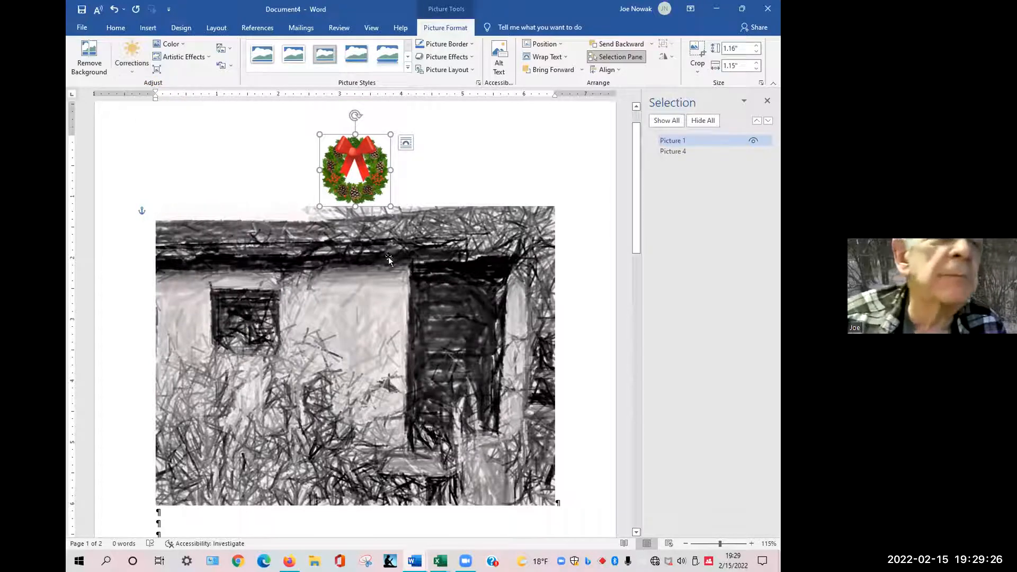
left_click(767, 100)
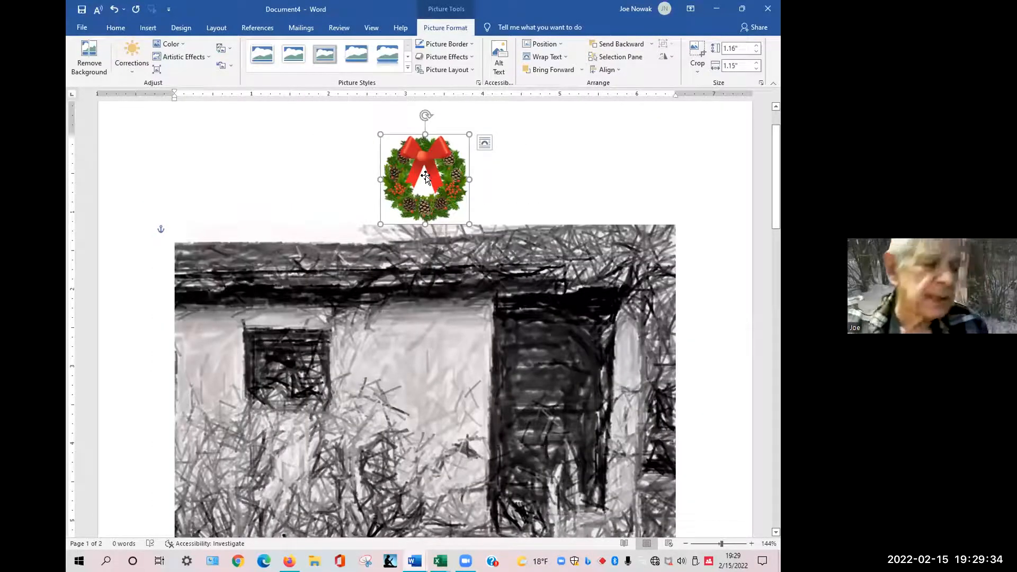
Switch to the browser and read the How to overlay pictures in Word article, then return to the document.
key("alt")
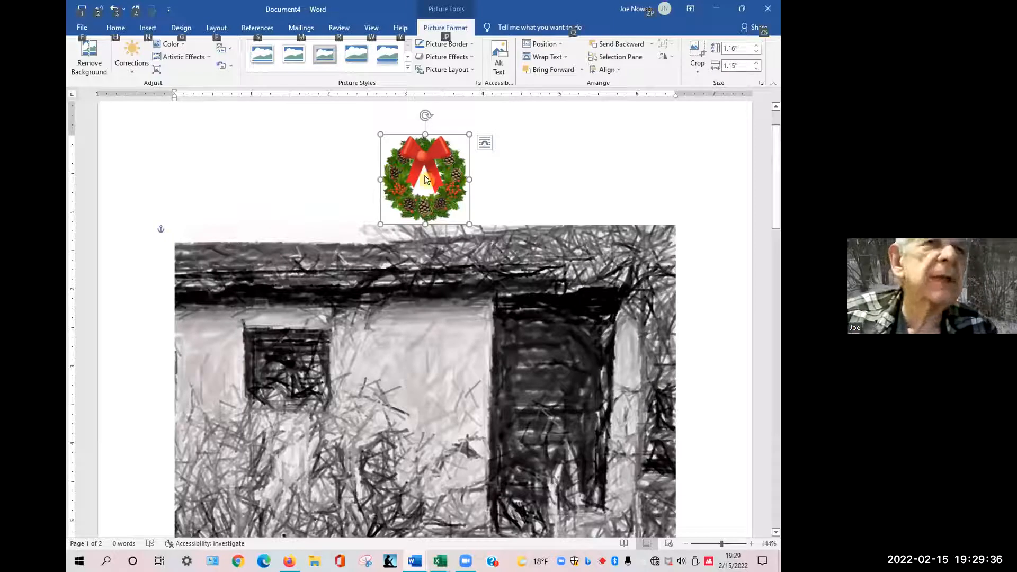
key("alt+Tab")
key("alt+Tab")
key("alt+Tab")
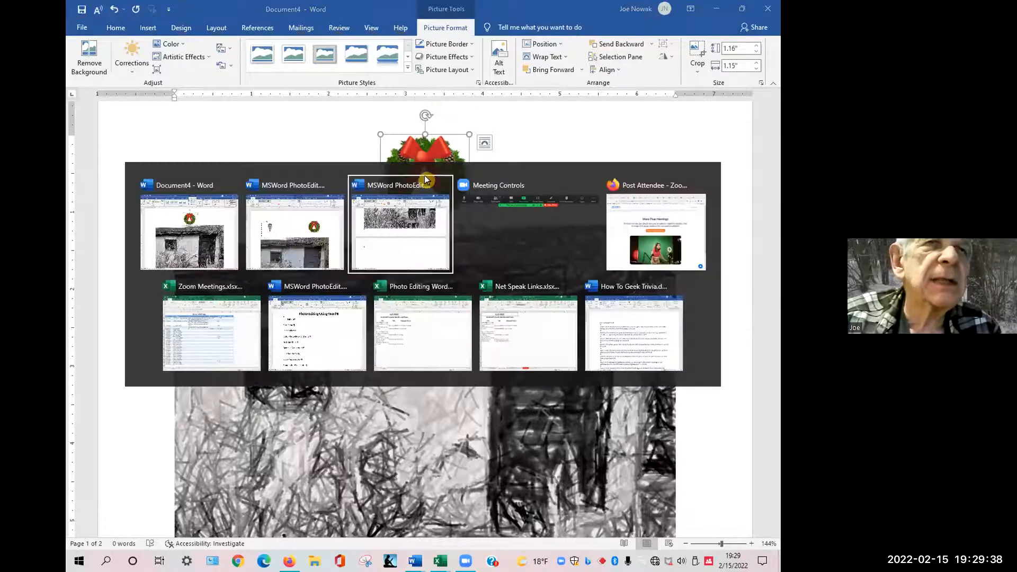
key("alt+Tab")
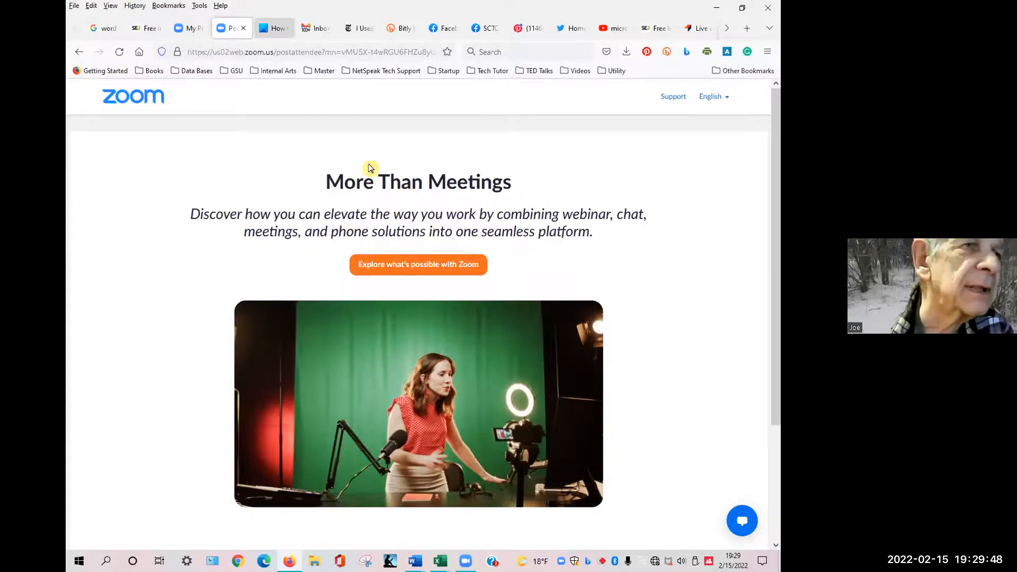
key("ctrl+Tab")
scroll(369, 167, "down", 4)
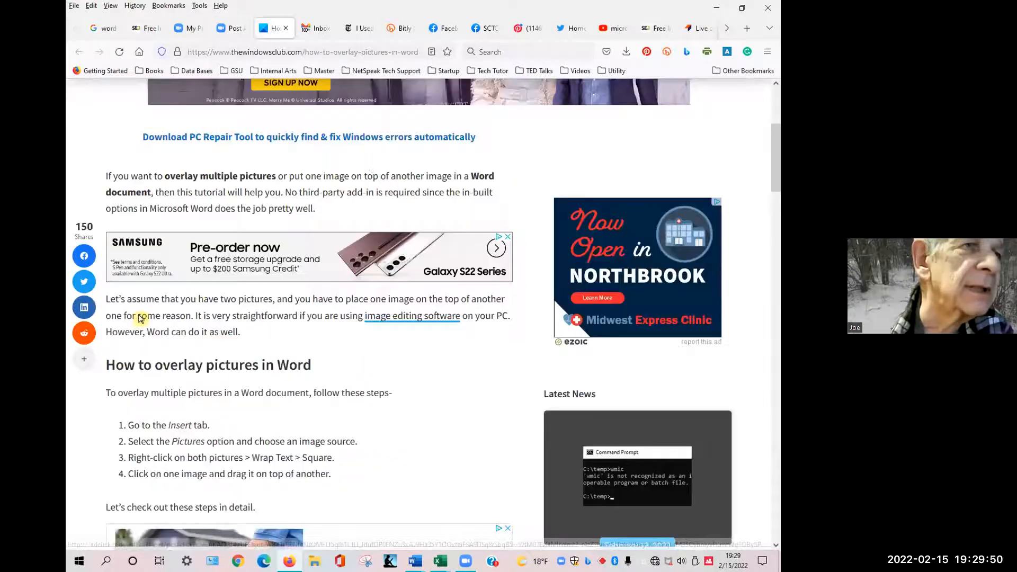
scroll(173, 339, "down", 2)
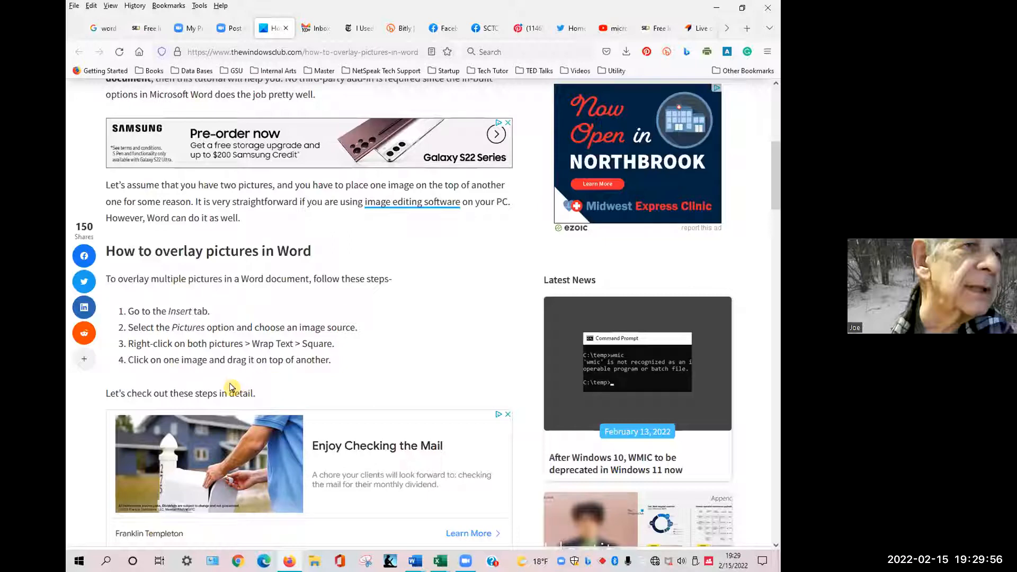
key("alt+Tab")
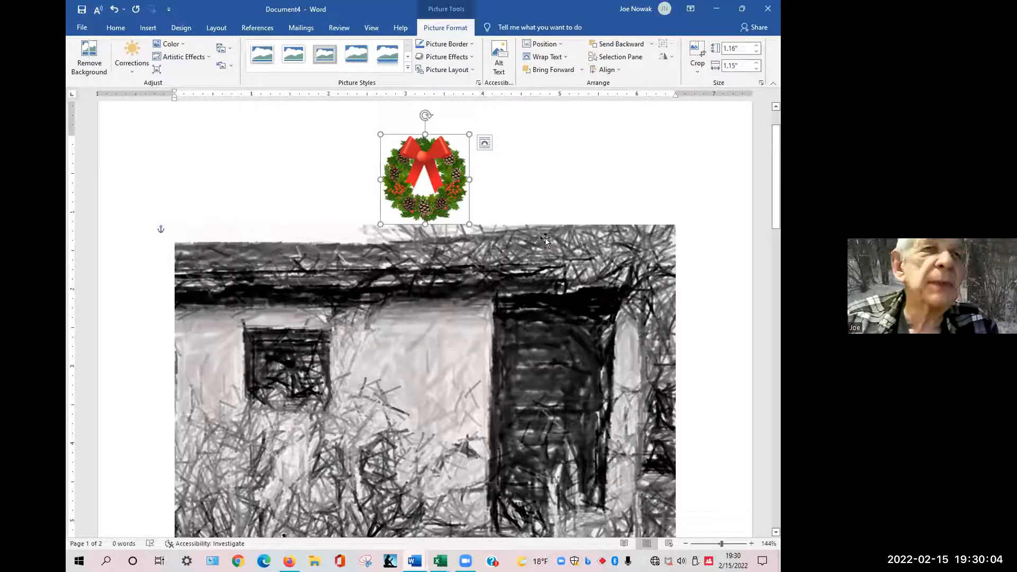
Set the wreath's text wrapping to Tight.
left_click(547, 58)
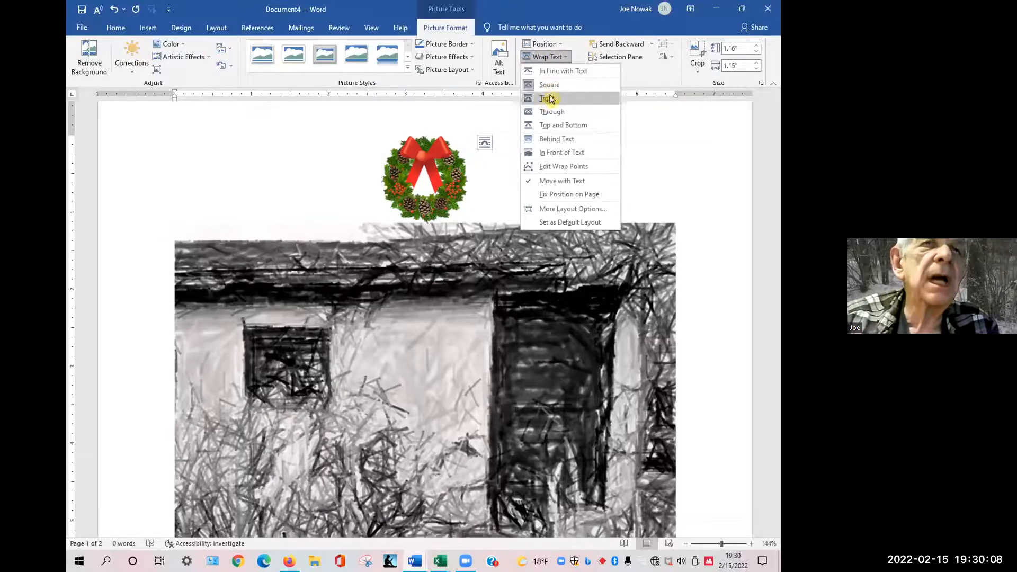
left_click(549, 100)
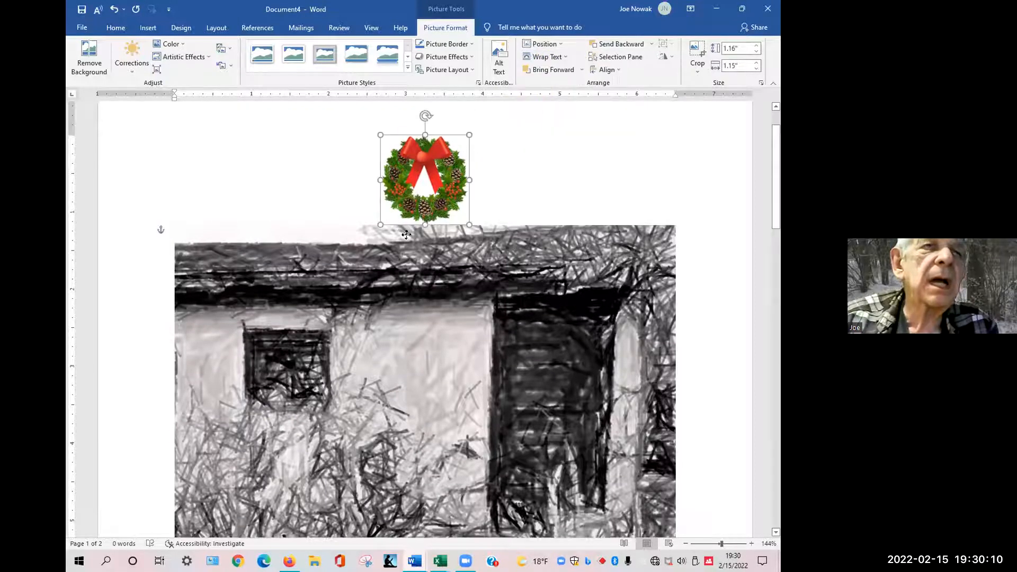
left_click_drag(412, 144, 412, 144)
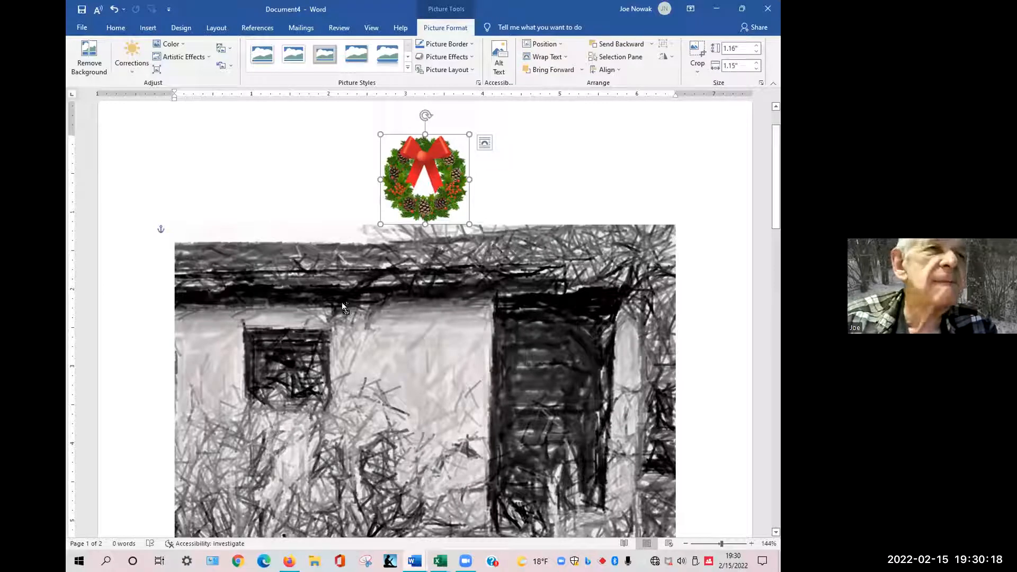
Switch the wreath to Fix Position on Page, undo and redo it, then set it back to Move with Text.
left_click(562, 60)
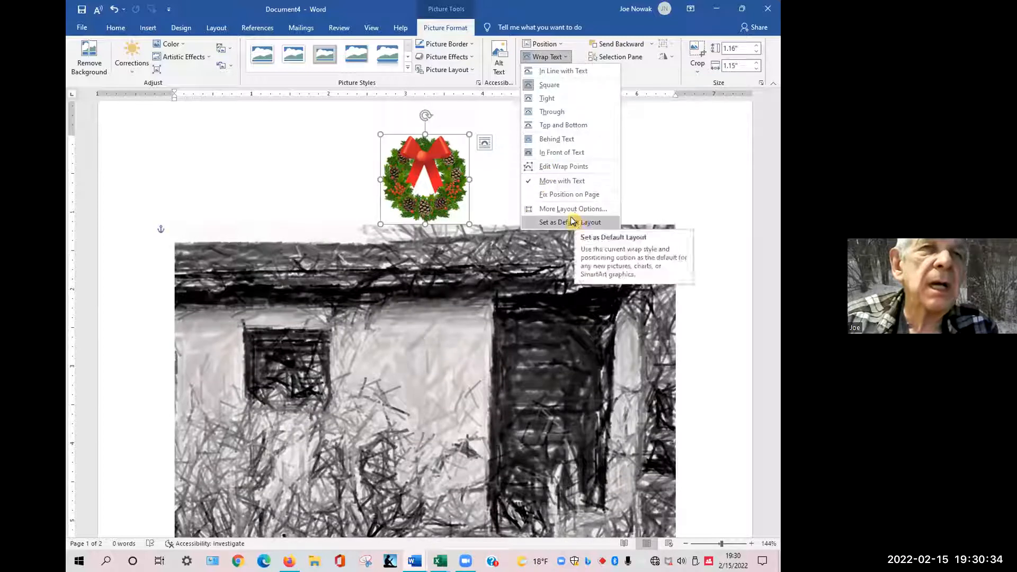
left_click(551, 195)
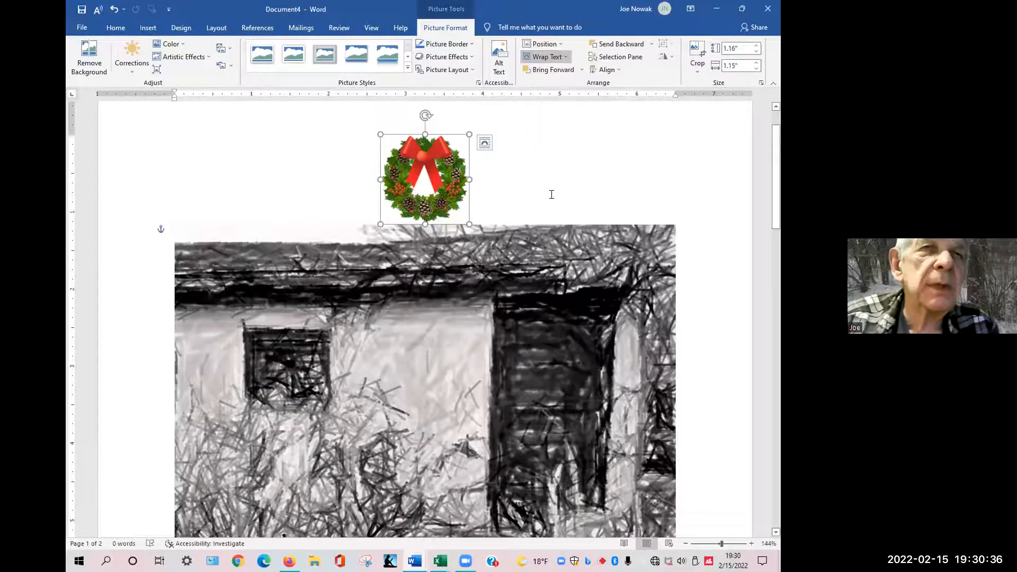
key("ctrl+z")
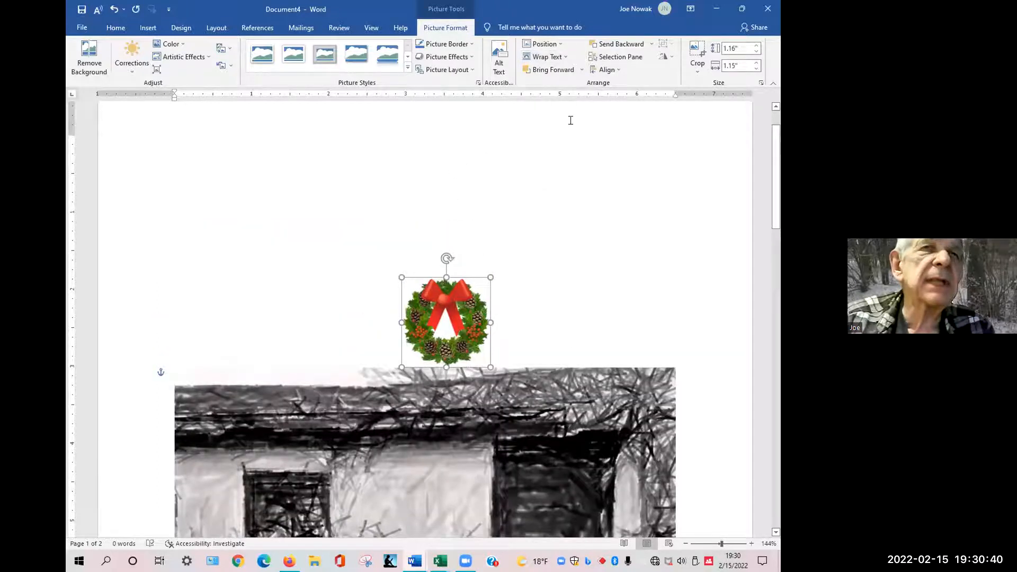
key("ctrl+y")
left_click(548, 58)
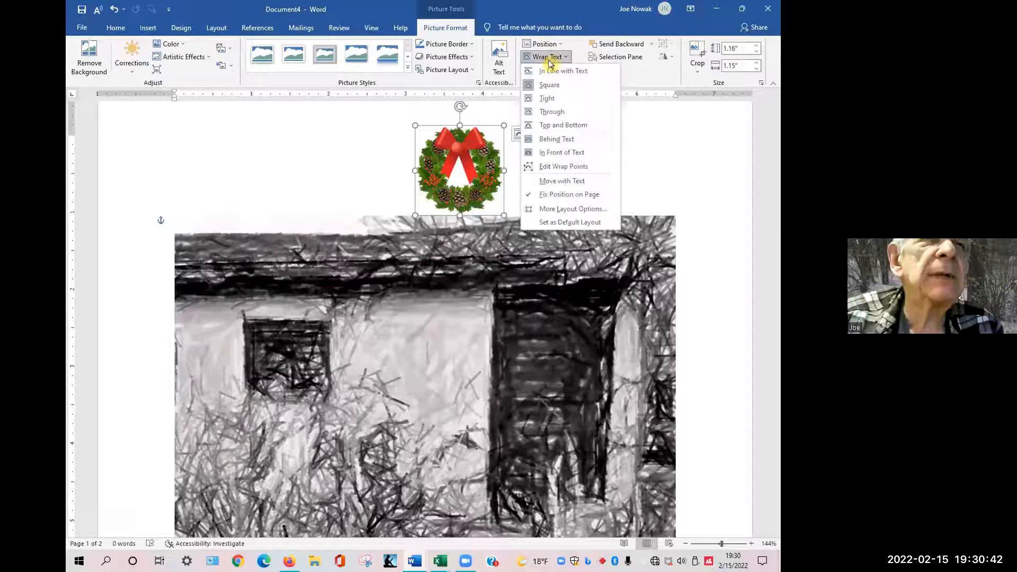
left_click(546, 181)
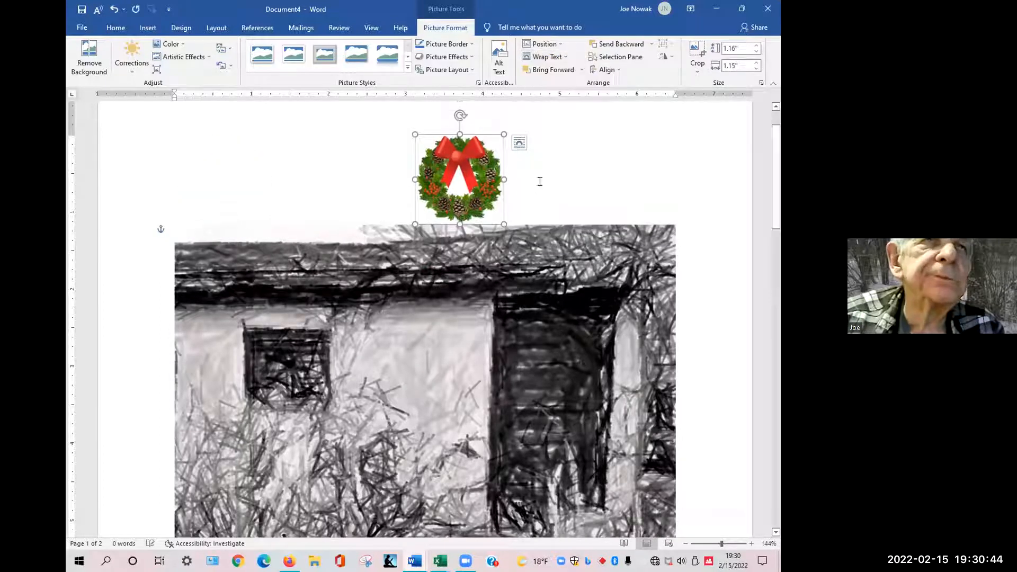
left_click(550, 60)
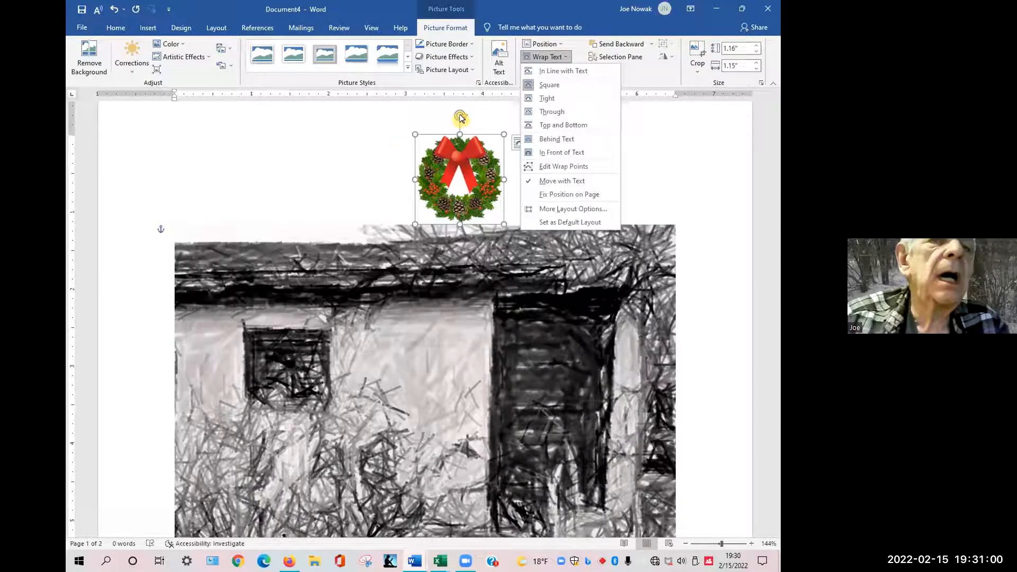
left_click(422, 110)
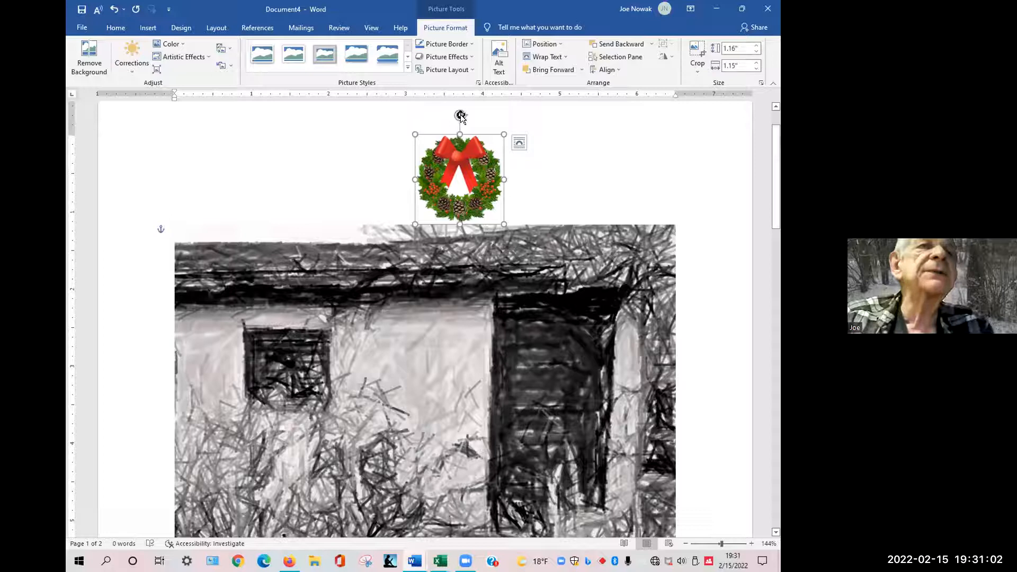
Review the wreath's layout position options and close the layout dialog without changes.
mouse_move(460, 115)
left_mouse_down()
mouse_move(476, 109)
mouse_move(438, 102)
mouse_move(474, 125)
mouse_move(433, 125)
mouse_move(472, 136)
mouse_move(452, 134)
mouse_move(460, 135)
left_mouse_up()
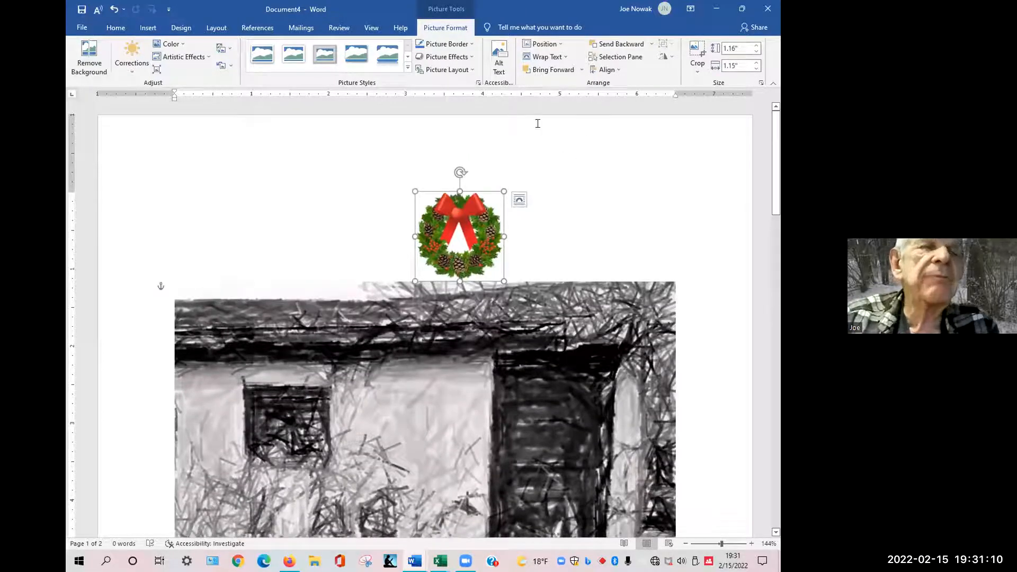
scroll(553, 134, "down", 2)
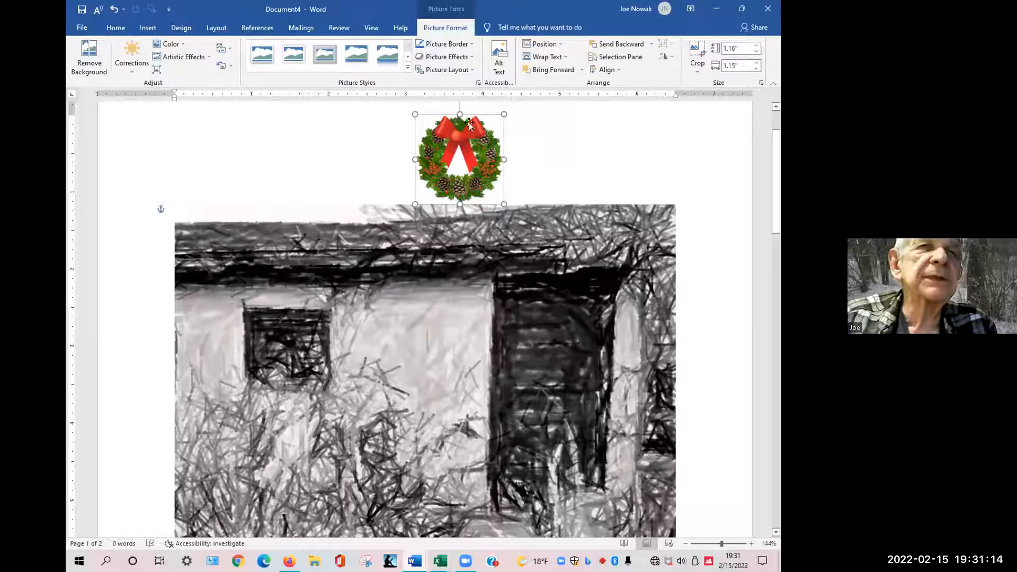
scroll(468, 122, "down", 1)
scroll(469, 122, "up", 1)
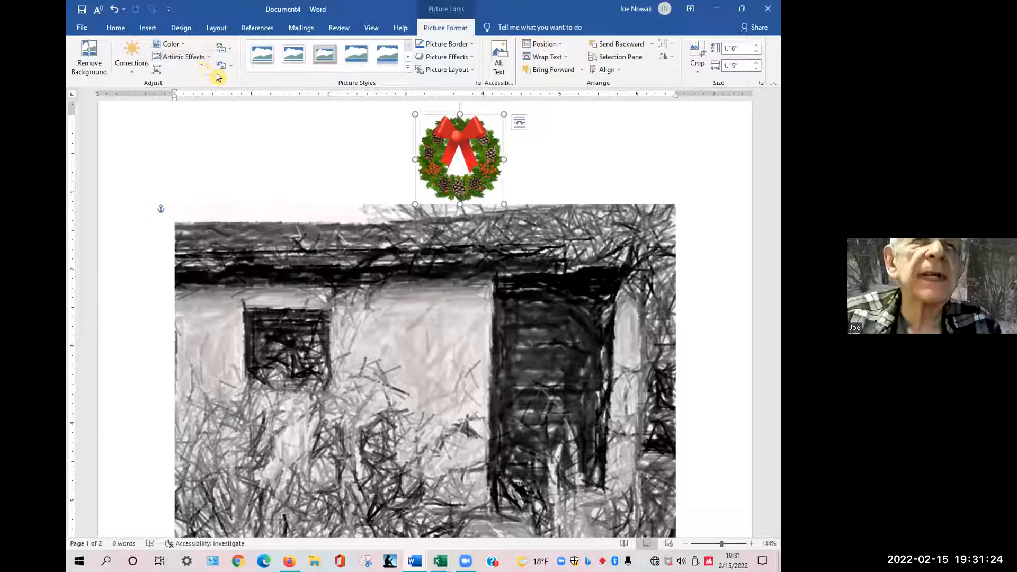
left_click(562, 45)
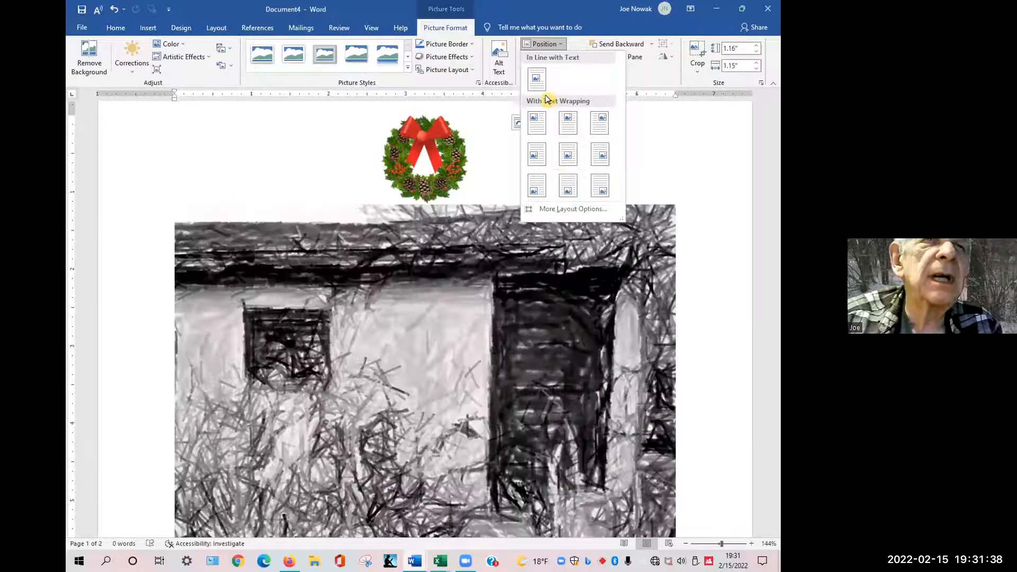
left_click(553, 214)
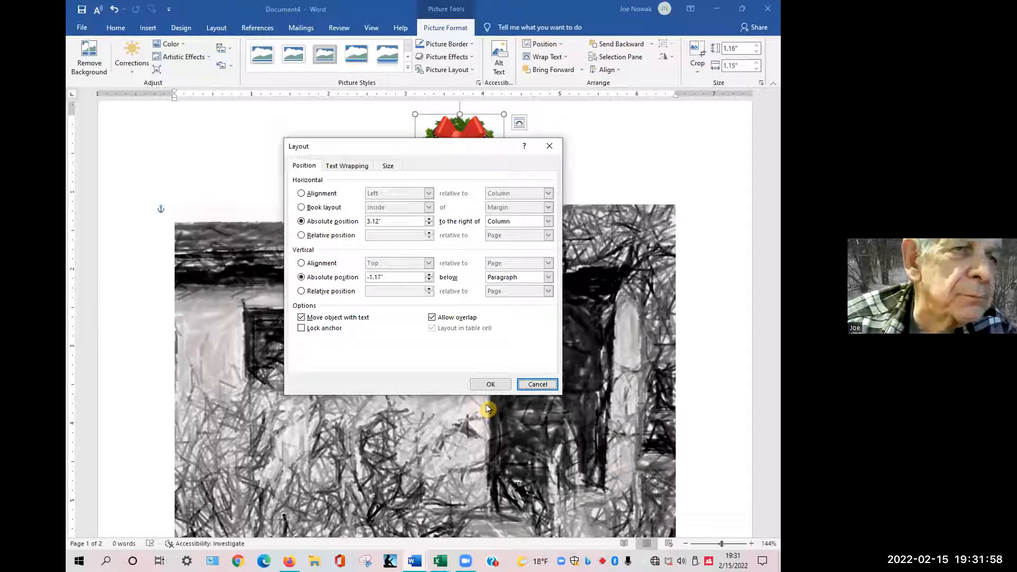
left_click(535, 384)
Set the house picture's text wrapping to Square.
left_click(591, 328)
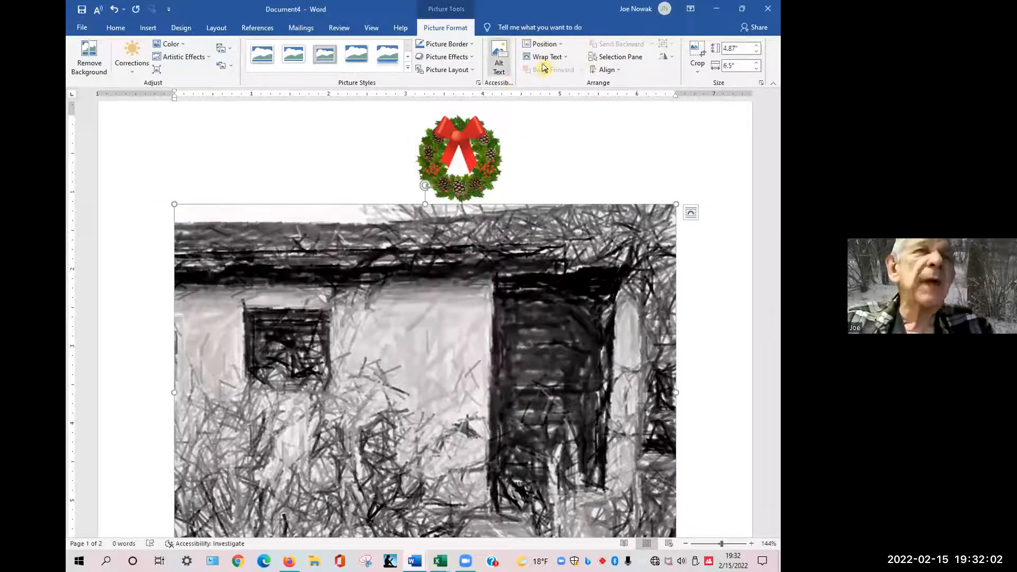
left_click(560, 58)
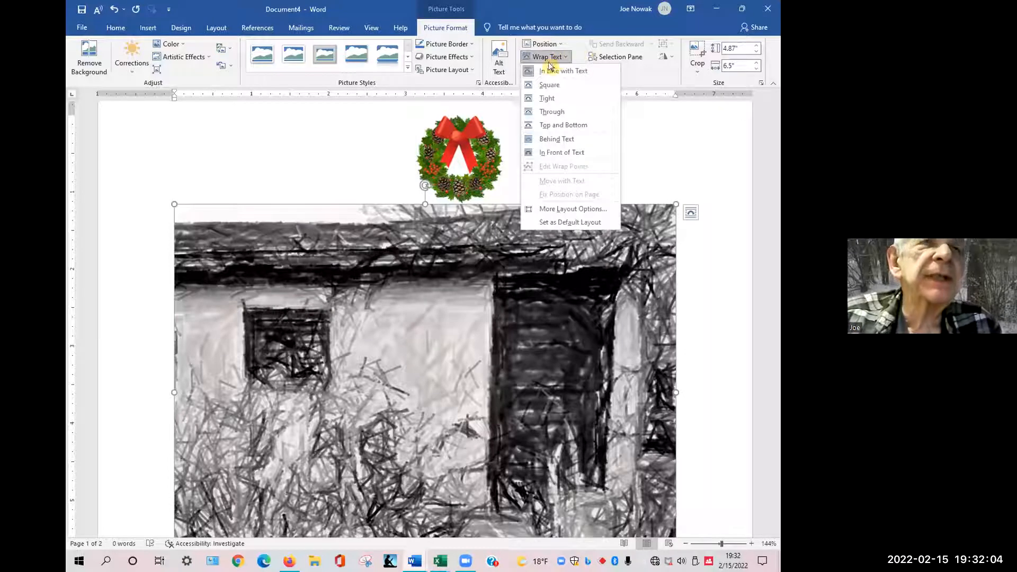
left_click(549, 85)
Move the wreath onto the shed door and bring it forward in front of the house picture.
left_click_drag(459, 138, 454, 239)
left_click_drag(458, 131, 456, 126)
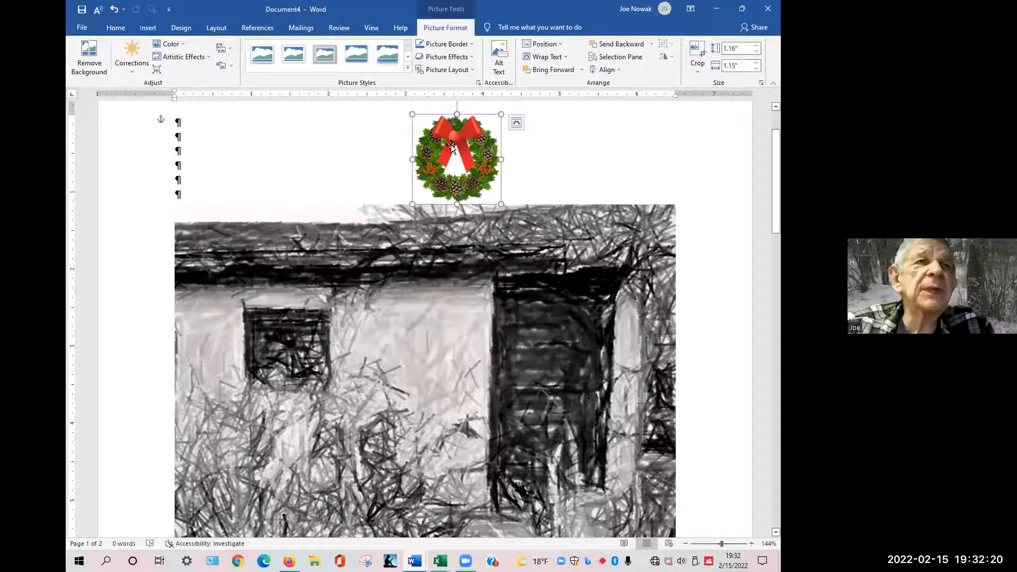
left_click_drag(450, 144, 544, 355)
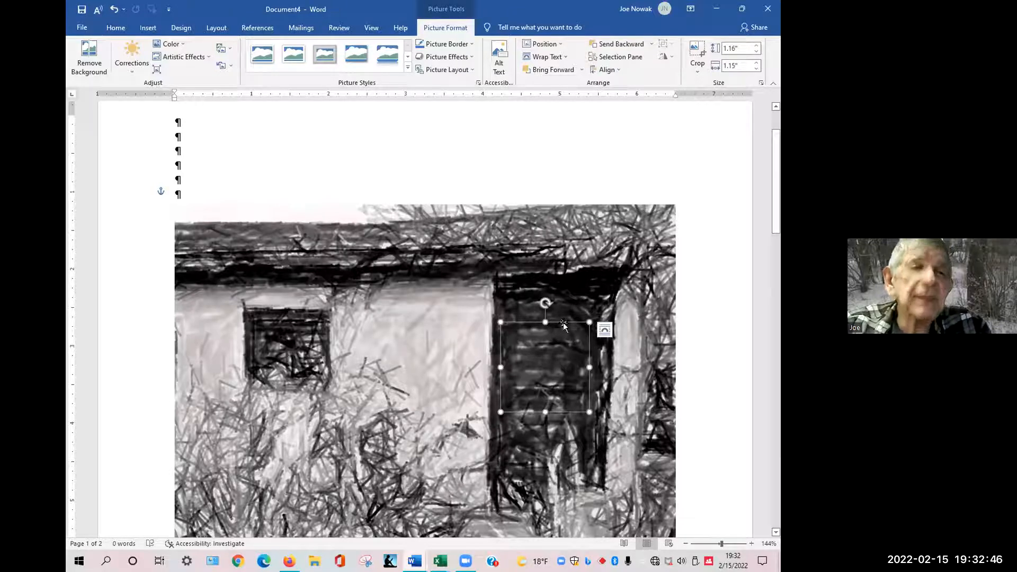
left_click(552, 76)
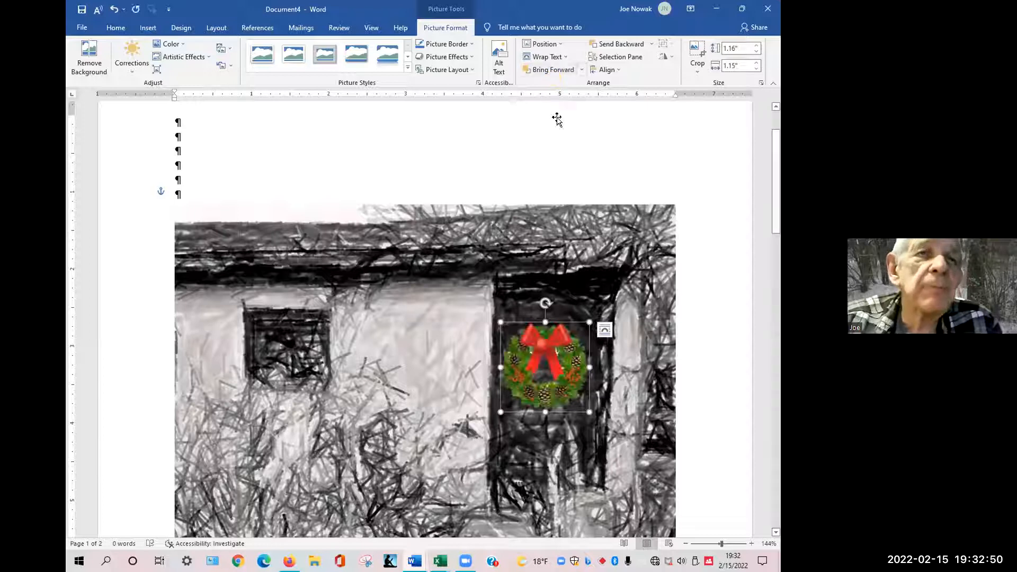
left_click_drag(541, 364, 545, 352)
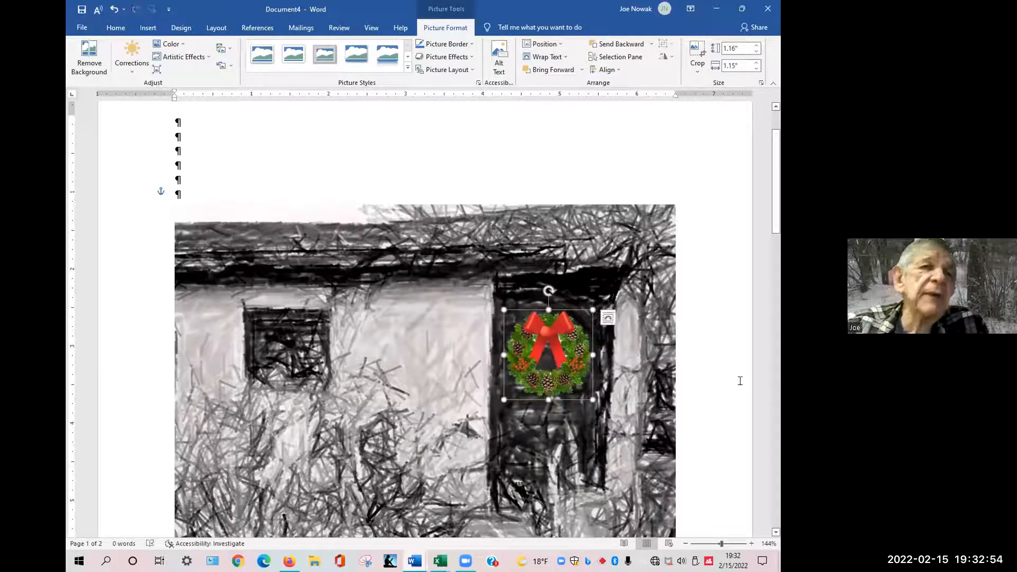
left_click(718, 368)
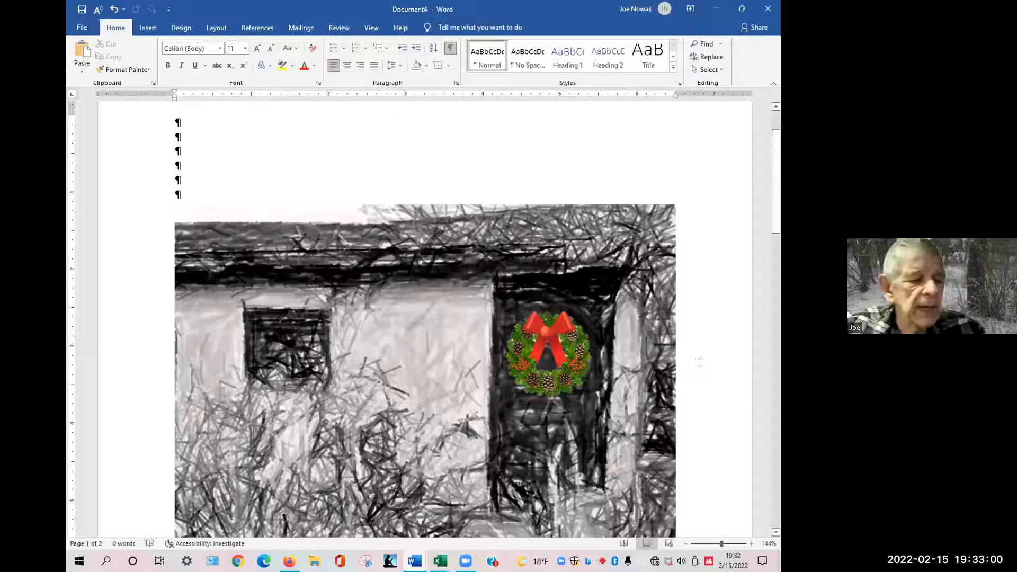
Switch to the MSWord PhotoEdit.docx 003 document, go to its end and select the man's portrait.
key("alt")
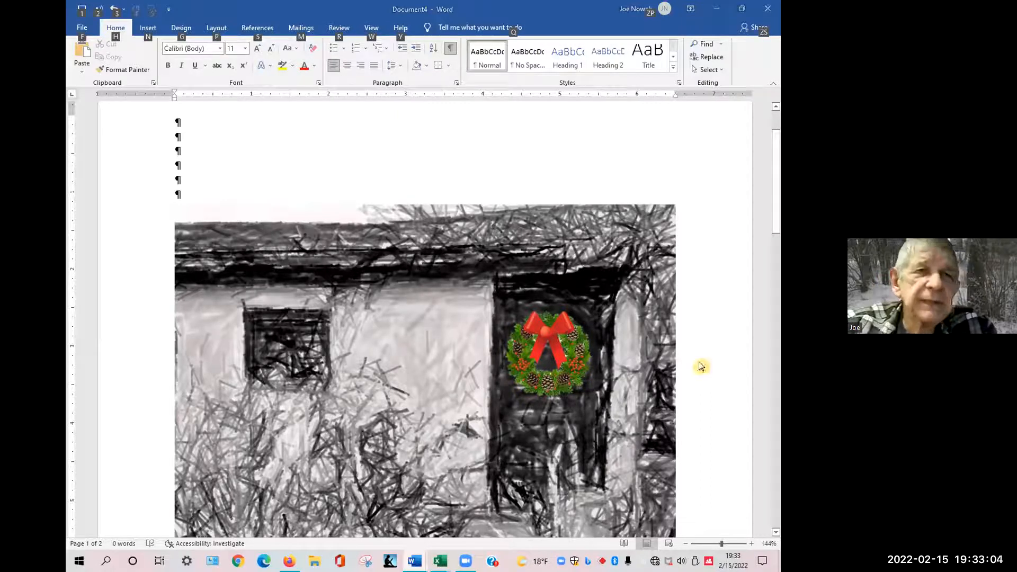
key("alt+Tab")
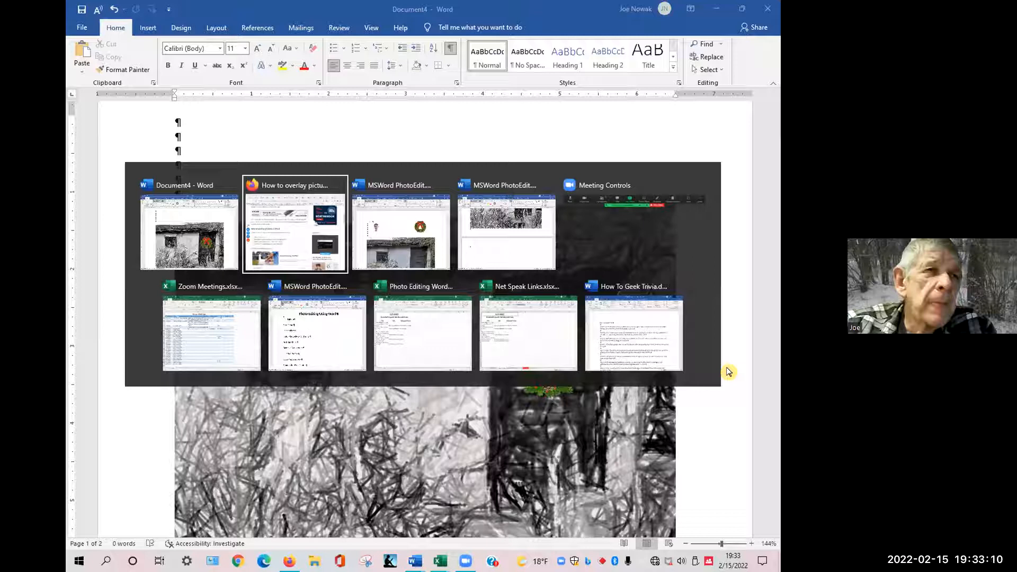
key("alt+Tab")
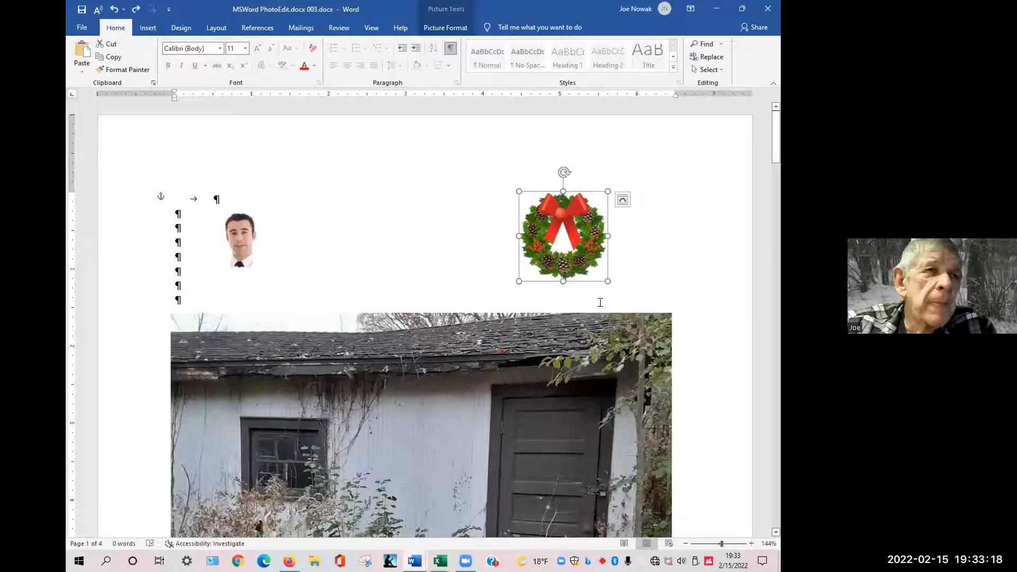
key("ctrl+End")
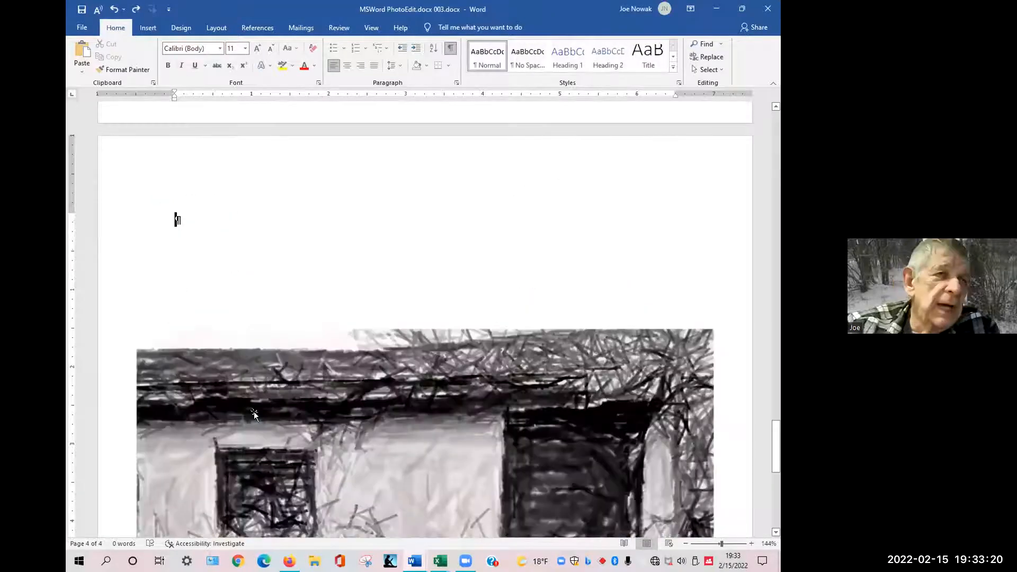
scroll(255, 373, "down", 3)
scroll(256, 376, "down", 9)
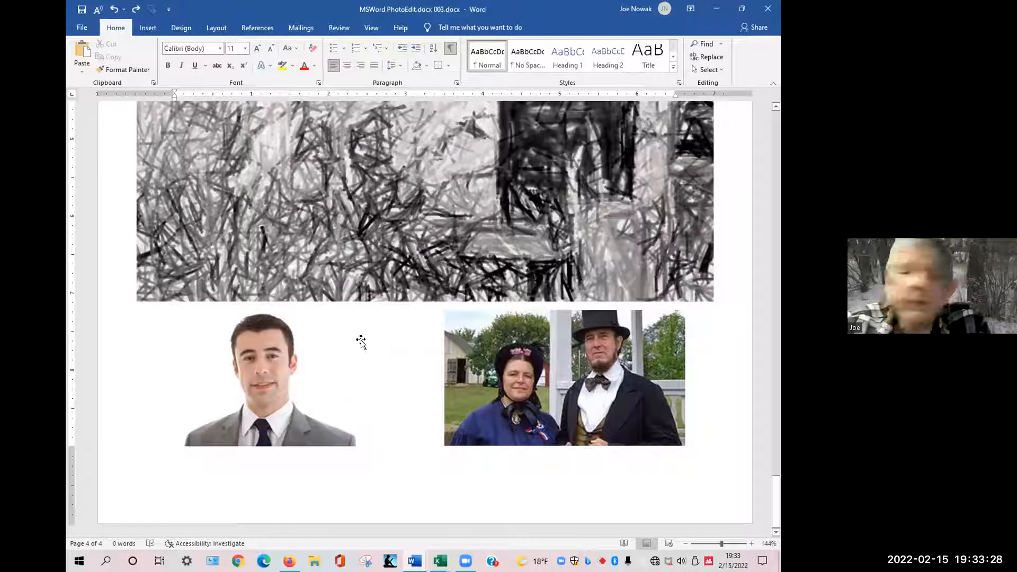
left_click(258, 375)
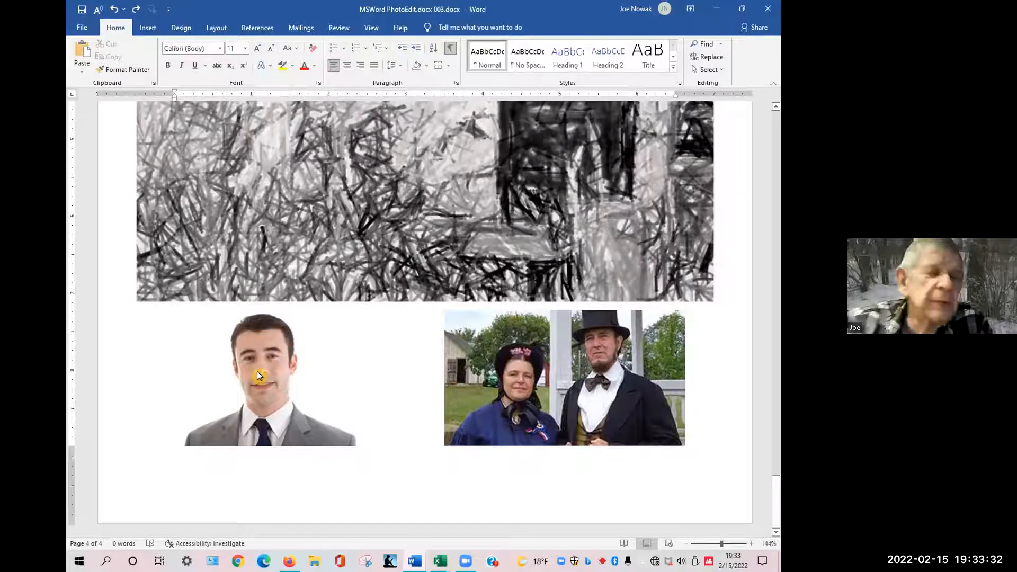
right_click(258, 375)
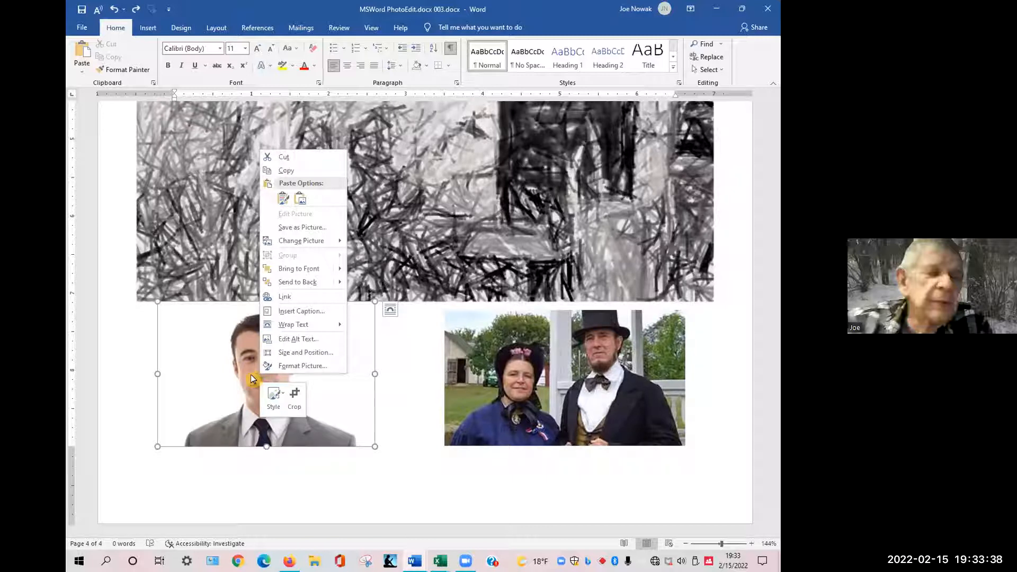
key("Escape")
key("alt+Tab")
key("alt+Tab")
key("alt+shift+Tab")
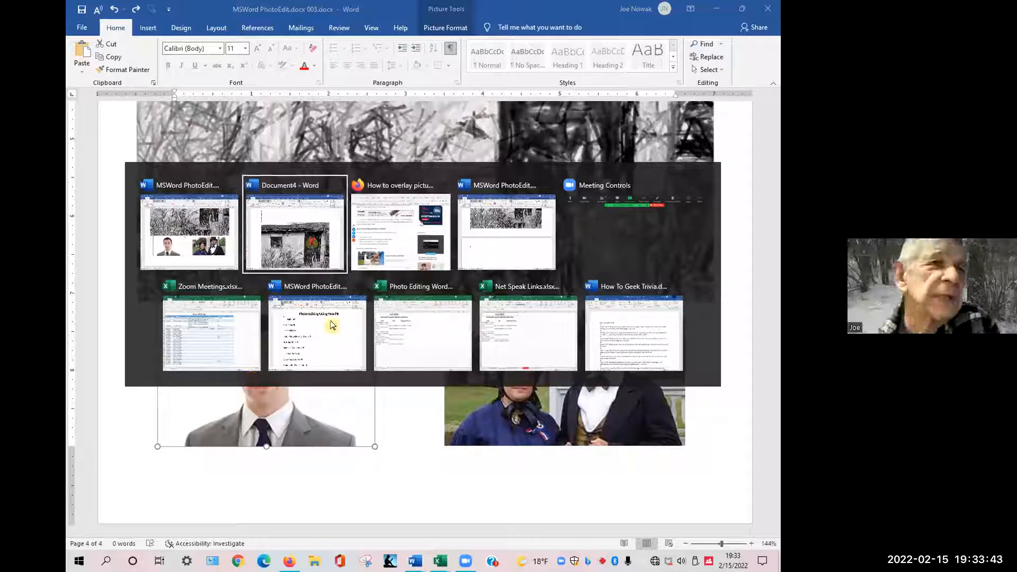
right_click(255, 150)
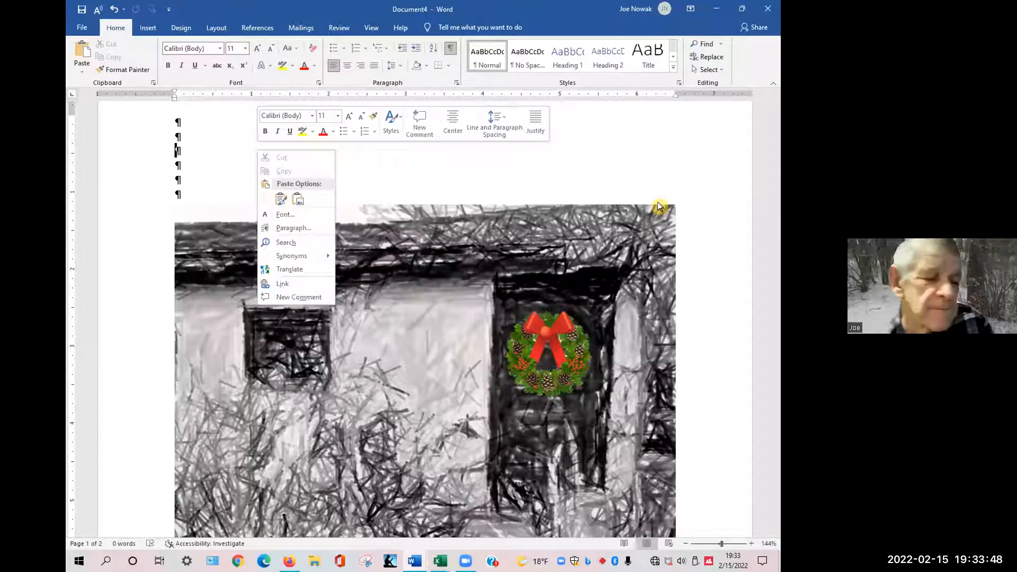
left_click(184, 182)
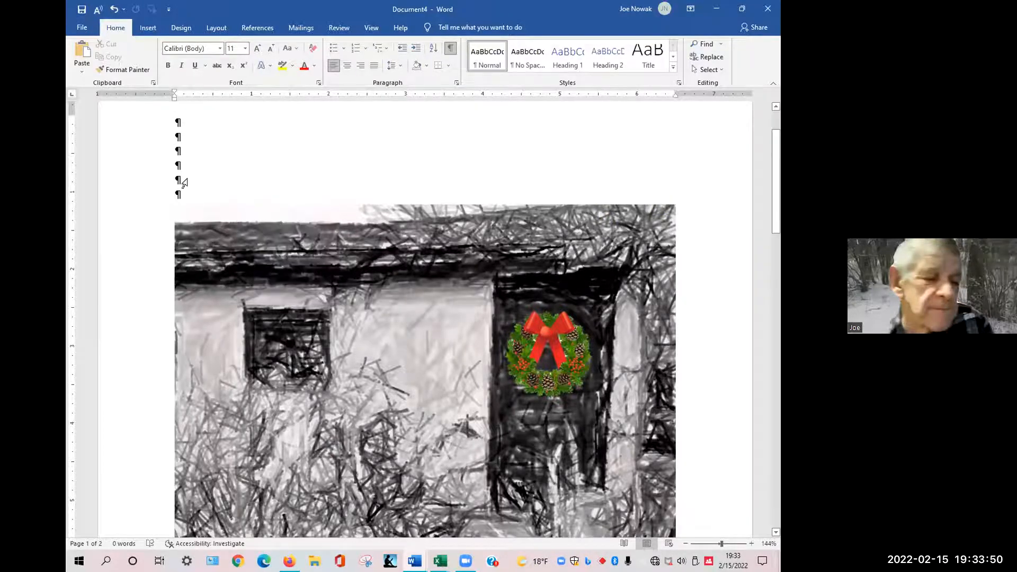
key("ctrl+v")
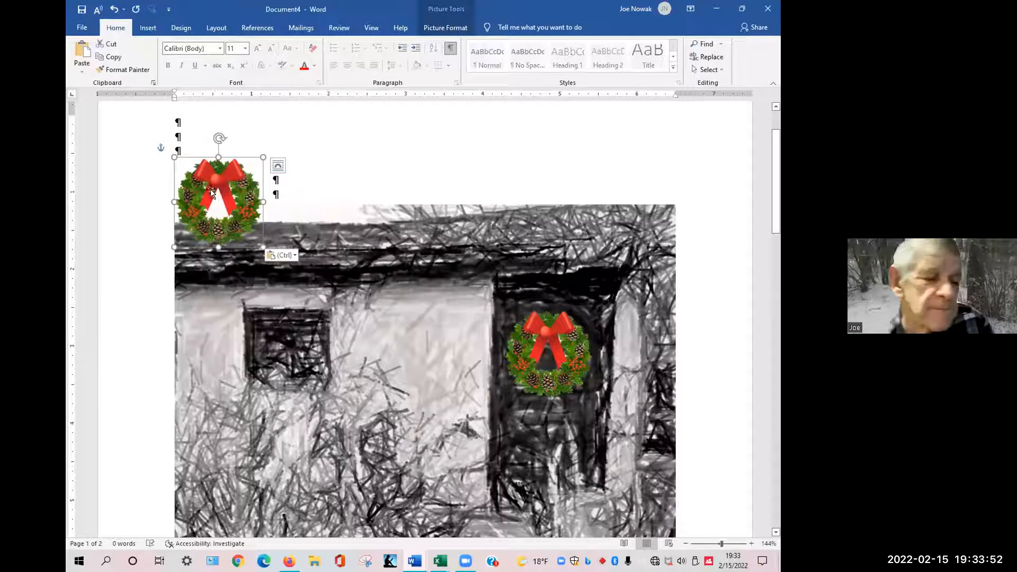
key("Delete")
Copy the man's portrait from the other document and paste it into Document4.
key("alt+Tab")
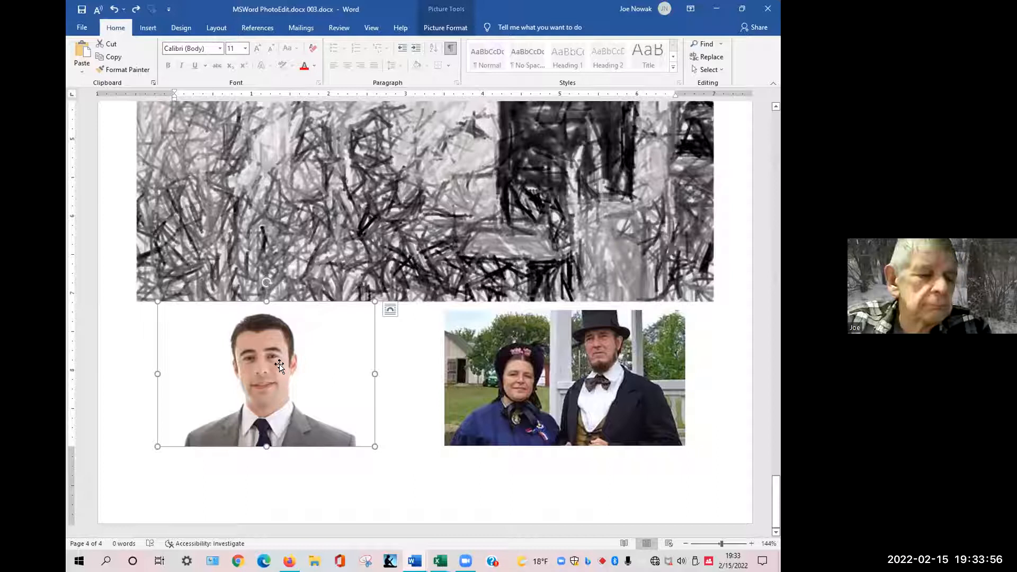
key("alt+Tab")
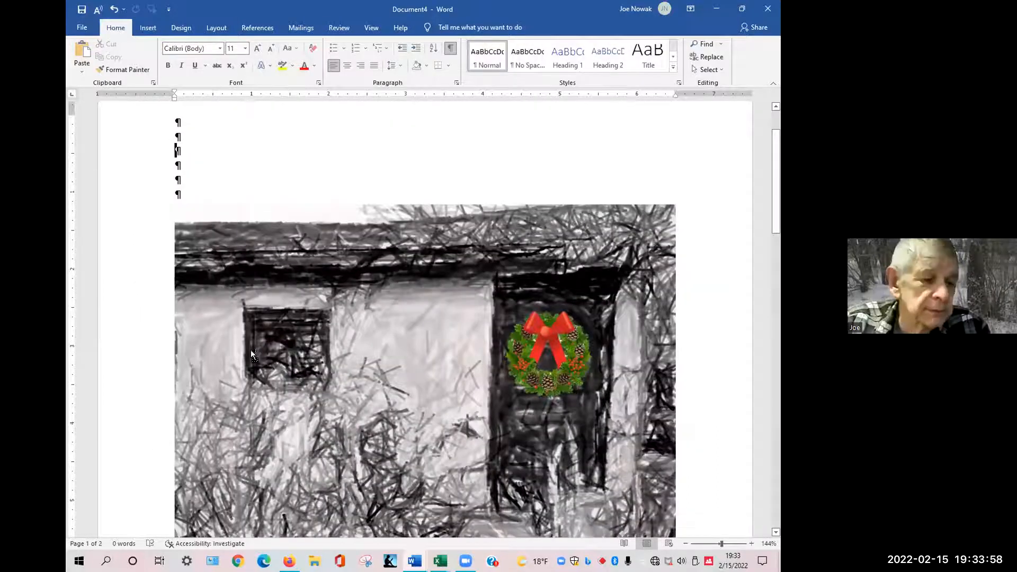
key("ctrl+v")
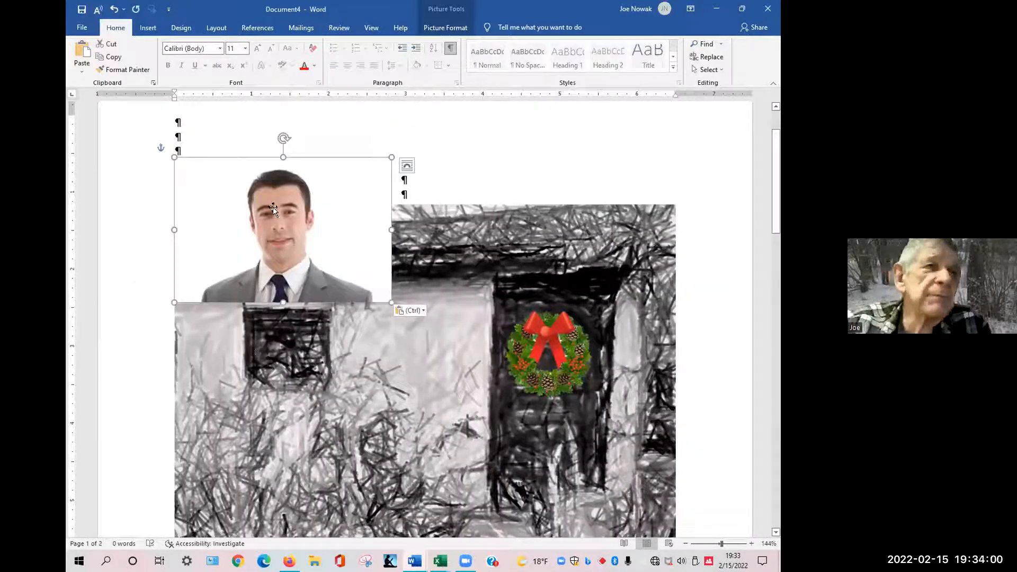
Move the man's picture to the top of the page above the house picture.
left_click_drag(275, 239, 292, 415)
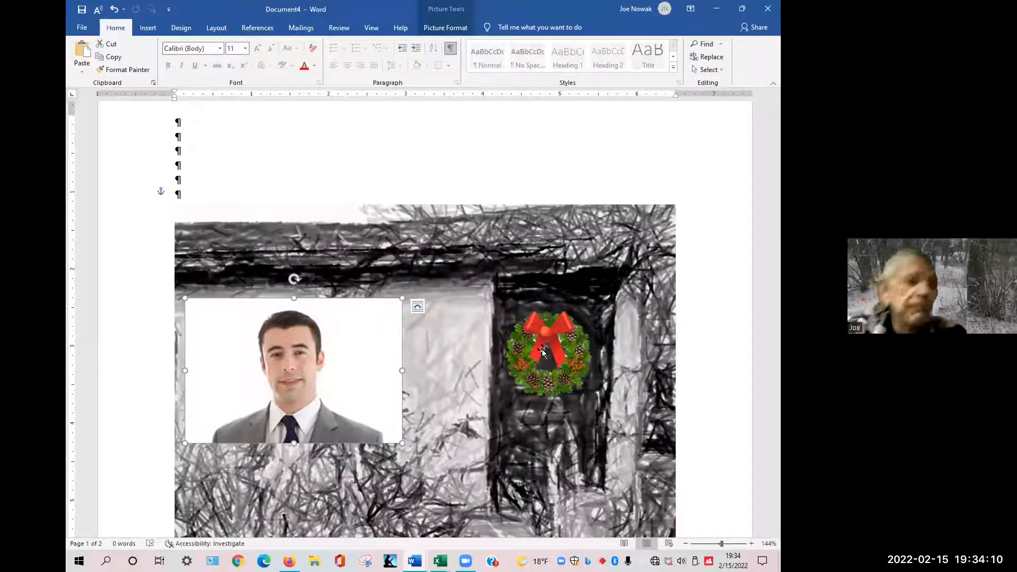
left_click_drag(292, 324, 289, 143)
key("Right")
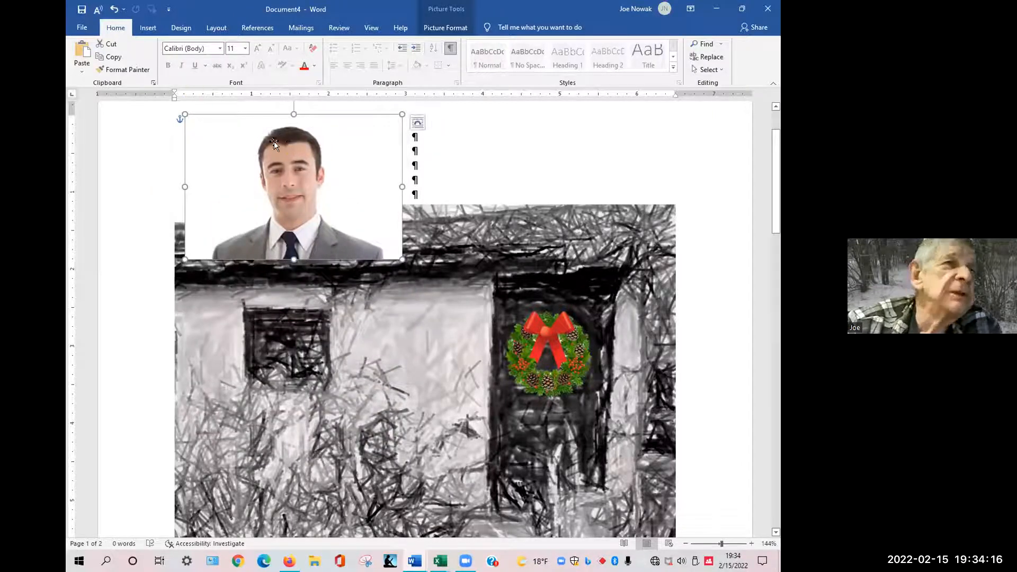
Remove the background from the man's picture and keep the changes.
left_click(442, 29)
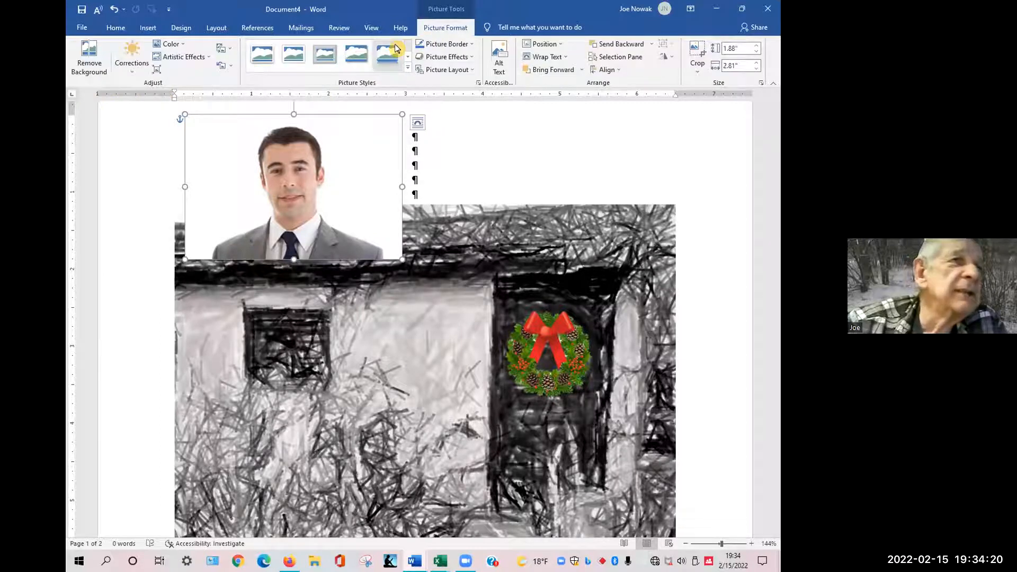
left_click(90, 64)
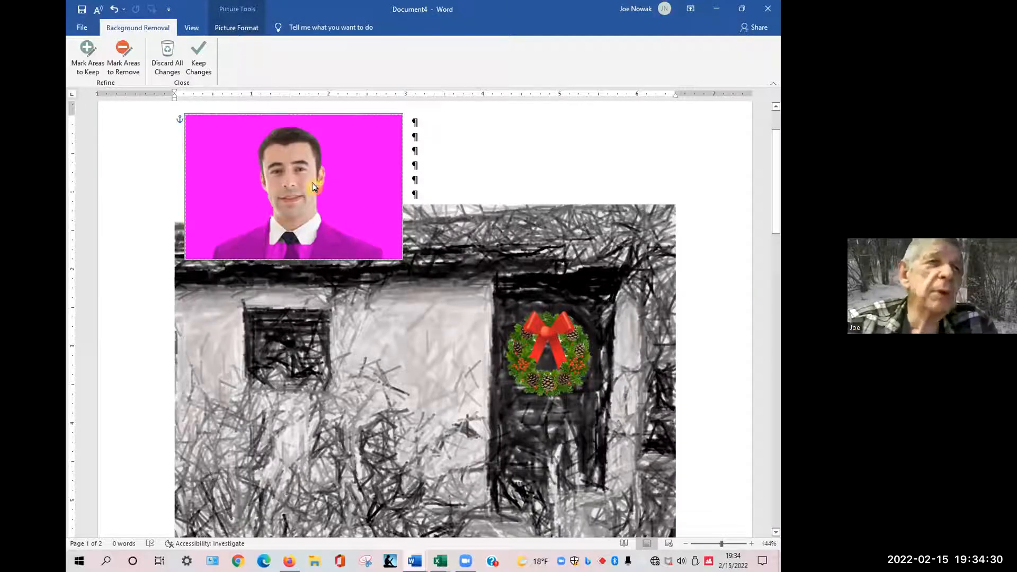
left_click(559, 161)
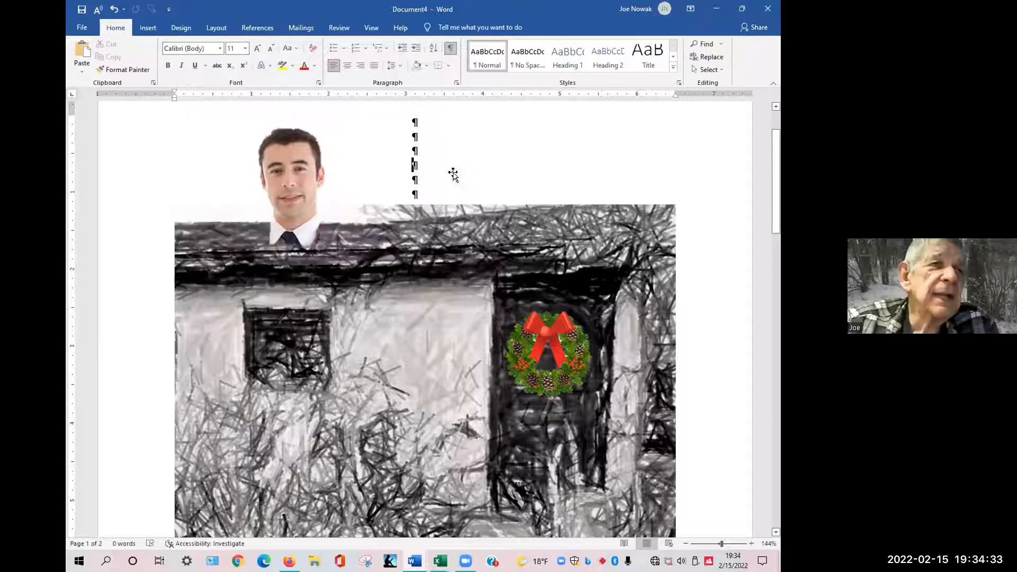
Shrink the man's picture to about 0.82 by 1.23 inches and place it above the house picture.
left_click(289, 176)
mouse_move(289, 175)
left_mouse_down()
mouse_move(275, 267)
mouse_move(292, 340)
mouse_move(281, 335)
left_mouse_up()
mouse_move(374, 314)
left_mouse_down()
mouse_move(432, 163)
mouse_move(411, 159)
left_mouse_up()
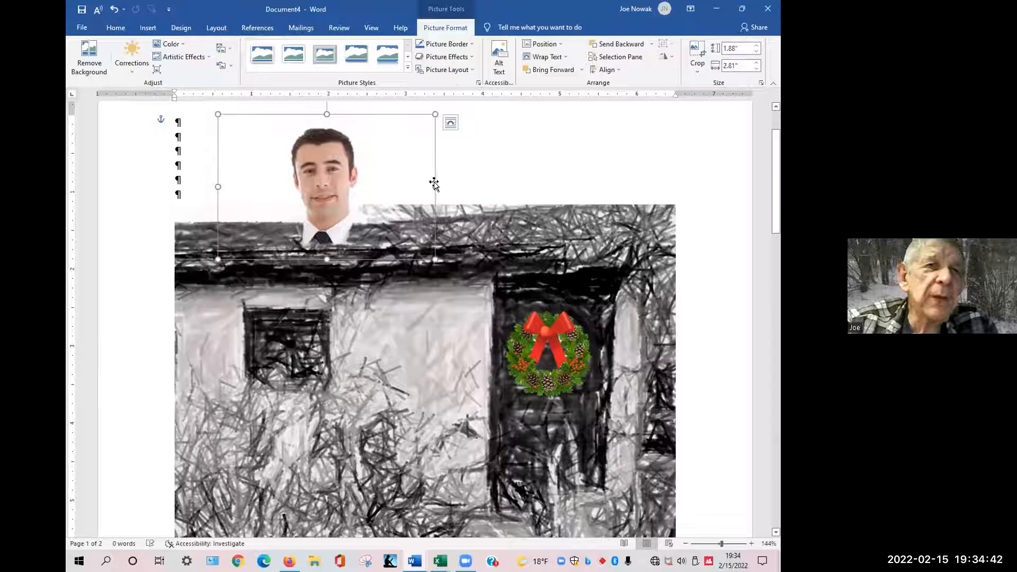
mouse_move(433, 187)
left_mouse_down()
mouse_move(413, 186)
mouse_move(433, 187)
left_mouse_up()
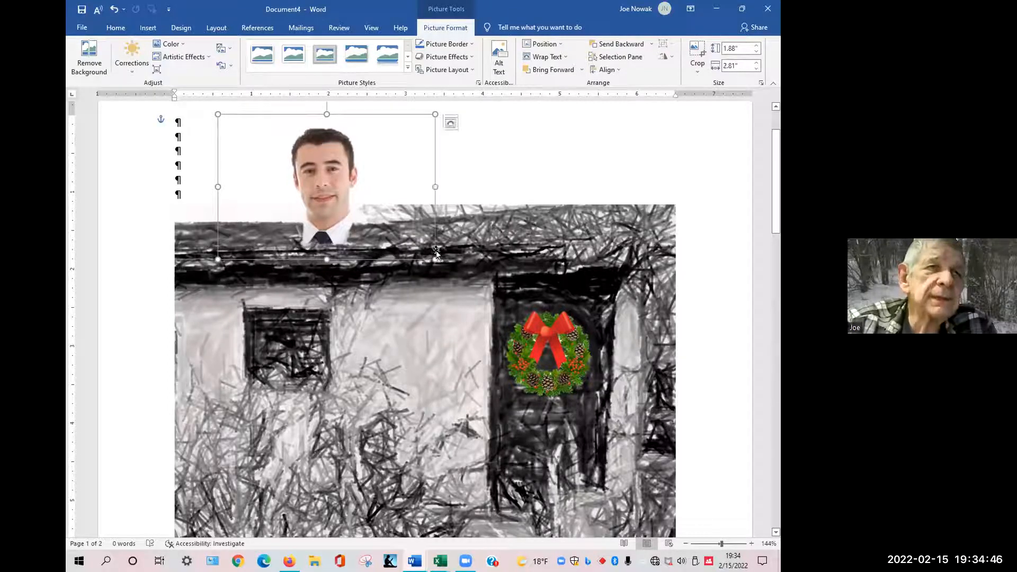
left_click_drag(434, 259, 267, 151)
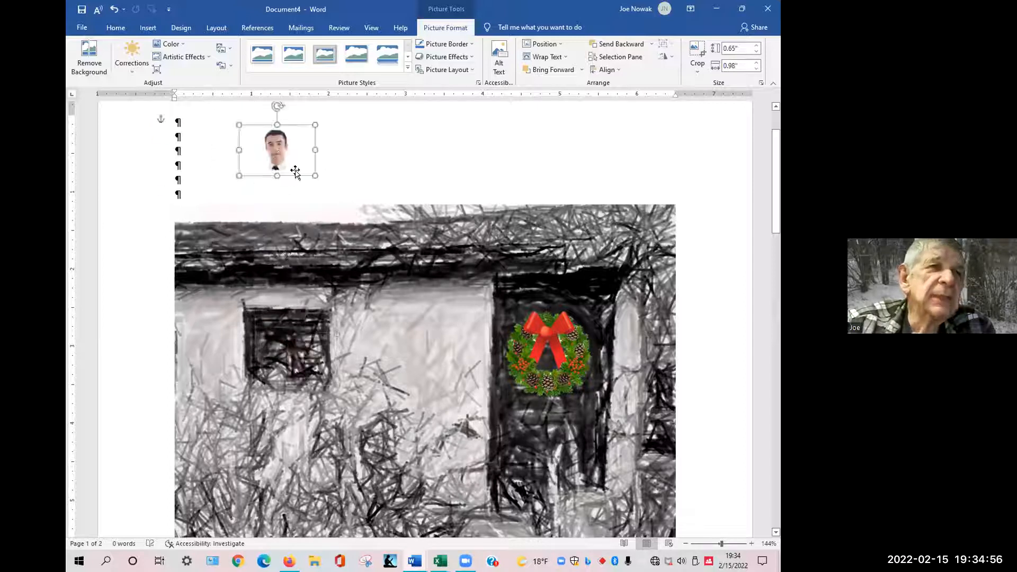
left_click_drag(315, 177, 334, 188)
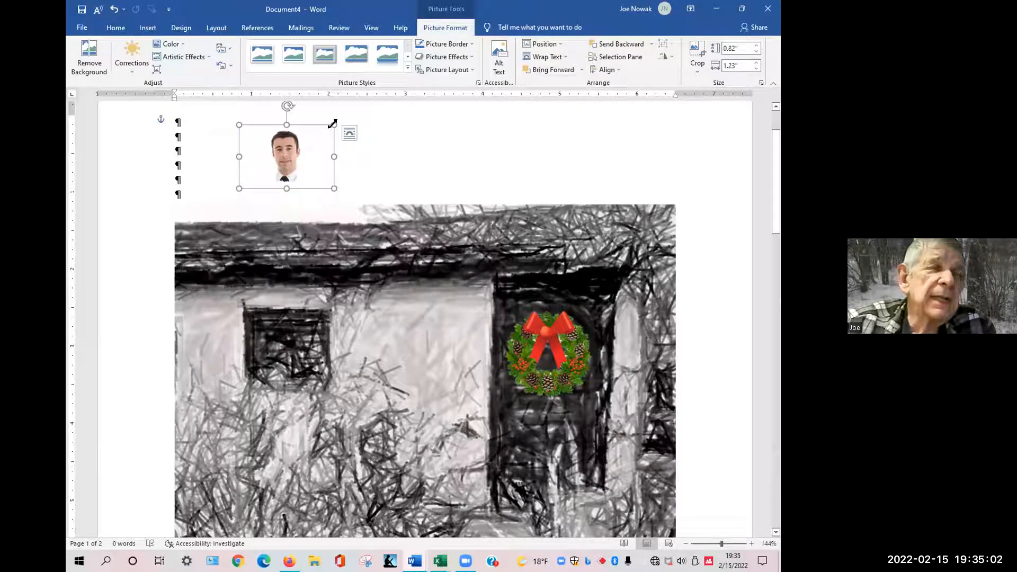
left_click(449, 150)
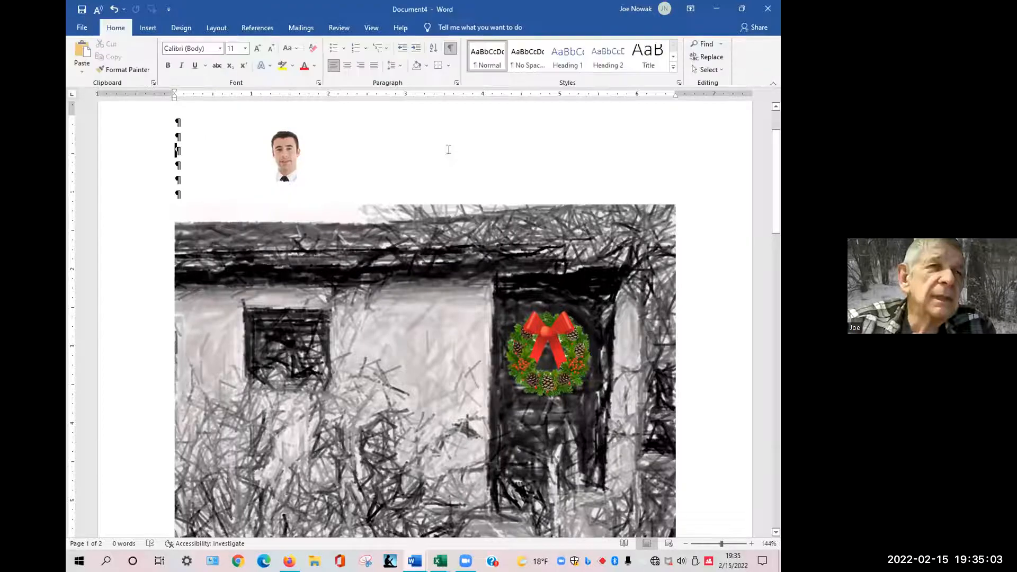
Crop the man's picture from both sides to narrow it around his portrait.
left_click(291, 153)
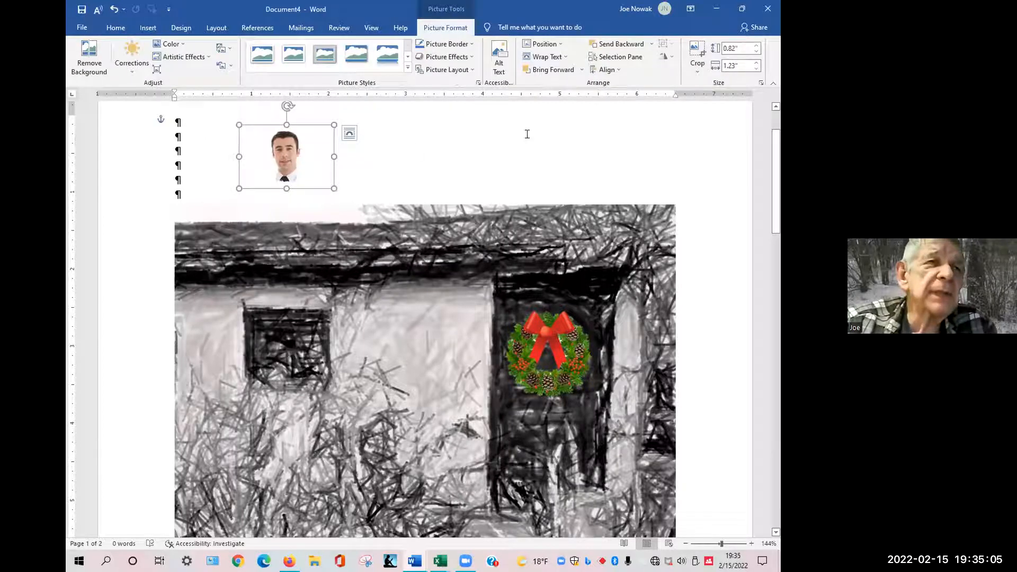
left_click(697, 59)
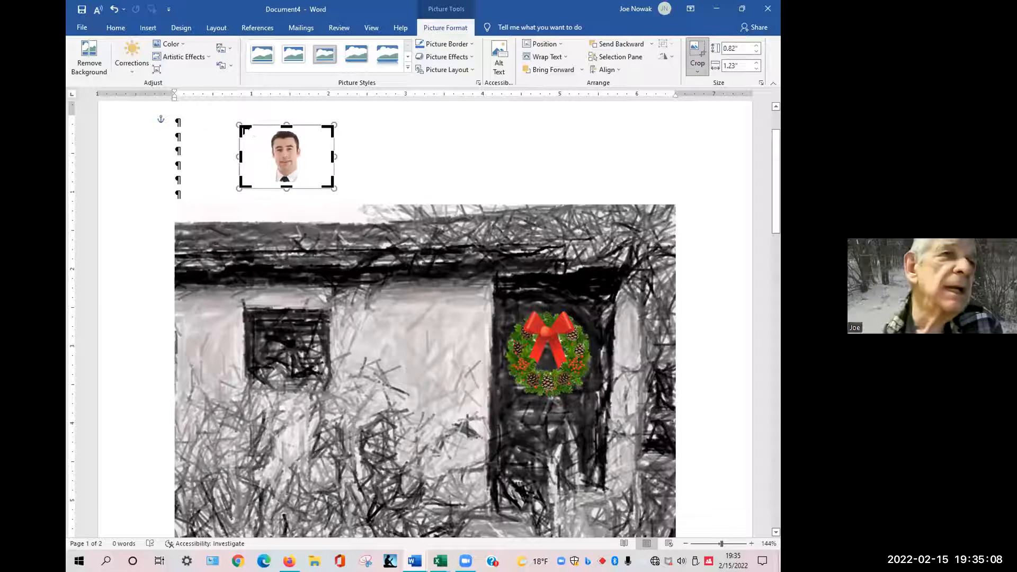
left_click_drag(241, 128, 260, 127)
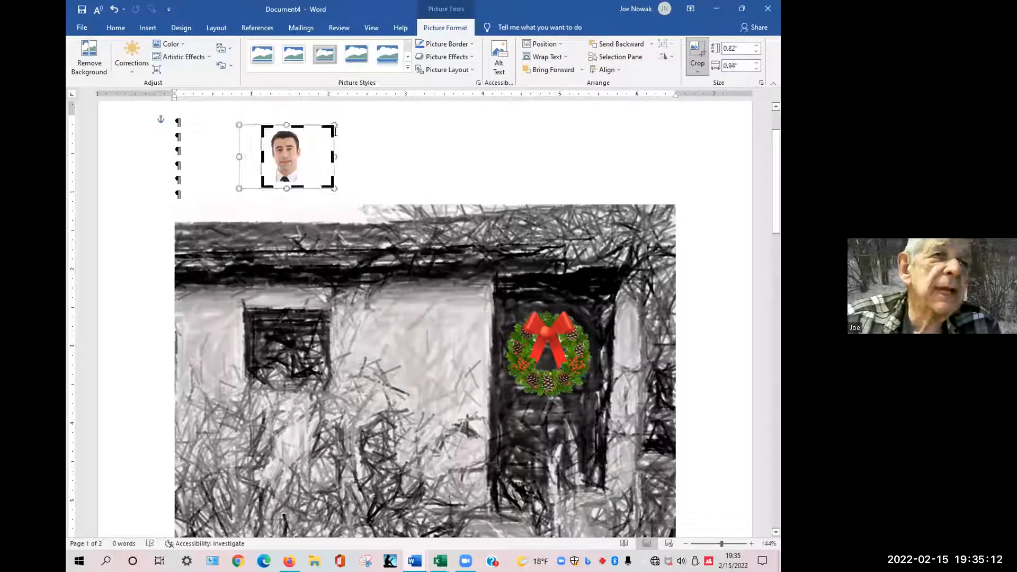
left_click_drag(331, 127, 304, 126)
left_click(523, 136)
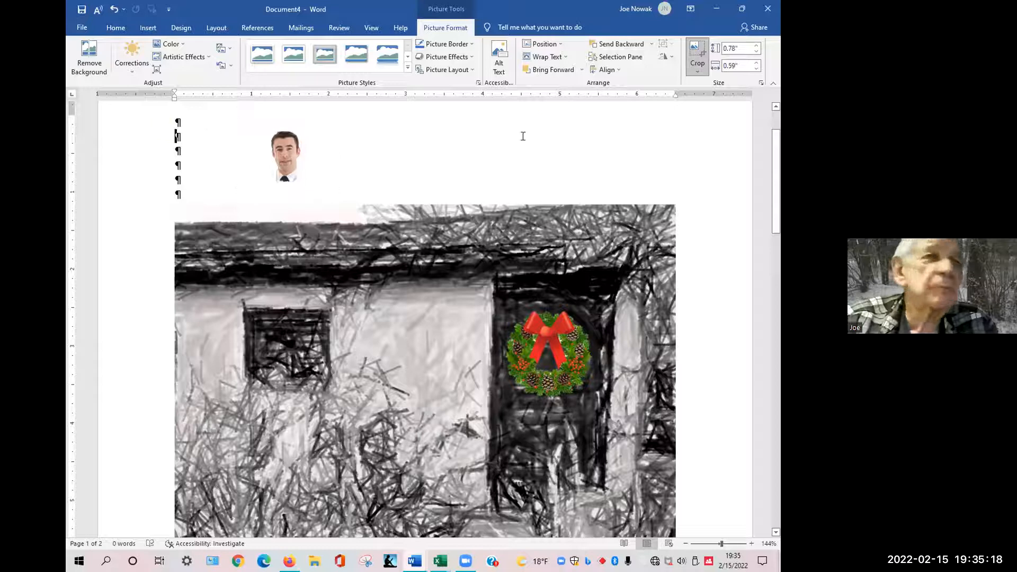
Move the man's cropped picture into the left window of the house picture.
mouse_move(281, 147)
left_mouse_down()
mouse_move(279, 289)
mouse_move(293, 349)
mouse_move(288, 342)
left_mouse_up()
left_click(355, 164)
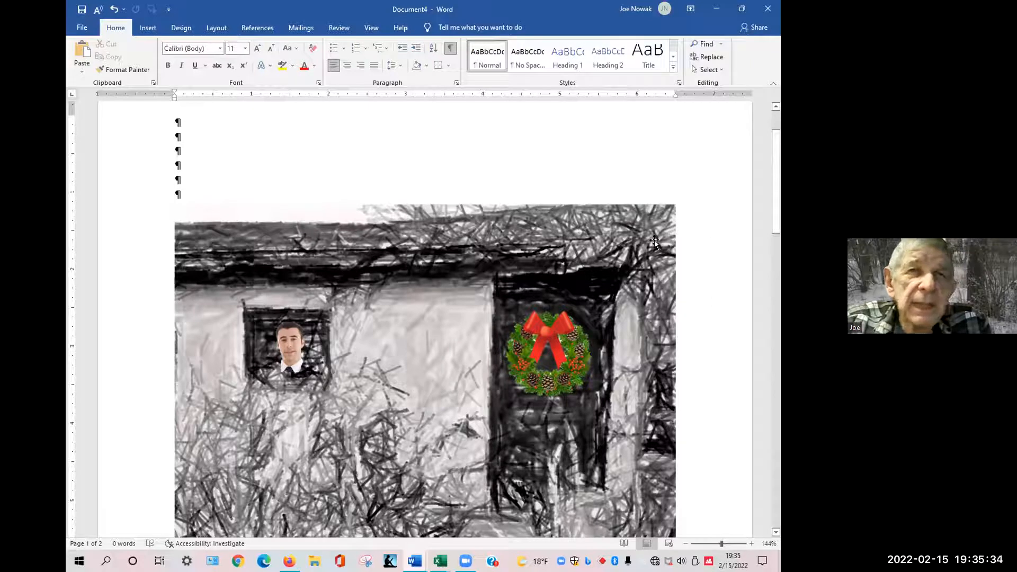
Select the house, the man's picture and the wreath together and group them.
left_click(570, 233)
mouse_move(570, 226)
left_mouse_down()
mouse_move(581, 171)
mouse_move(565, 189)
mouse_move(576, 226)
left_mouse_up()
key("Left")
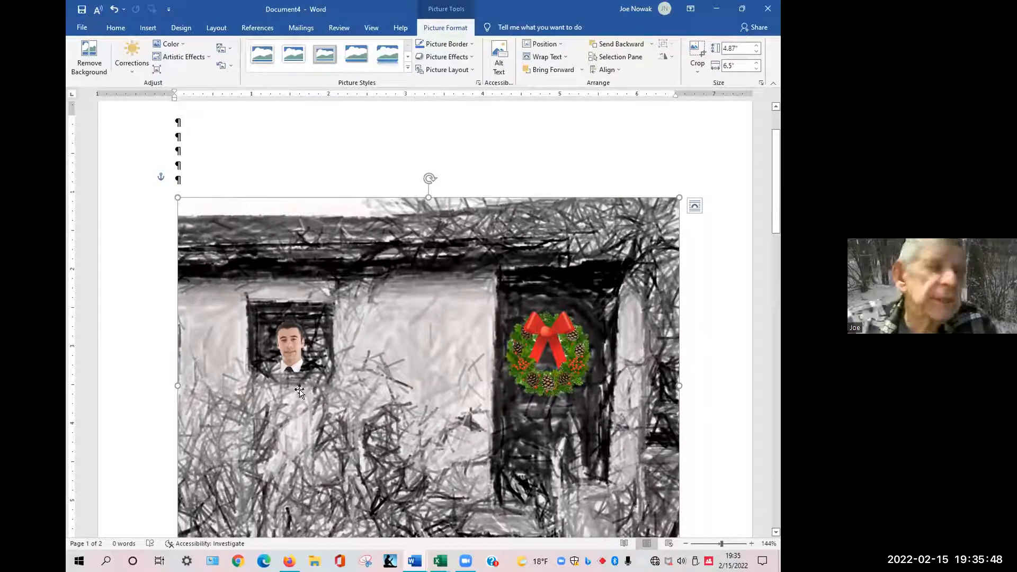
left_click(303, 364)
left_click(539, 370, "shift")
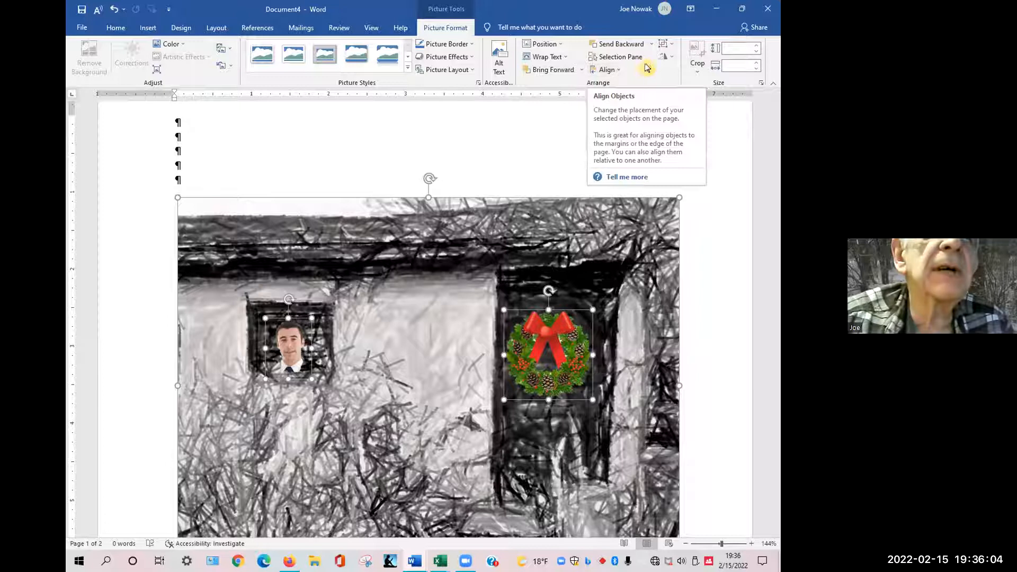
left_click(672, 61)
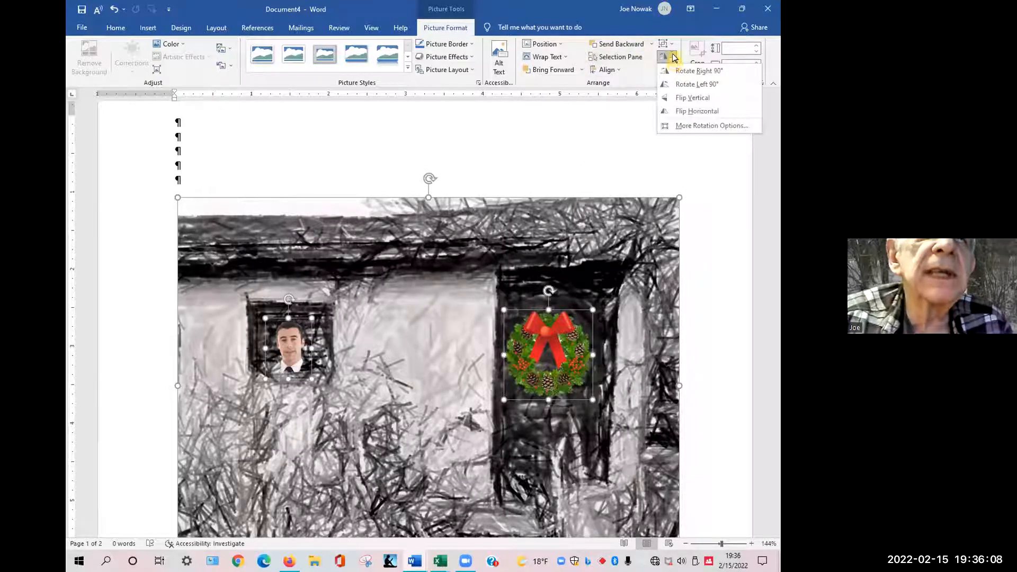
left_click(671, 45)
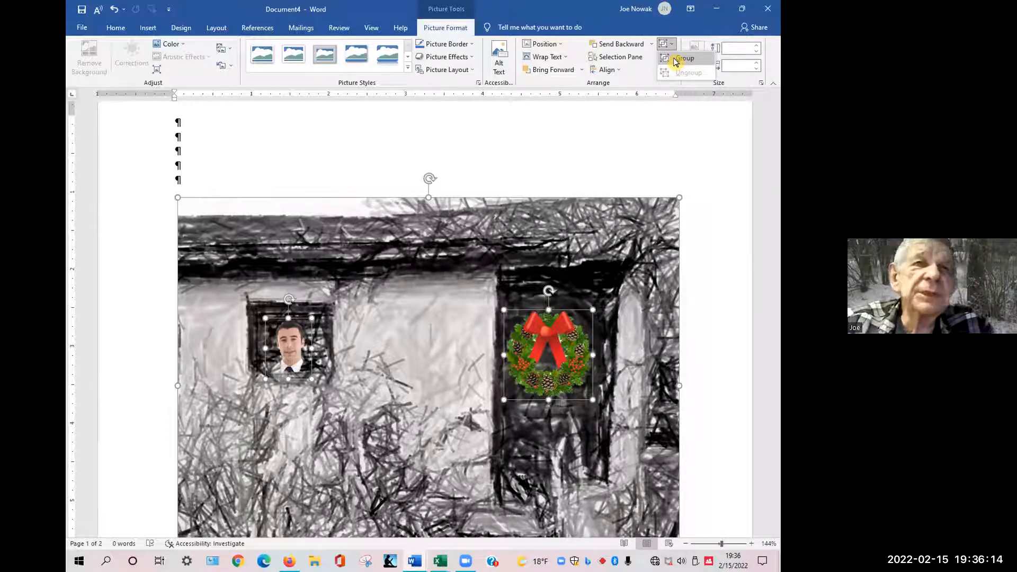
left_click(676, 62)
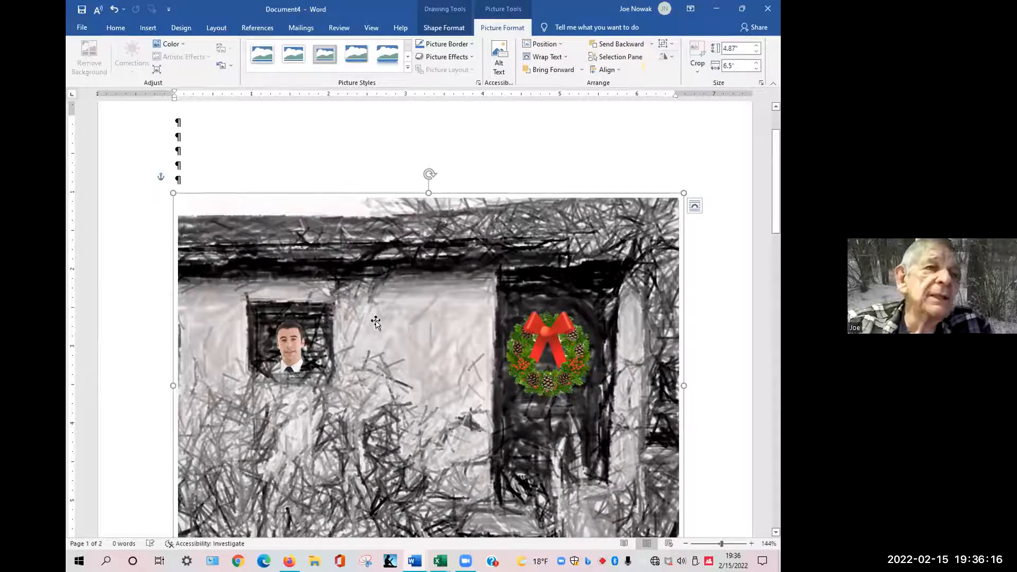
Move the grouped picture up to the top of the page and ungroup it.
left_click_drag(397, 320, 389, 233)
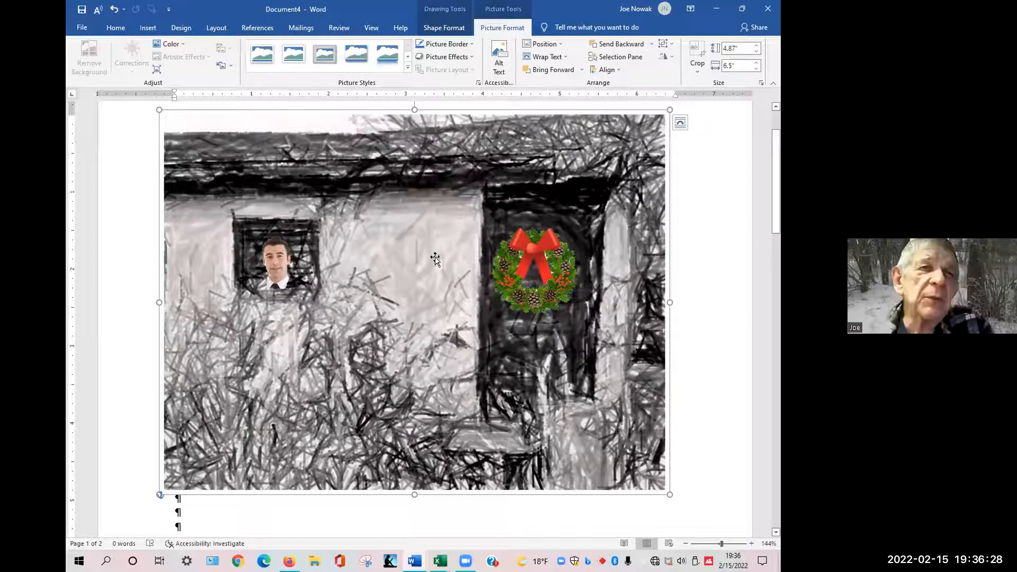
left_click(670, 45)
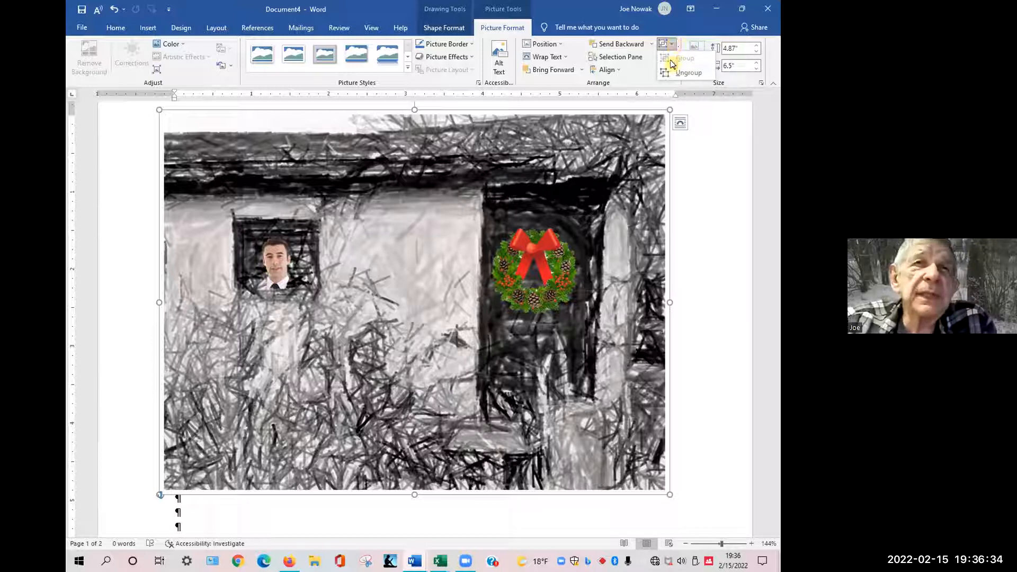
left_click(674, 76)
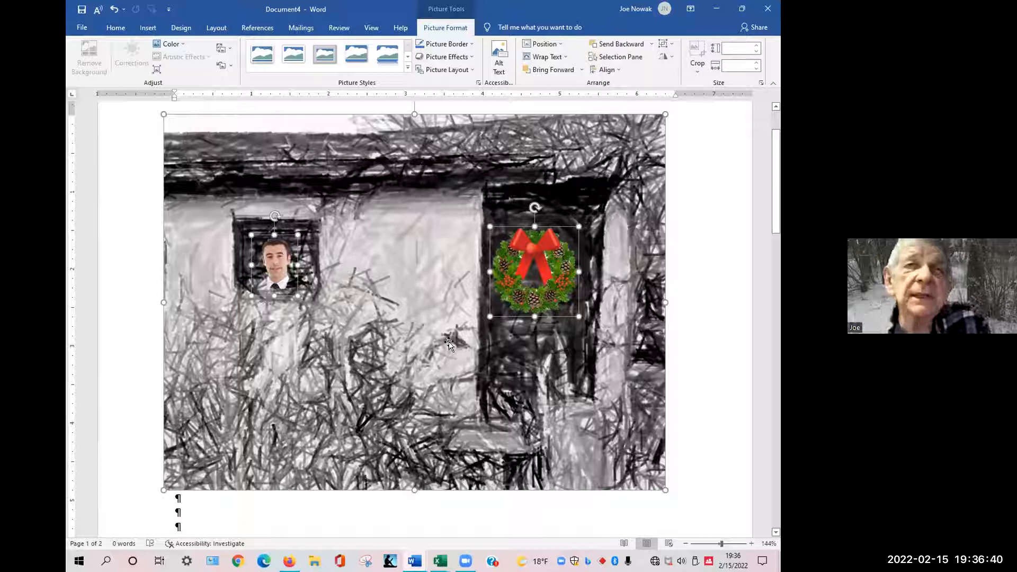
Nudge the wreath slightly upward on the door.
left_click(699, 281)
mouse_move(544, 267)
left_mouse_down()
mouse_move(449, 283)
mouse_move(532, 241)
mouse_move(551, 244)
mouse_move(547, 259)
left_mouse_up()
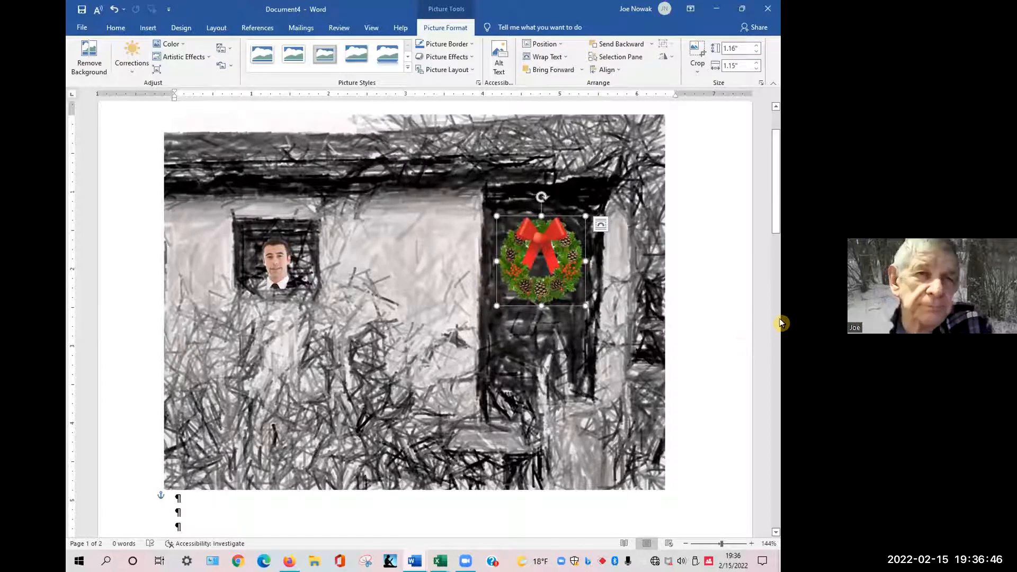
left_click(777, 323)
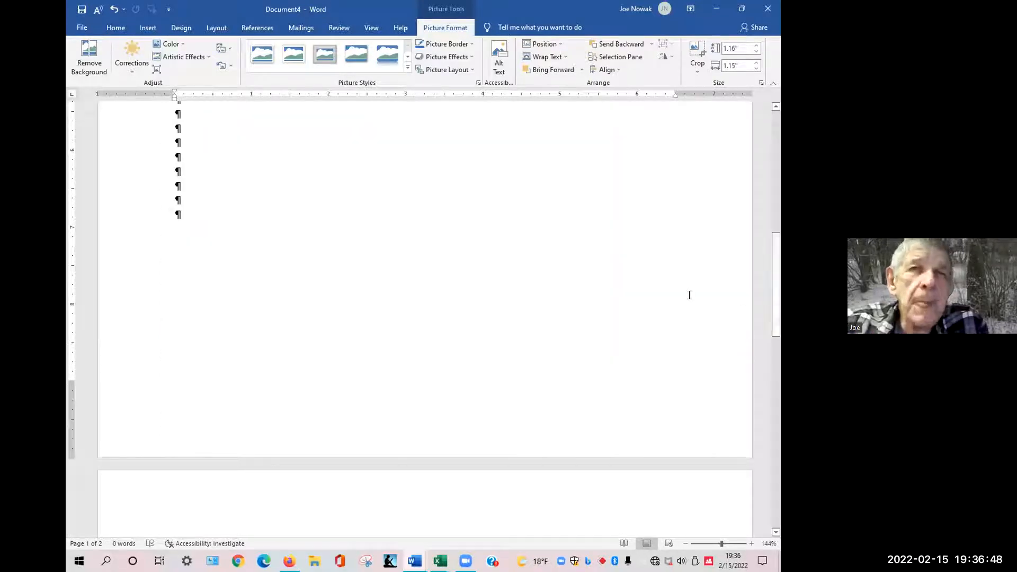
left_click_drag(777, 285, 330, 486)
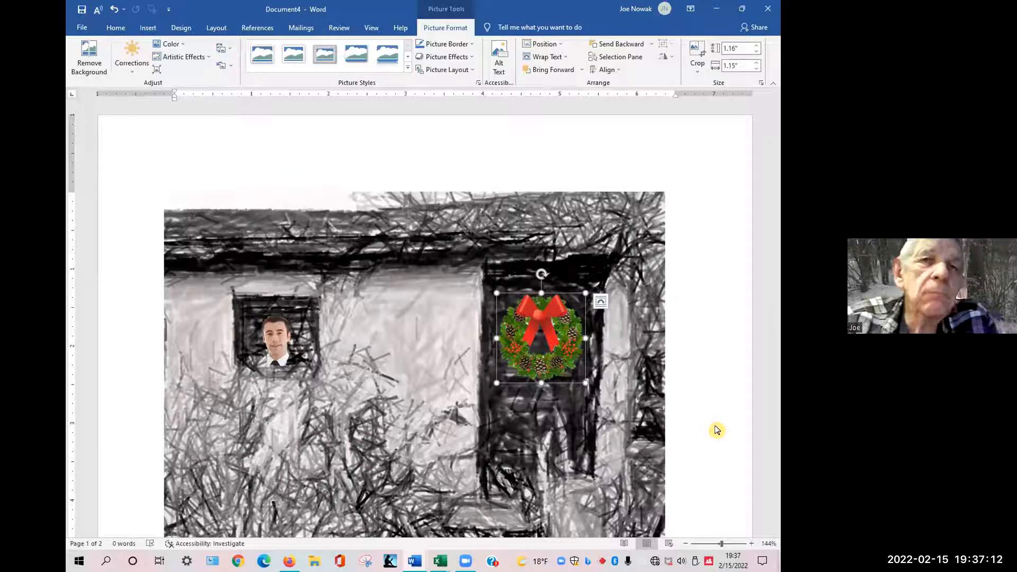
left_click(695, 442)
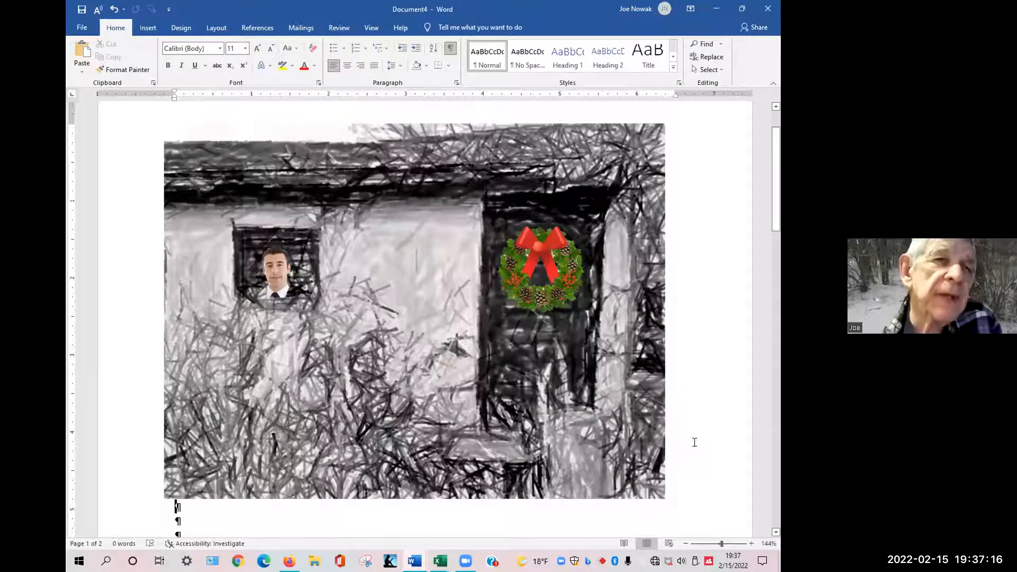
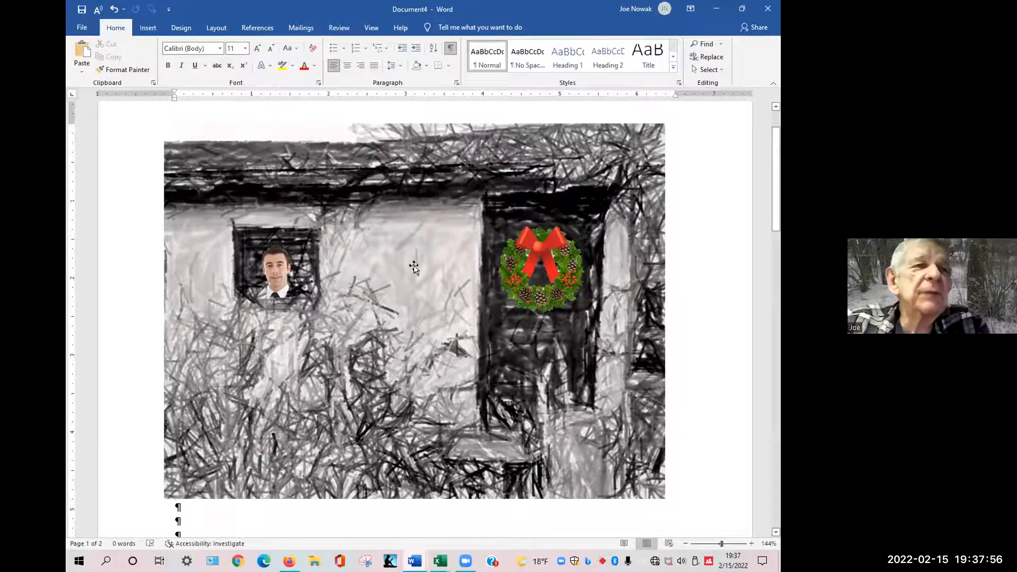
Select the house, the man's picture and the wreath together and group them.
left_click(625, 233)
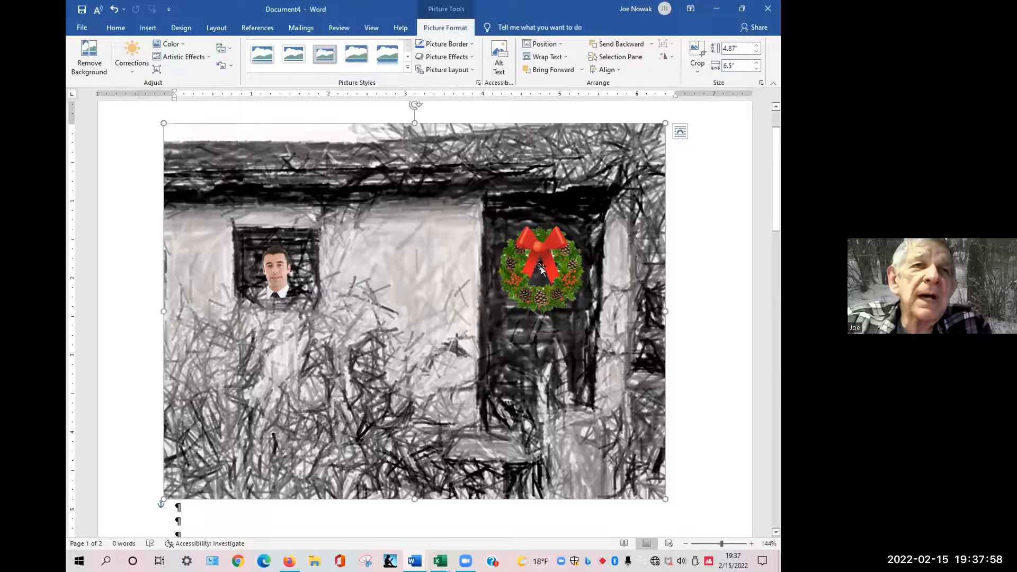
left_click(539, 268)
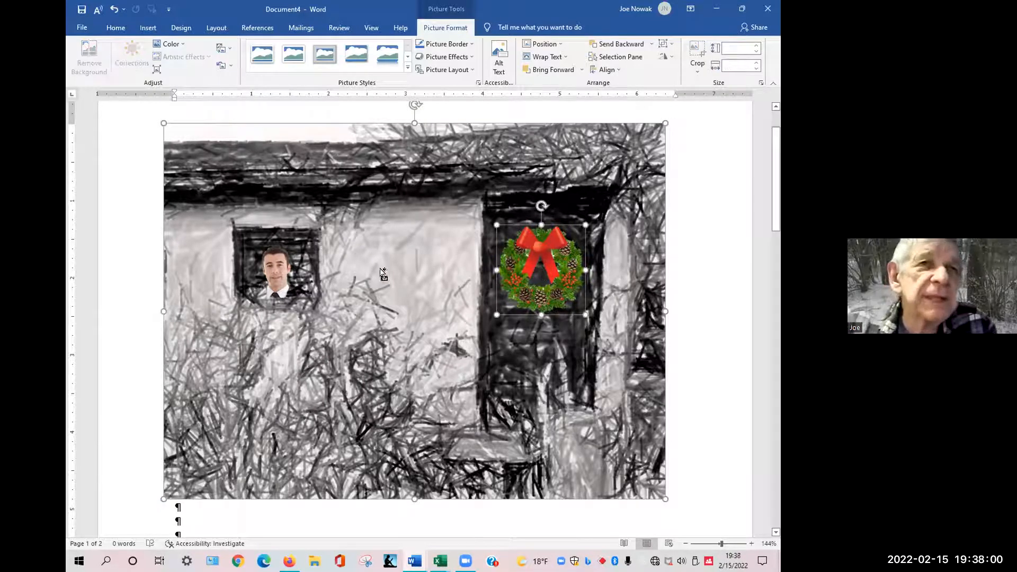
left_click(271, 269, "shift")
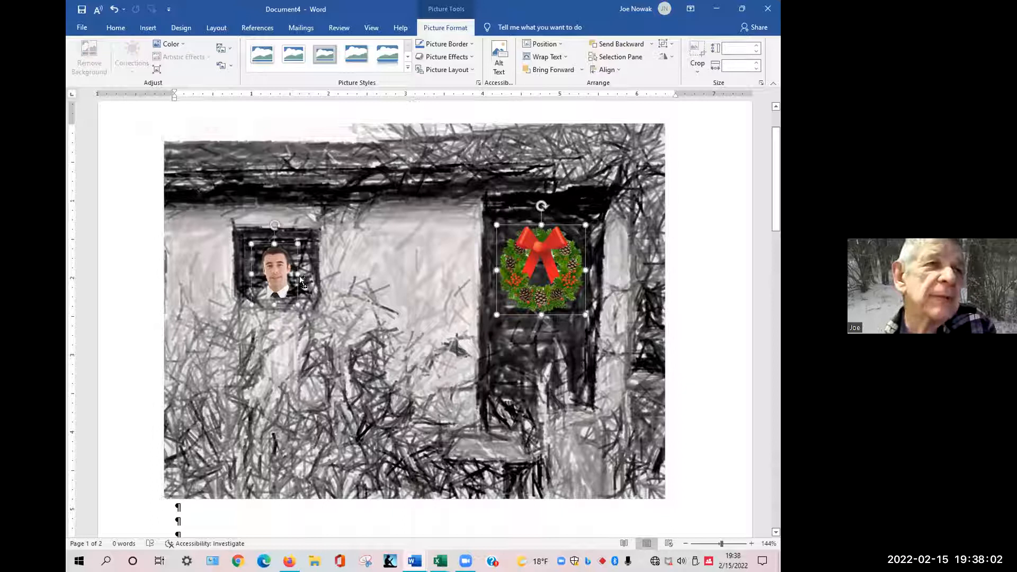
left_click(620, 228, "shift")
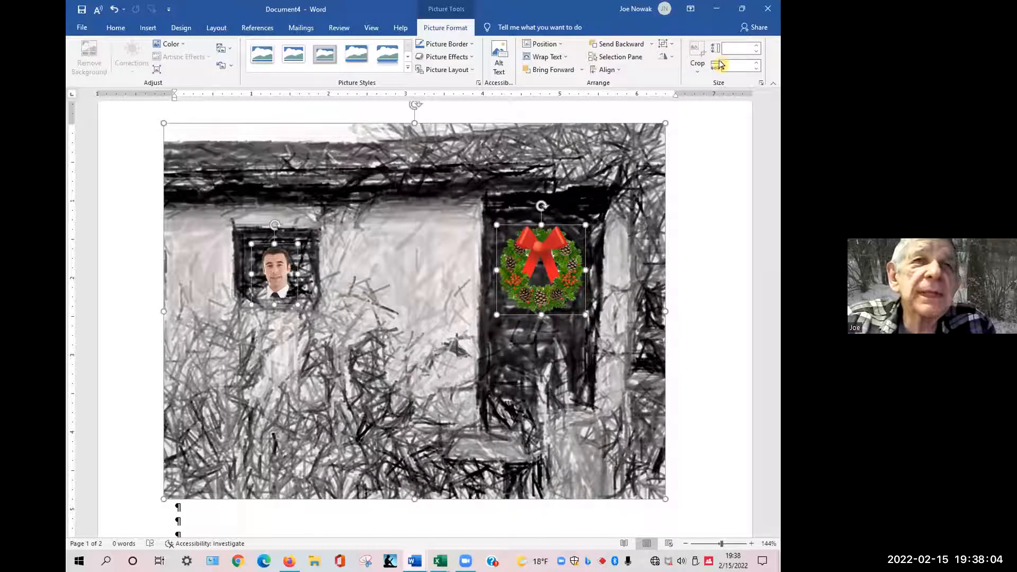
left_click(667, 45)
left_click(670, 60)
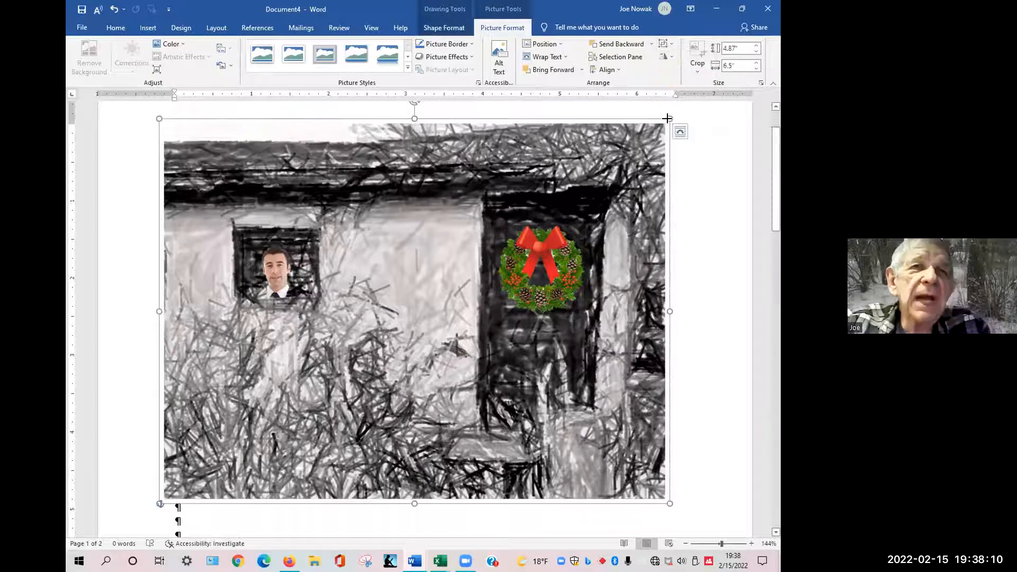
Widen the grouped picture slightly to about 6.59 inches, then ungroup it.
left_click_drag(645, 125, 563, 143)
left_click_drag(514, 179, 615, 148)
mouse_move(670, 124)
left_mouse_down()
mouse_move(523, 195)
mouse_move(676, 123)
left_mouse_up()
left_click(664, 43)
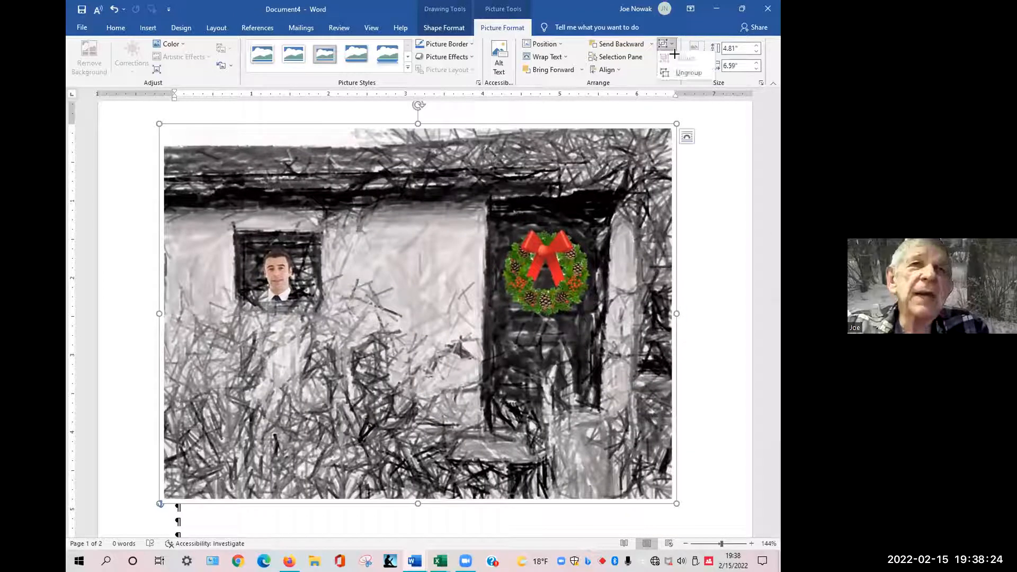
left_click(680, 73)
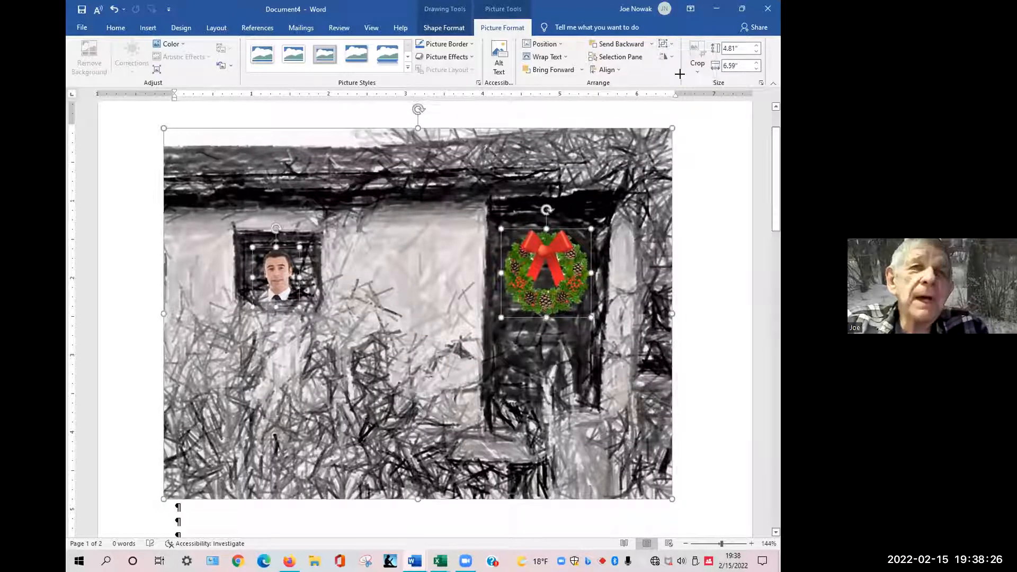
left_click(698, 215)
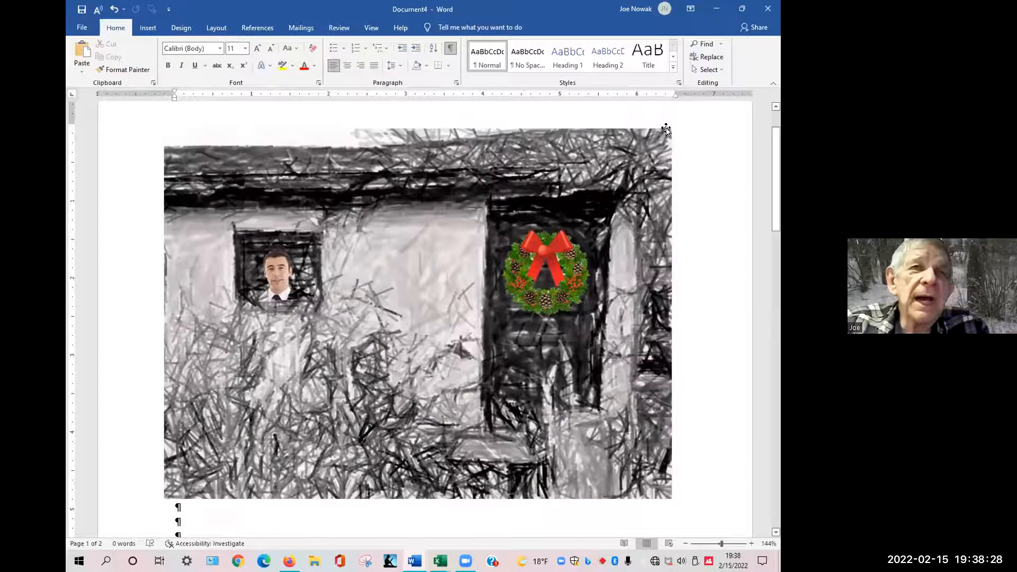
left_click(665, 129)
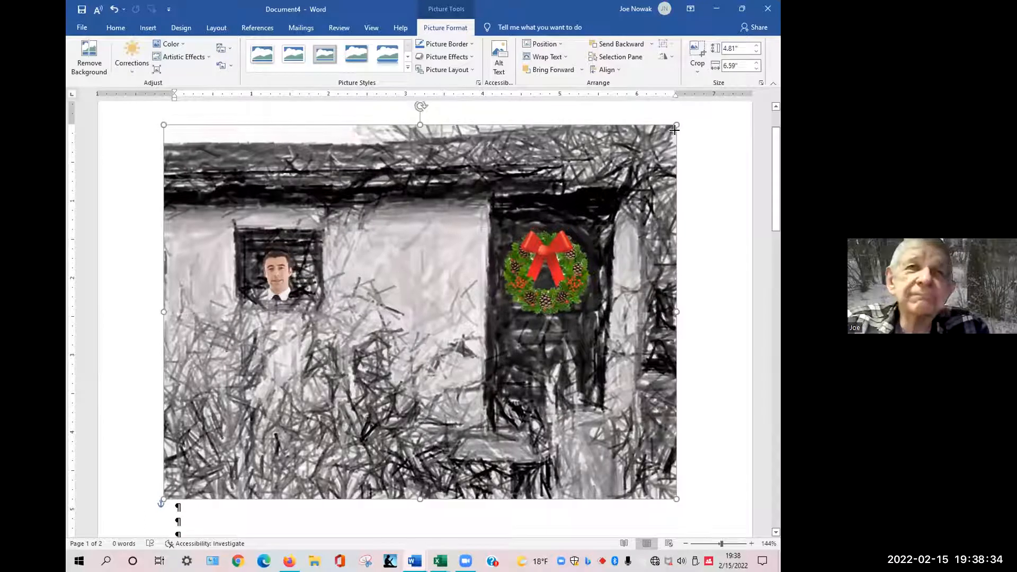
left_click_drag(675, 128, 681, 123)
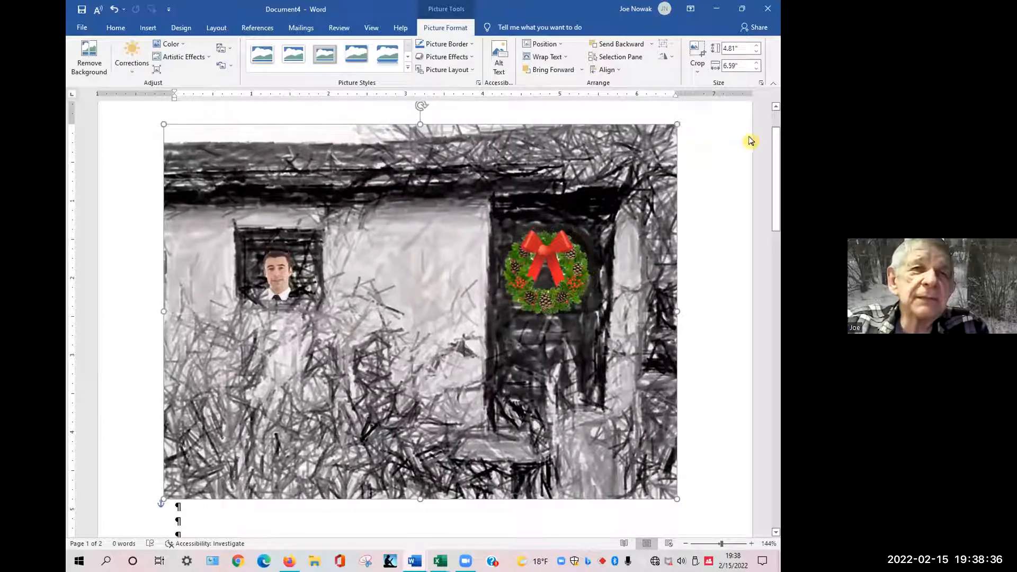
key("ctrl+z")
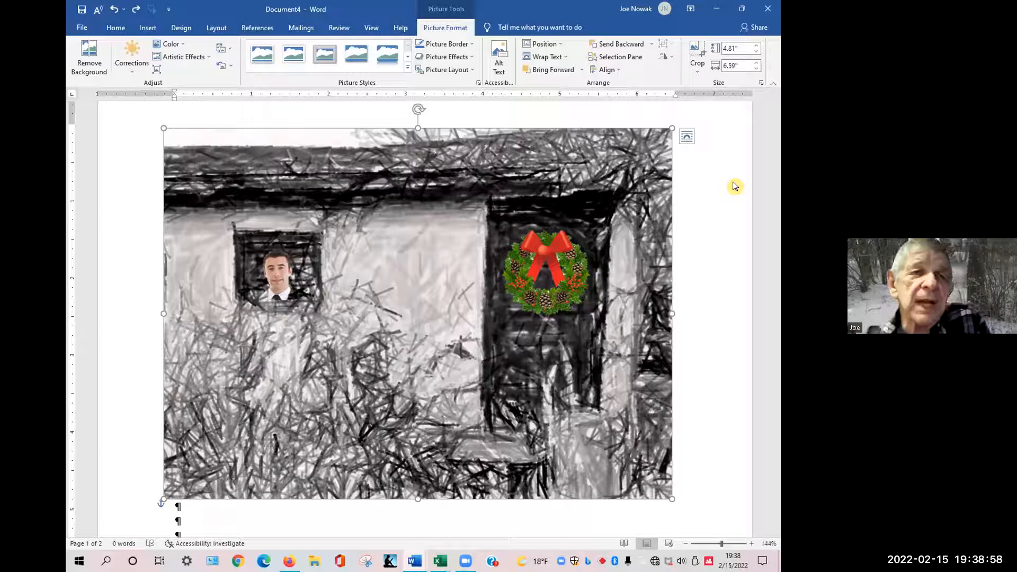
Remove the recolor from the couple's picture on page 2, then reapply the same dark yellow recolor.
scroll(722, 195, "up", 2)
scroll(723, 197, "down", 1)
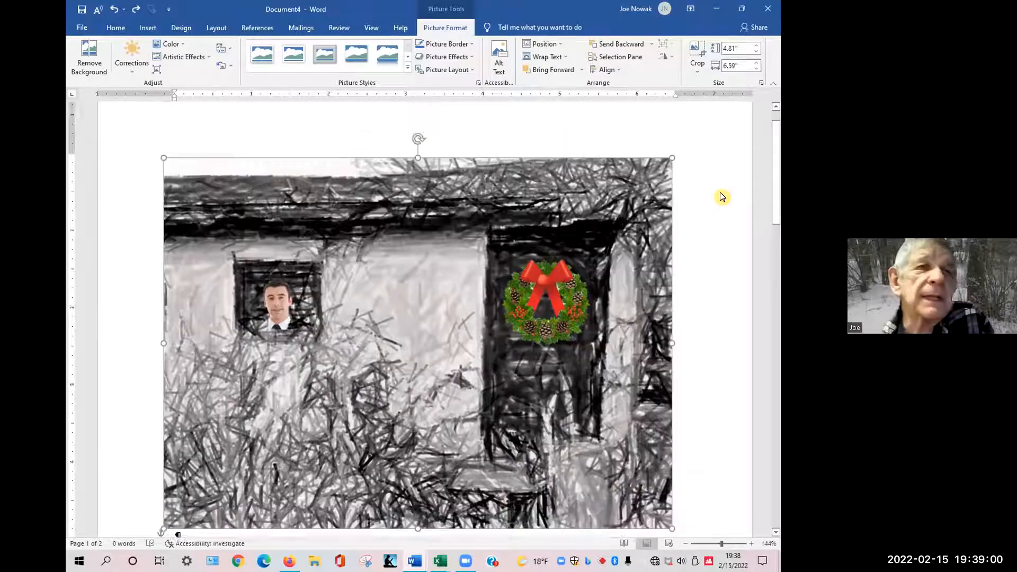
scroll(722, 196, "down", 10)
scroll(723, 183, "up", 1)
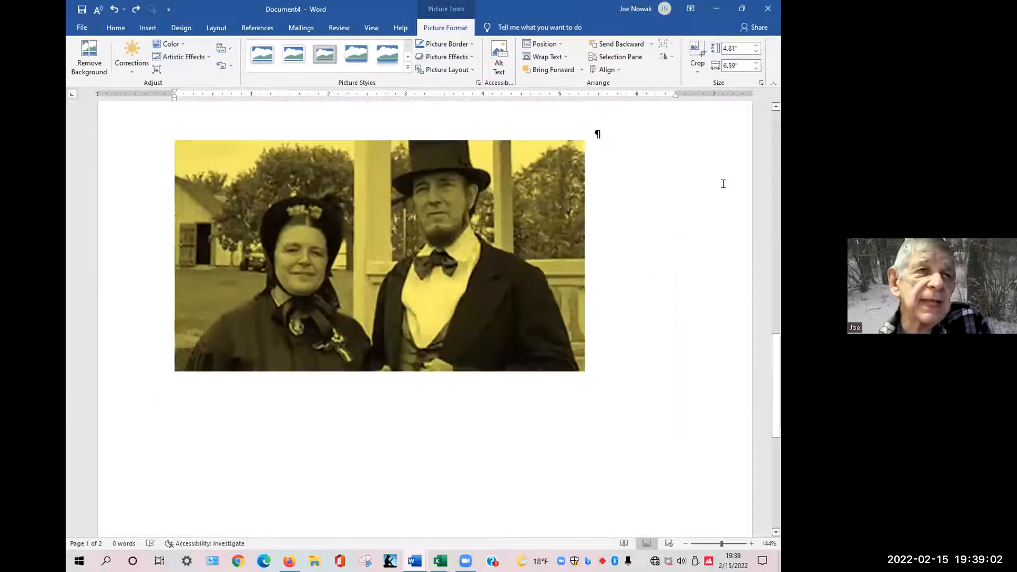
scroll(583, 185, "up", 1)
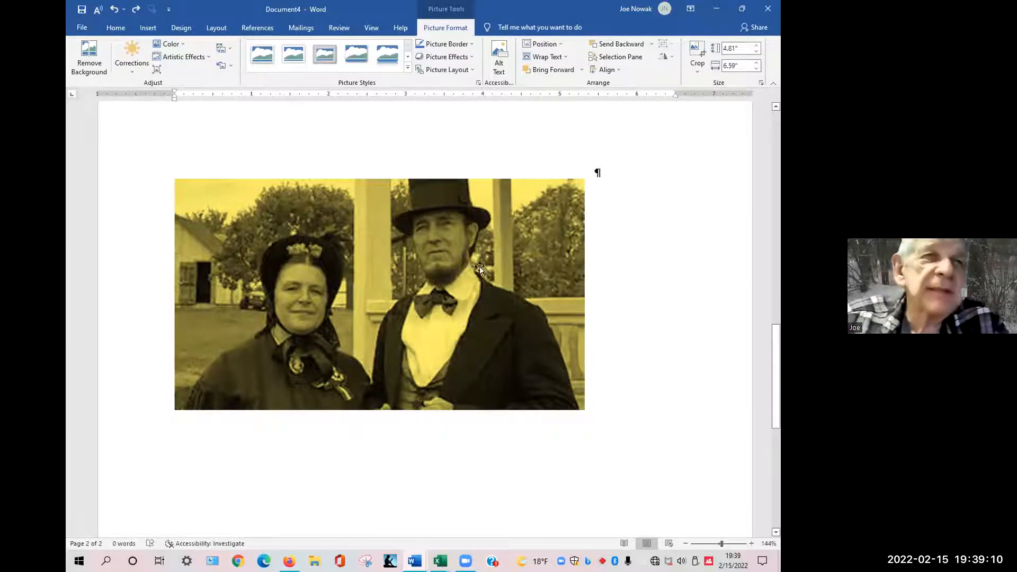
left_click(446, 278)
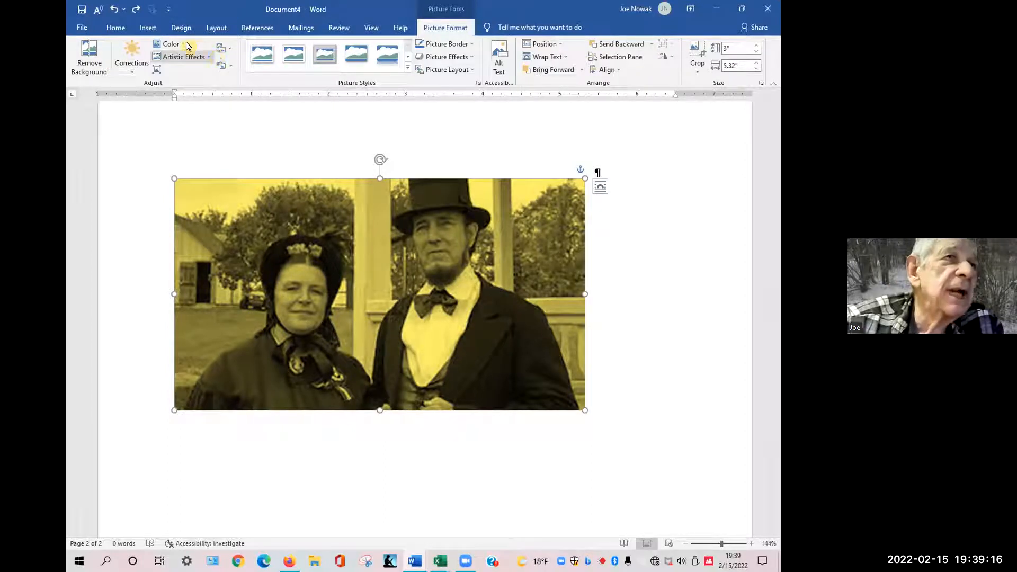
left_click(170, 44)
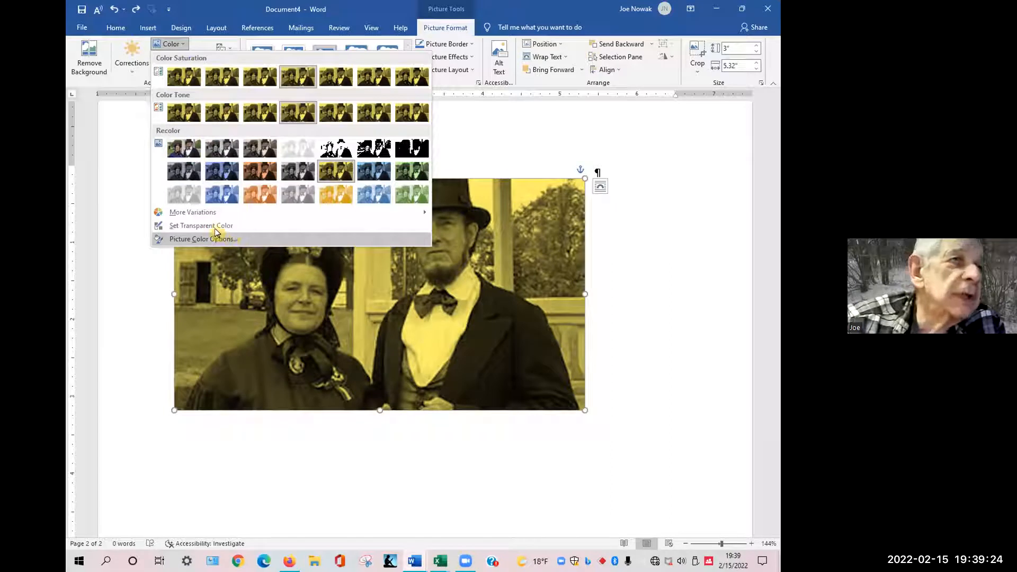
left_click(516, 222)
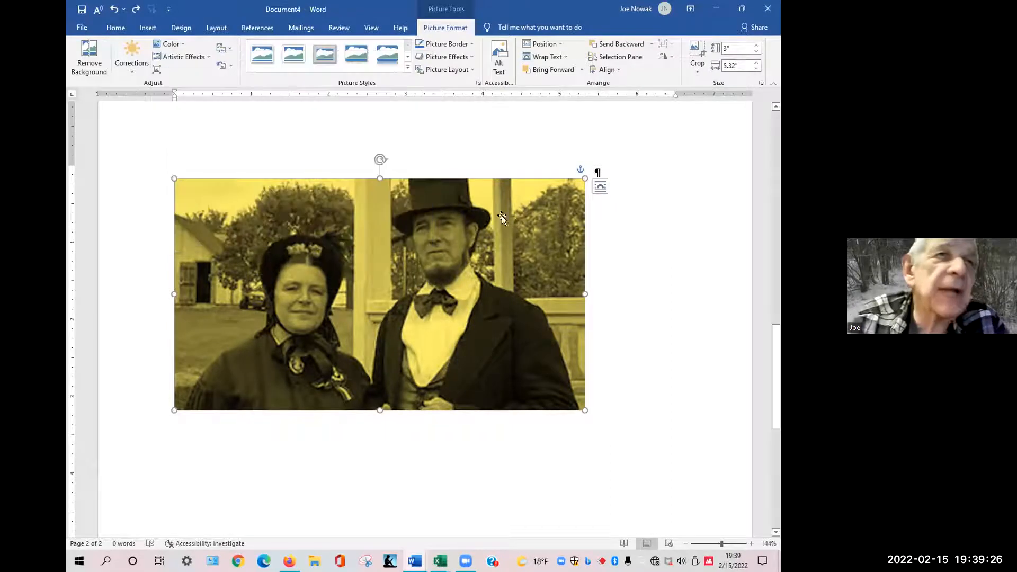
right_click(355, 218)
left_click(301, 221)
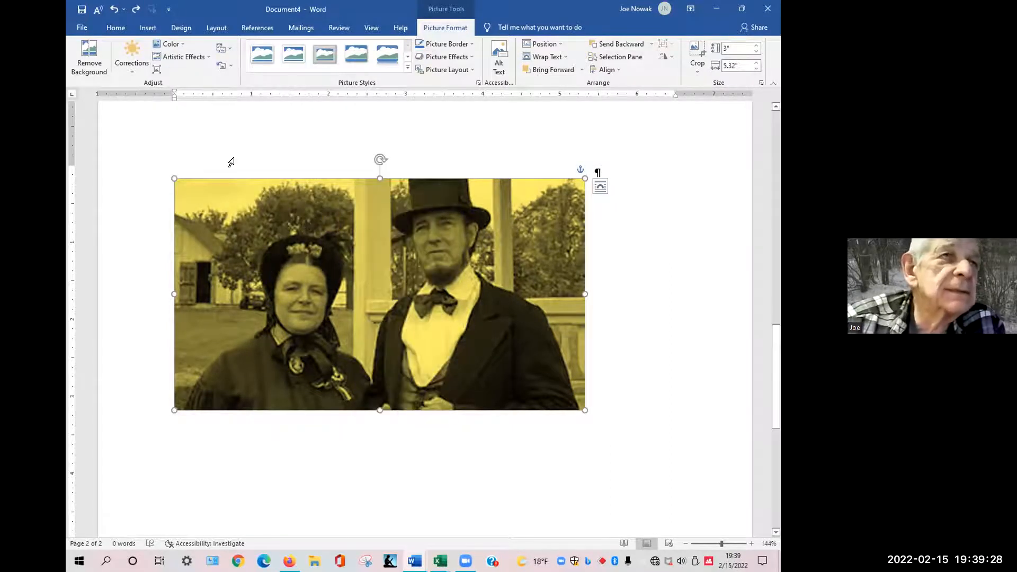
left_click(182, 46)
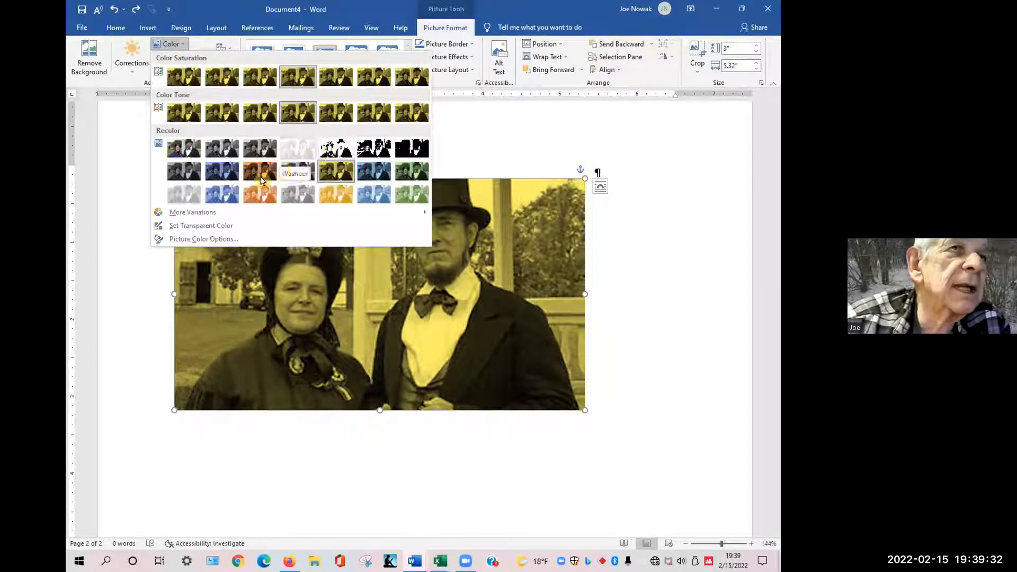
left_click(181, 148)
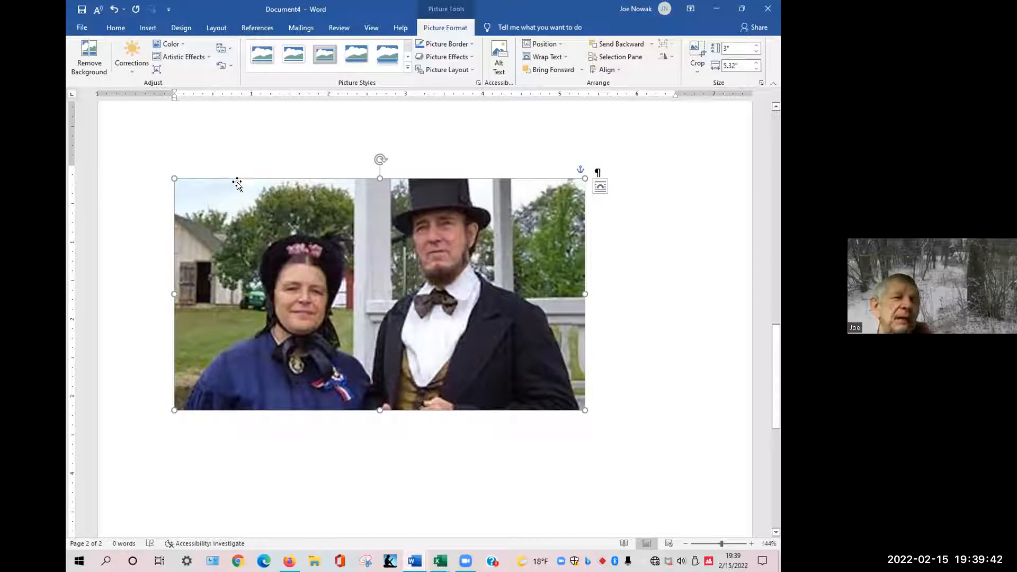
left_click(177, 47)
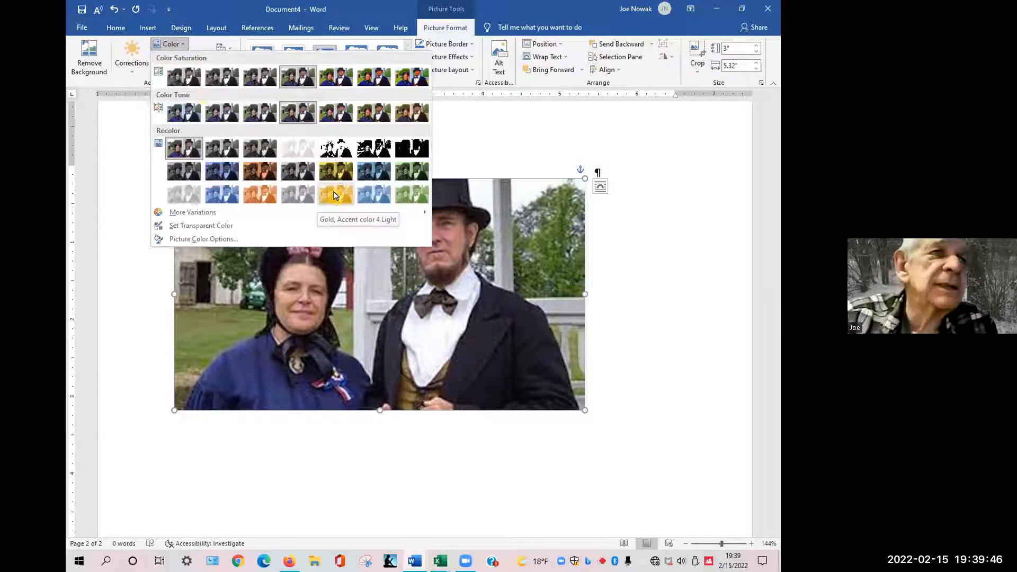
left_click(336, 178)
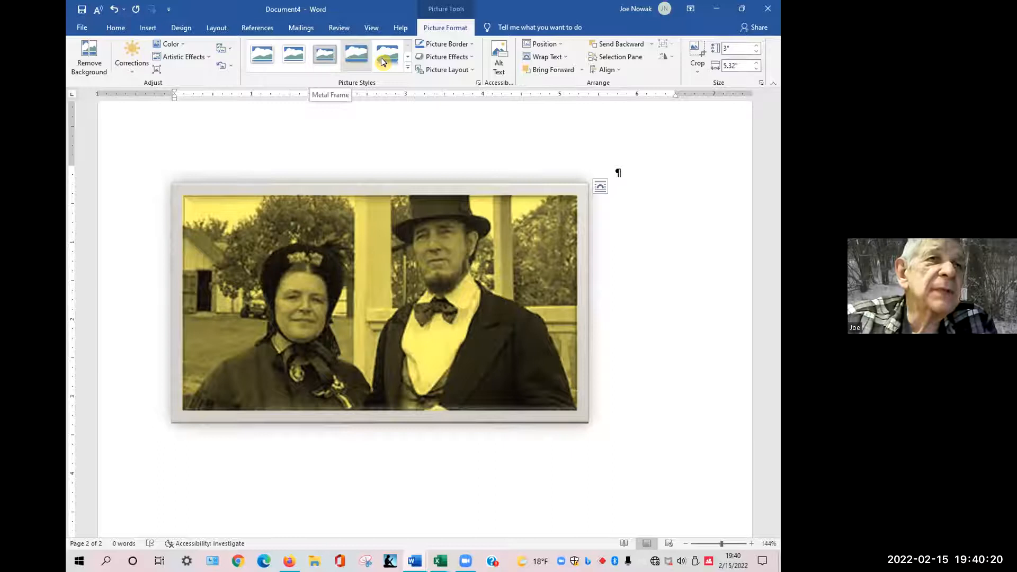
Apply the Metal Oval picture style to the couple's picture.
left_click(409, 60)
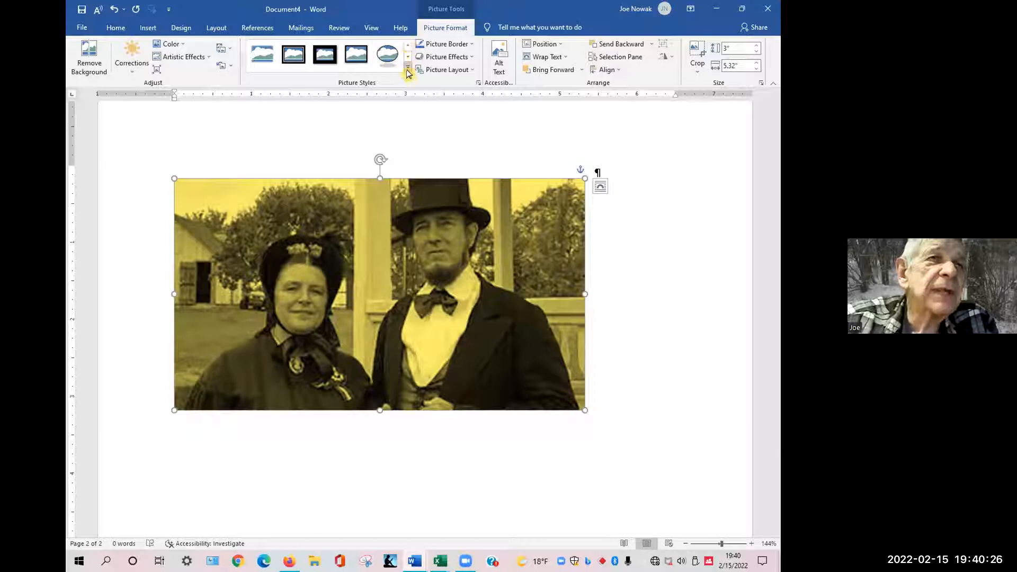
left_click(407, 69)
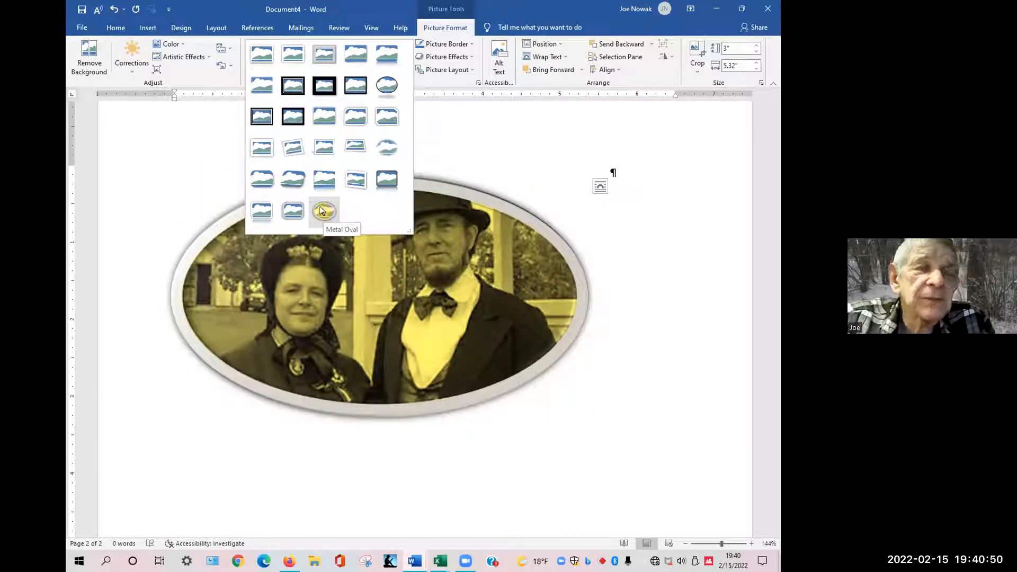
left_click(322, 211)
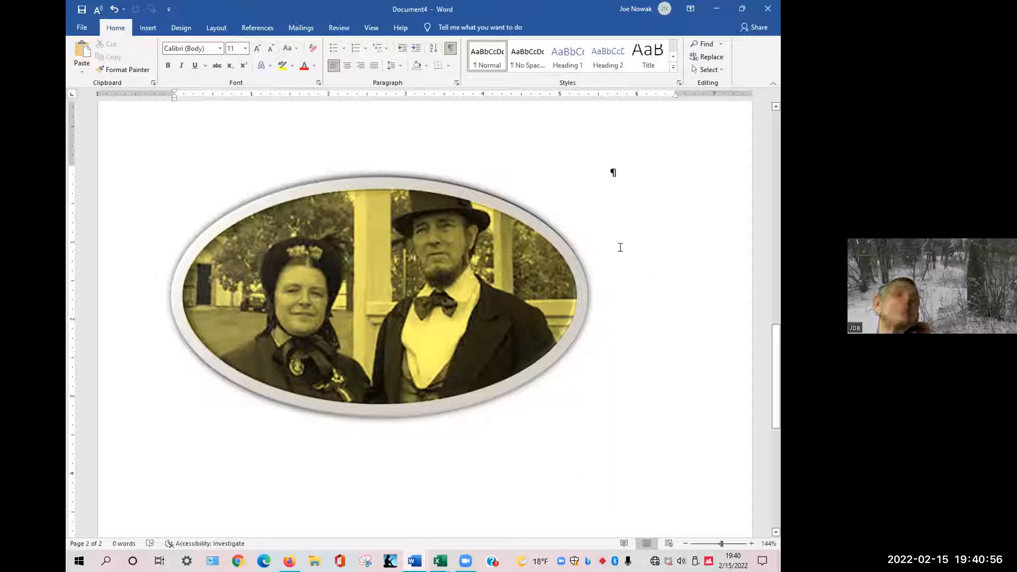
Try a simple white frame picture style on the couple's picture.
left_click(402, 206)
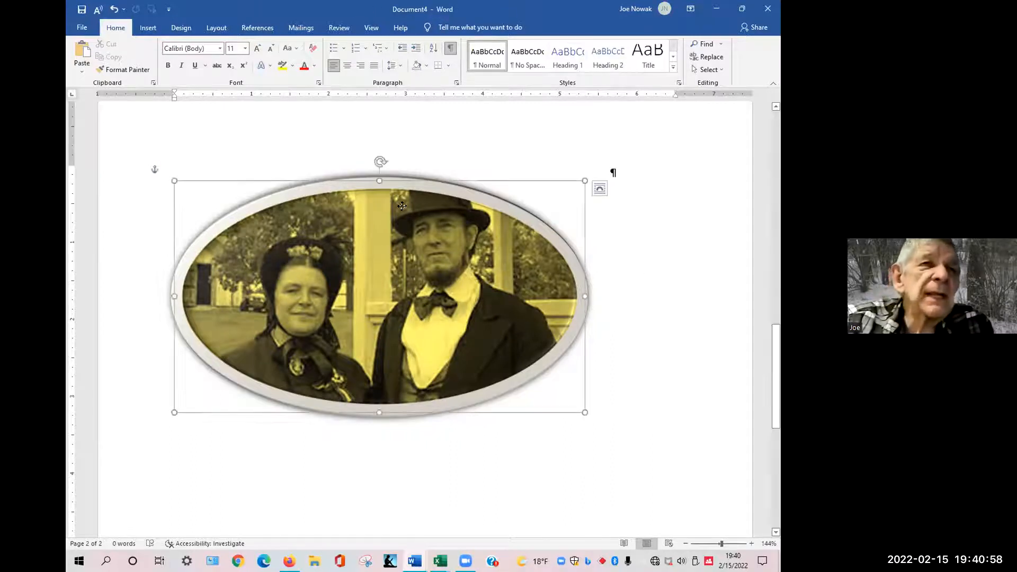
double_click(402, 206)
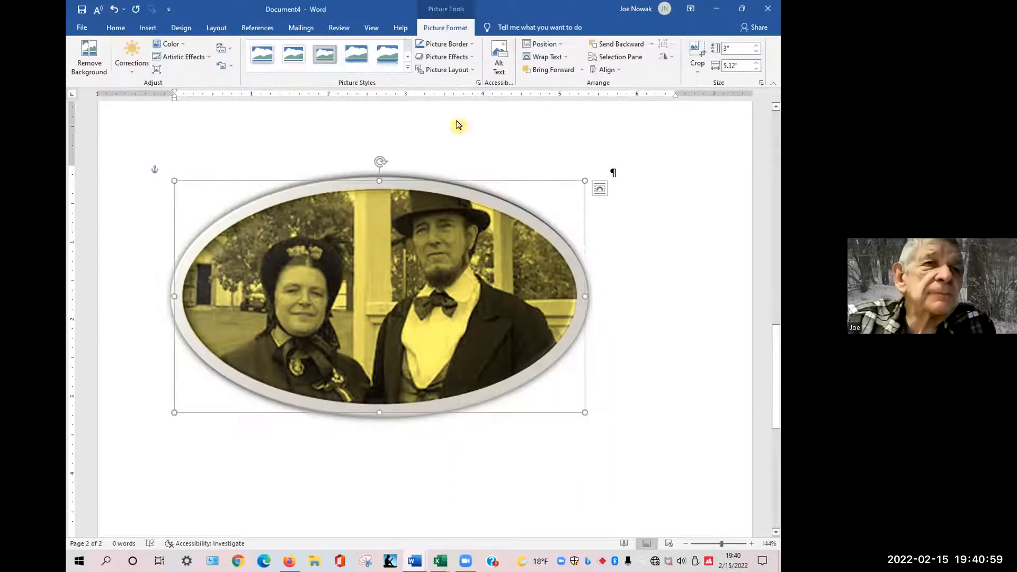
left_click(407, 59)
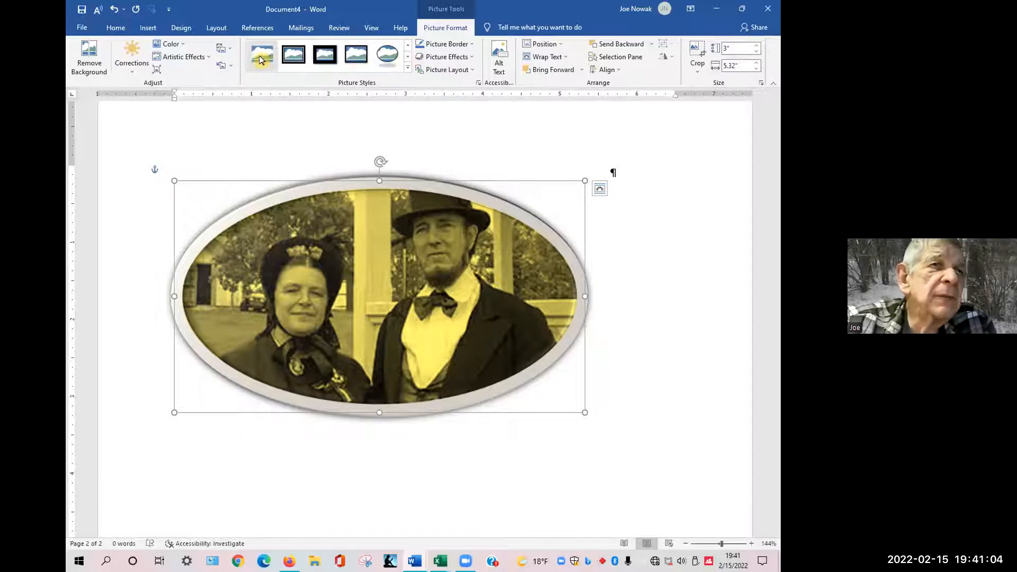
left_click(407, 72)
left_click(408, 191)
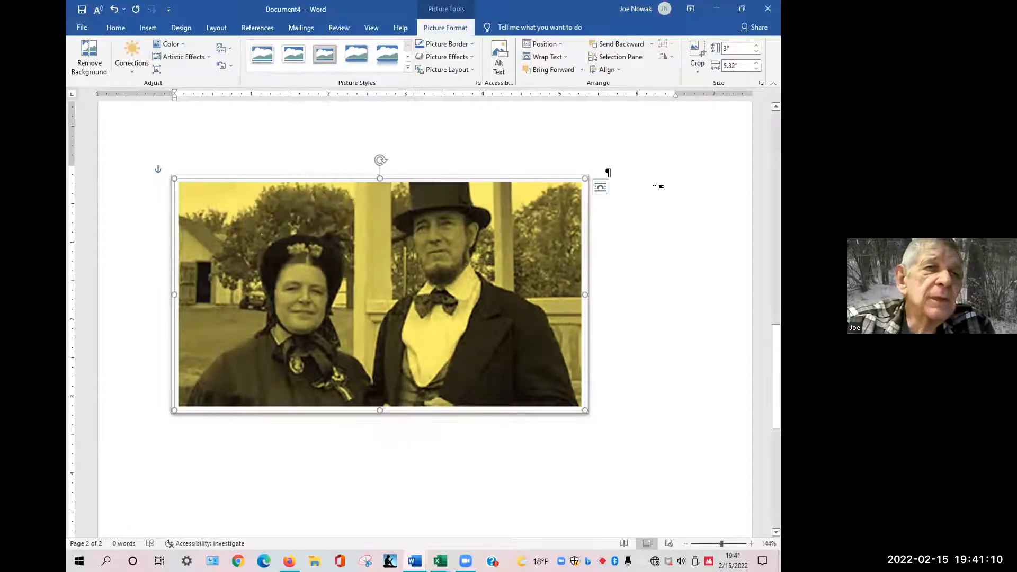
left_click(671, 186)
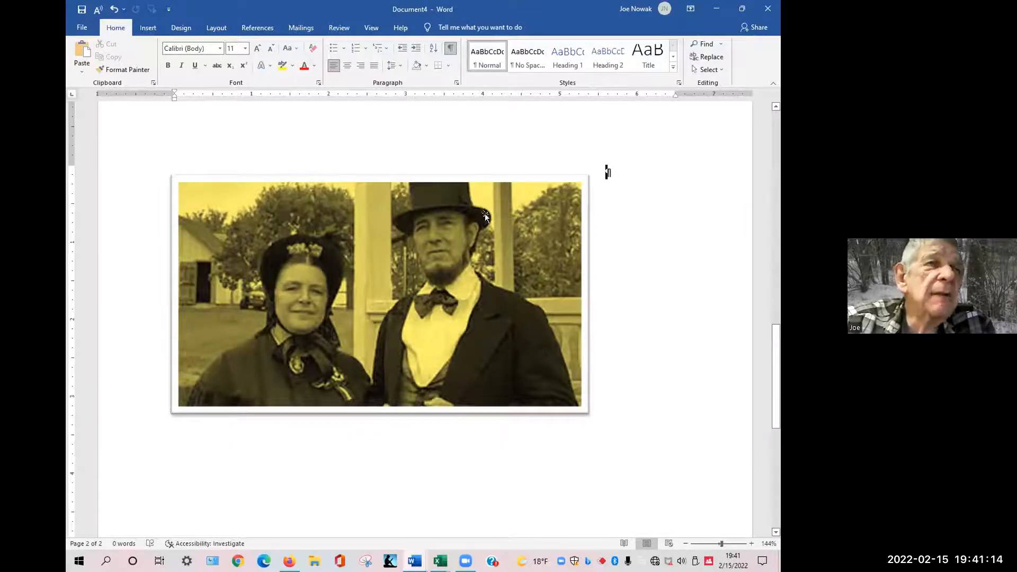
Try a rotated white-frame style and a manual tilt on the couple's picture, then undo both.
left_click(457, 245)
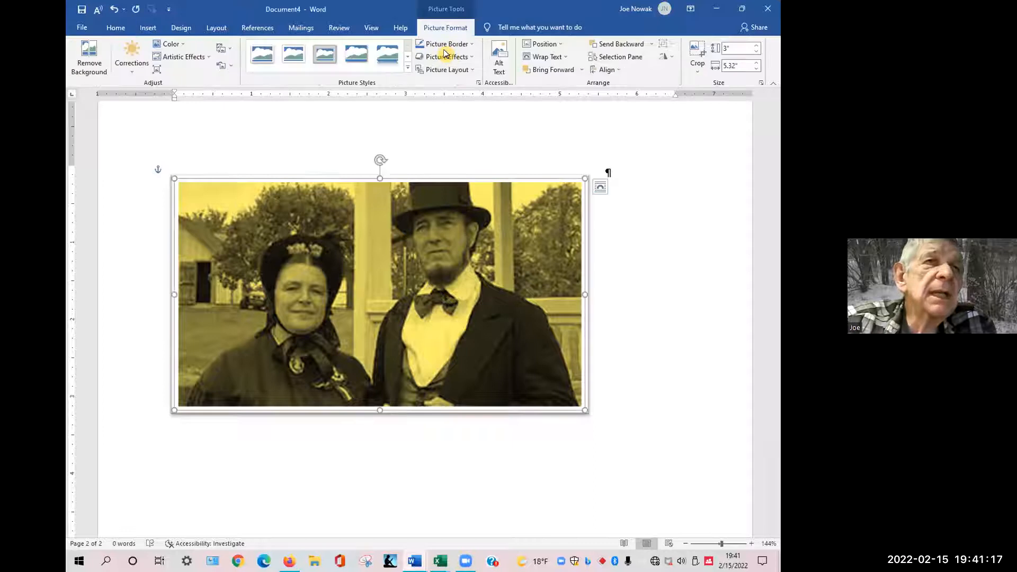
left_click(406, 69)
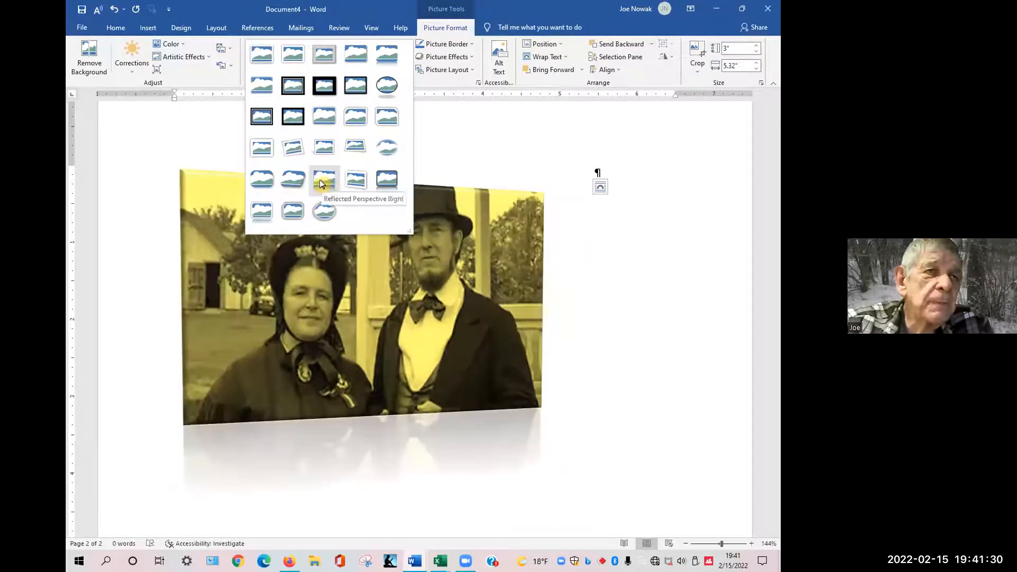
left_click(292, 154)
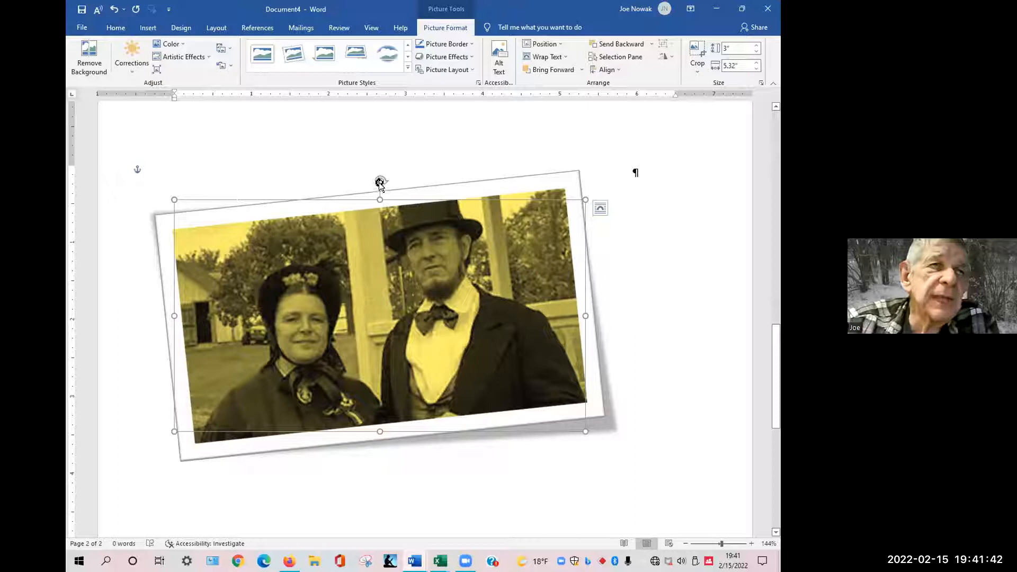
left_click_drag(381, 183, 394, 162)
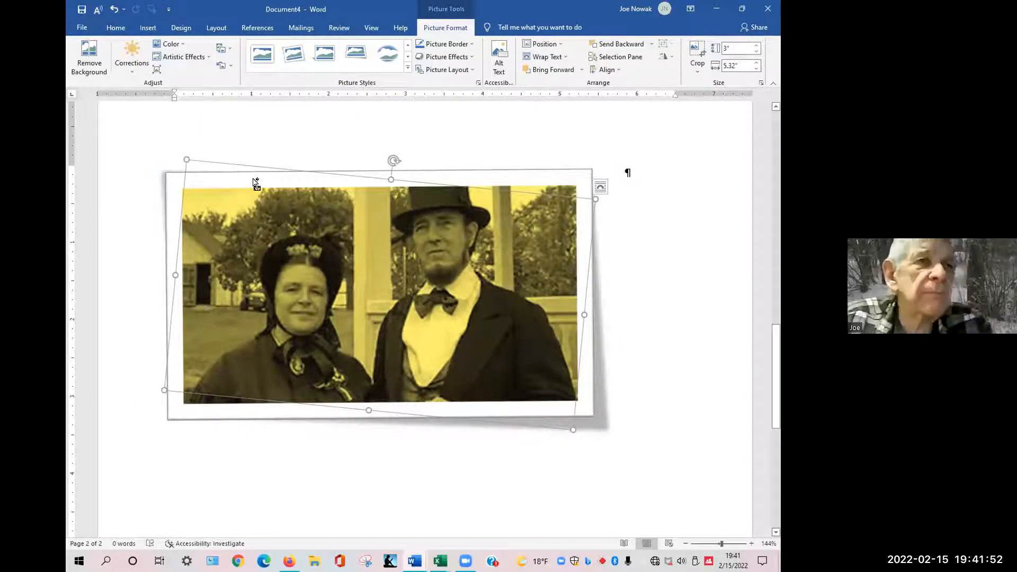
key("ctrl+z")
key("ctrl+z")
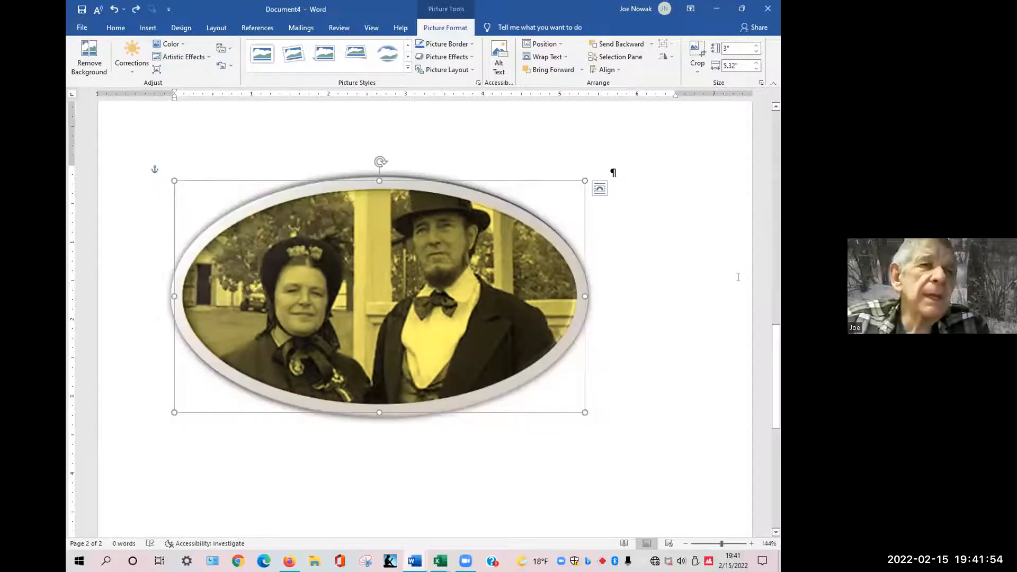
Select the couple's picture and set its picture border color to Orange, Accent 2, Darker 50%.
left_click(711, 259)
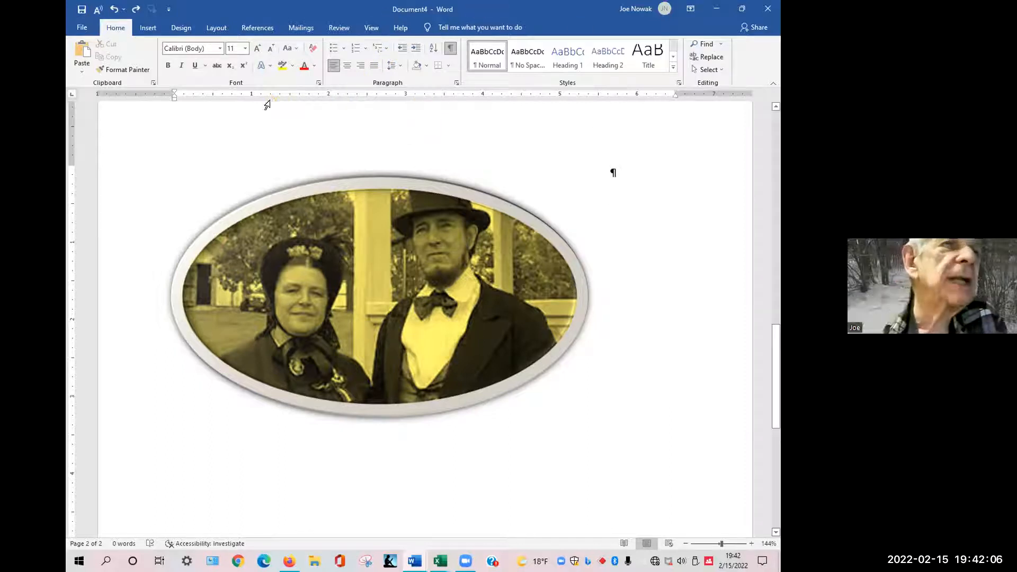
left_click(380, 183)
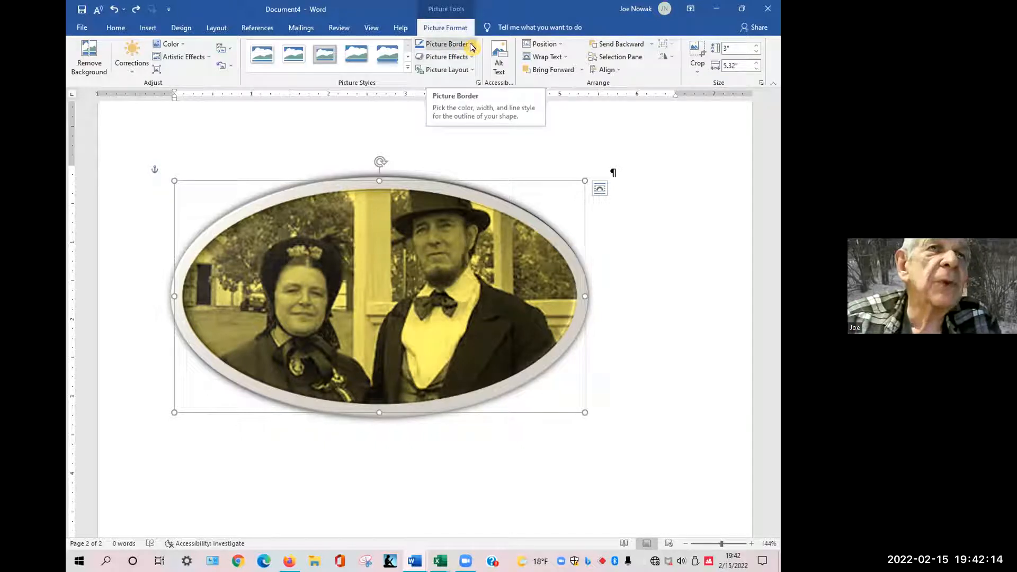
left_click(470, 46)
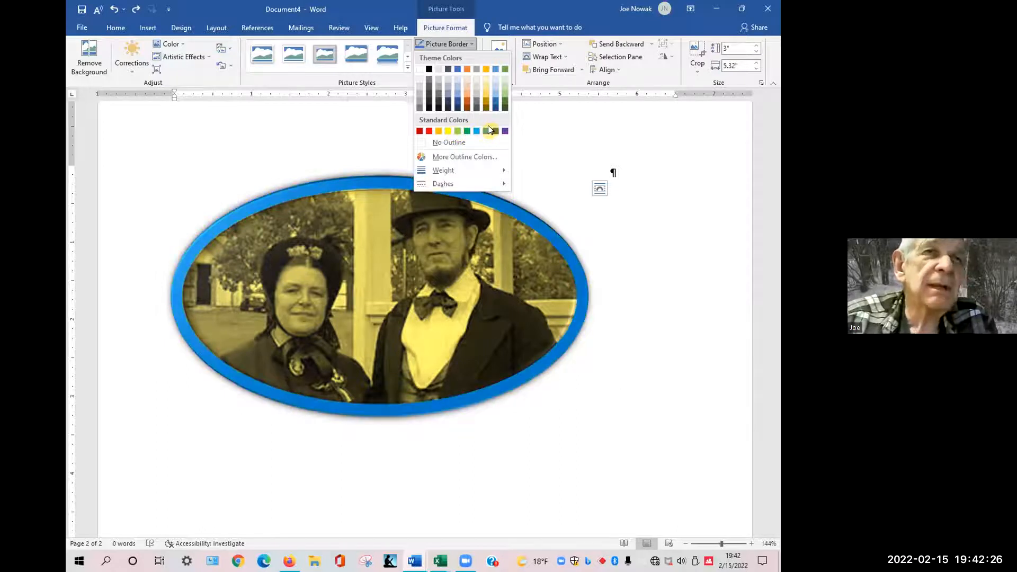
left_click(505, 86)
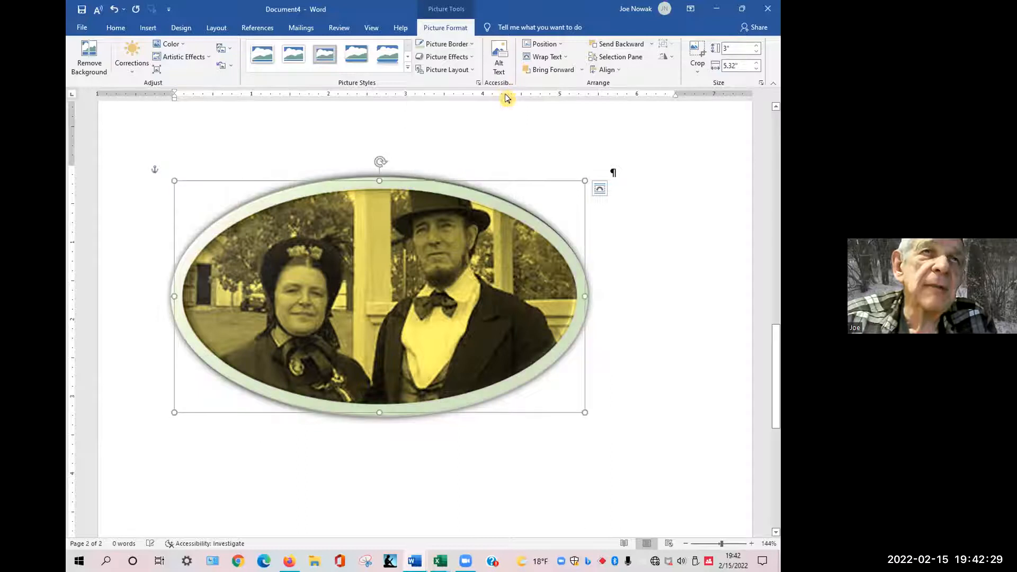
left_click(473, 46)
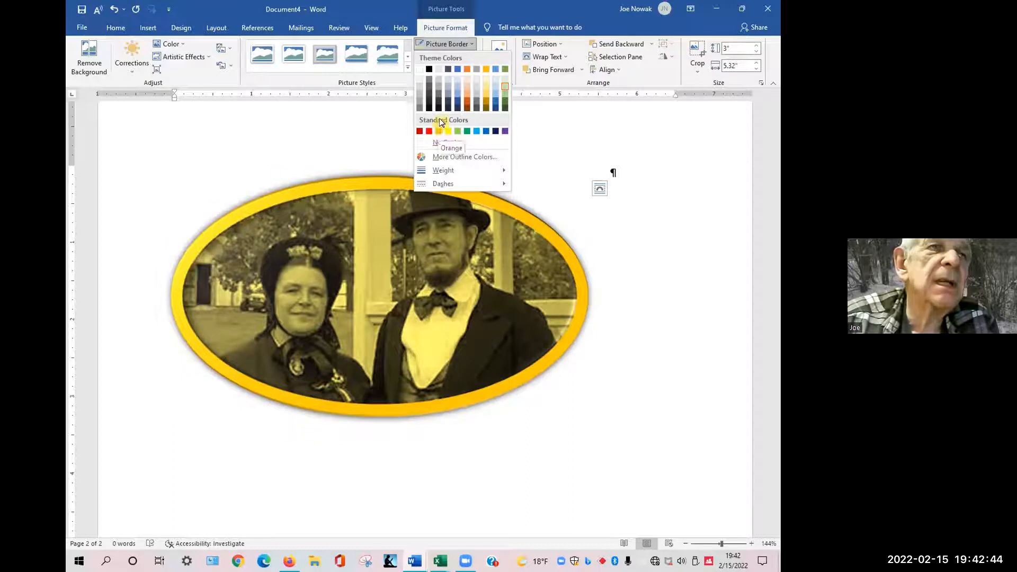
left_click(467, 108)
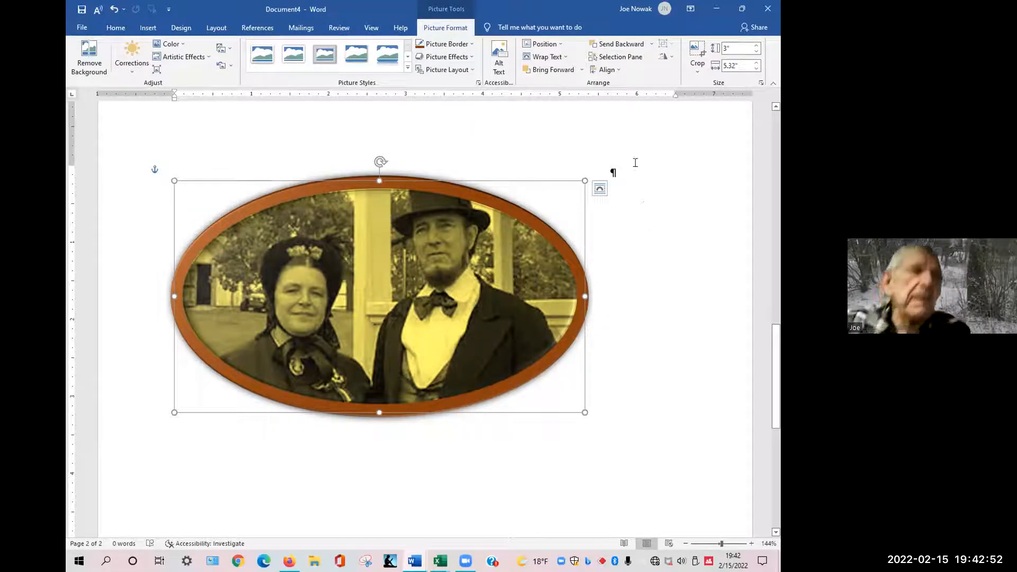
Browse the picture effects and open the 3-D format options for the couple's picture.
left_click(473, 61)
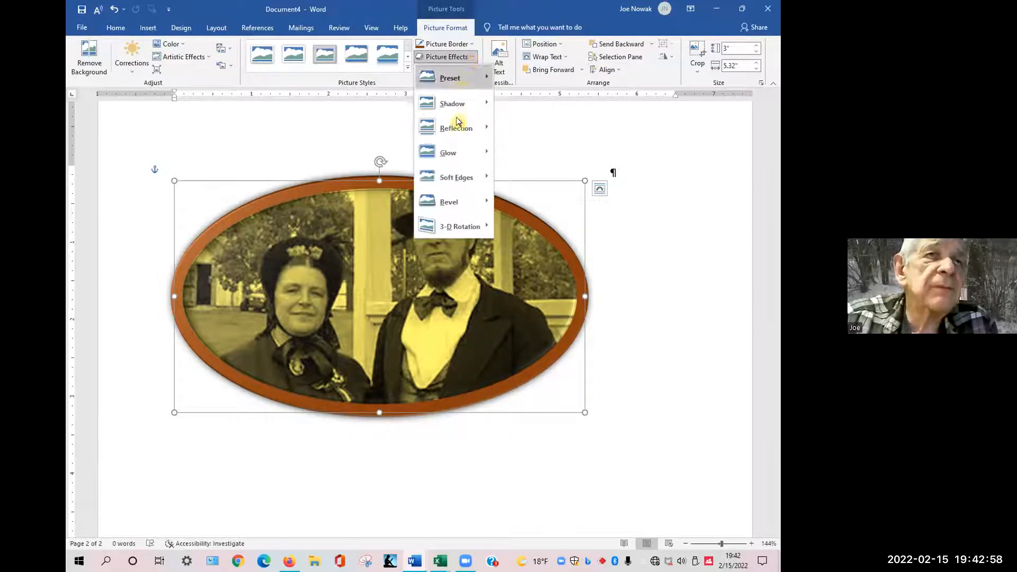
mouse_move(453, 160)
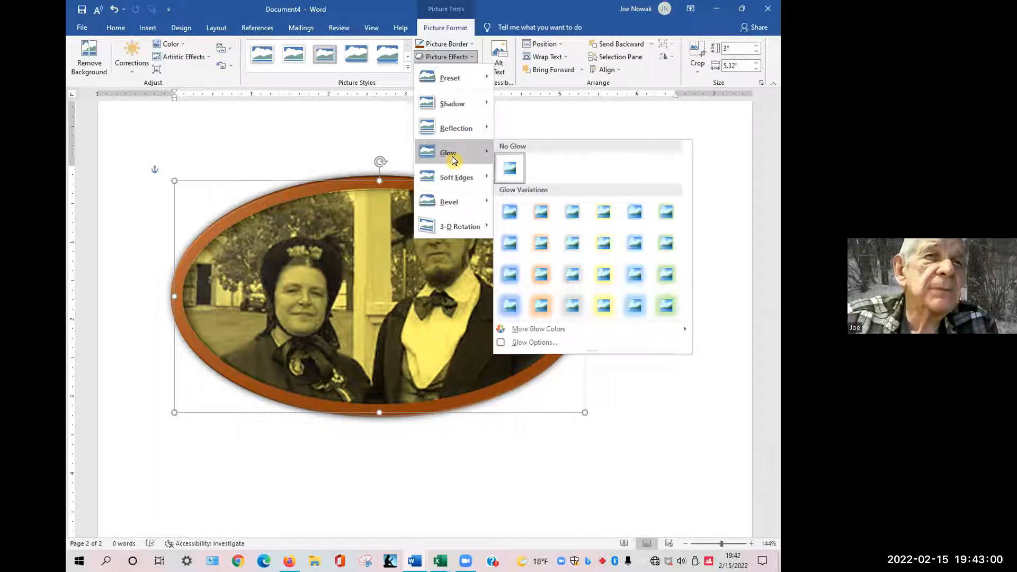
mouse_move(457, 79)
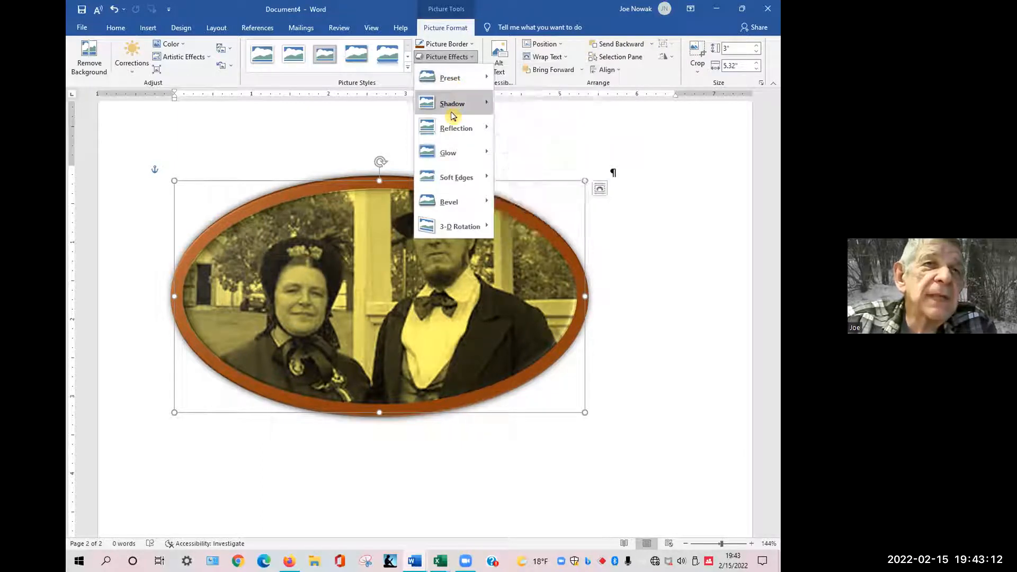
mouse_move(456, 101)
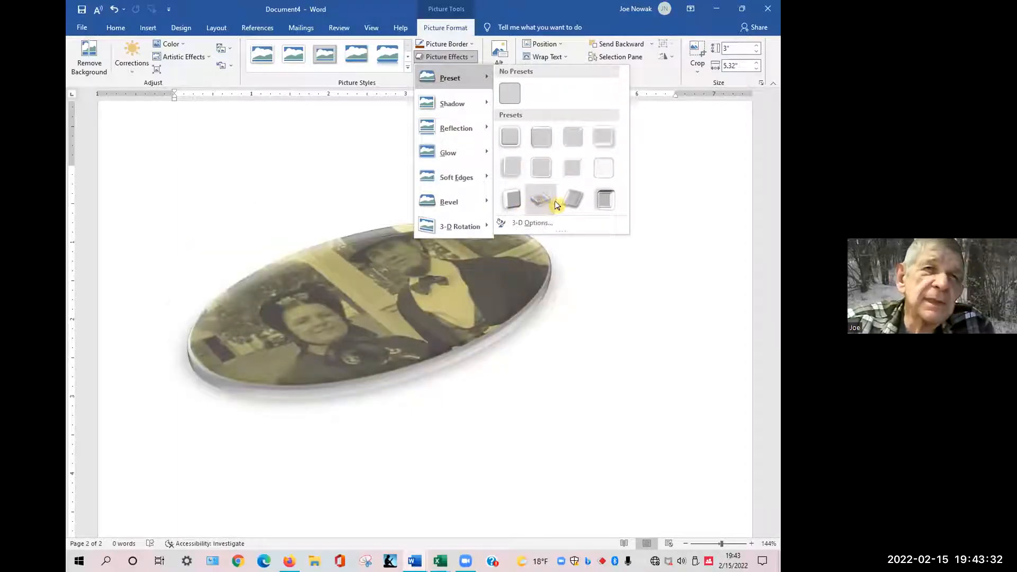
left_click(565, 227)
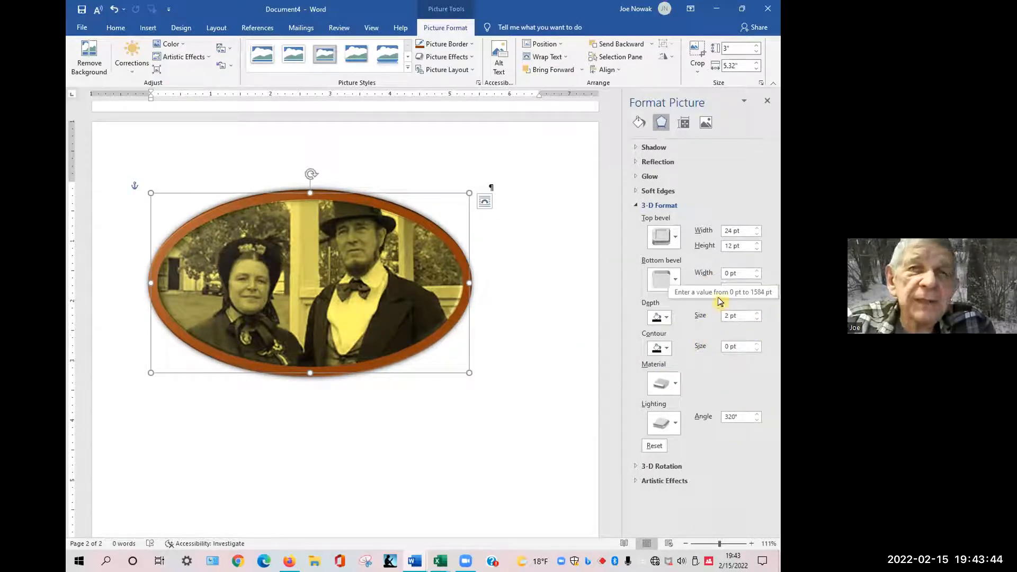
Try a red contour color in the picture's 3-D format settings, then undo it.
left_click(667, 350)
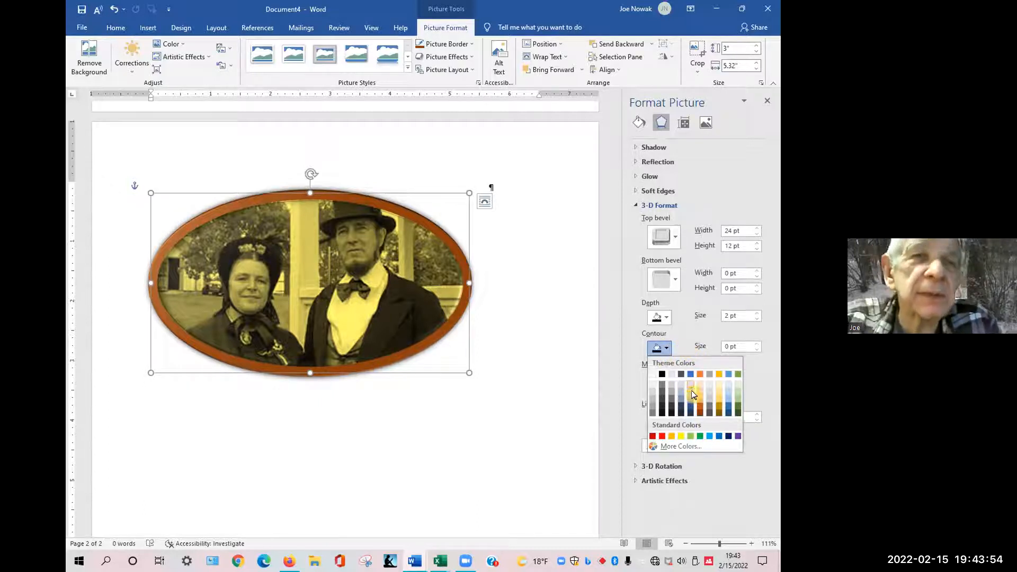
left_click(662, 436)
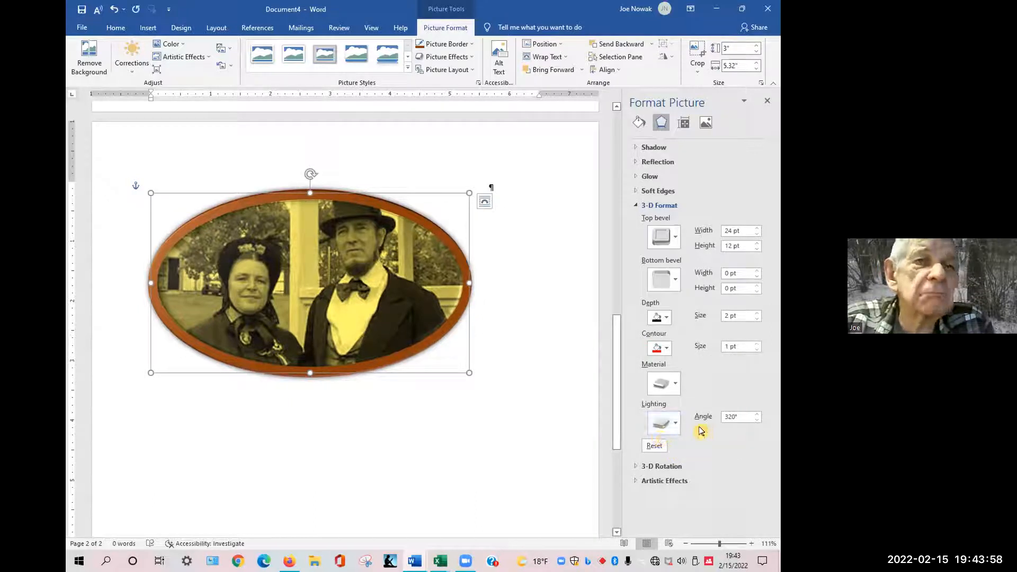
left_click(668, 348)
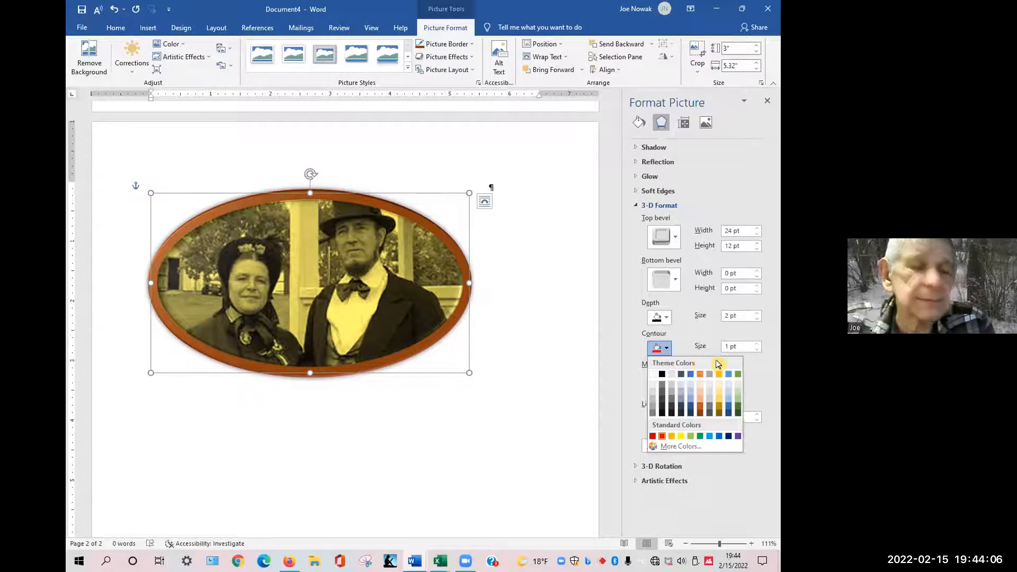
left_click(687, 336)
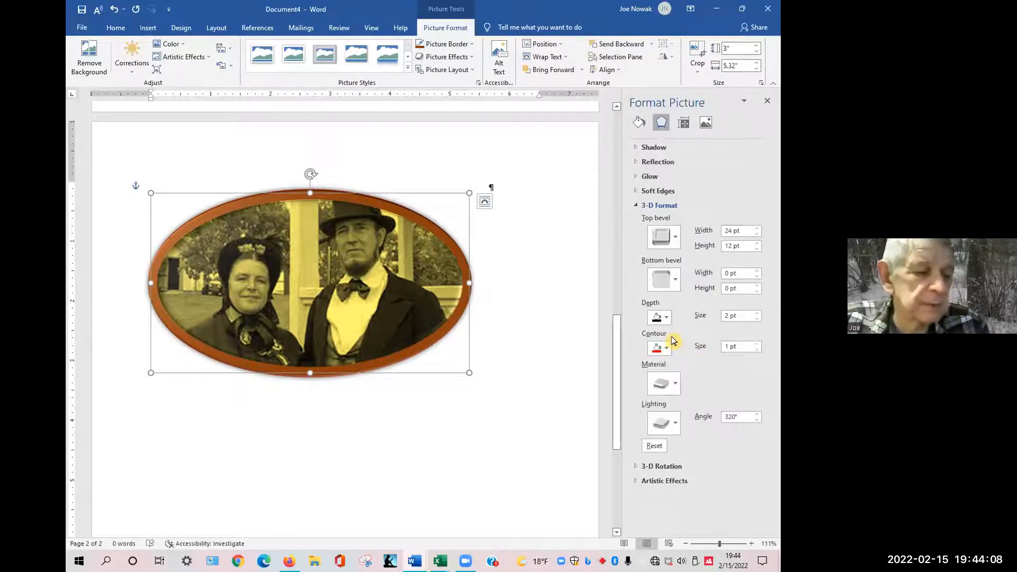
key("ctrl+z")
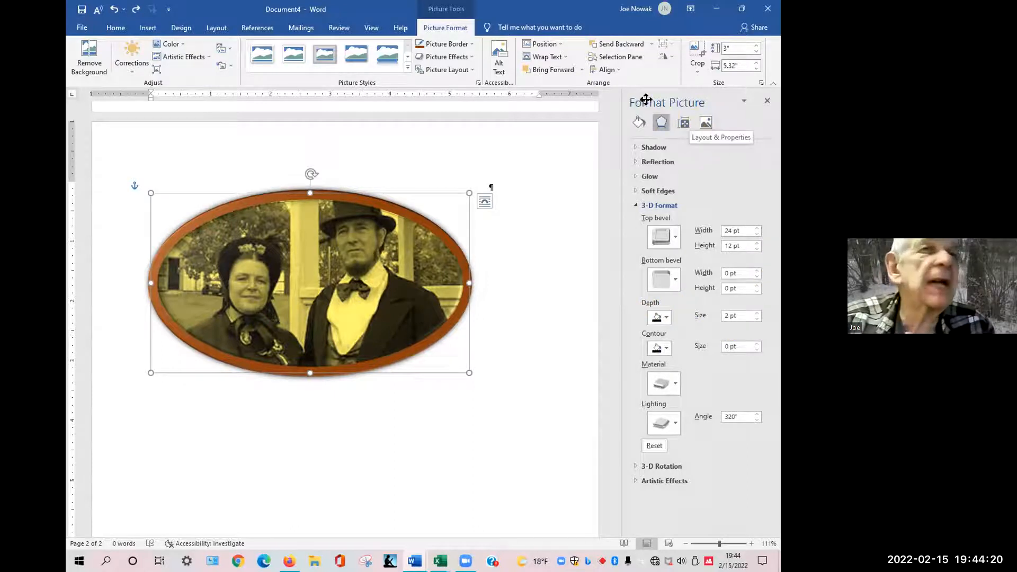
Apply the Full Reflection, 8 point offset effect to the couple's picture.
left_click(472, 58)
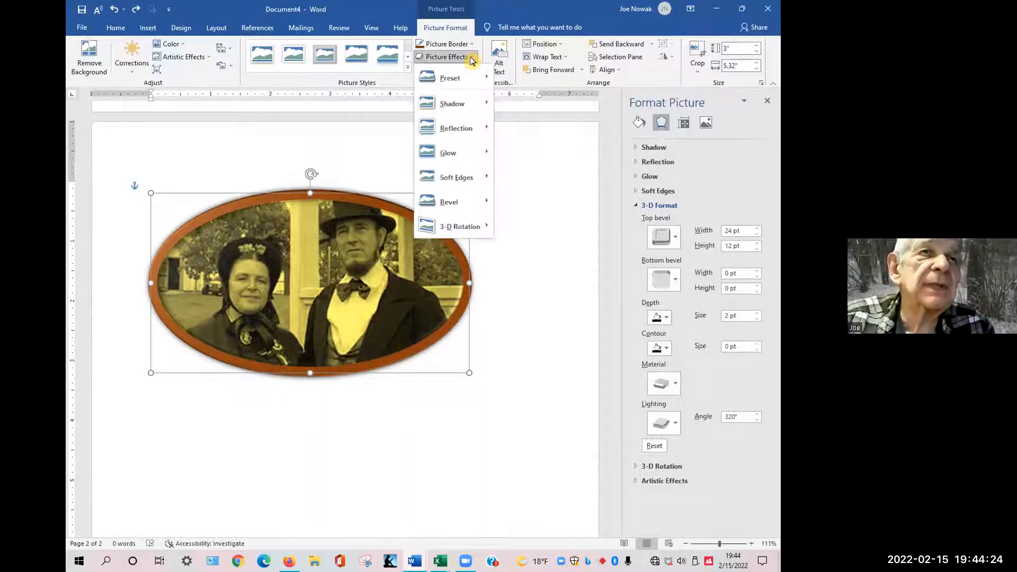
mouse_move(452, 134)
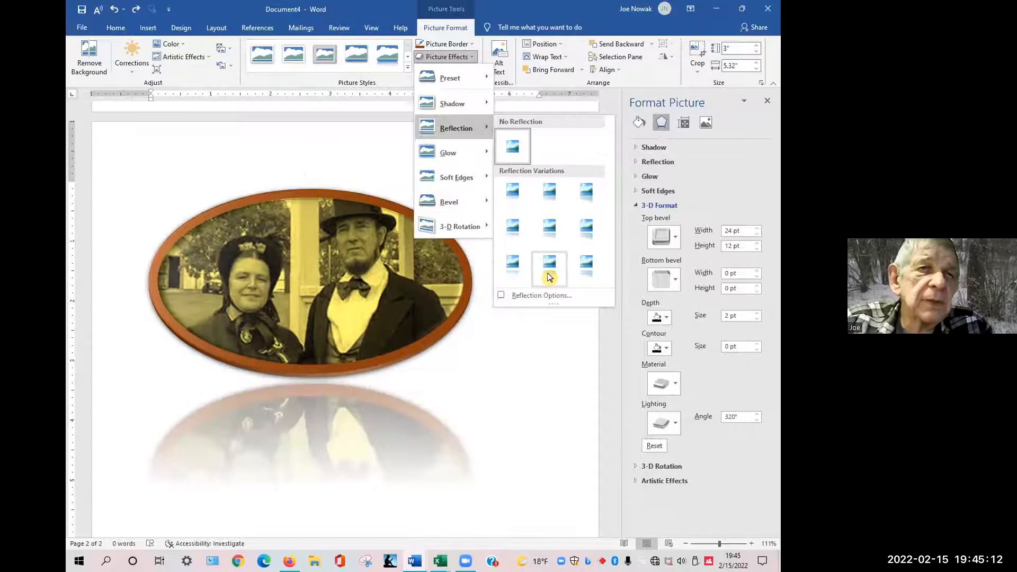
left_click(586, 270)
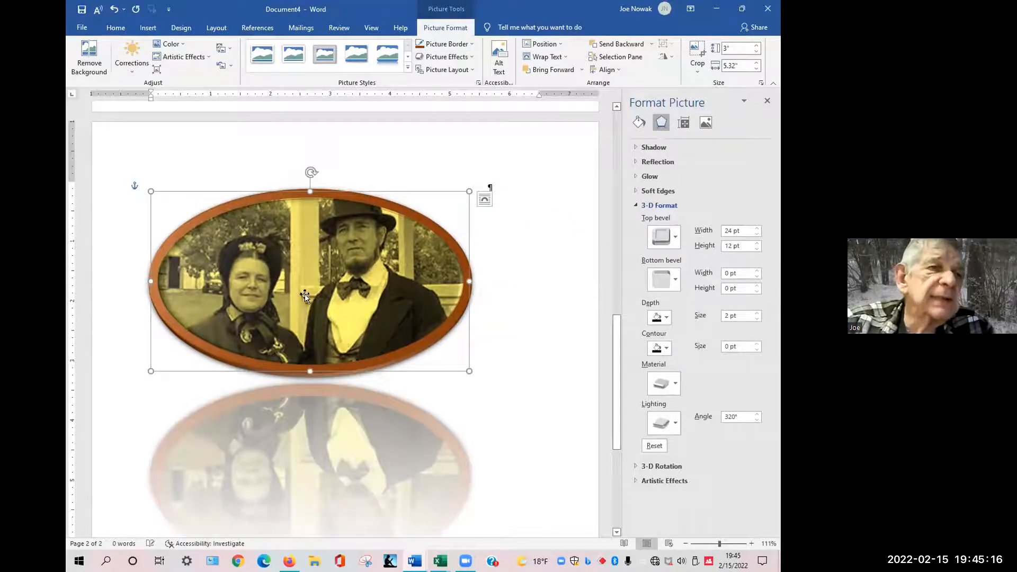
Save the couple's picture as an image, browsing to Documents > Personal 20 > CCS Meetings > PhotoEditing with MS Word.
right_click(309, 268)
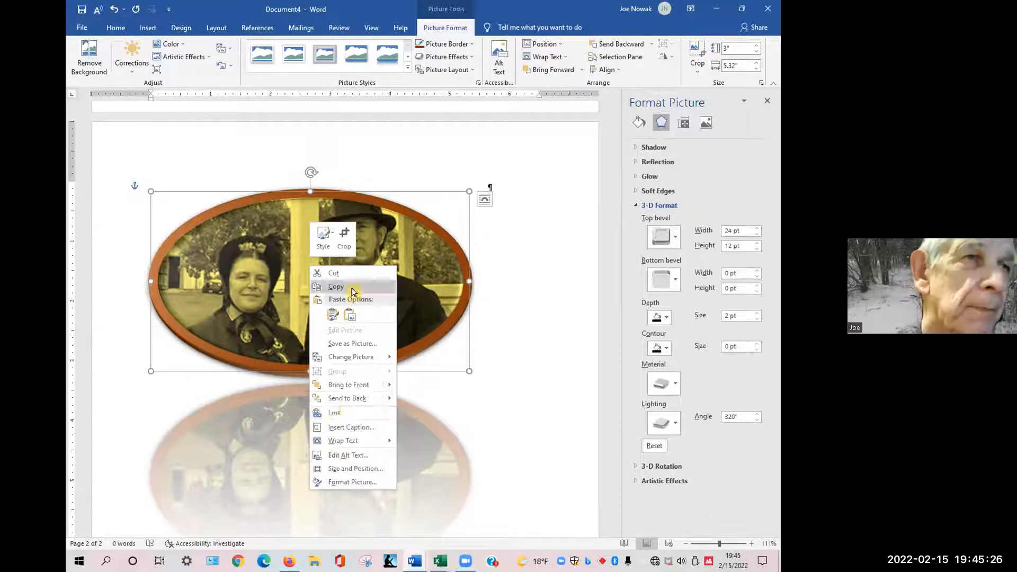
left_click(340, 344)
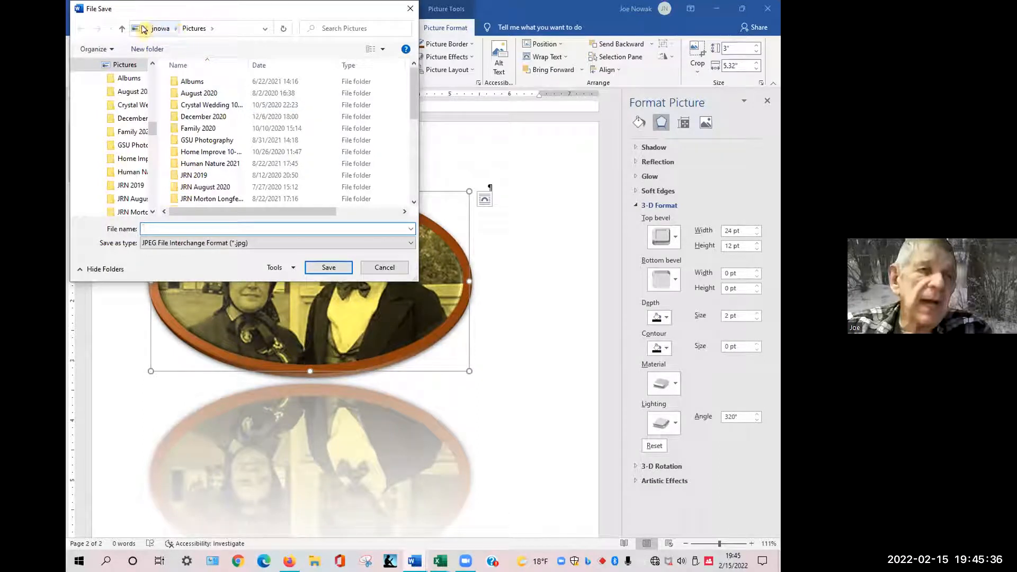
left_click(145, 29)
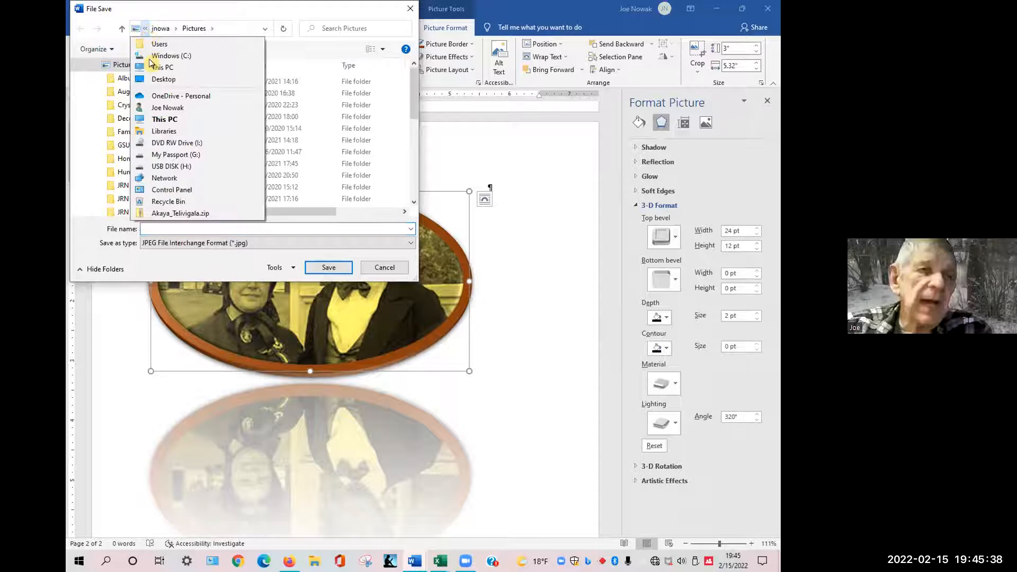
left_click(169, 120)
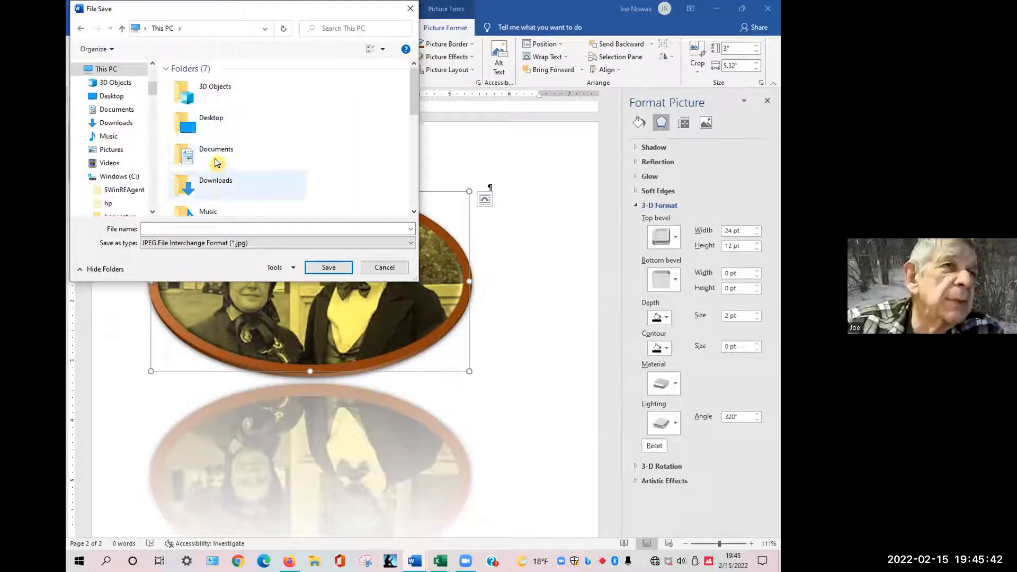
left_click(213, 161)
double_click(214, 160)
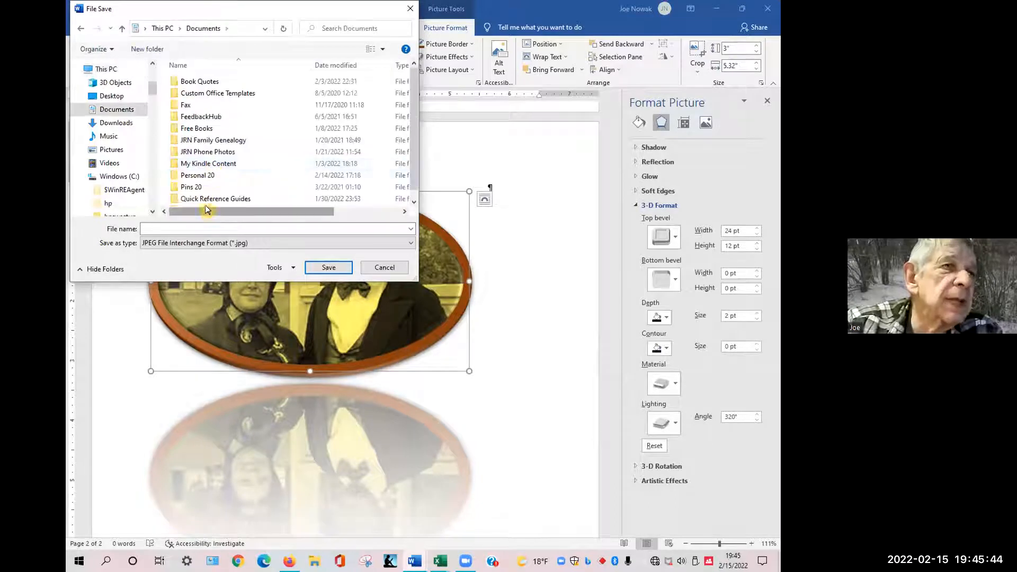
double_click(199, 177)
double_click(212, 94)
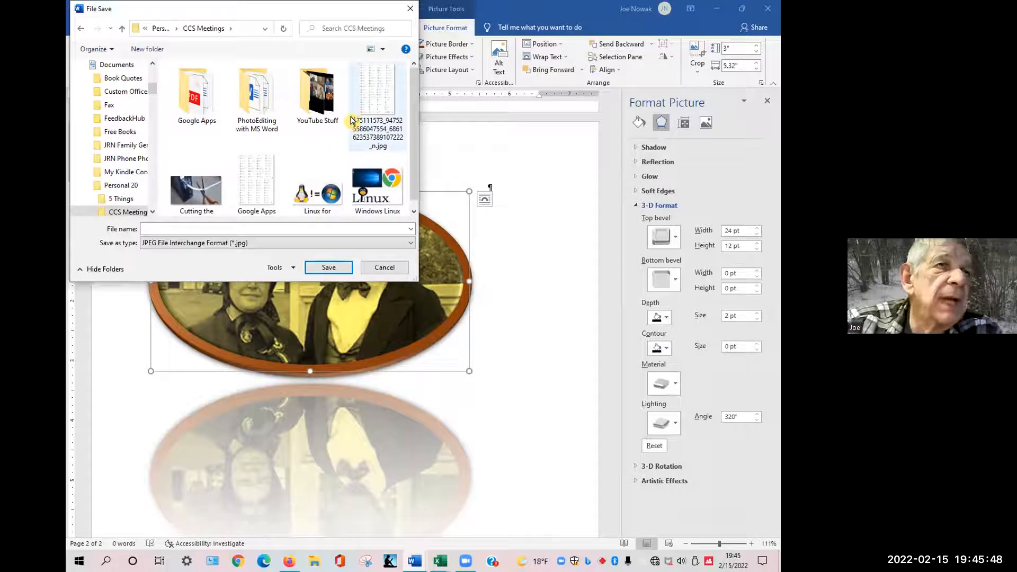
double_click(257, 93)
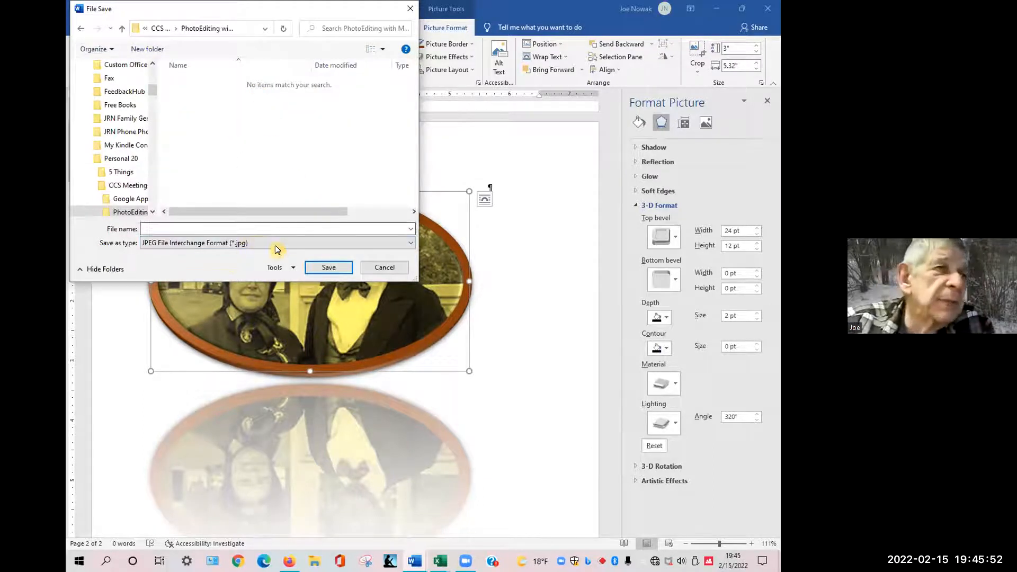
Name the image file The Lincolns, choose the JPEG File Interchange Format type, and save it.
left_click(262, 228)
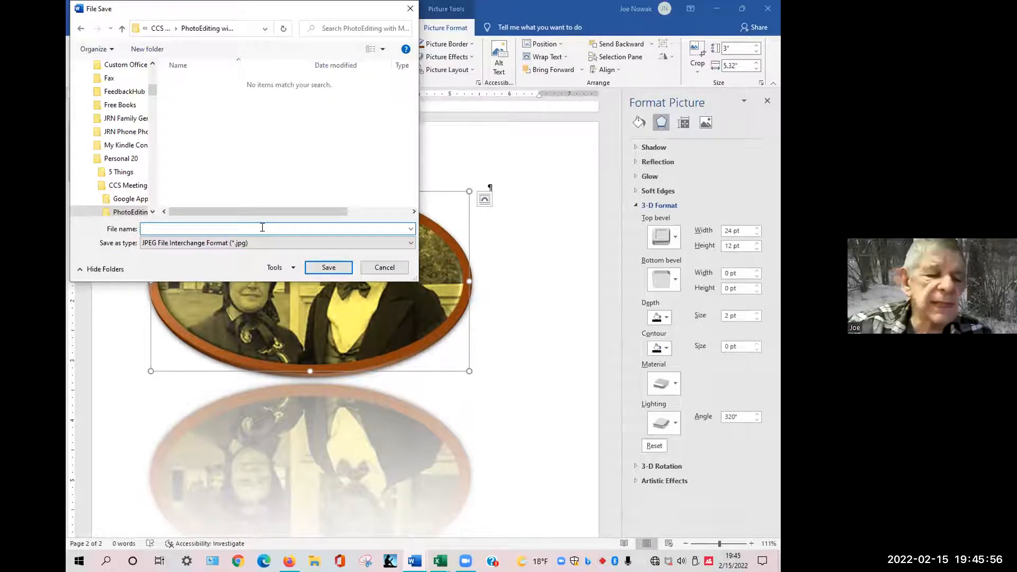
type("The Lincolns")
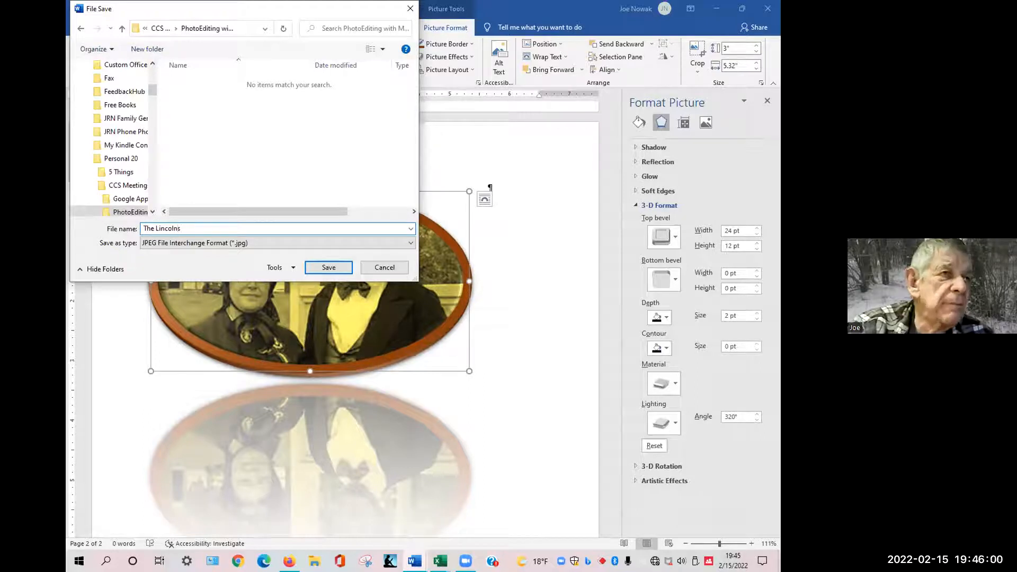
left_click(234, 243)
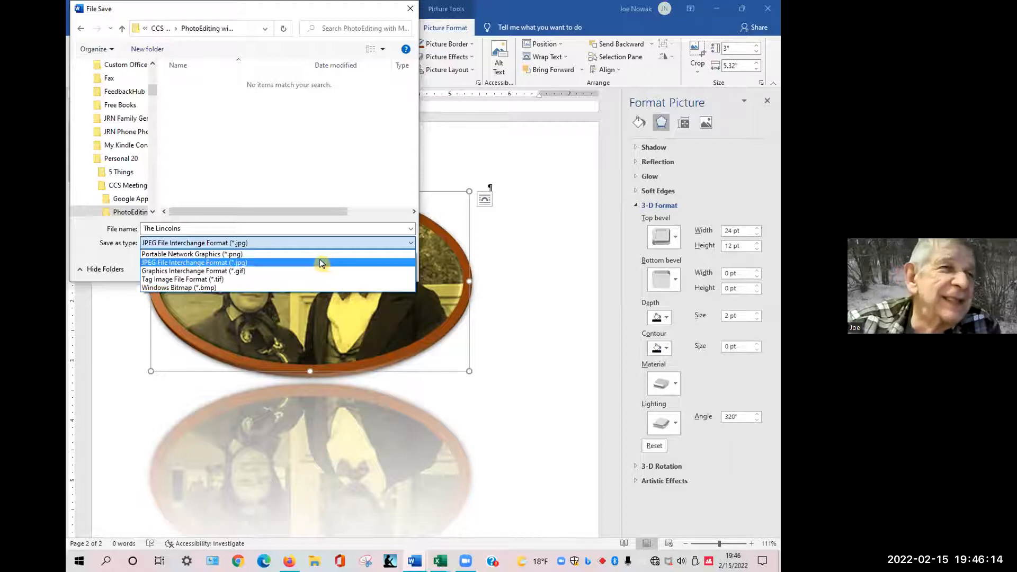
left_click(273, 263)
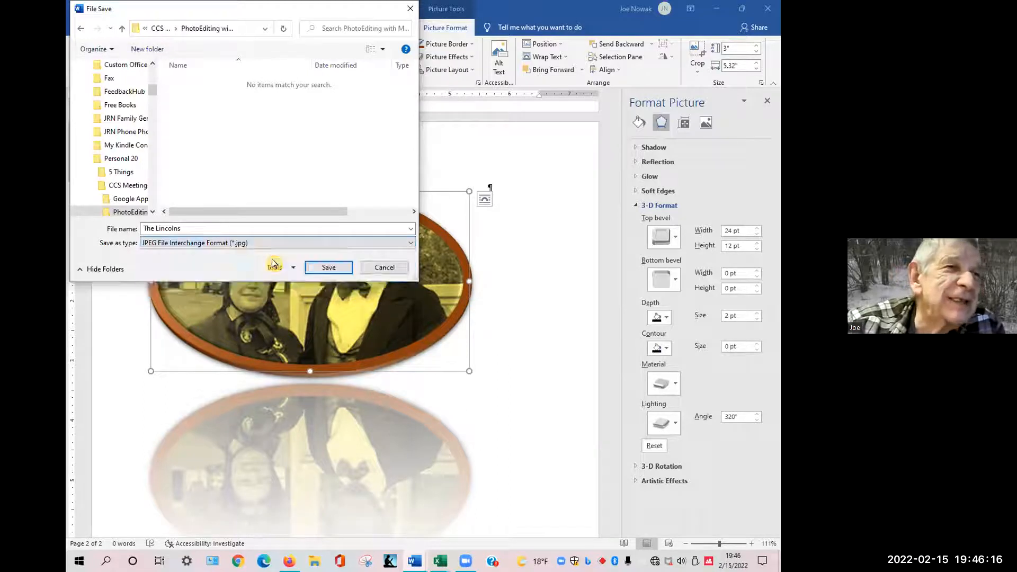
left_click(329, 269)
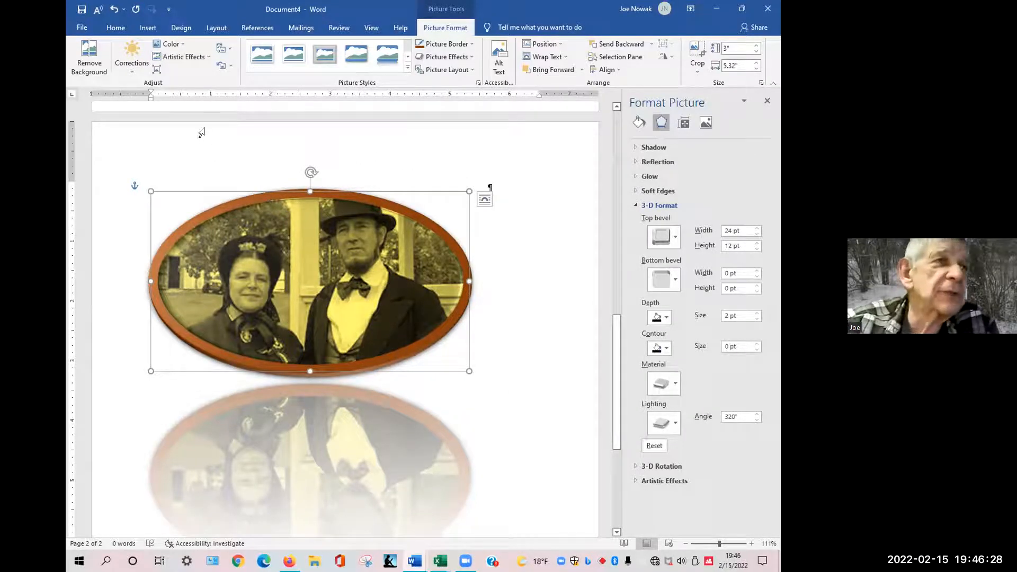
Create a new blank document and insert The Lincolns.jpg from Documents > Personal 20 > CCS Meetings > PhotoEditing with MS Word.
left_click(83, 30)
left_click(209, 118)
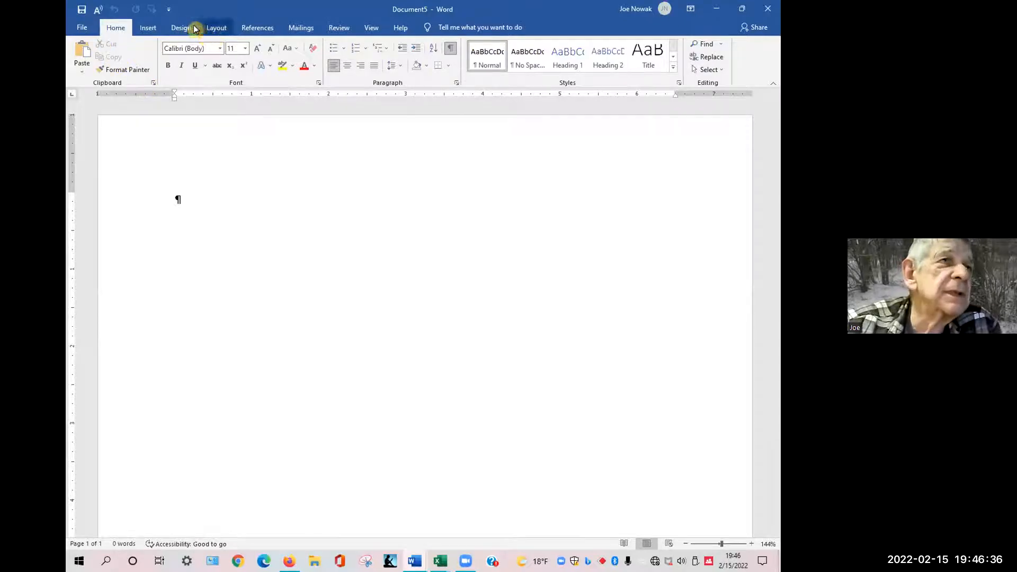
left_click(148, 30)
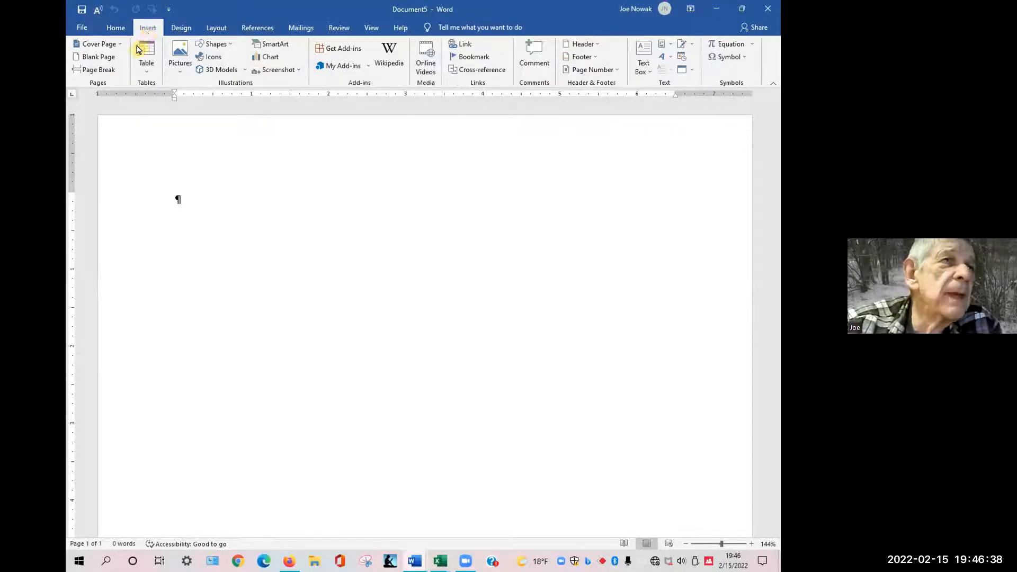
left_click(175, 74)
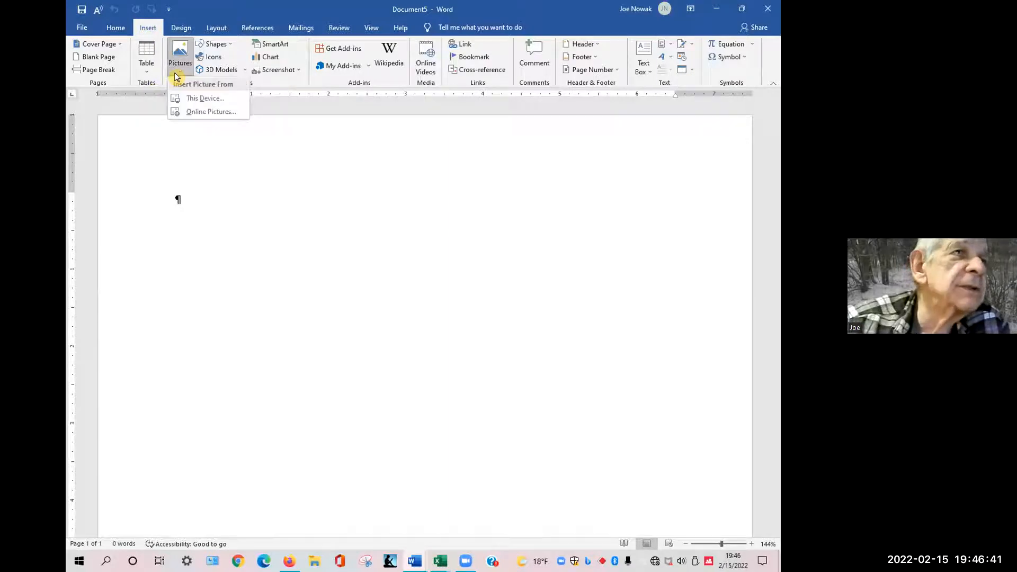
left_click(190, 101)
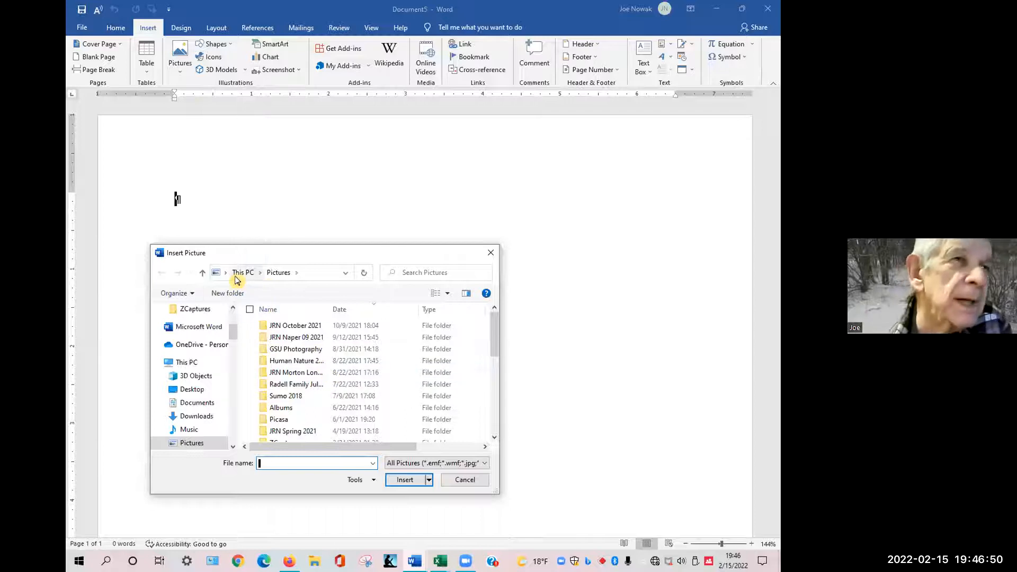
left_click(238, 276)
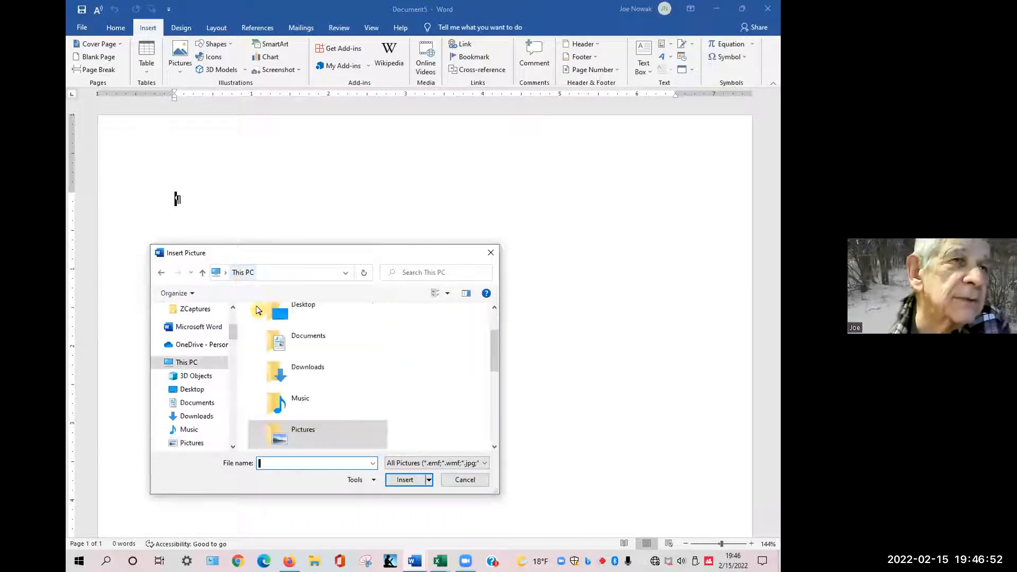
double_click(292, 346)
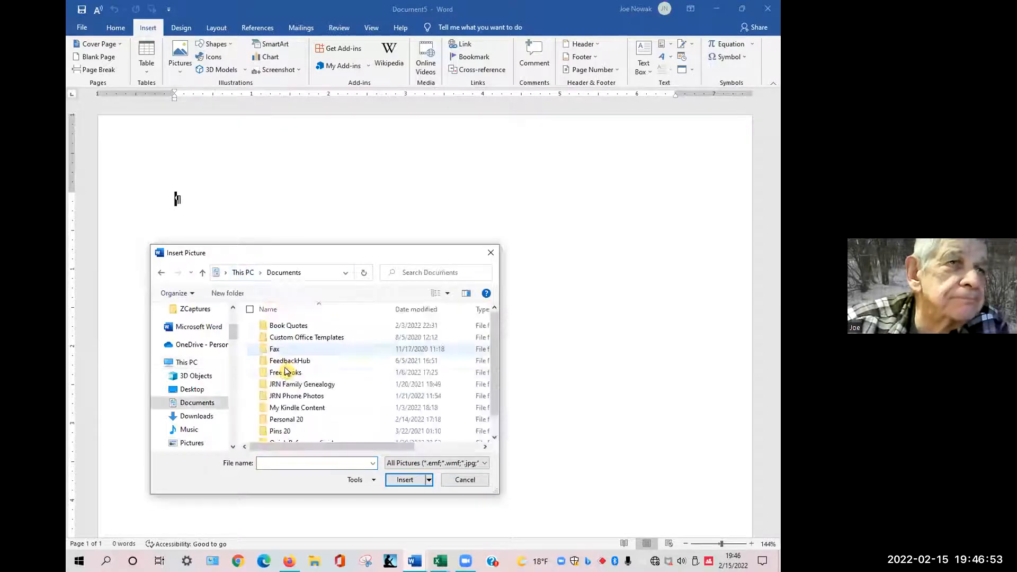
double_click(286, 419)
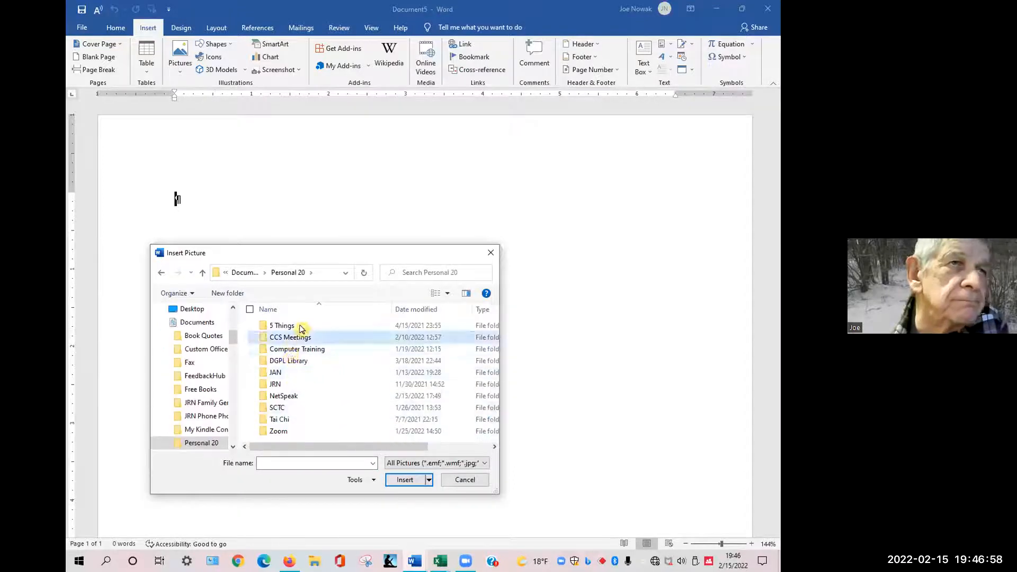
double_click(293, 336)
double_click(334, 344)
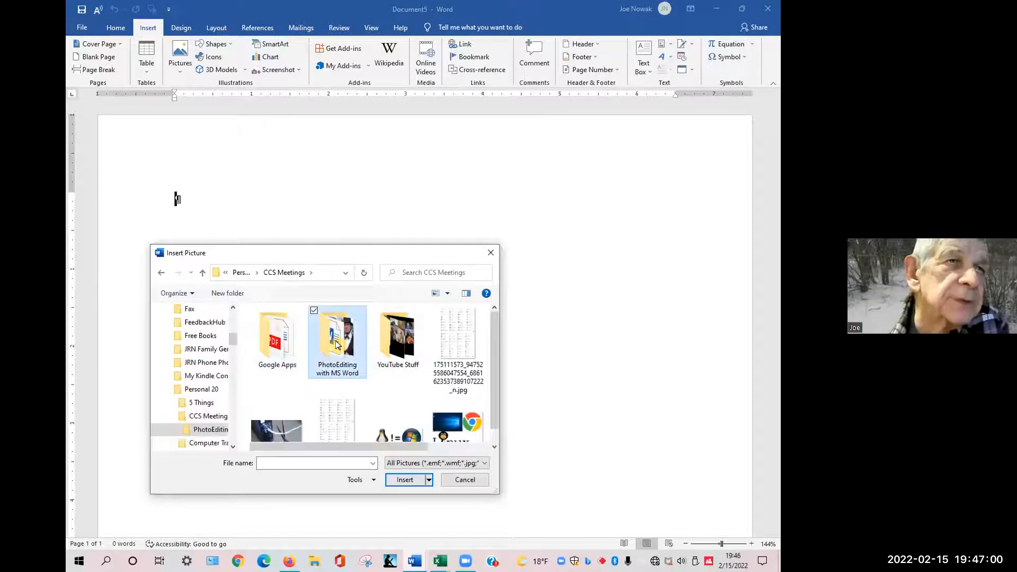
double_click(267, 342)
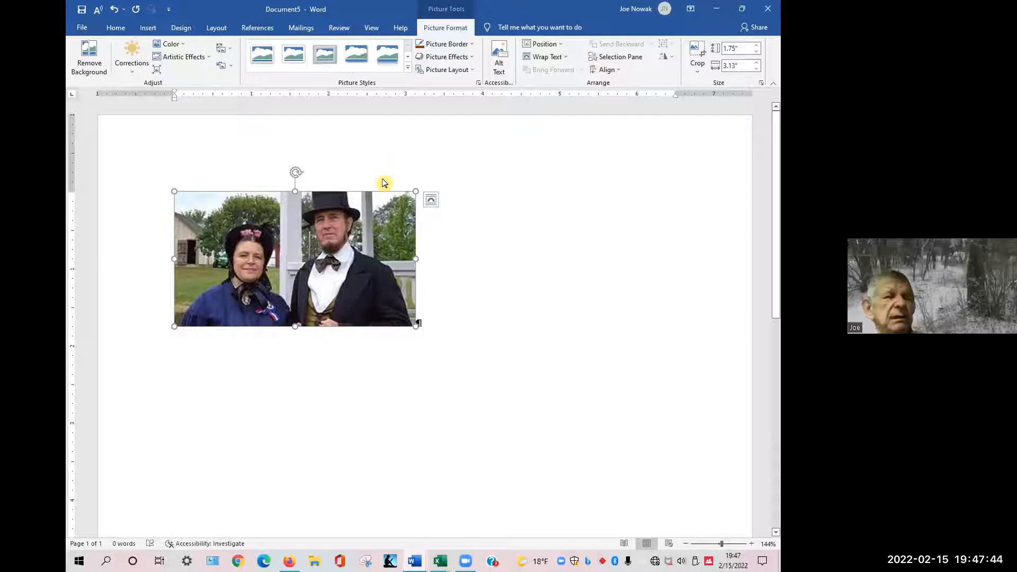
Switch to the MSWord PhotoEdit.docx 003 document to view its pictures, then return to Document4.
key("alt+Tab")
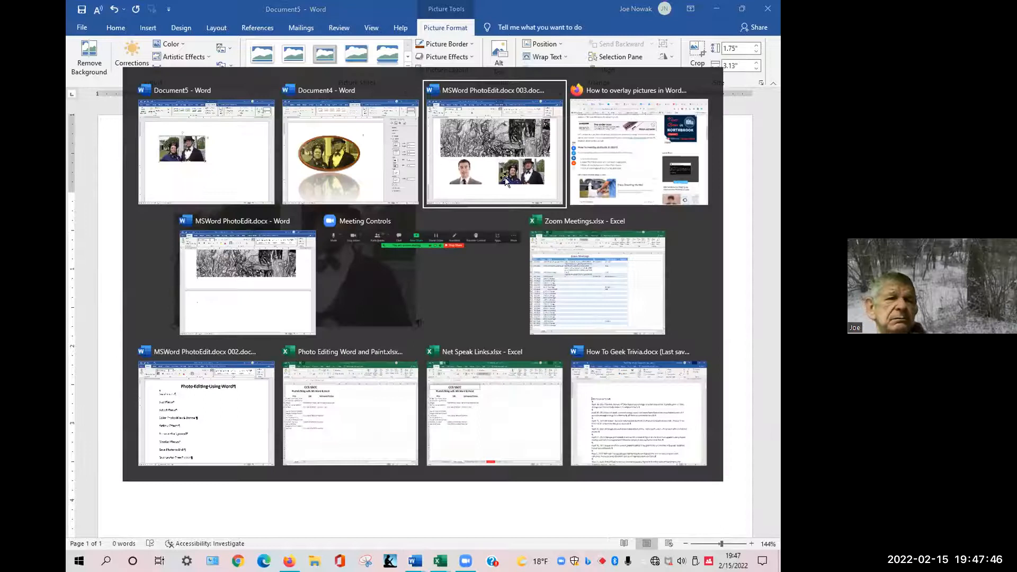
left_click(510, 195)
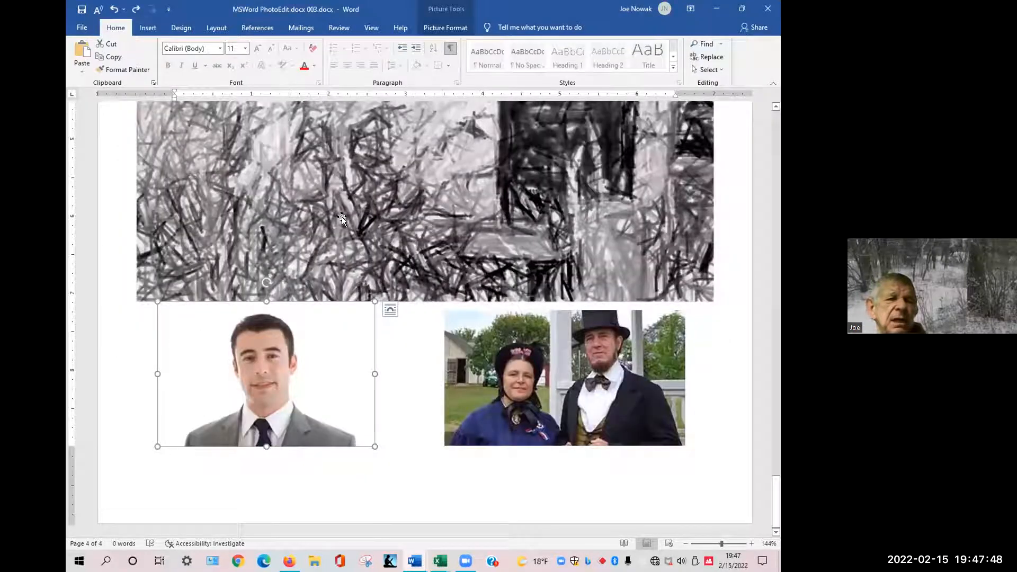
scroll(536, 209, "up", 4)
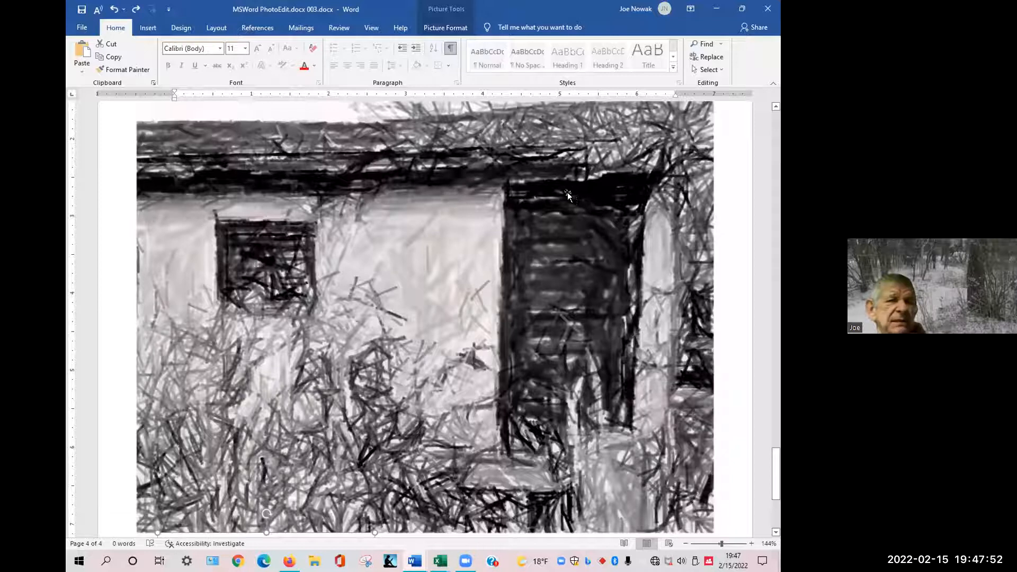
left_click(447, 178)
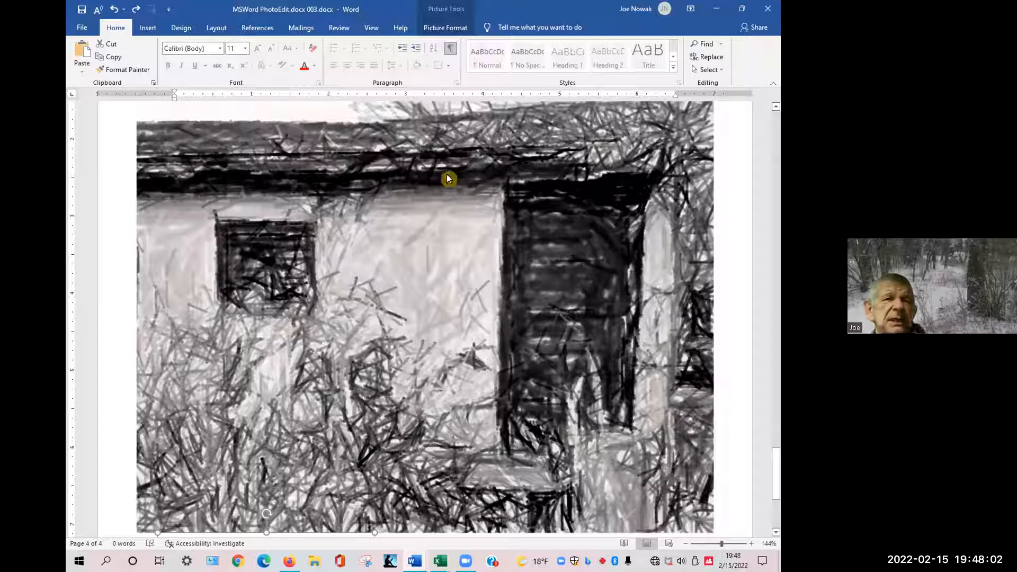
key("alt+Tab")
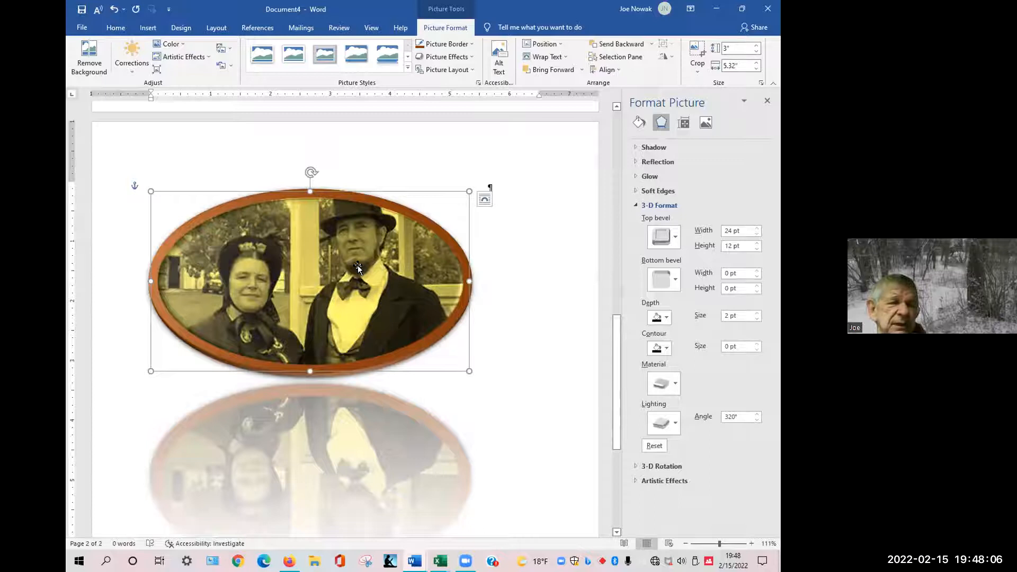
Save the couple's picture as an image again, browsing to Documents > Personal 20 > CCS Meetings > PhotoEditing with MS Word.
right_click(357, 266)
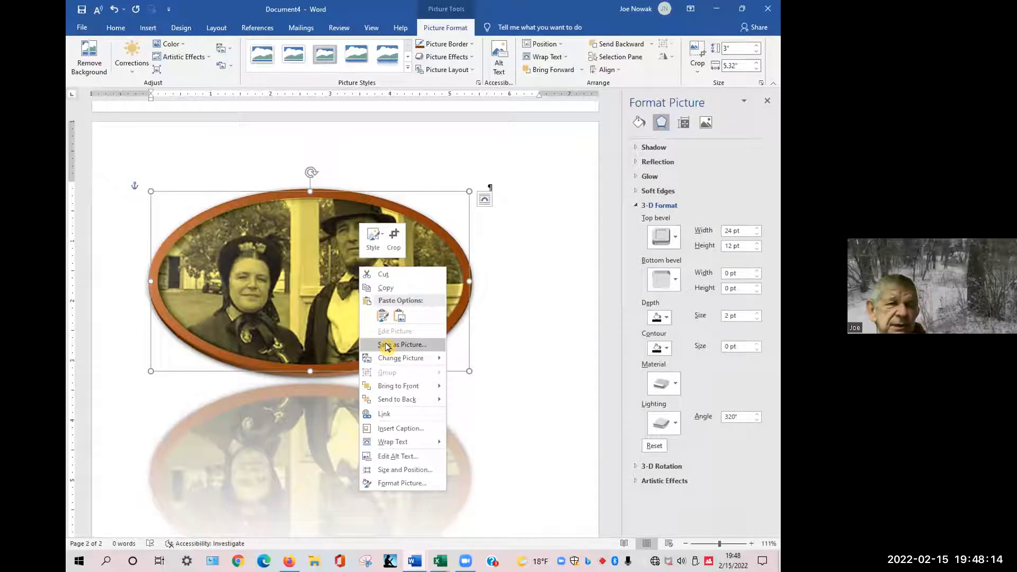
left_click(386, 345)
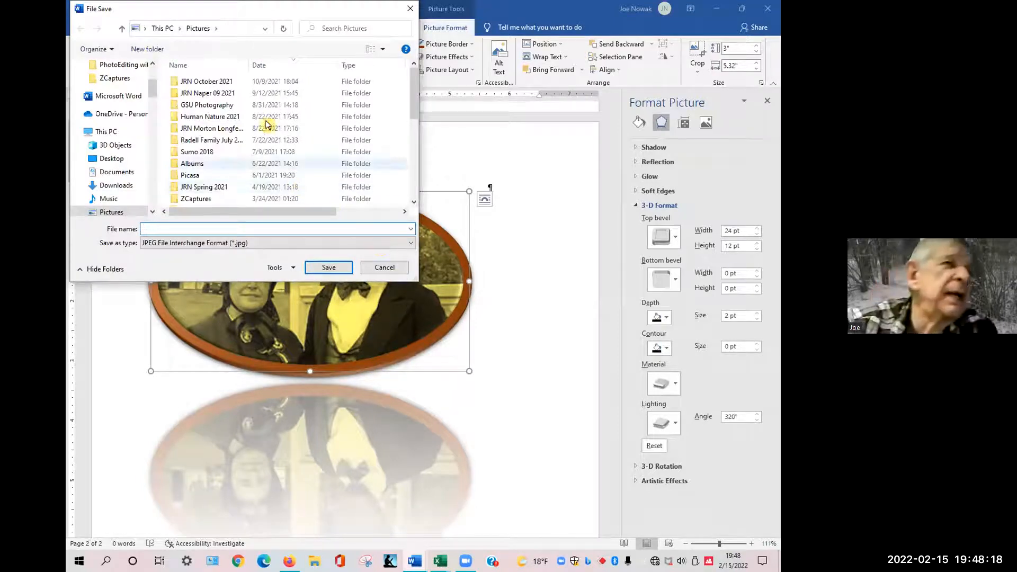
left_click(163, 29)
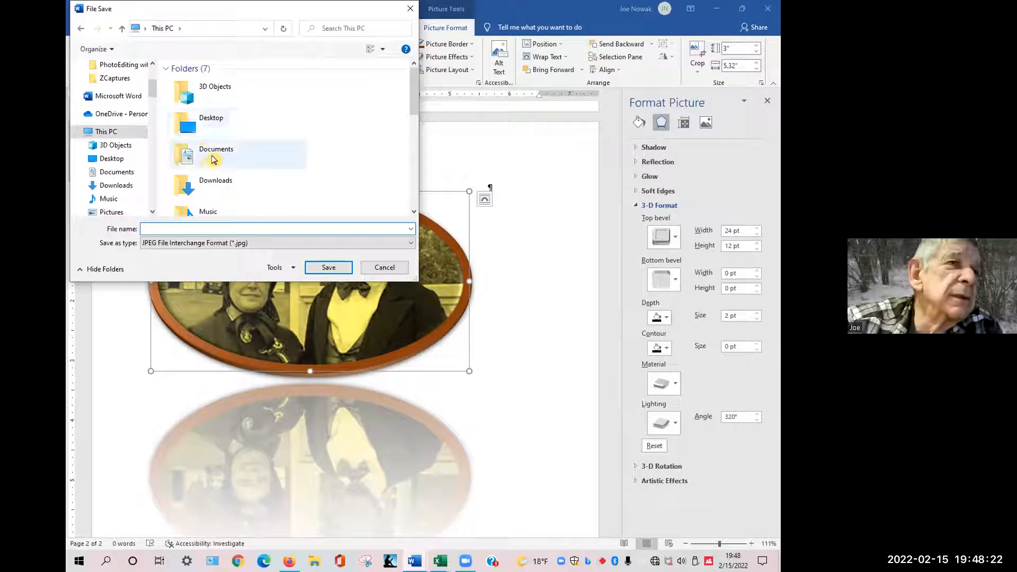
left_click(213, 158)
double_click(213, 158)
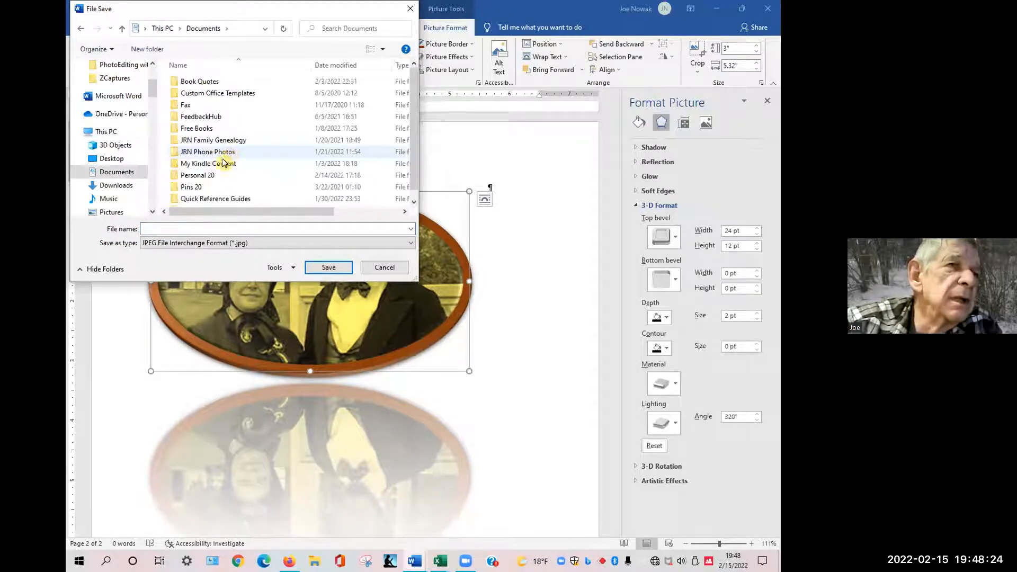
double_click(206, 176)
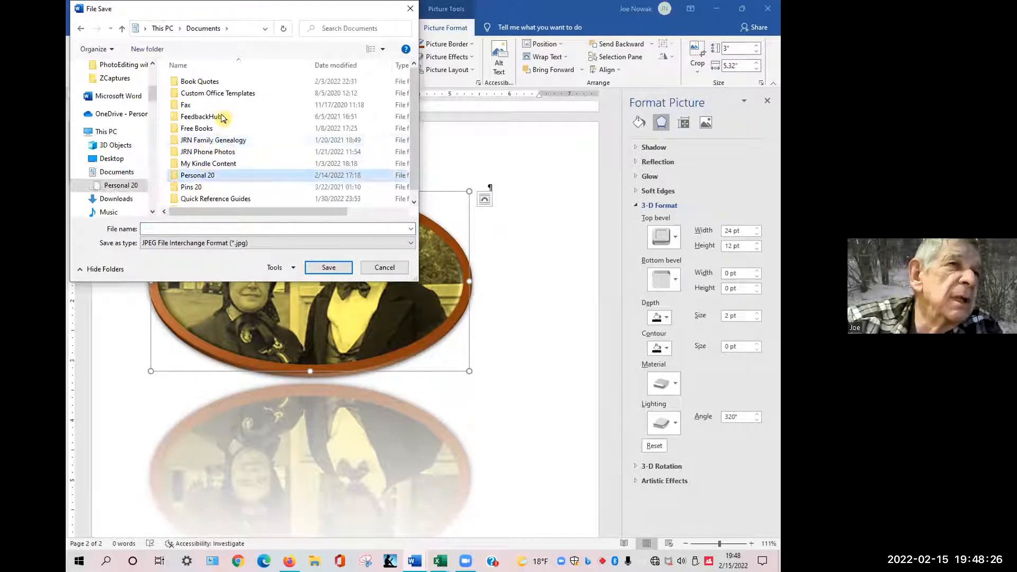
double_click(211, 95)
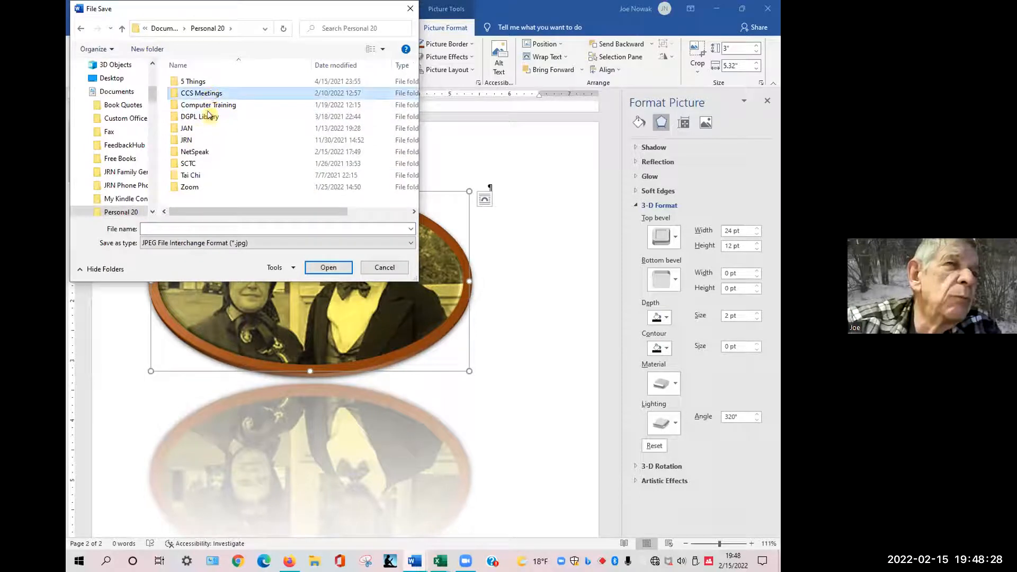
double_click(256, 112)
Name the image file Lincoln.jpg and save it.
left_click(225, 227)
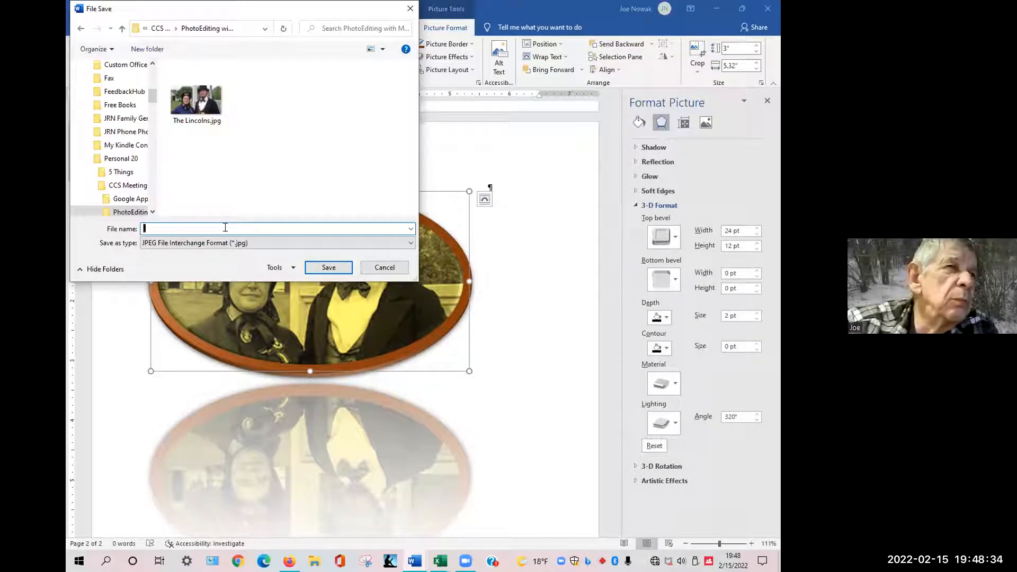
left_click(294, 271)
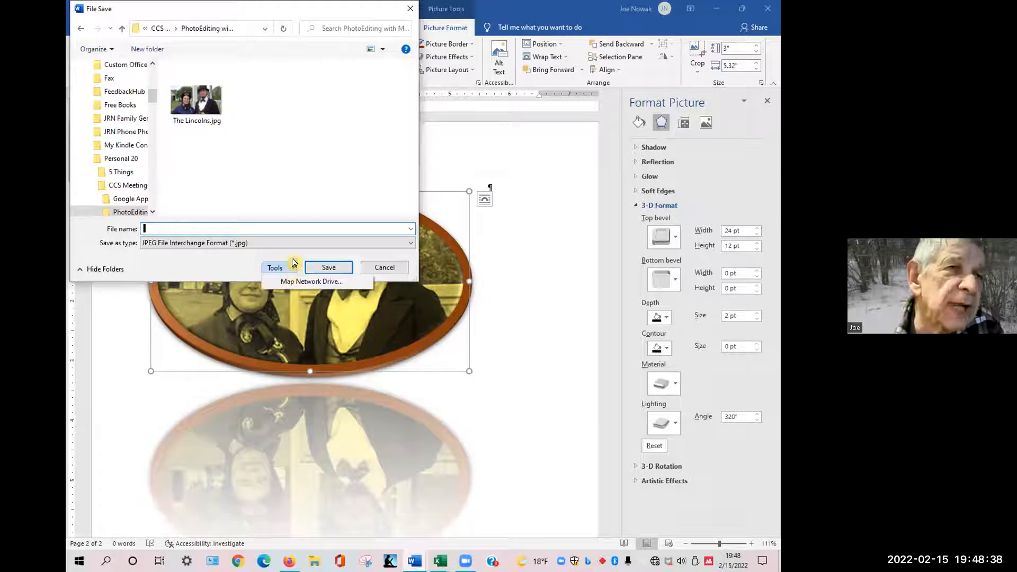
left_click(199, 260)
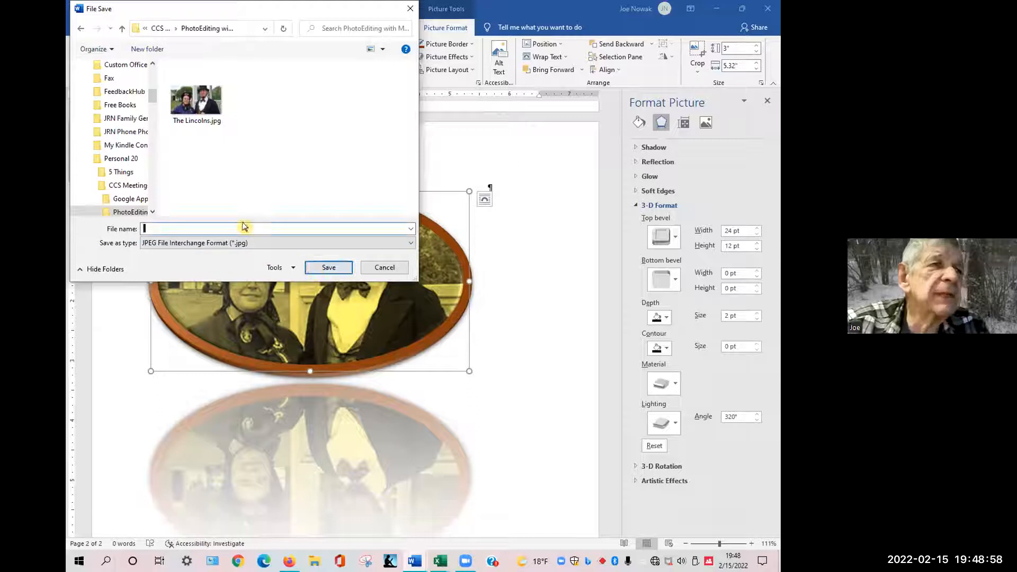
type("Lincoln.jpg")
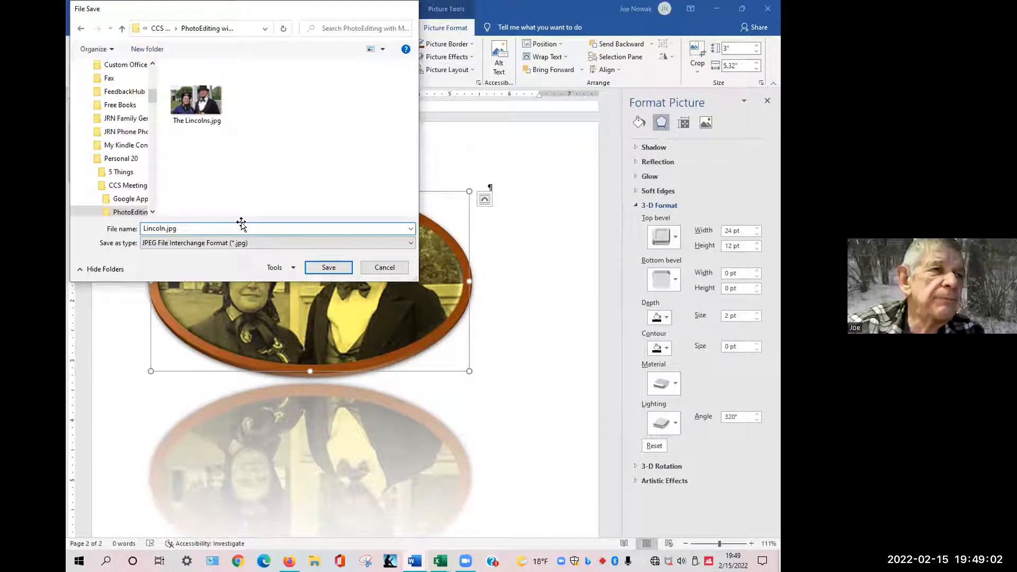
key("Return")
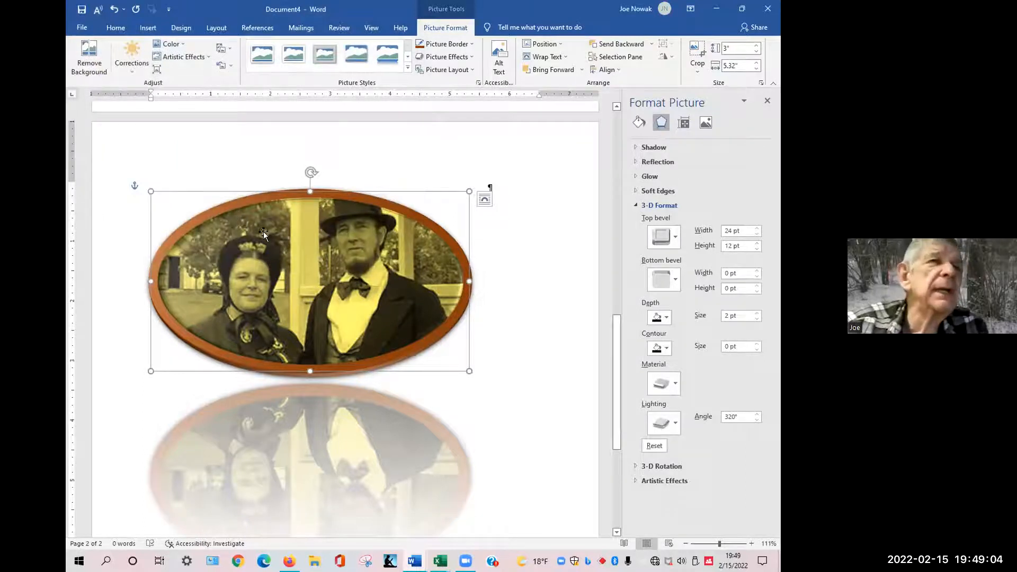
Open the Insert Picture dialog to view the saved images in the folder, then cancel it.
left_click(143, 28)
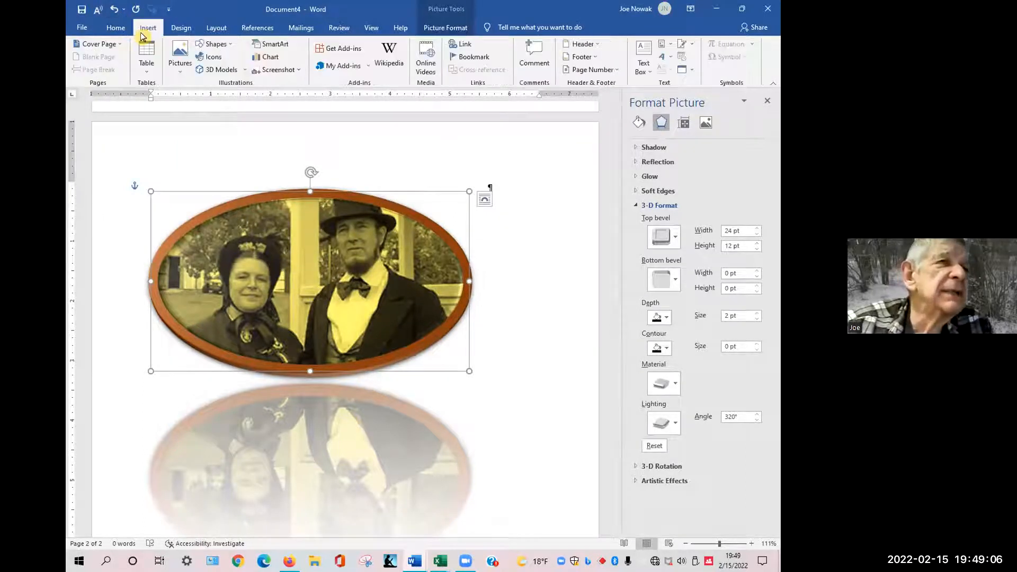
left_click(180, 66)
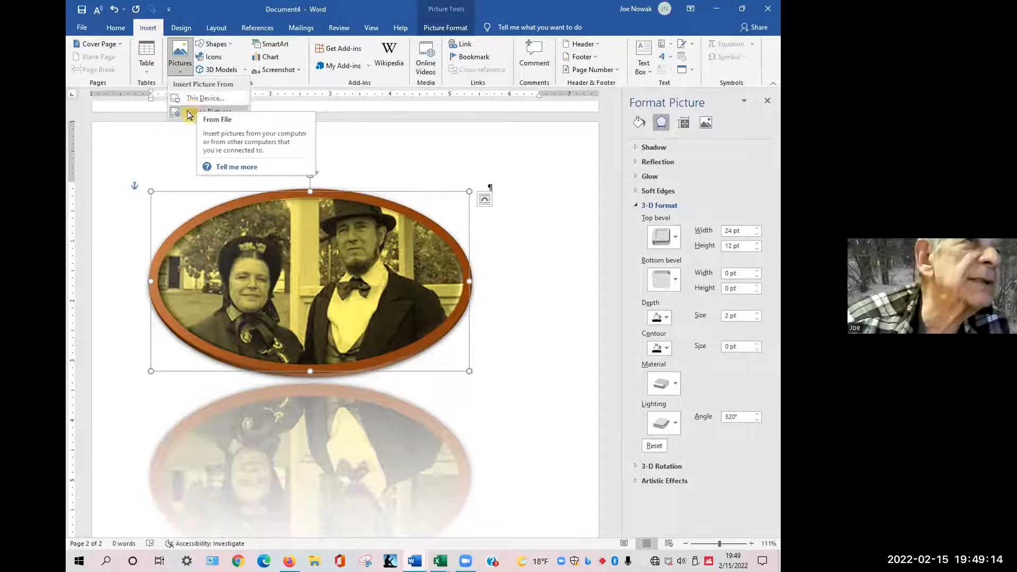
left_click(189, 100)
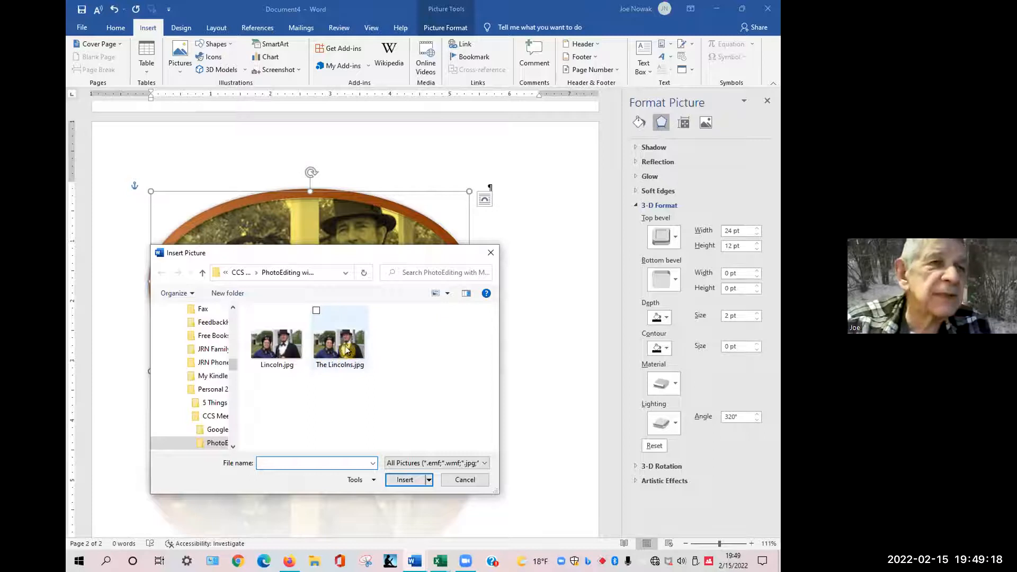
key("Escape")
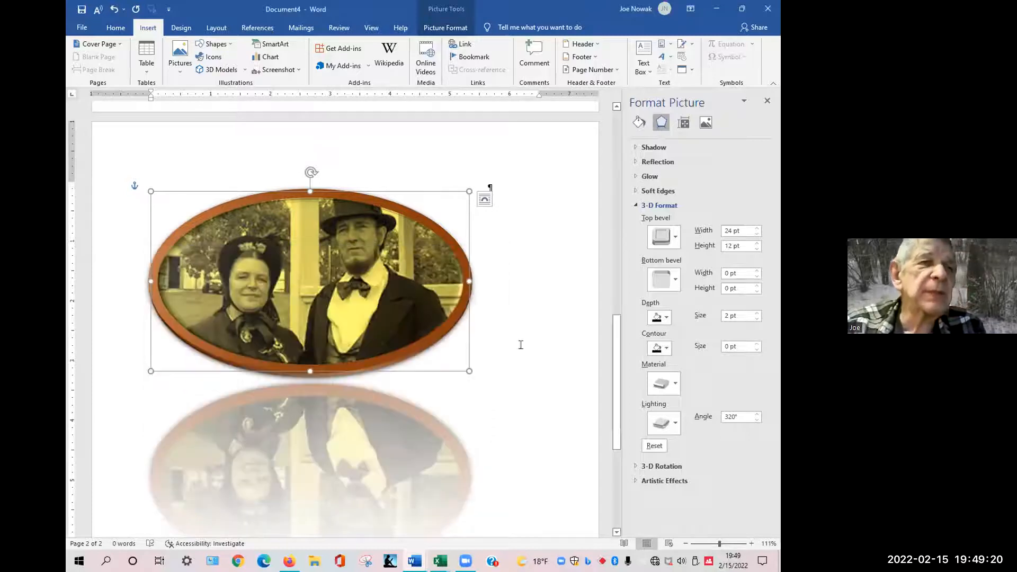
left_click(555, 297)
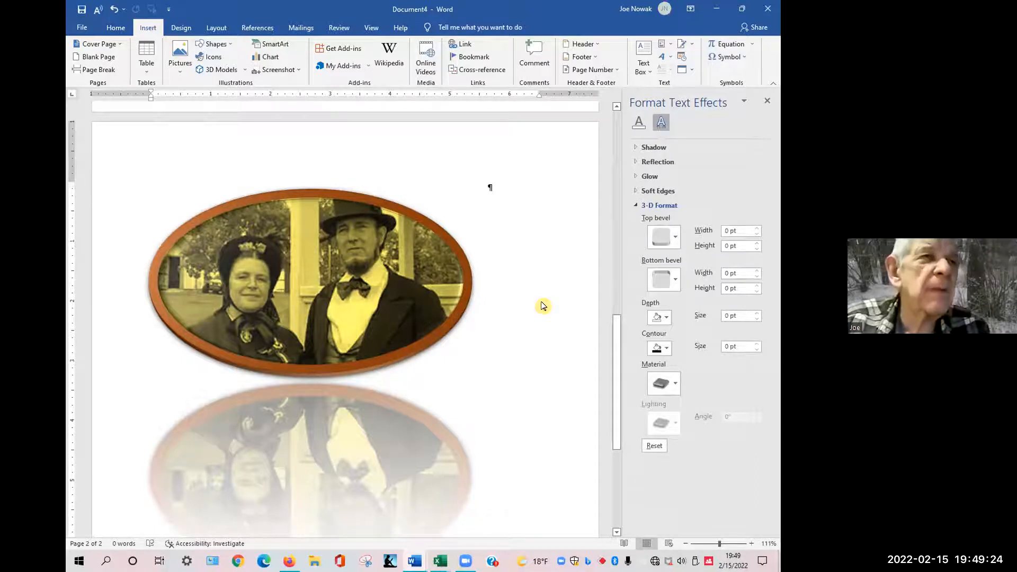
key("ctrl+shift+s")
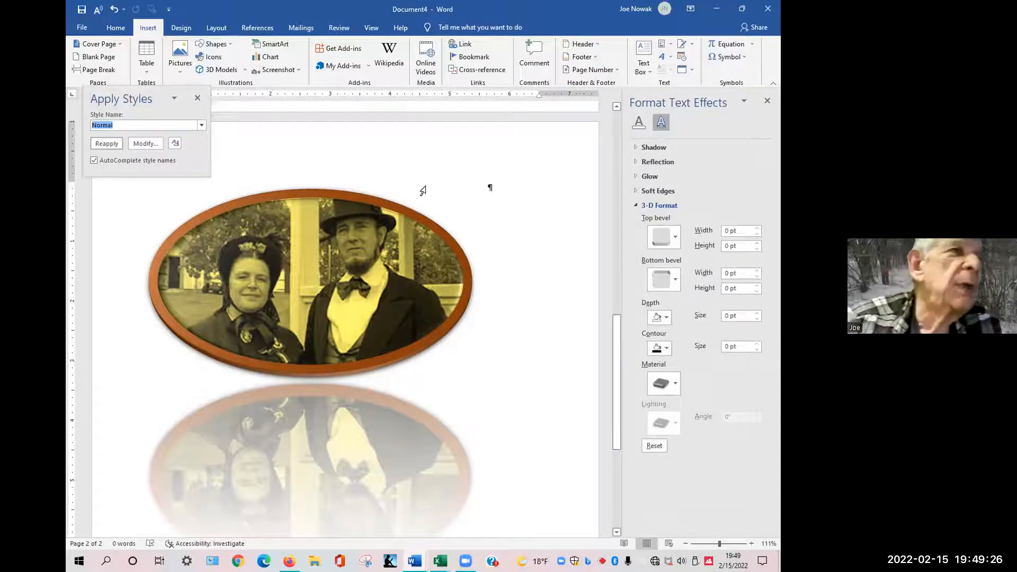
left_click(461, 189)
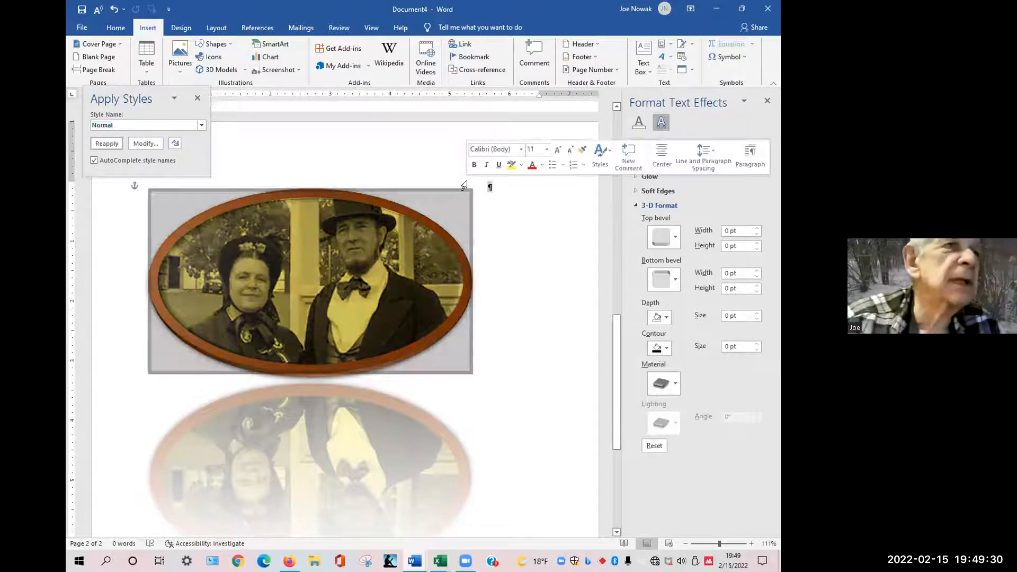
left_click(195, 98)
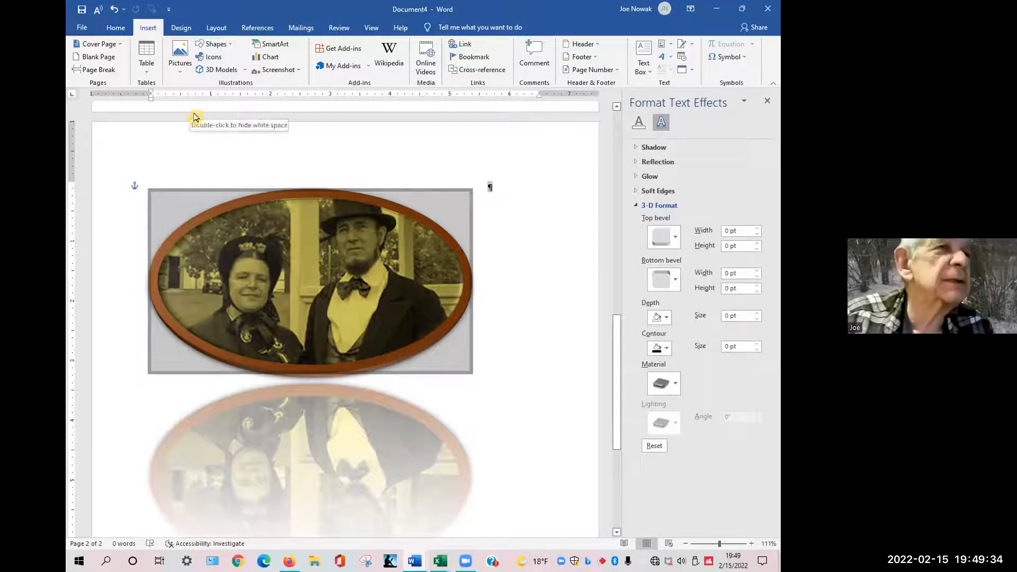
key("ctrl+shift+s")
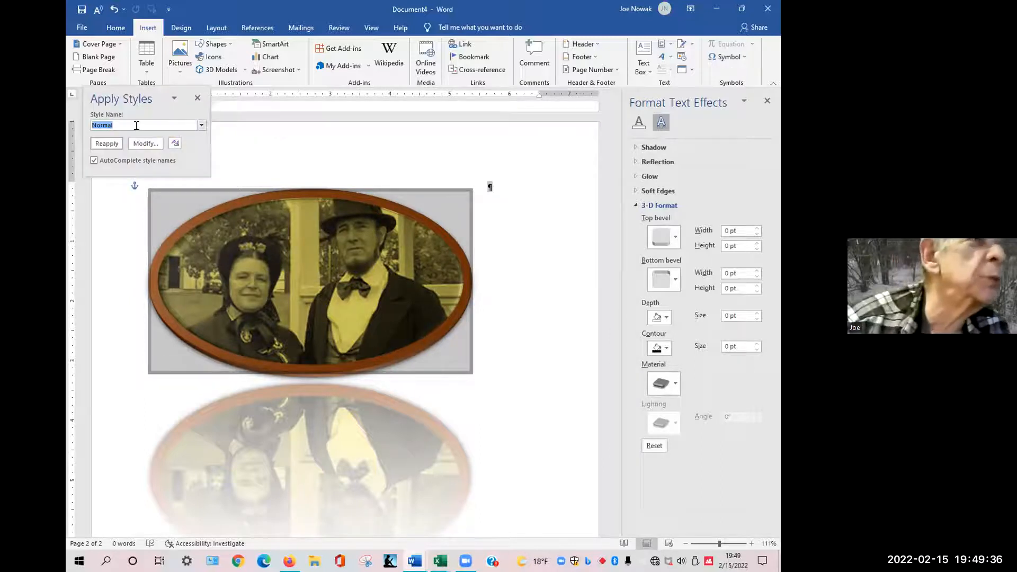
left_click(197, 98)
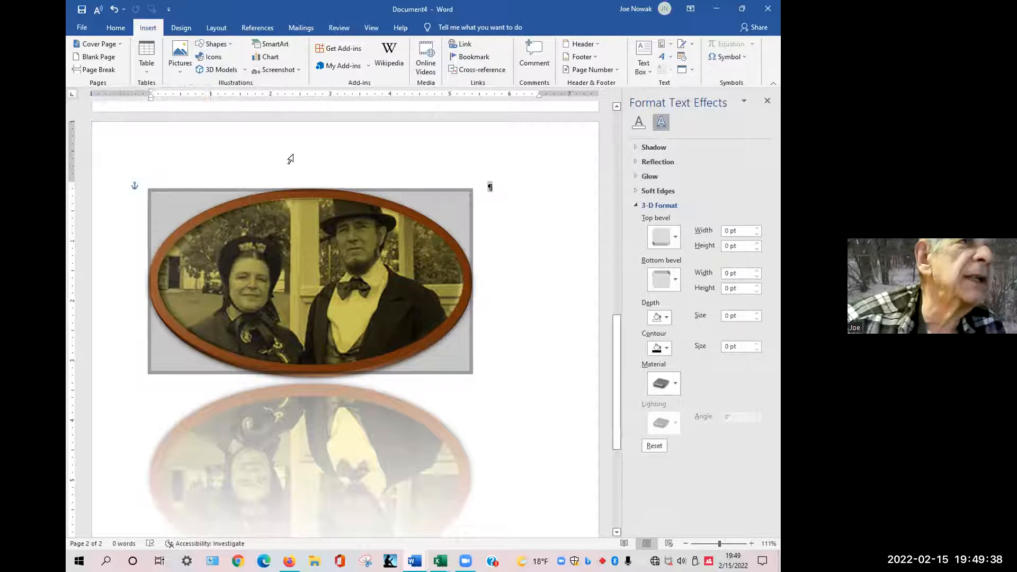
Launch the Snipping Tool and capture the couple's framed picture together with its reflection.
left_click(486, 186)
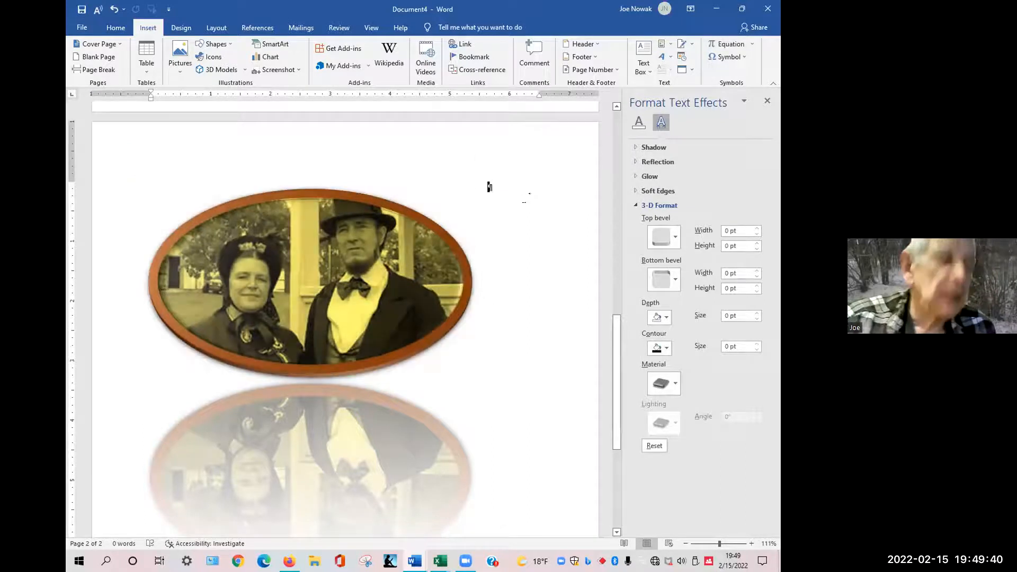
left_click(75, 559)
type("sni")
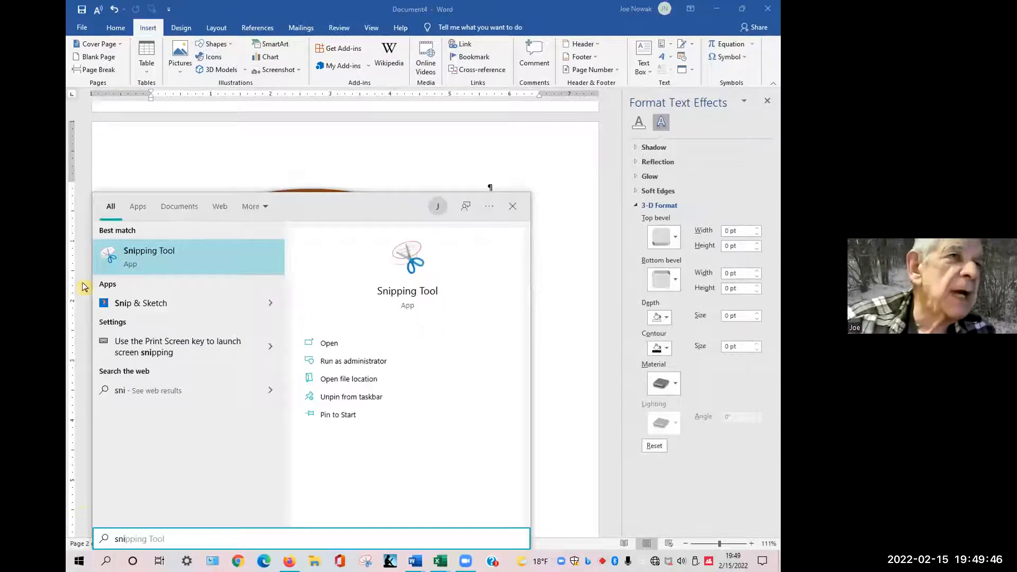
left_click(164, 263)
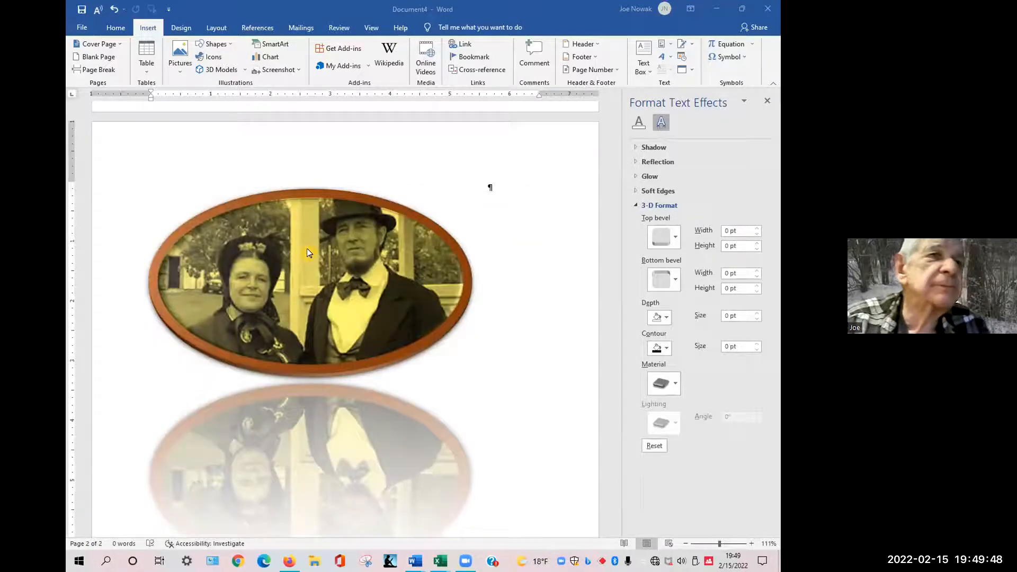
left_click(534, 362)
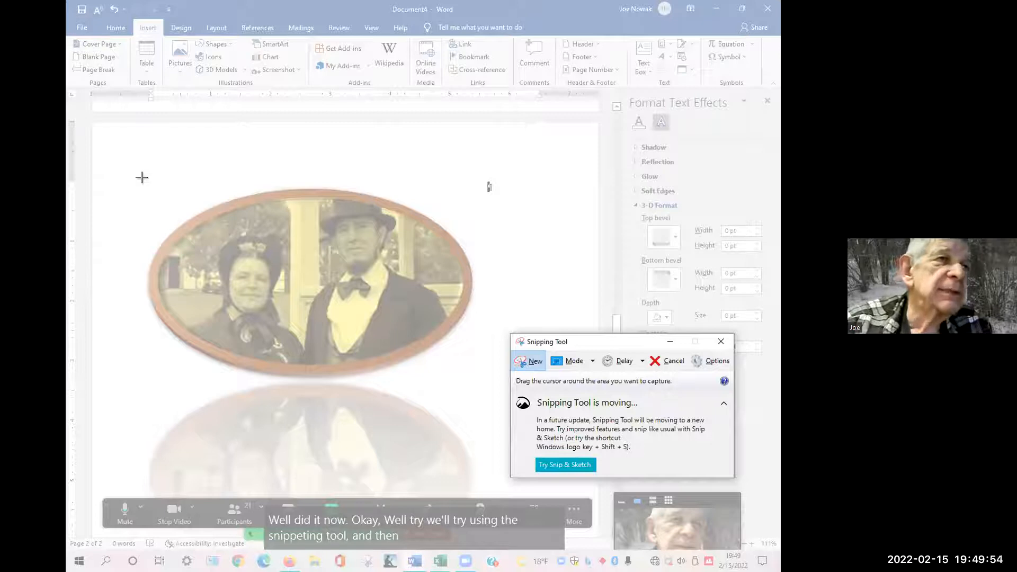
left_click_drag(138, 170, 480, 495)
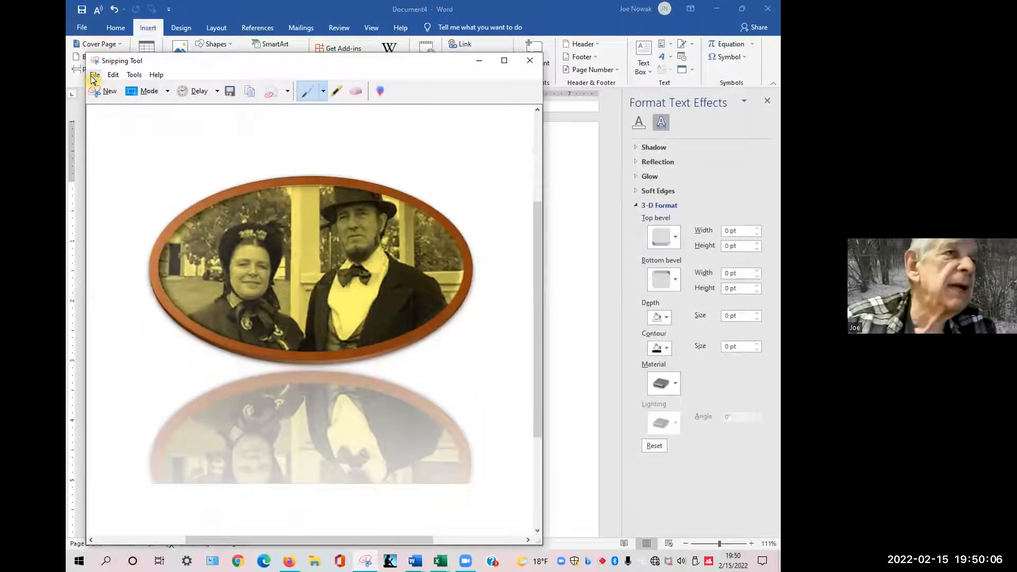
Save the snip, browsing to This PC > Documents > Personal 20 > CCS Meetings > PhotoEditing with MS Word.
left_click(94, 76)
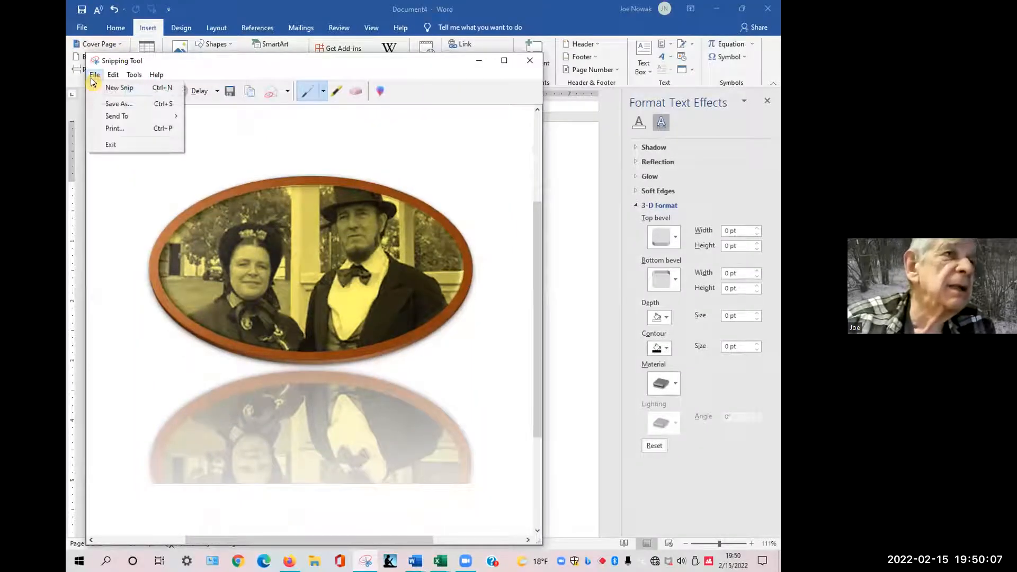
left_click(110, 105)
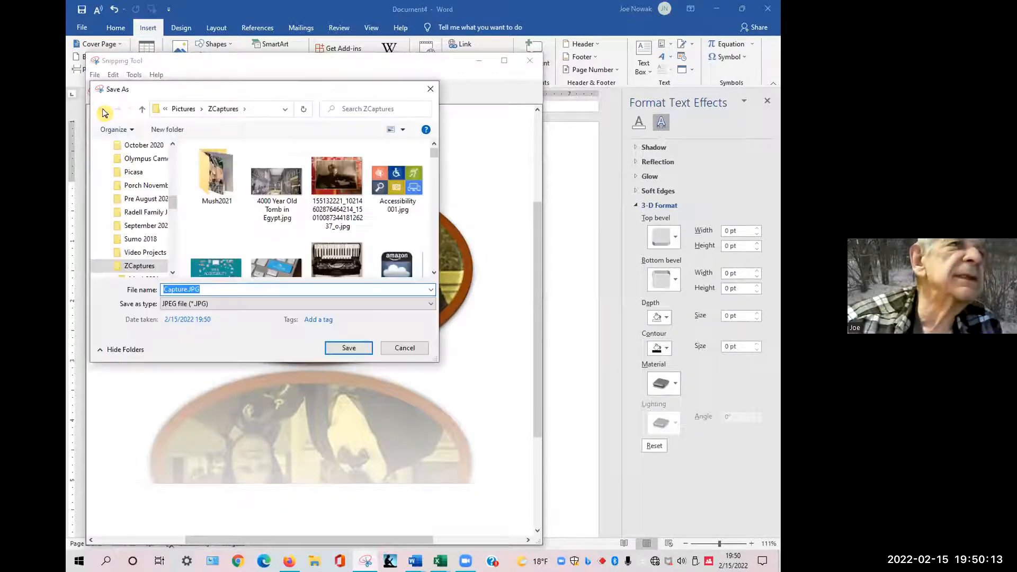
left_click(165, 109)
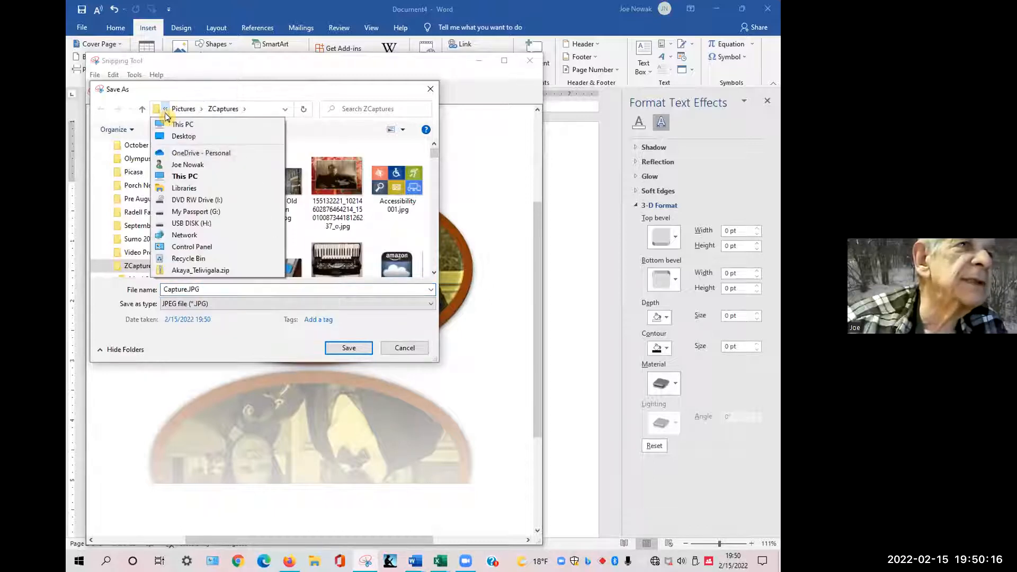
left_click(168, 125)
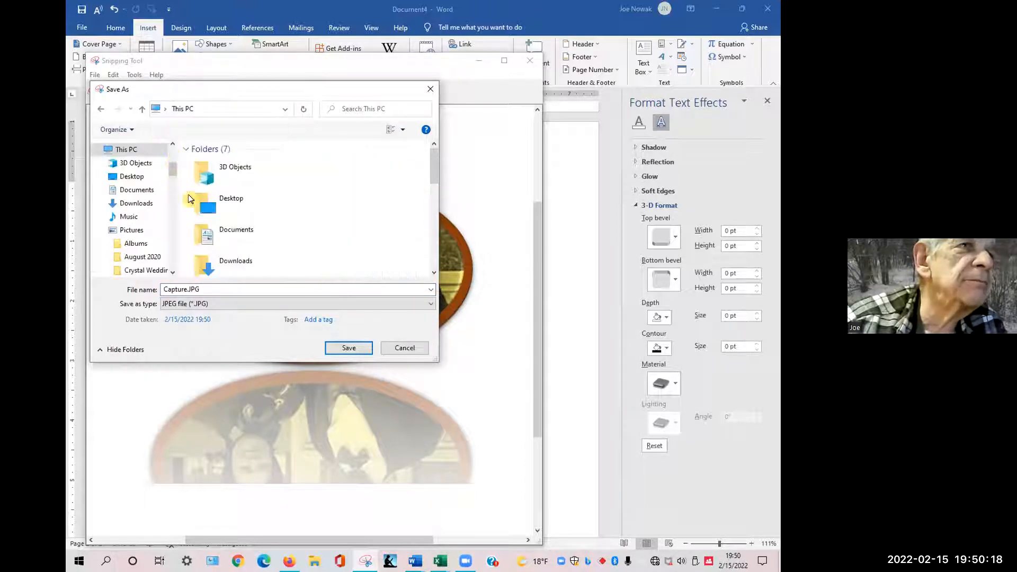
double_click(216, 234)
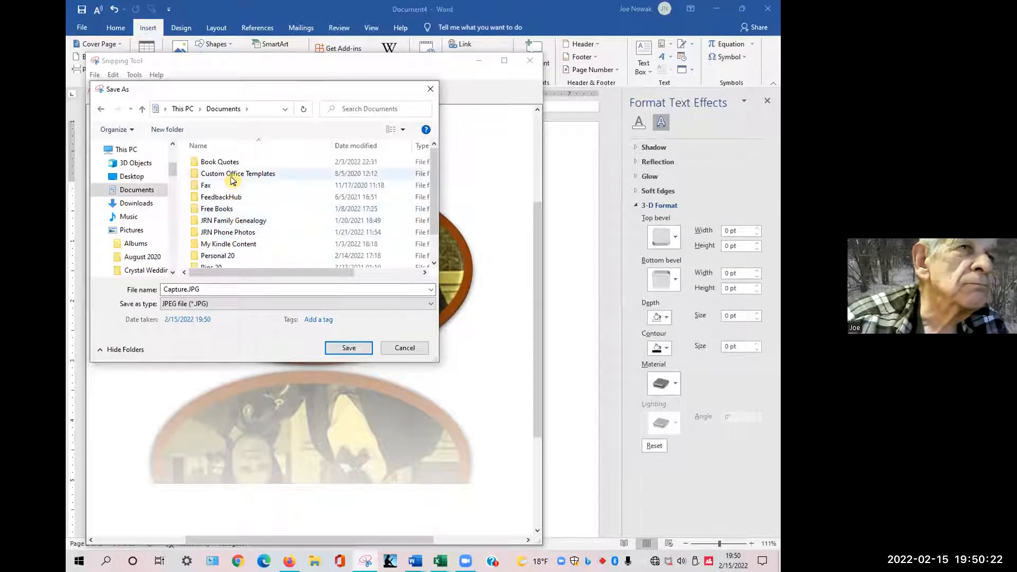
double_click(218, 255)
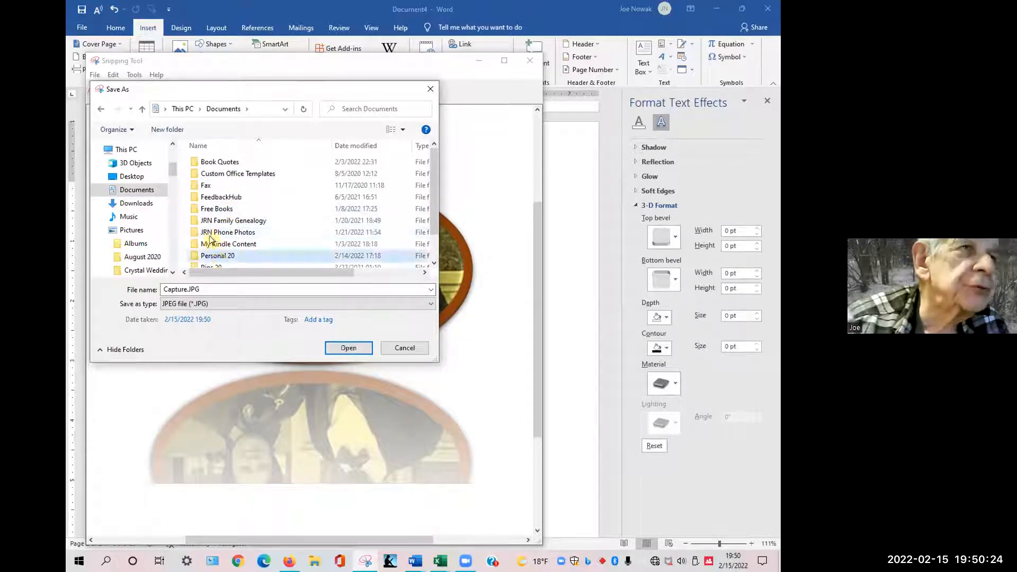
double_click(212, 179)
double_click(263, 181)
double_click(219, 289)
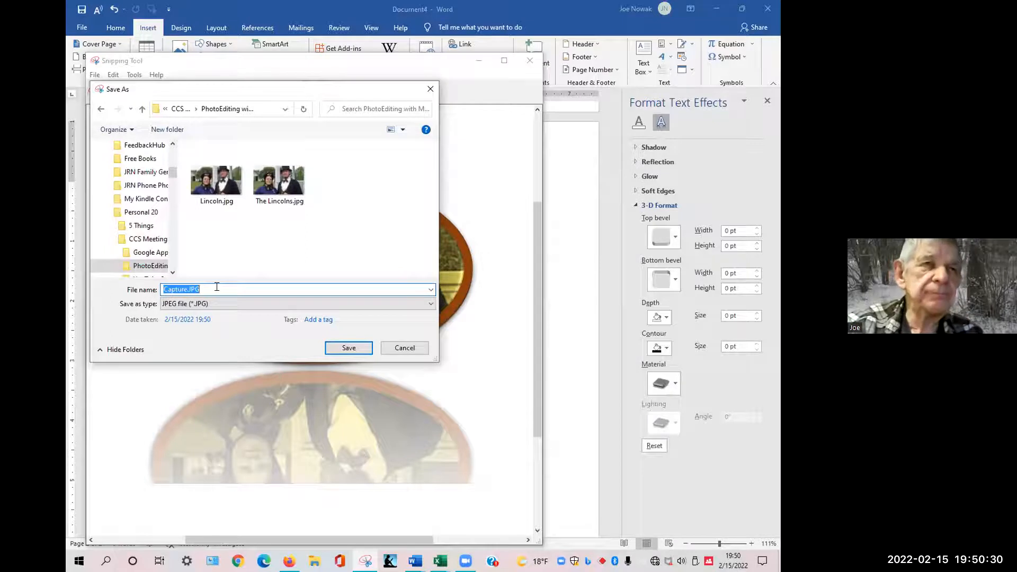
Name the snip file Lincoln with Reflection and save it.
type("Lincoln ")
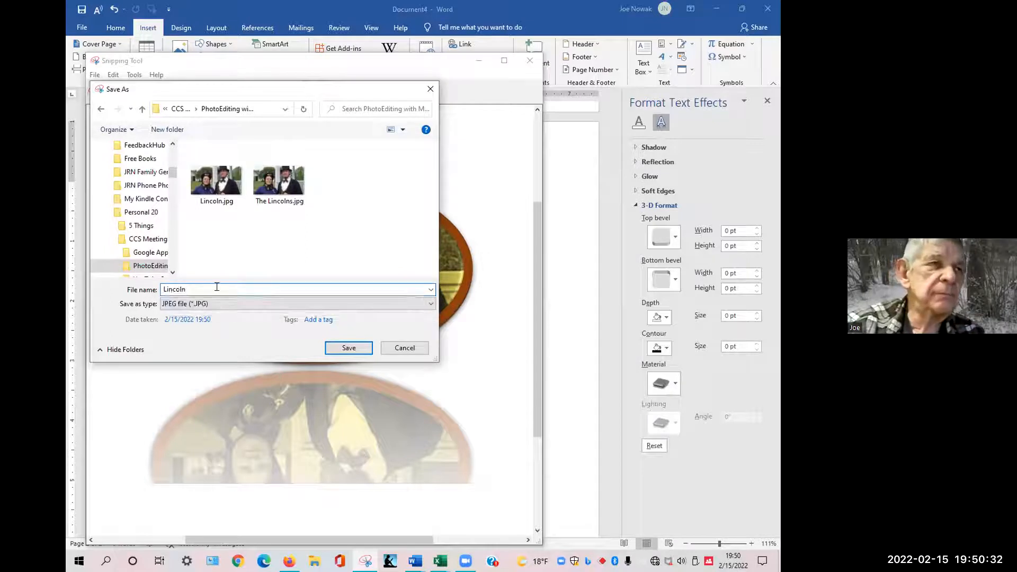
type("with Reflection")
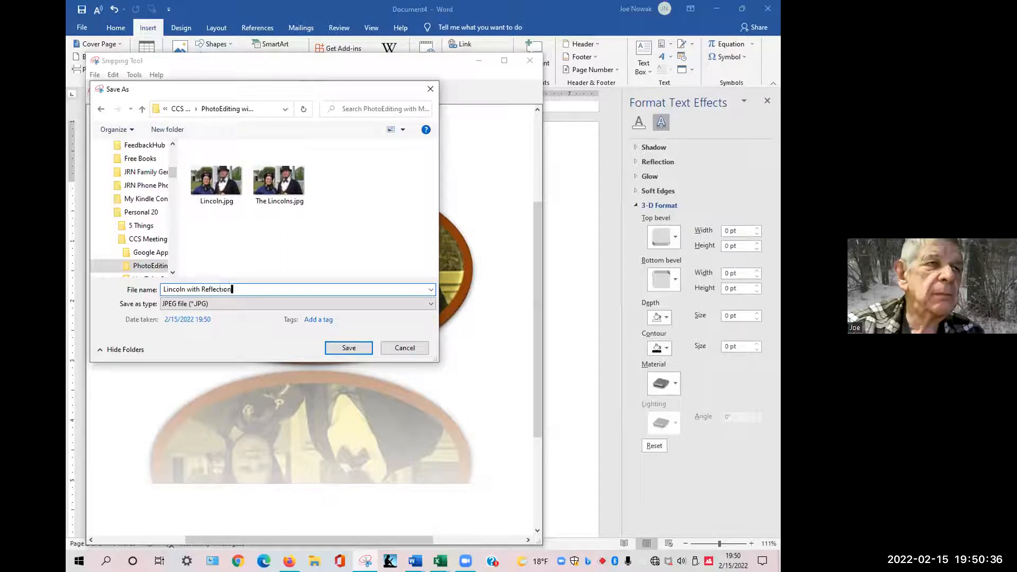
key("Return")
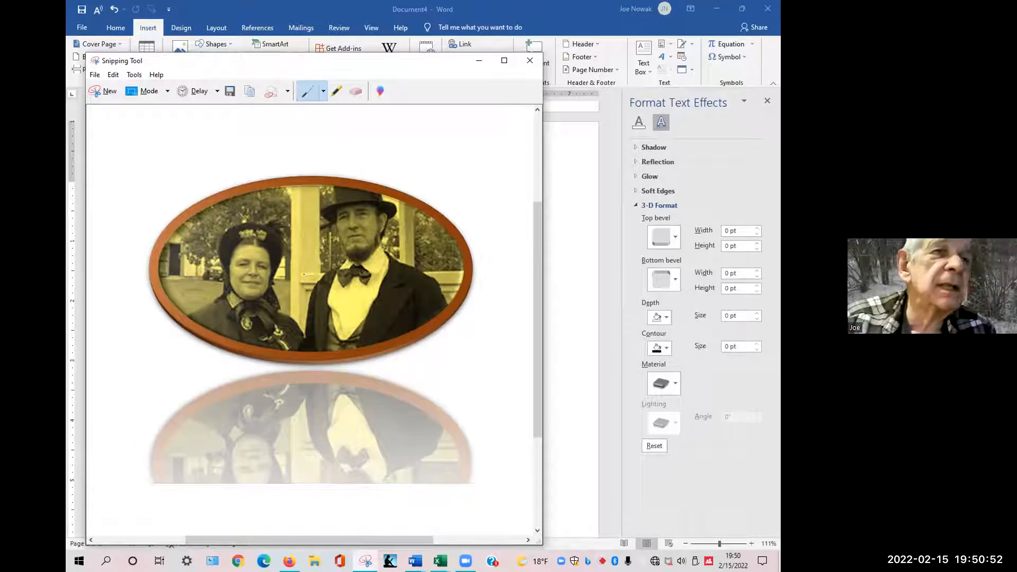
Close the Format Text Effects pane and delete the couple's picture from Document4.
left_click(764, 102)
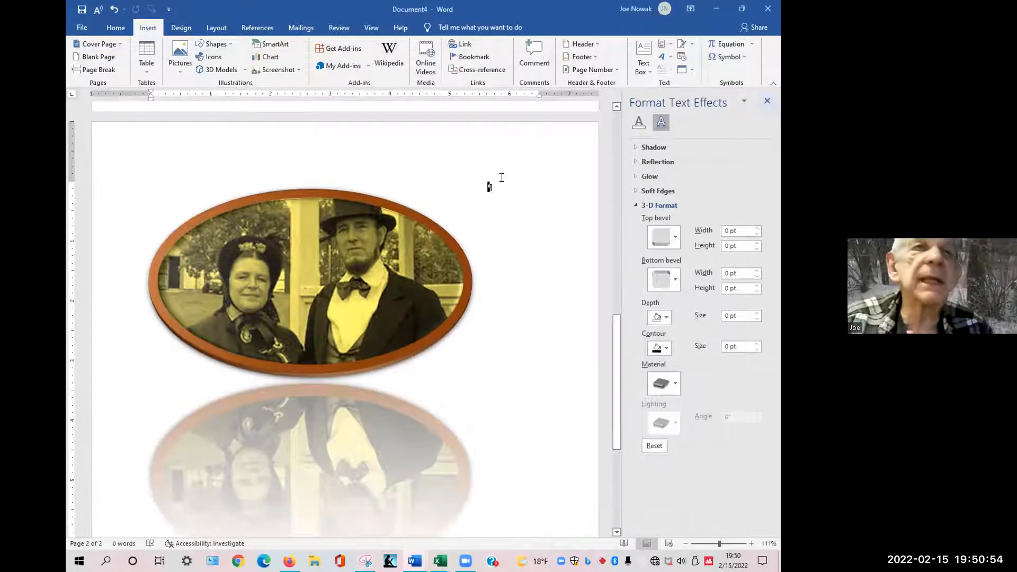
left_click(763, 101)
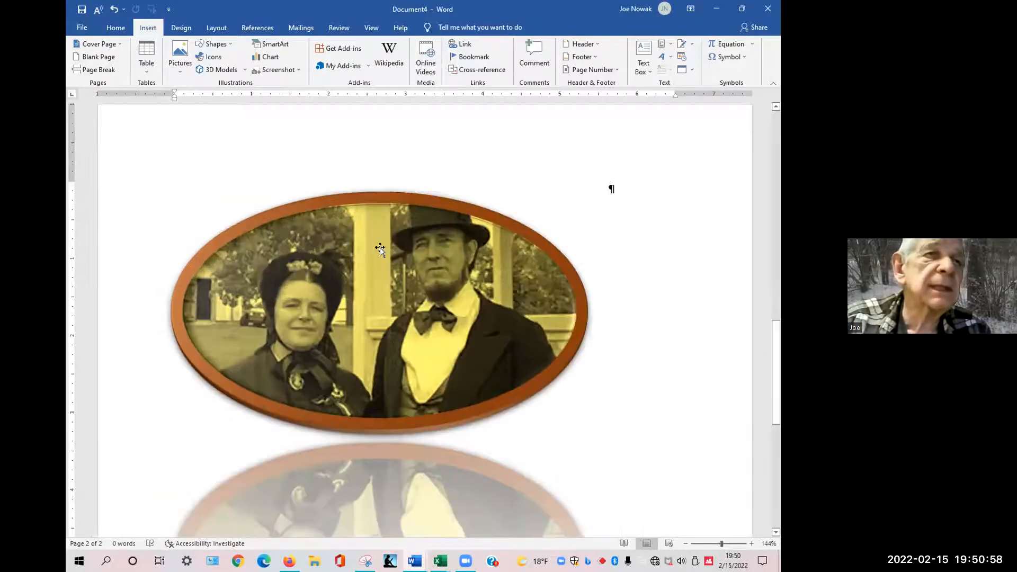
left_click(380, 249)
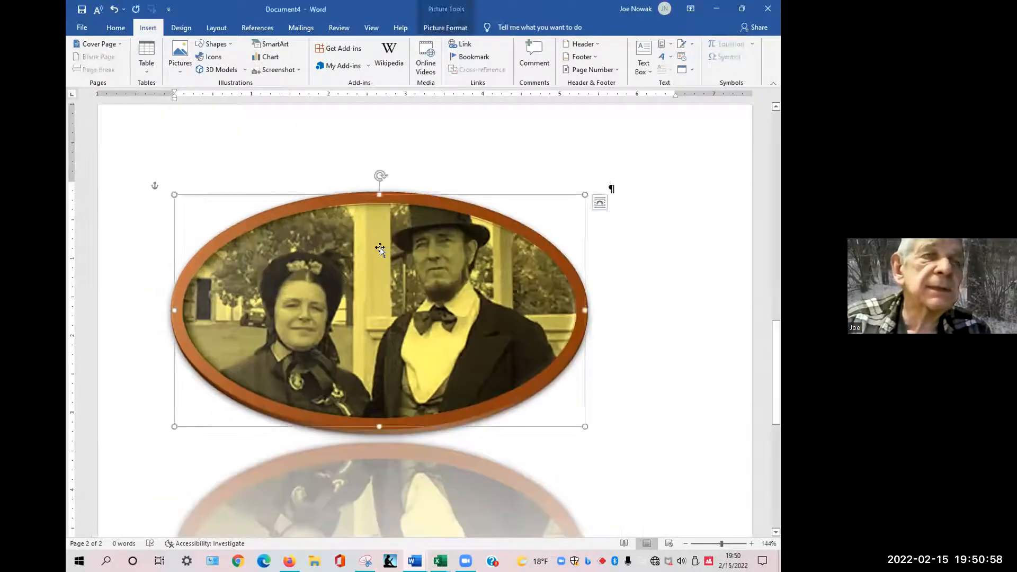
key("Delete")
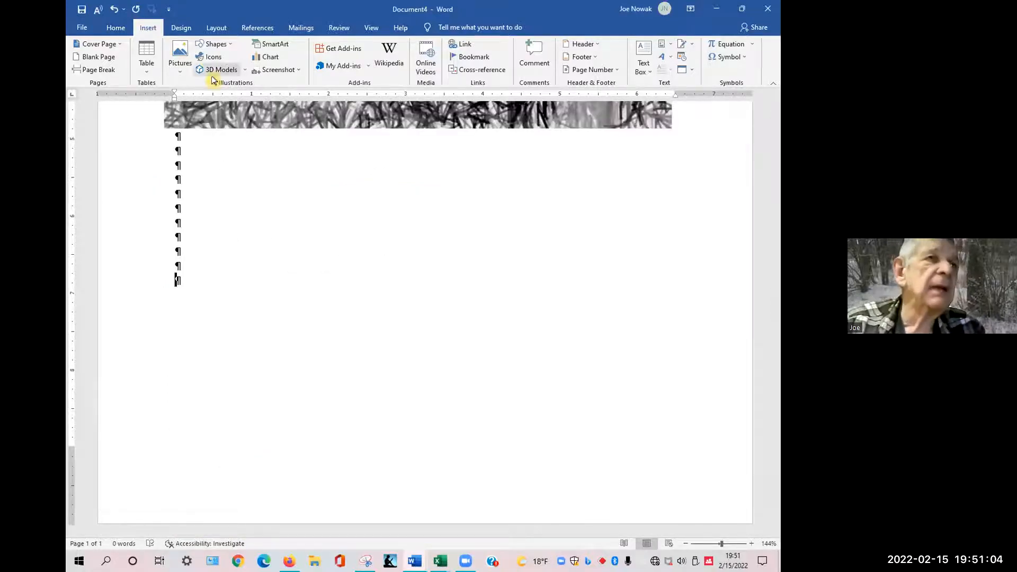
Insert the picture Lincoln with Reflection.JPG from the PhotoEditing folder on this device.
left_click(180, 74)
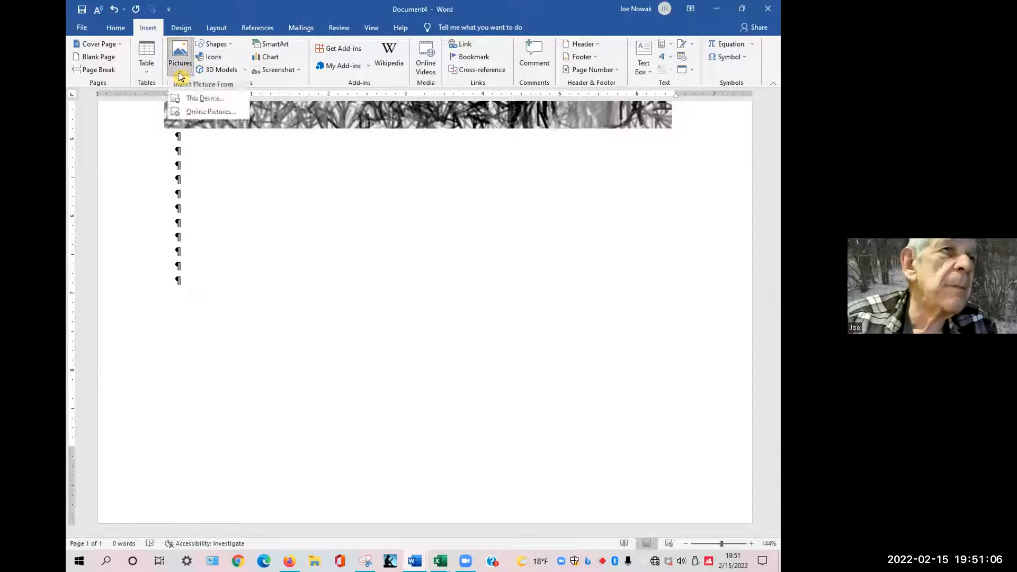
left_click(183, 99)
left_click(280, 328)
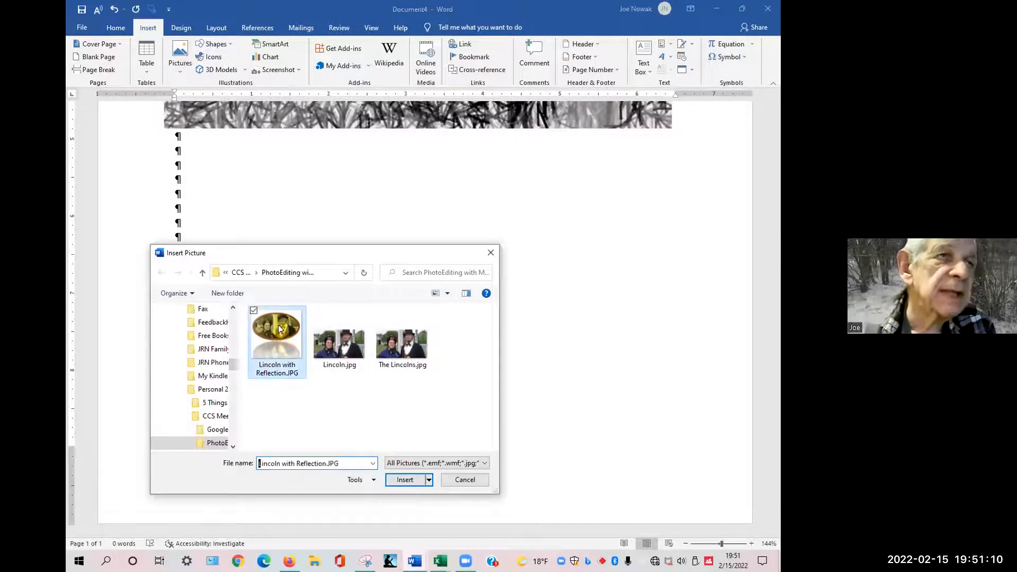
left_click(406, 479)
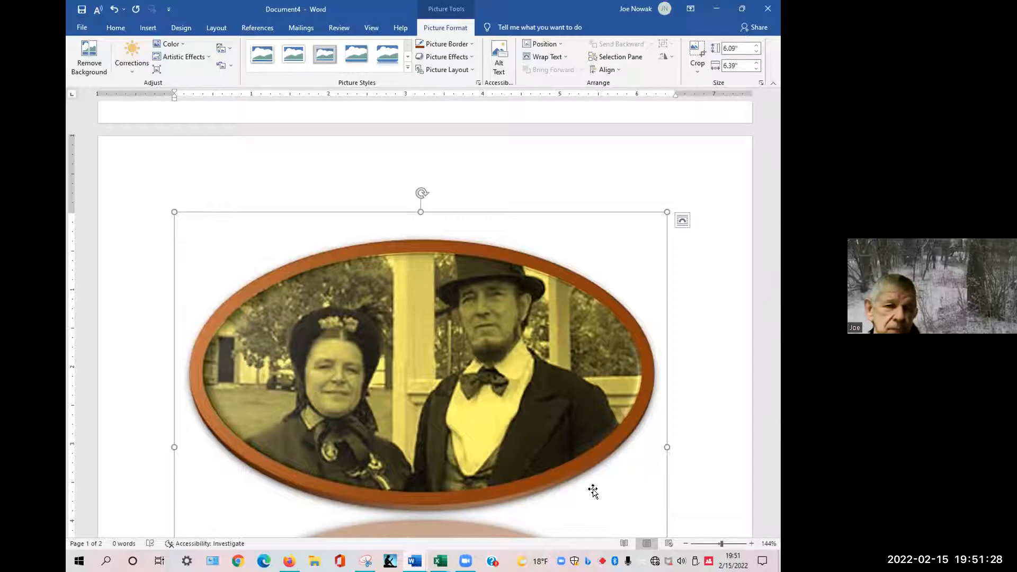
Open the print preview to view the inserted picture with its reflection.
scroll(516, 412, "down", 3)
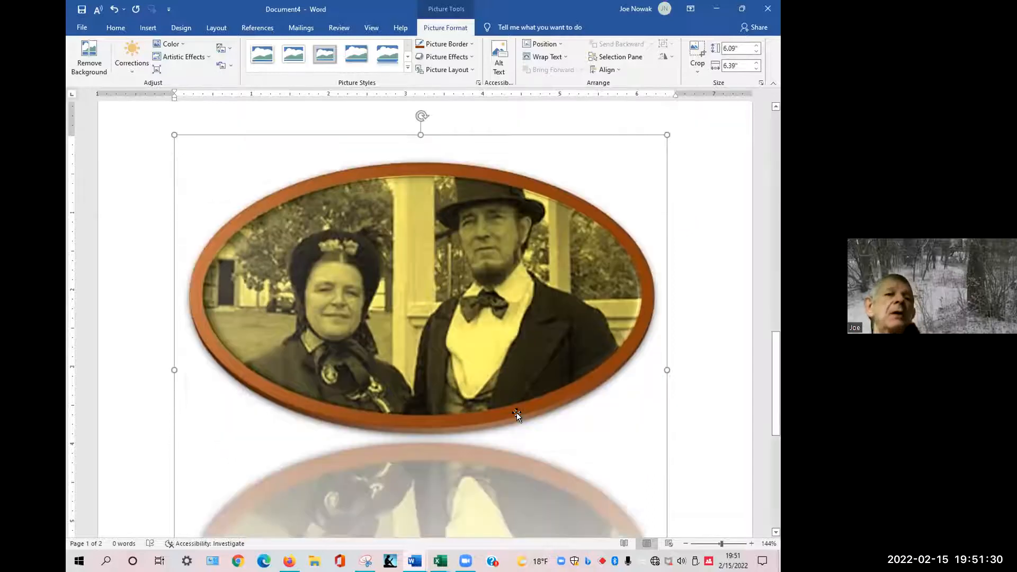
scroll(393, 338, "down", 1)
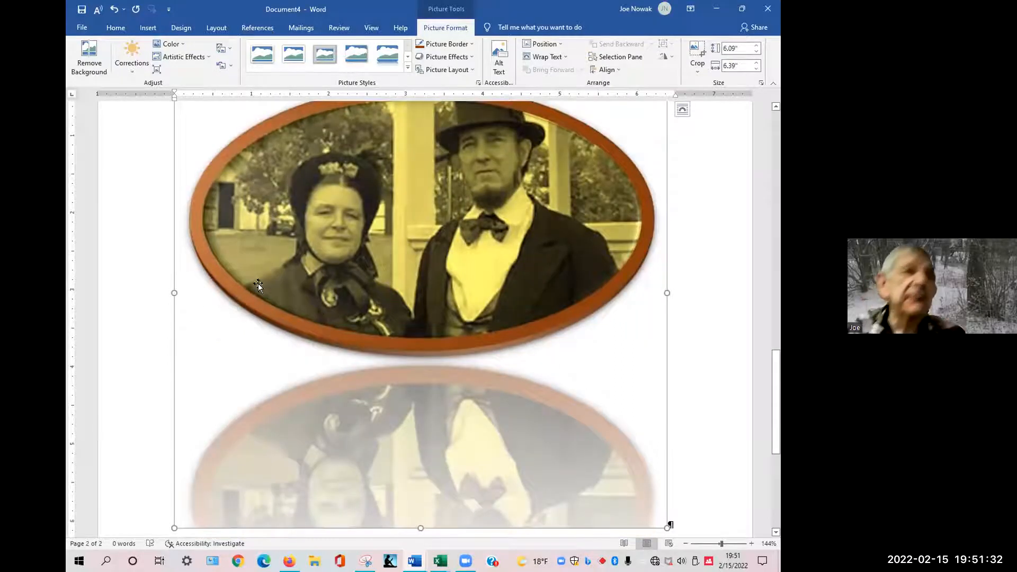
right_click(303, 259)
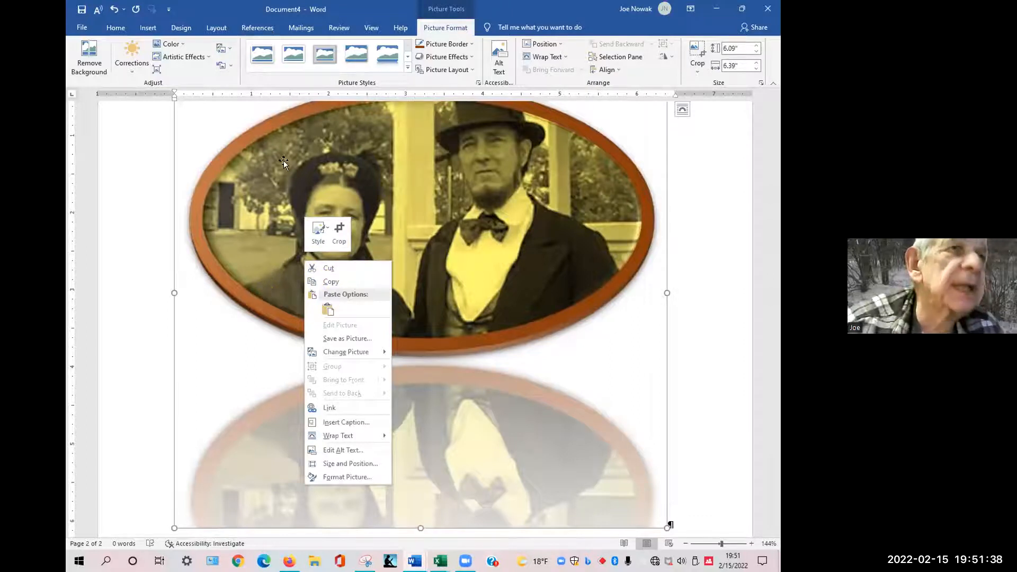
left_click(265, 290)
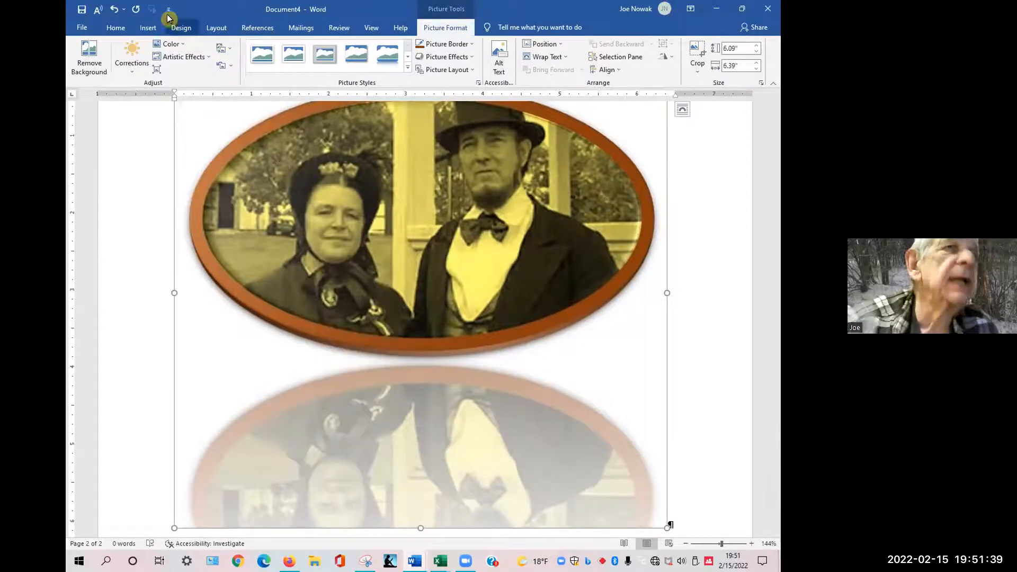
left_click(82, 30)
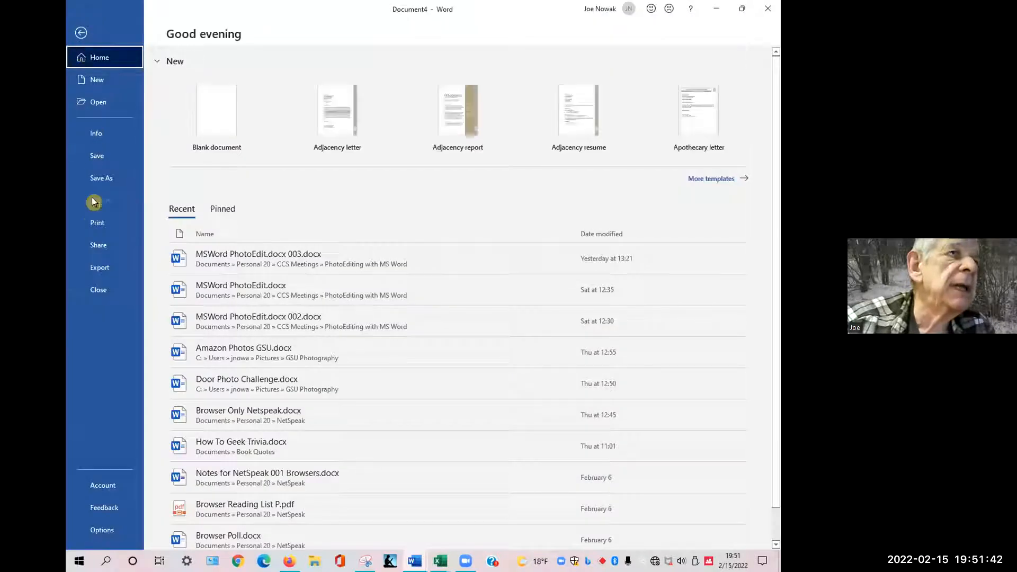
left_click(97, 226)
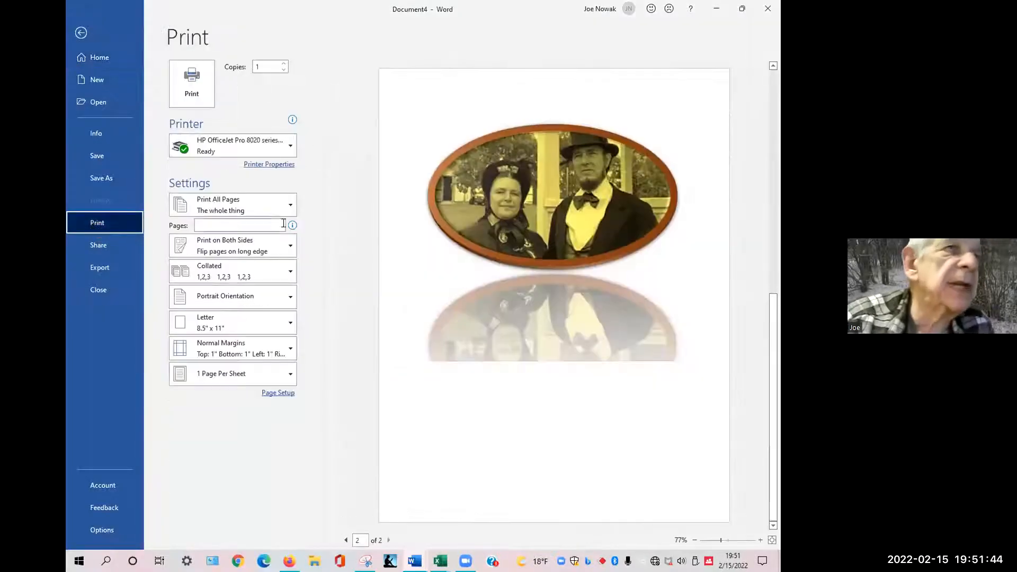
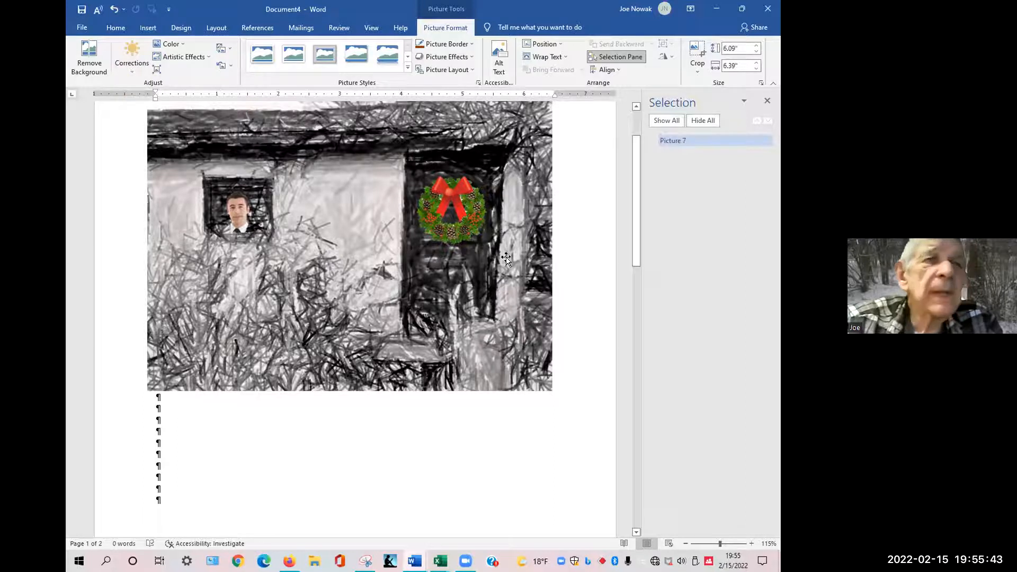
Close the Selection pane beside the house picture in Document4.
left_click(768, 101)
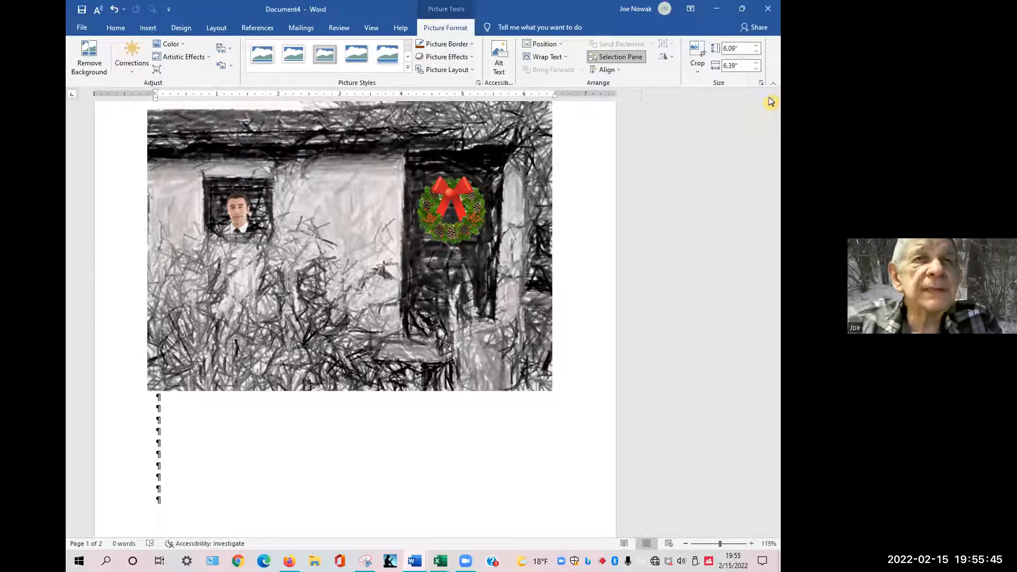
scroll(578, 312, "up", 3)
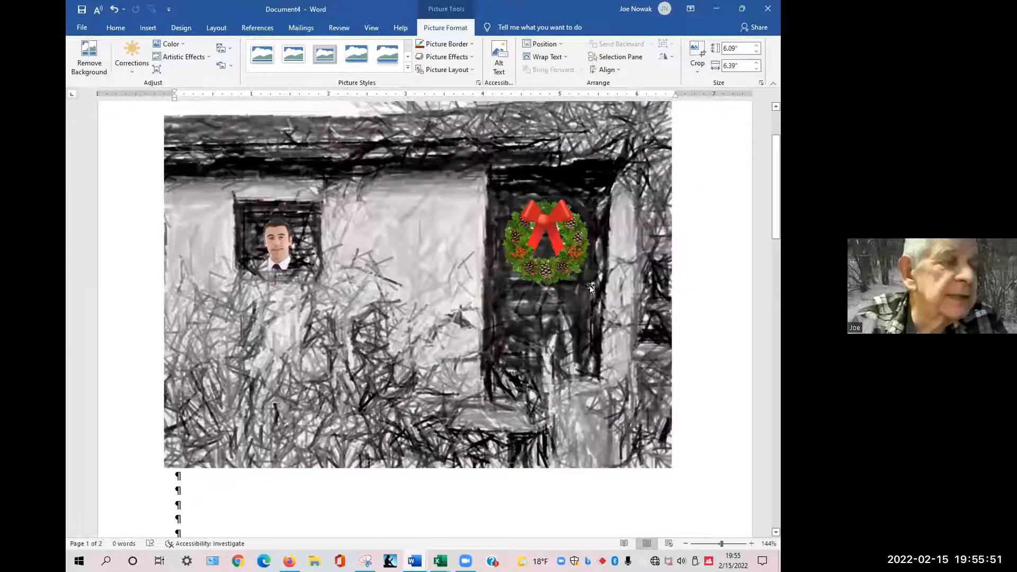
scroll(588, 286, "up", 3)
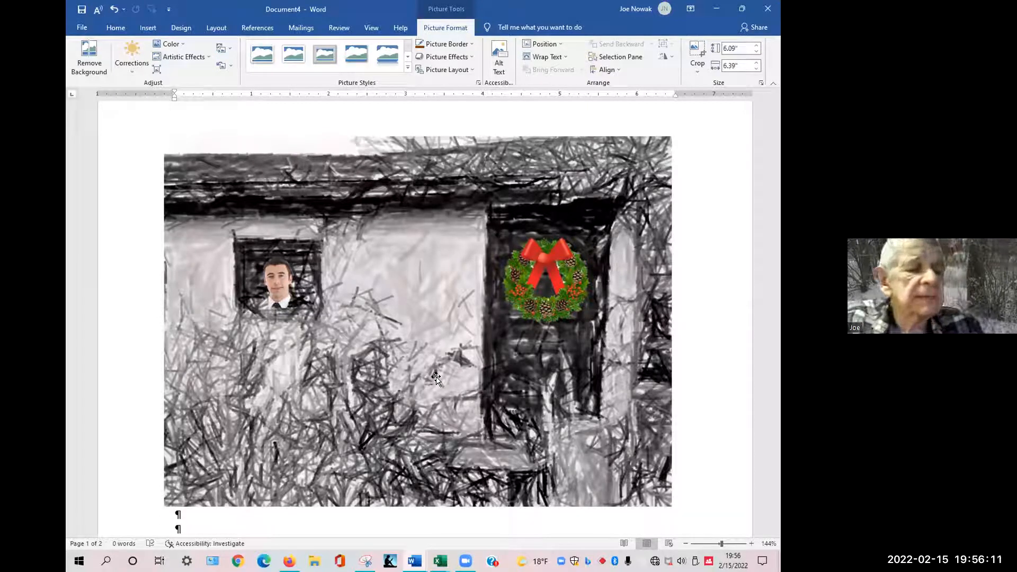
key("alt")
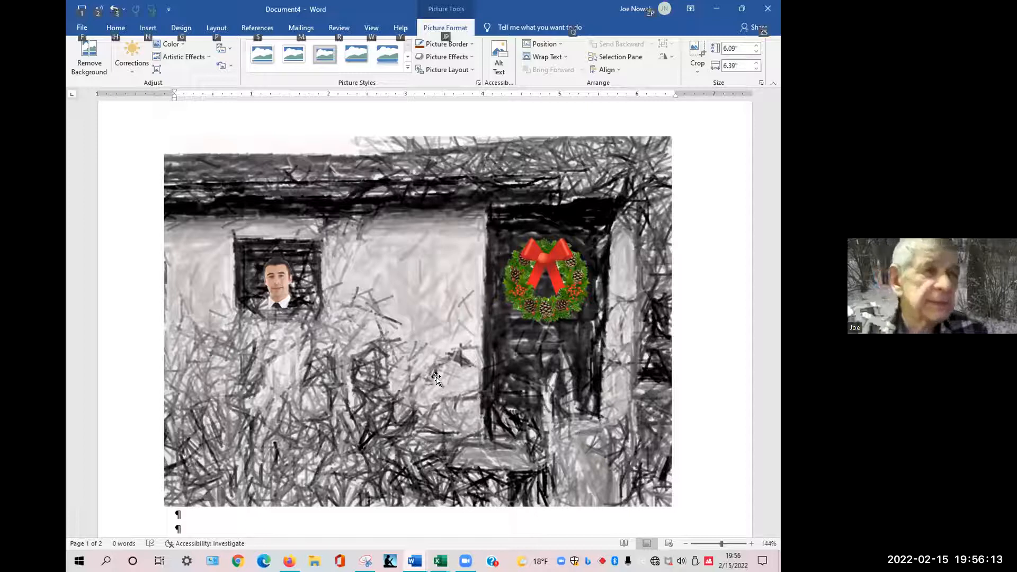
key("alt+Tab")
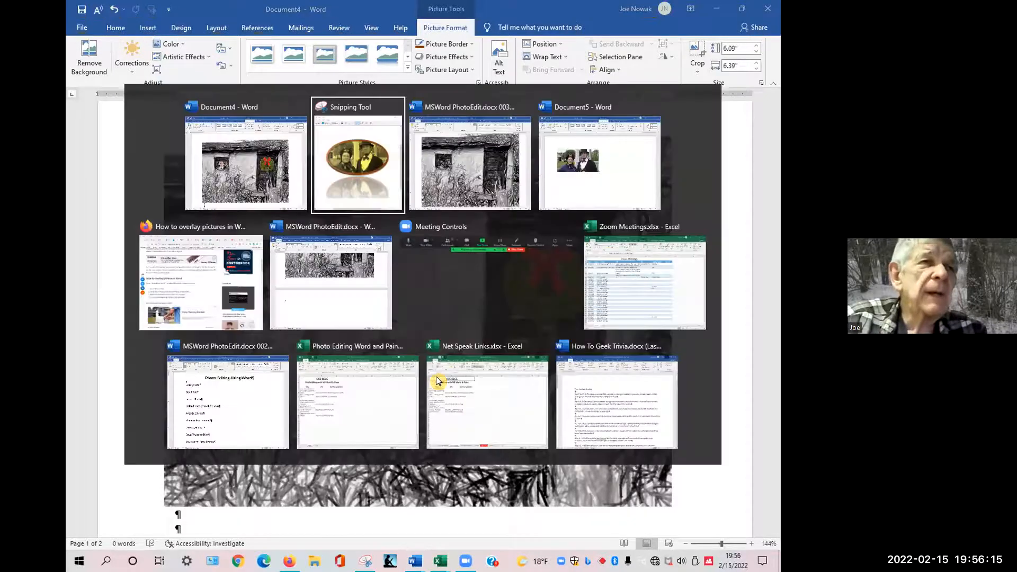
key("Tab")
key("Tab")
key("Tab")
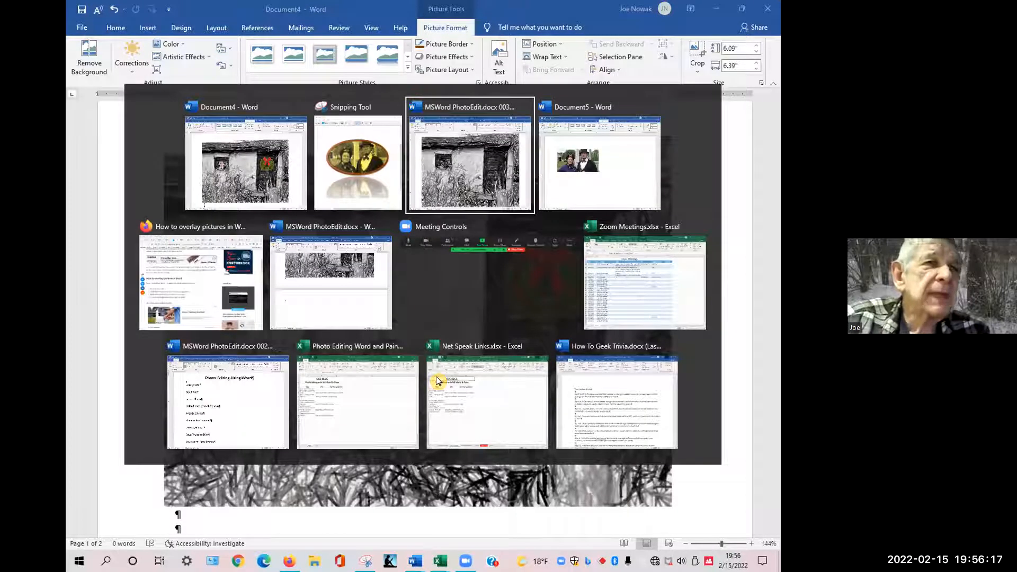
key("Escape")
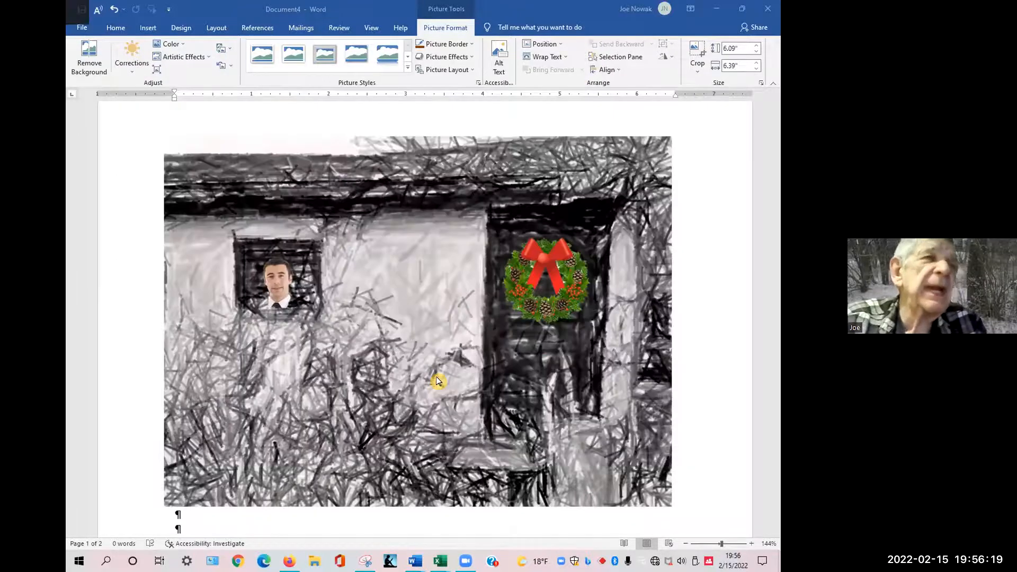
Switch to Firefox and read through the Search Engine Journal article listing free stock photo sites.
key("alt+Tab")
left_click(146, 32)
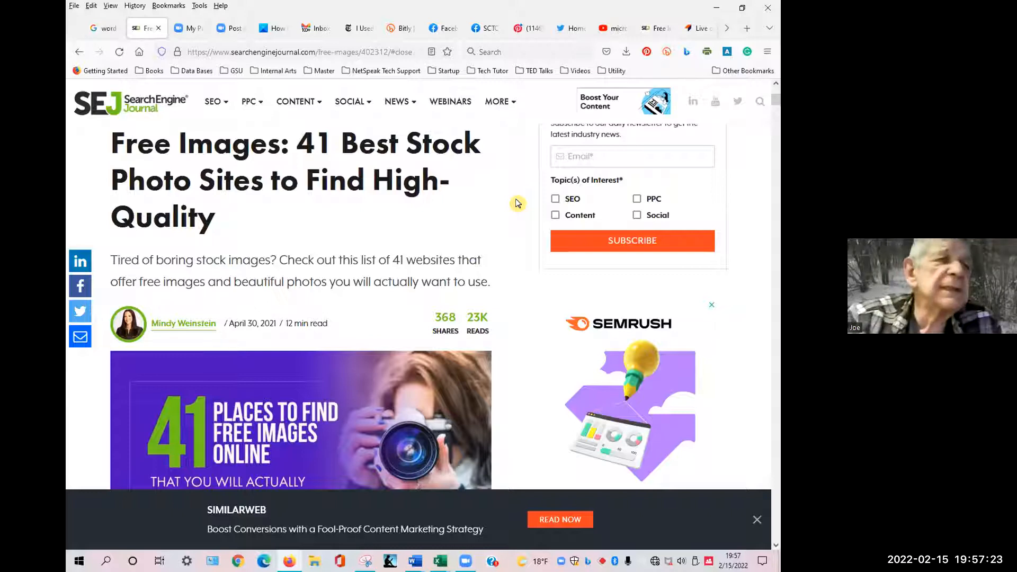
scroll(517, 203, "down", 7)
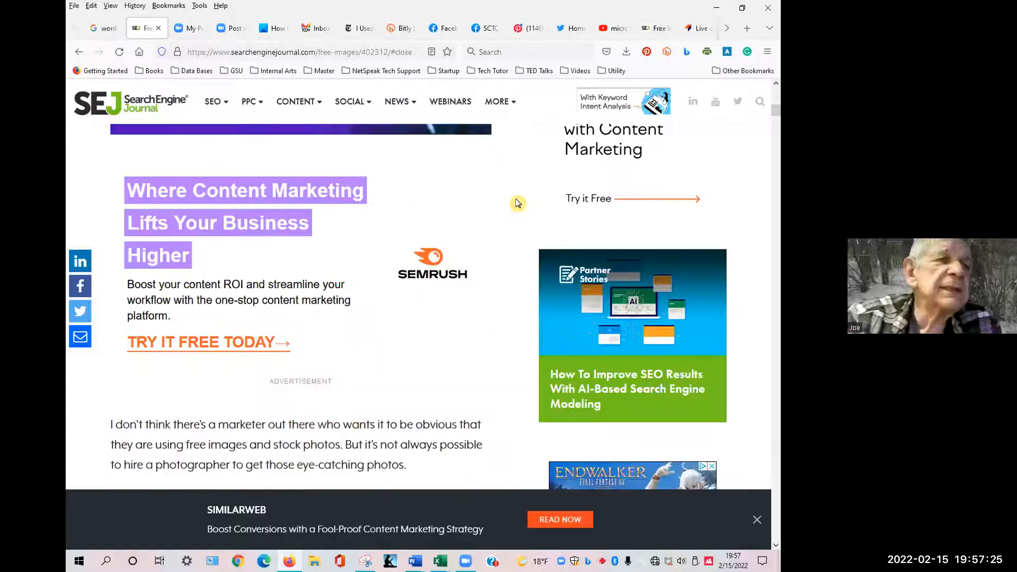
scroll(517, 202, "down", 15)
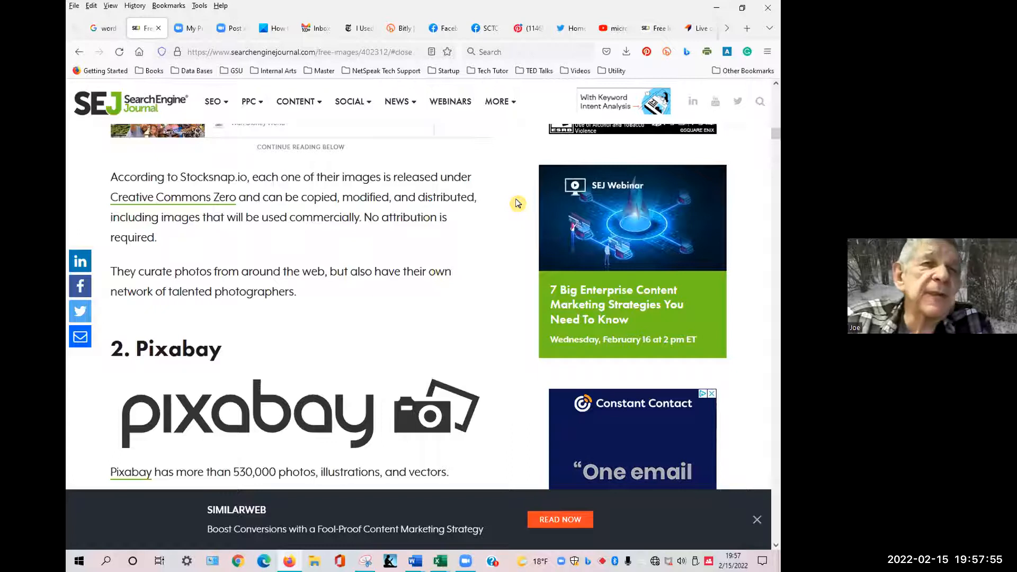
scroll(518, 202, "down", 4)
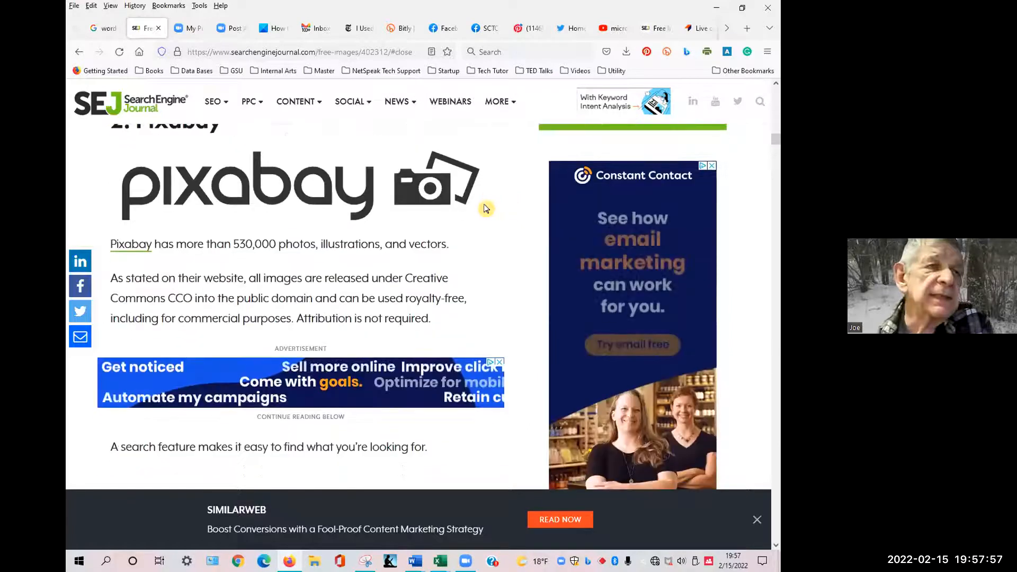
scroll(486, 208, "down", 2)
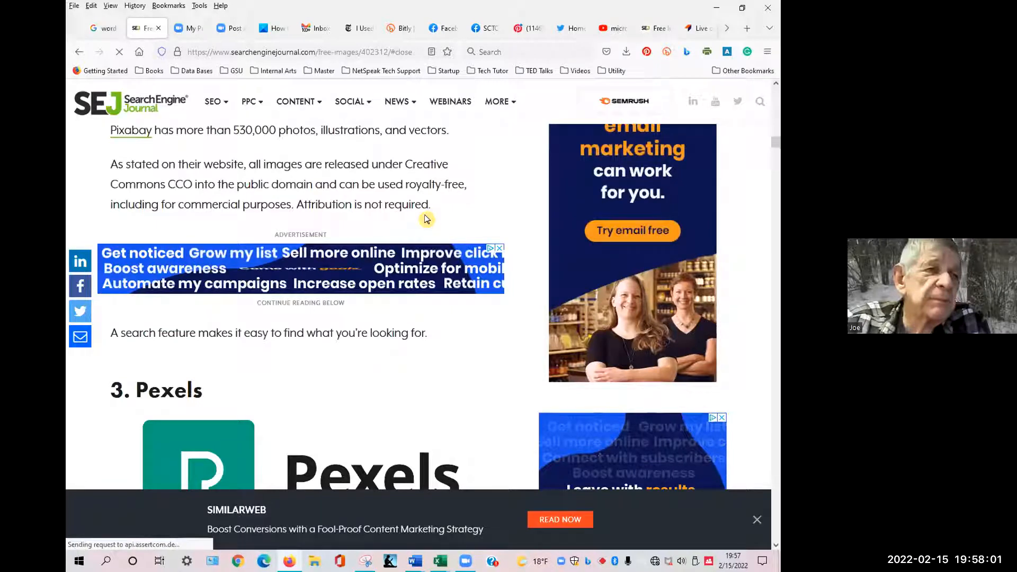
scroll(417, 220, "down", 2)
scroll(416, 221, "down", 5)
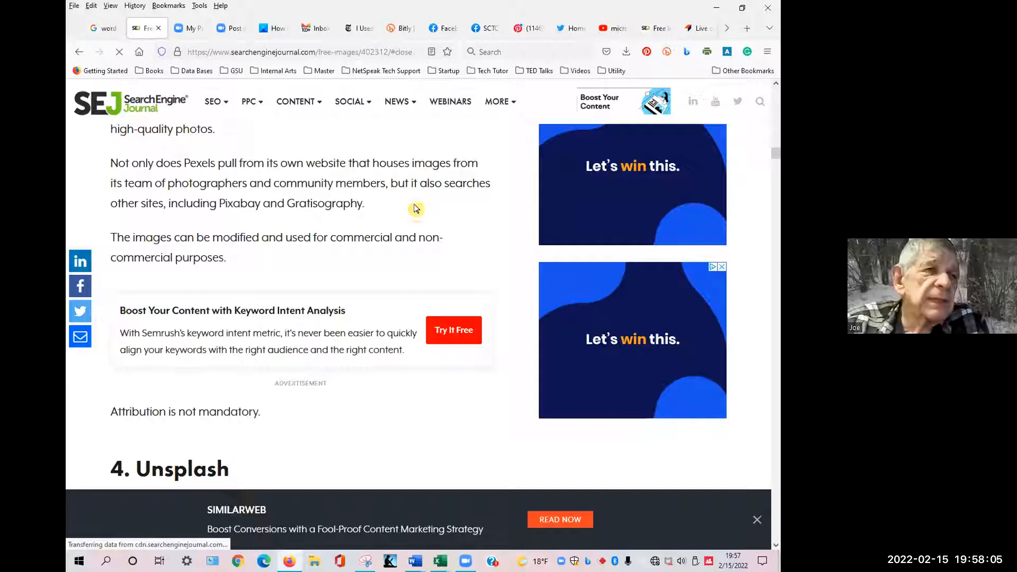
scroll(417, 212, "down", 10)
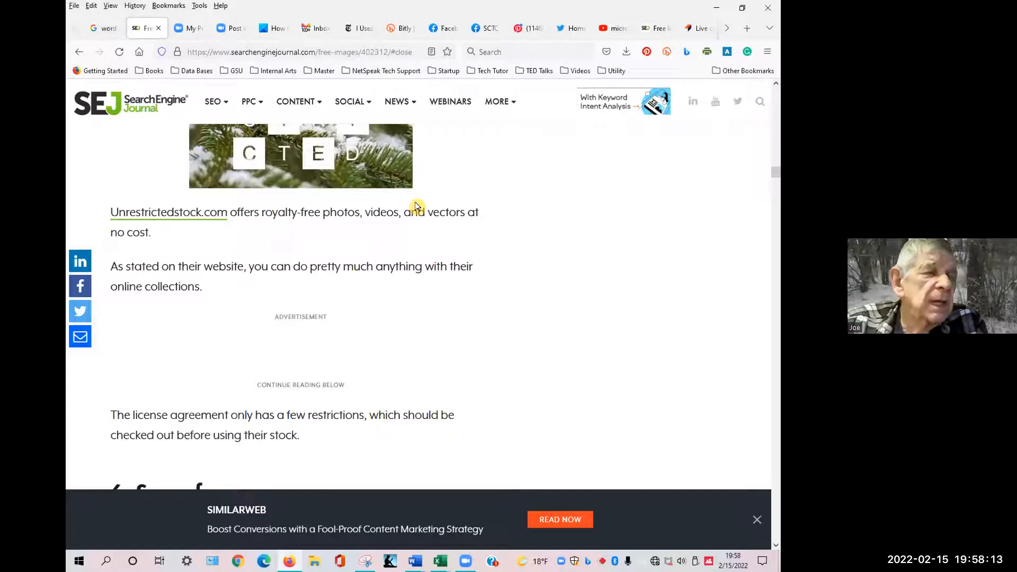
scroll(415, 206, "down", 15)
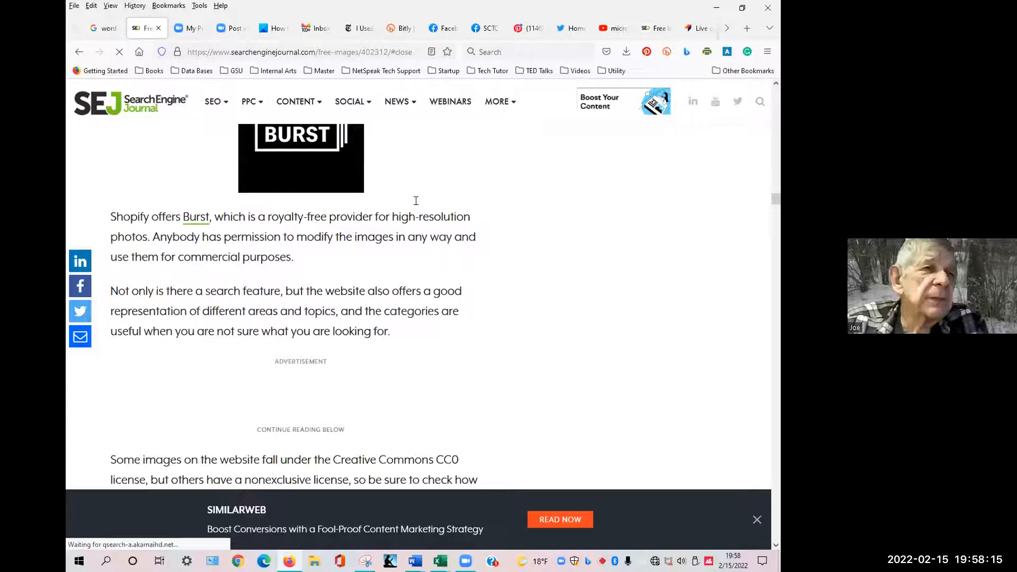
scroll(415, 197, "down", 5)
scroll(418, 194, "down", 3)
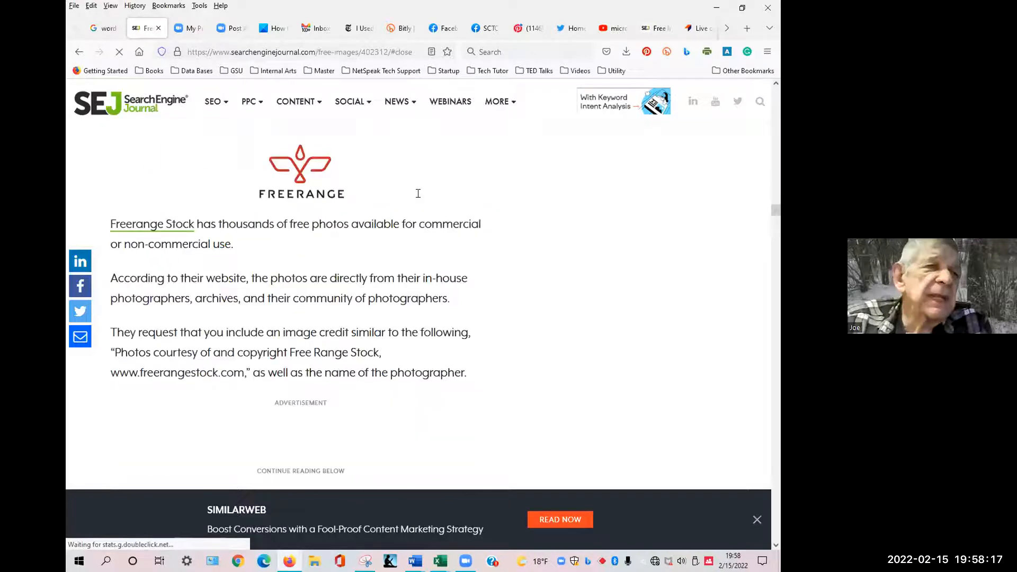
scroll(418, 193, "down", 18)
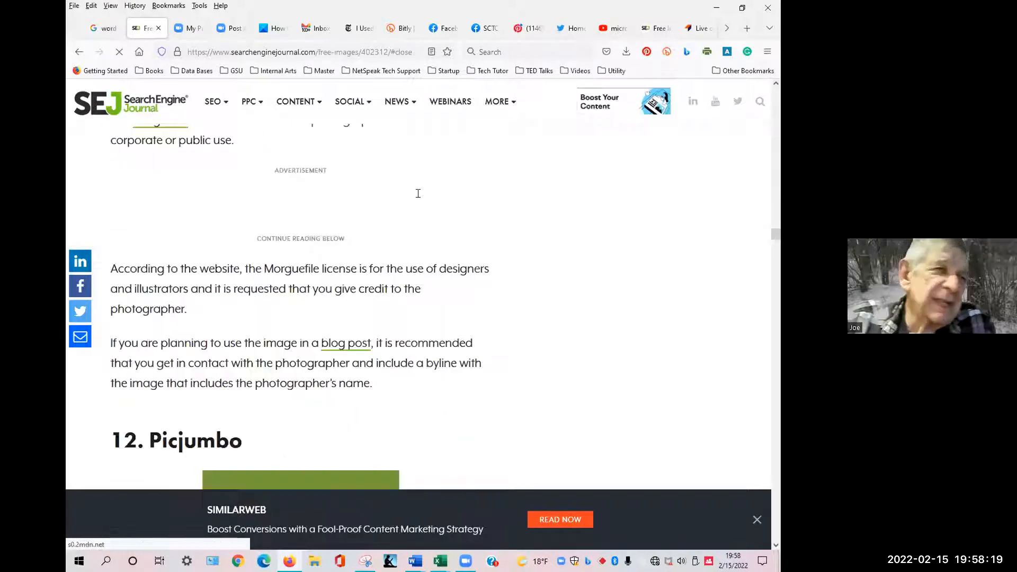
scroll(418, 193, "down", 12)
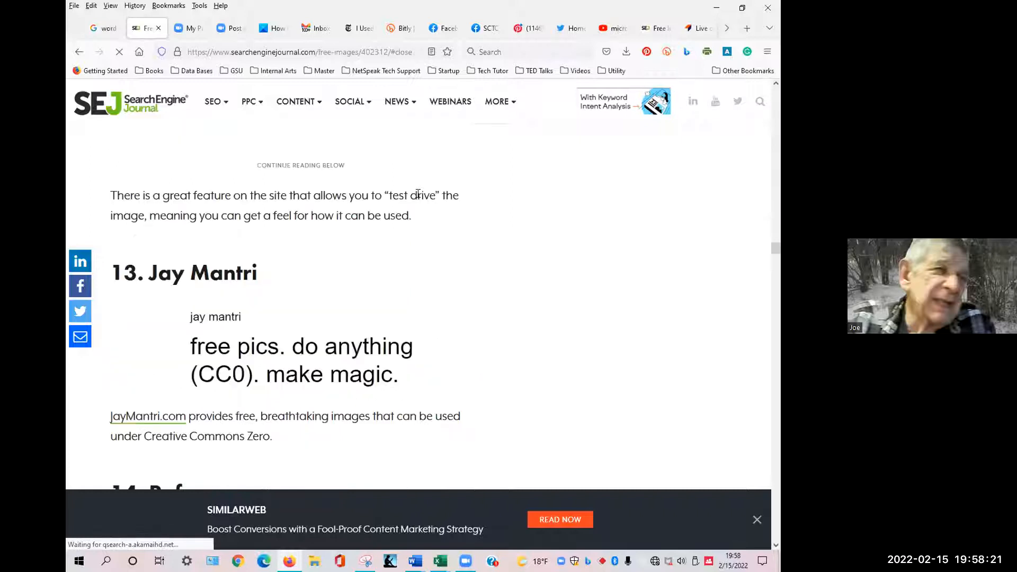
scroll(418, 193, "down", 20)
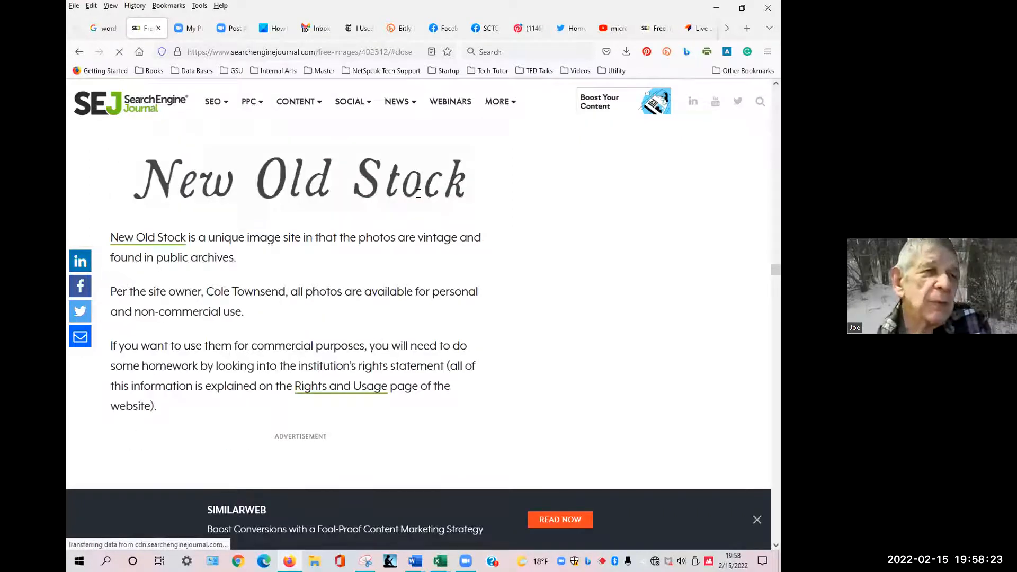
scroll(418, 193, "down", 12)
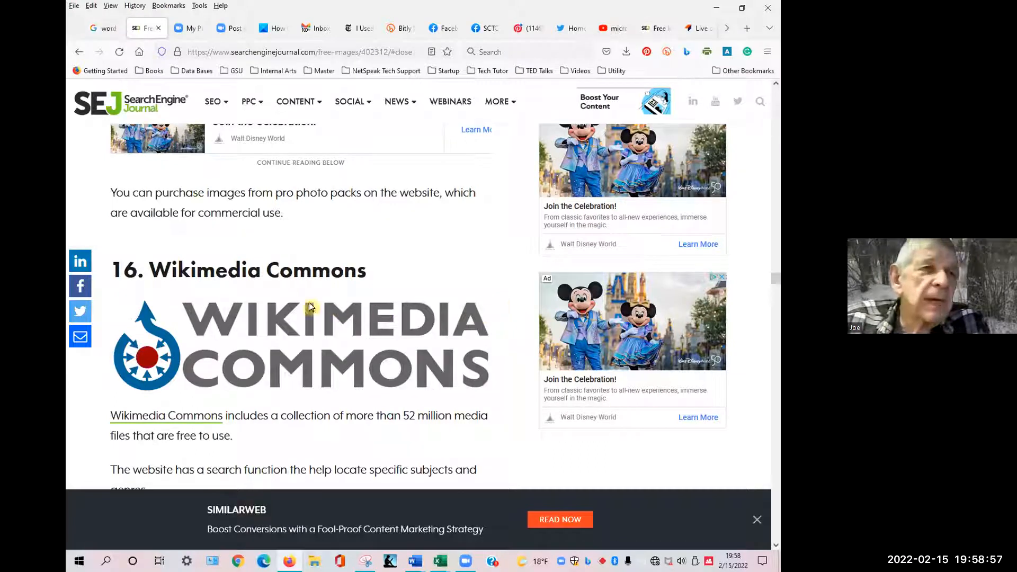
scroll(318, 320, "down", 1)
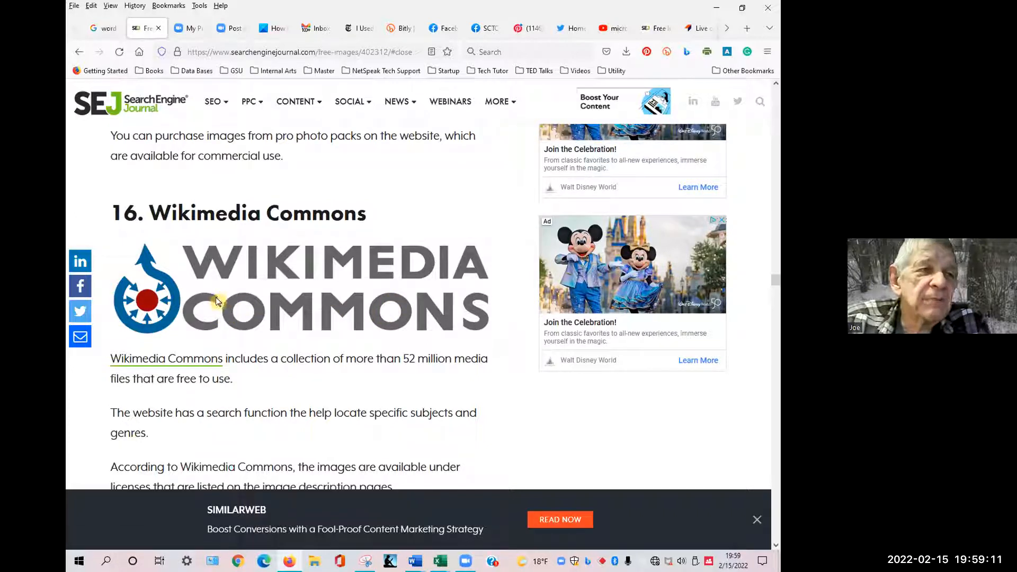
scroll(219, 302, "down", 2)
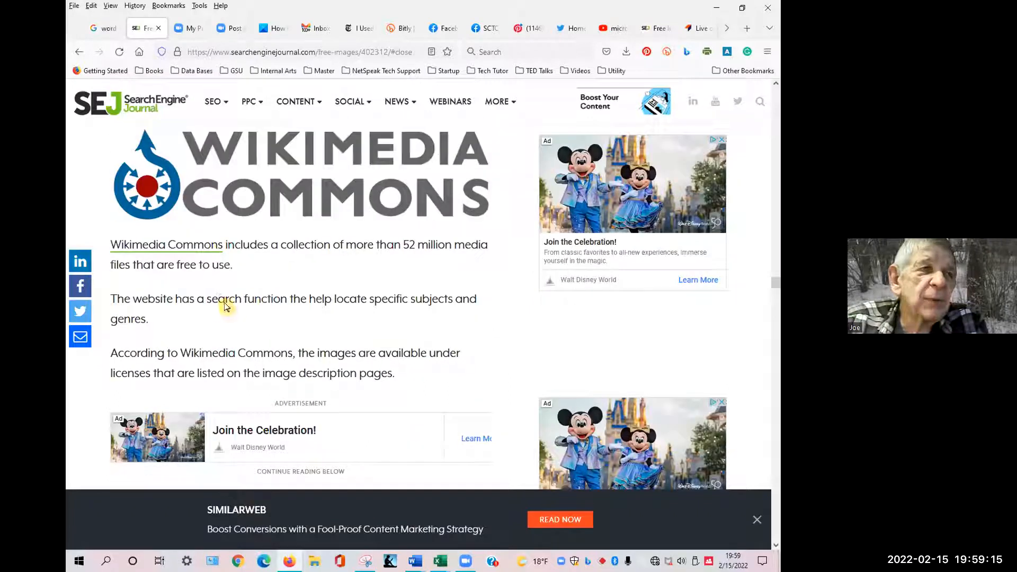
scroll(227, 305, "down", 7)
scroll(535, 323, "down", 10)
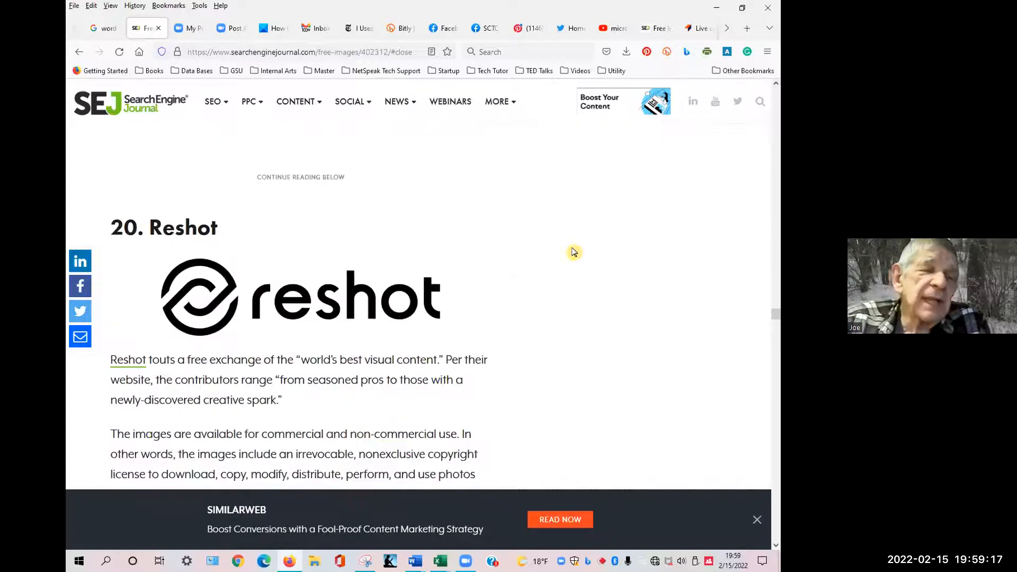
scroll(777, 371, "down", 5)
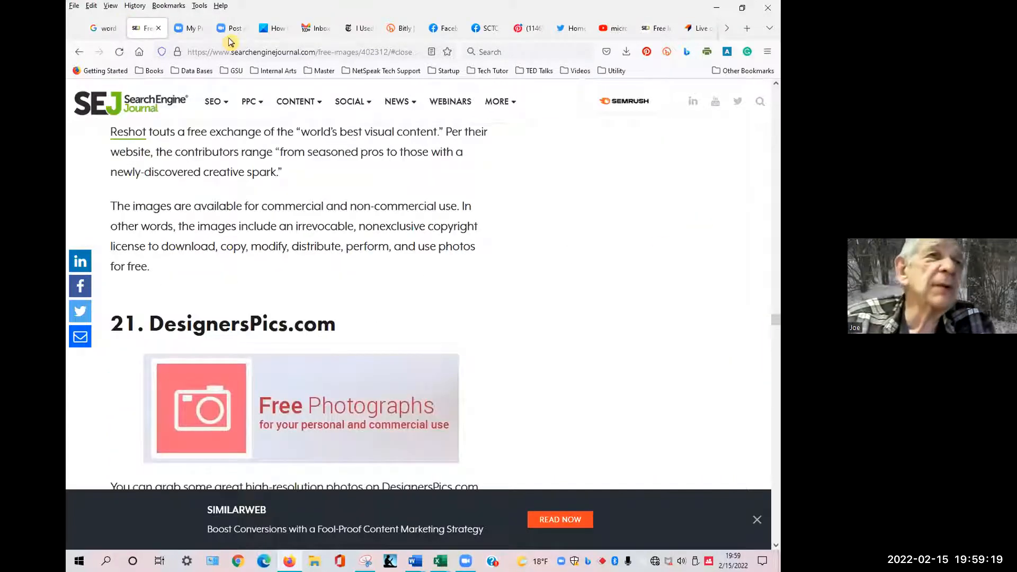
left_click(119, 51)
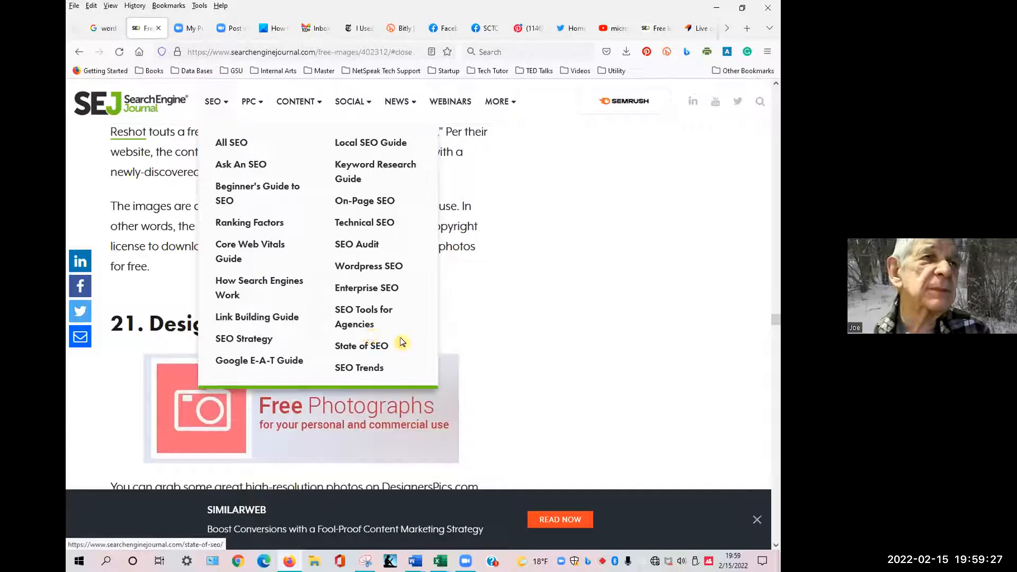
Return to Word, then search for Paint from the Start menu and open it.
key("alt+Tab")
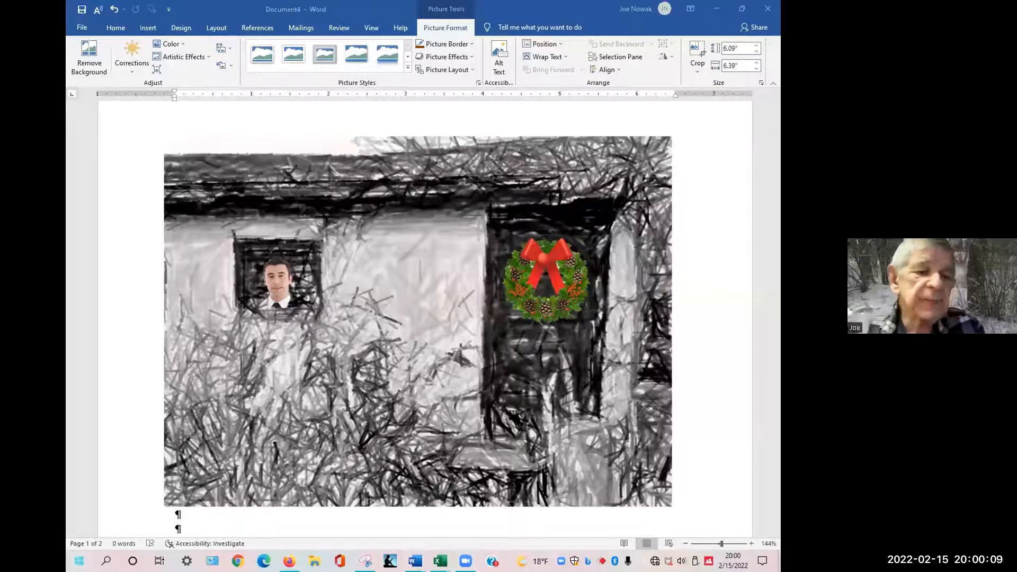
key("super")
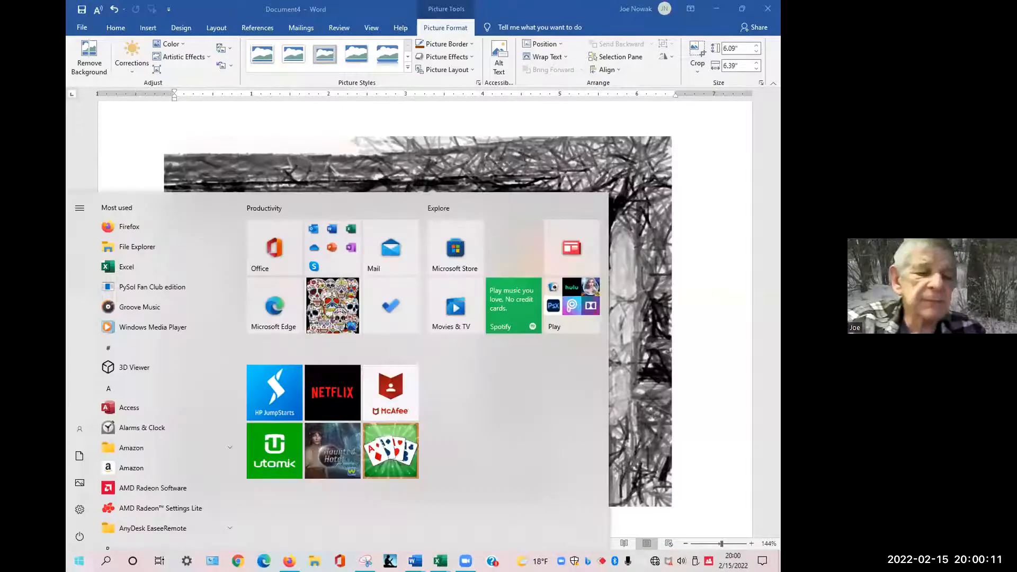
type("paint")
key("Return")
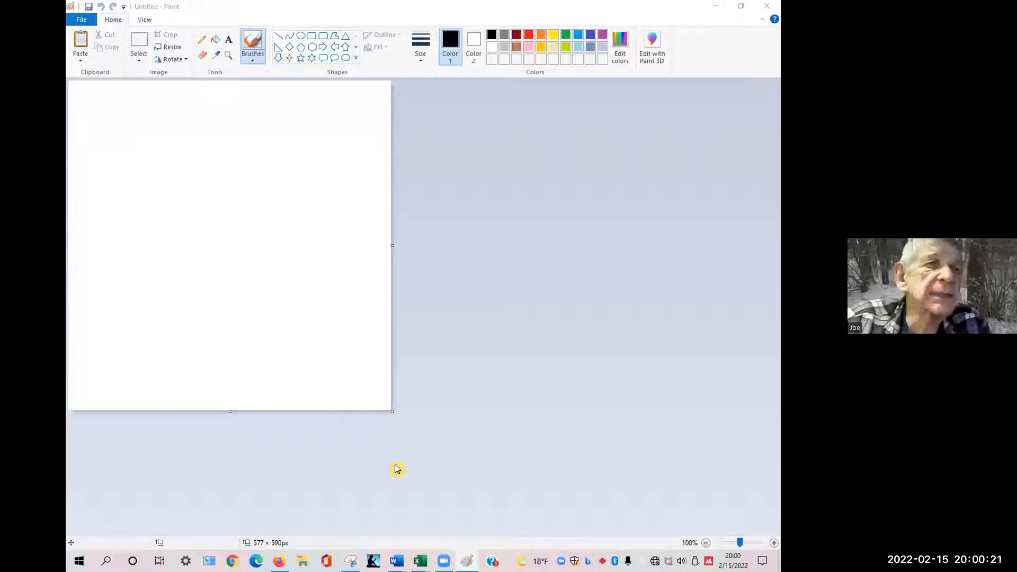
left_click(143, 119)
key("ctrl+z")
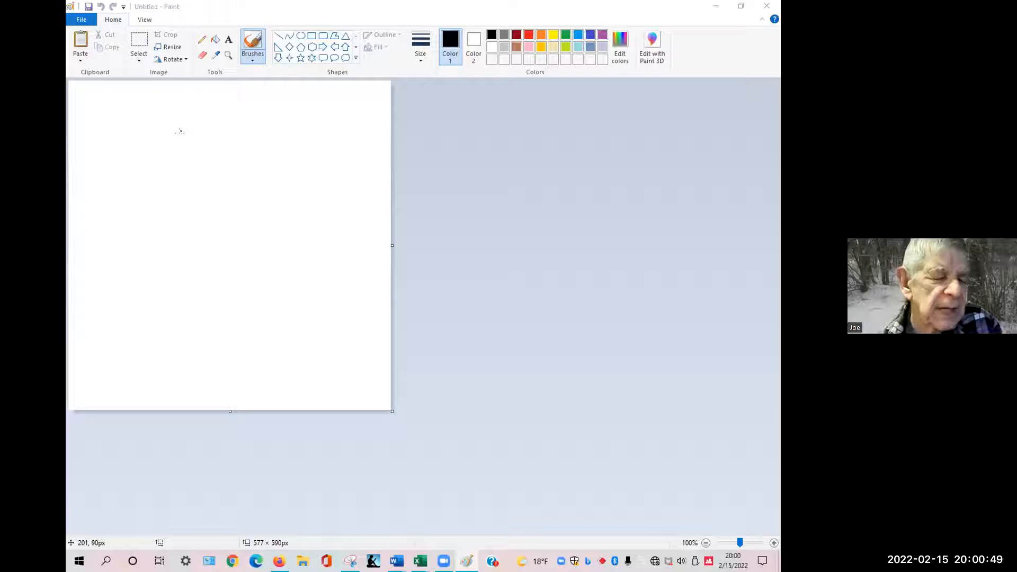
left_click(180, 136)
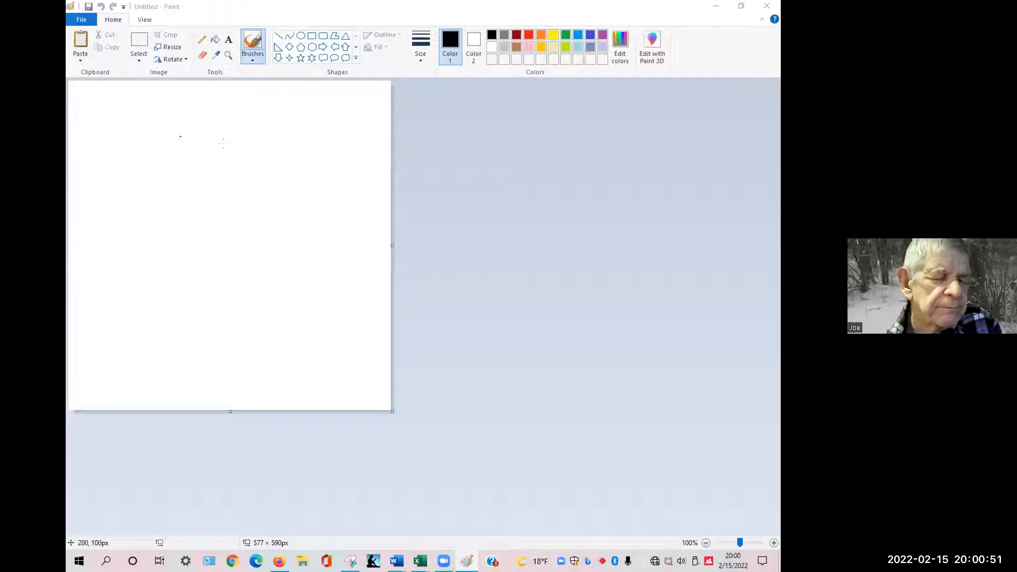
key("ctrl+z")
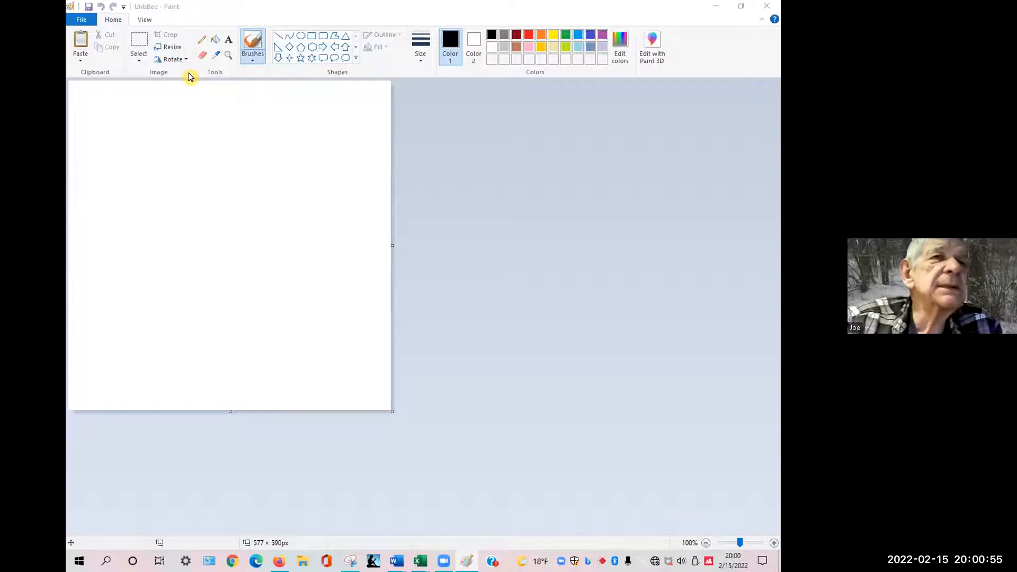
Switch back to the free images article in Firefox and review the Wikimedia Commons entry.
key("alt+Tab")
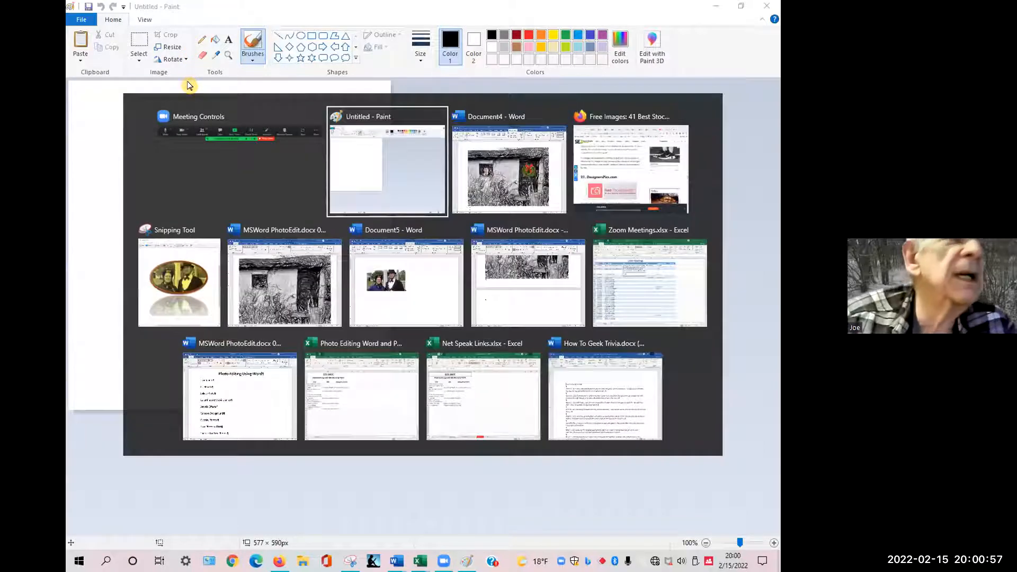
key("Tab")
key("Tab")
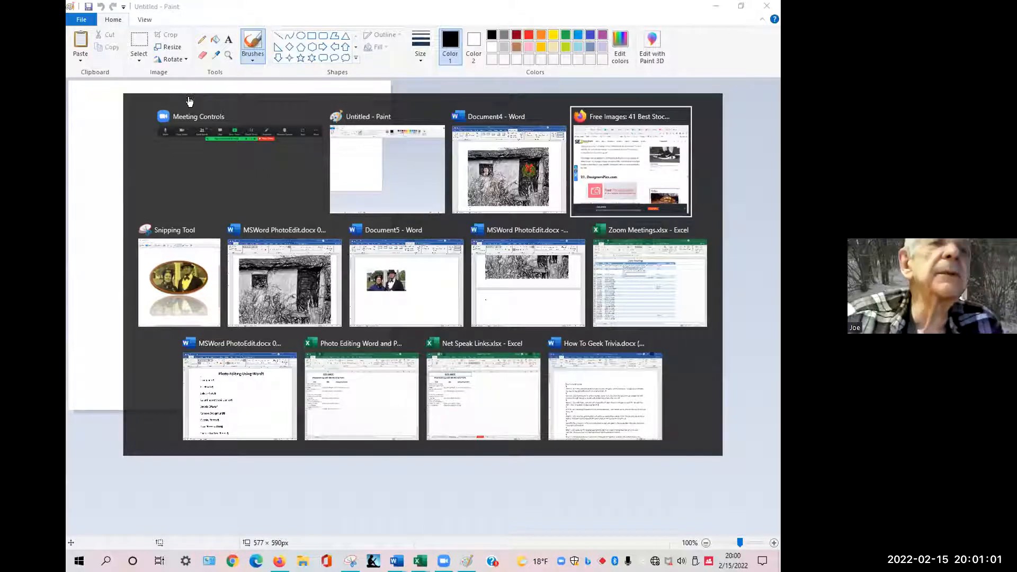
key("alt")
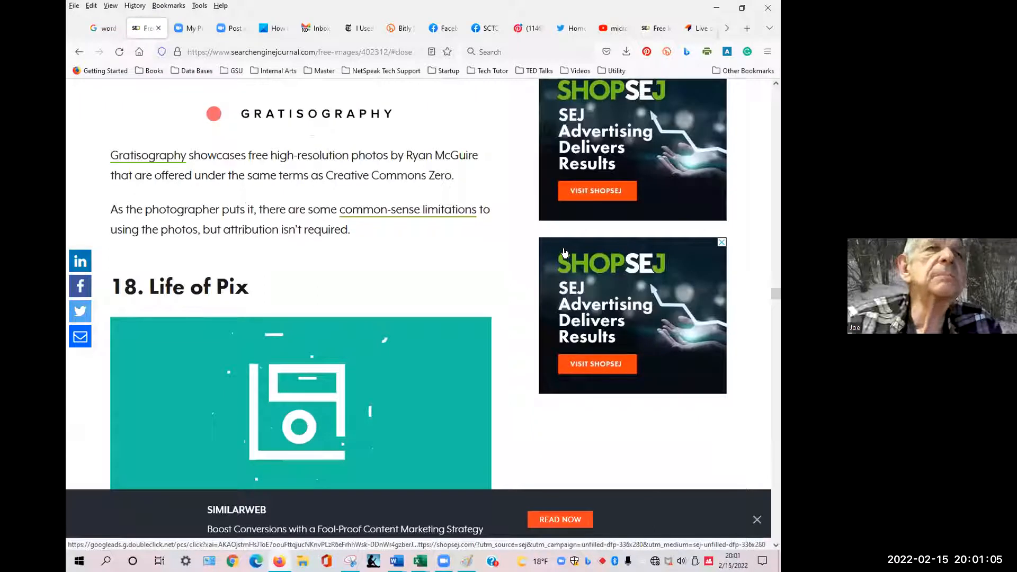
scroll(564, 253, "up", 10)
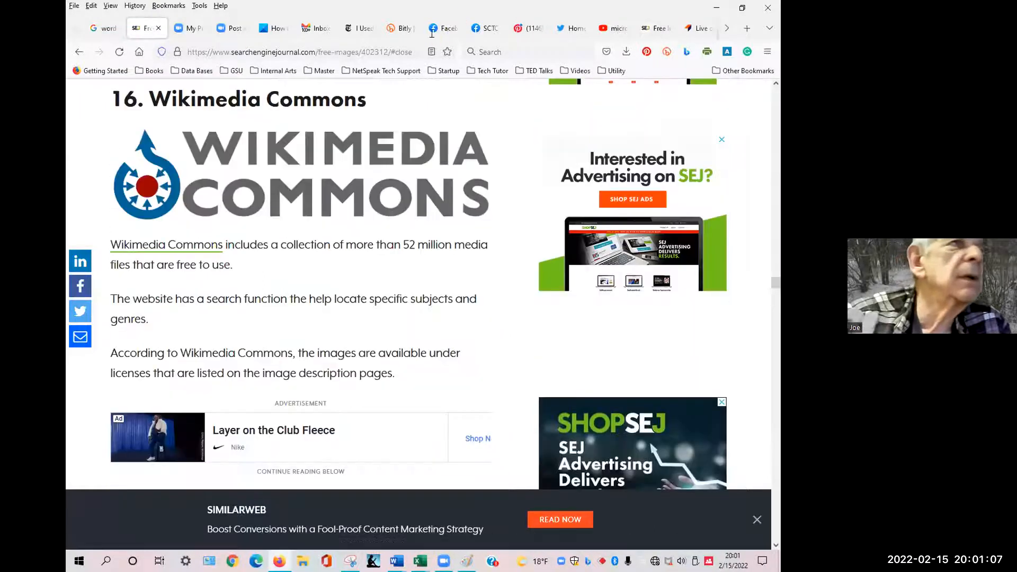
Return to the Google tab and run an image search for headshots.
left_click(101, 28)
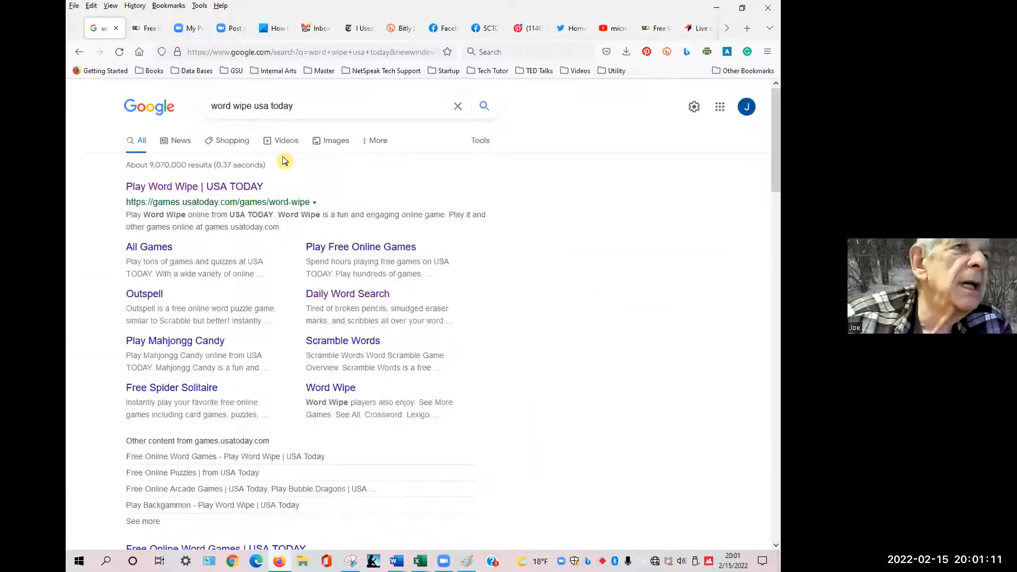
left_click(333, 143)
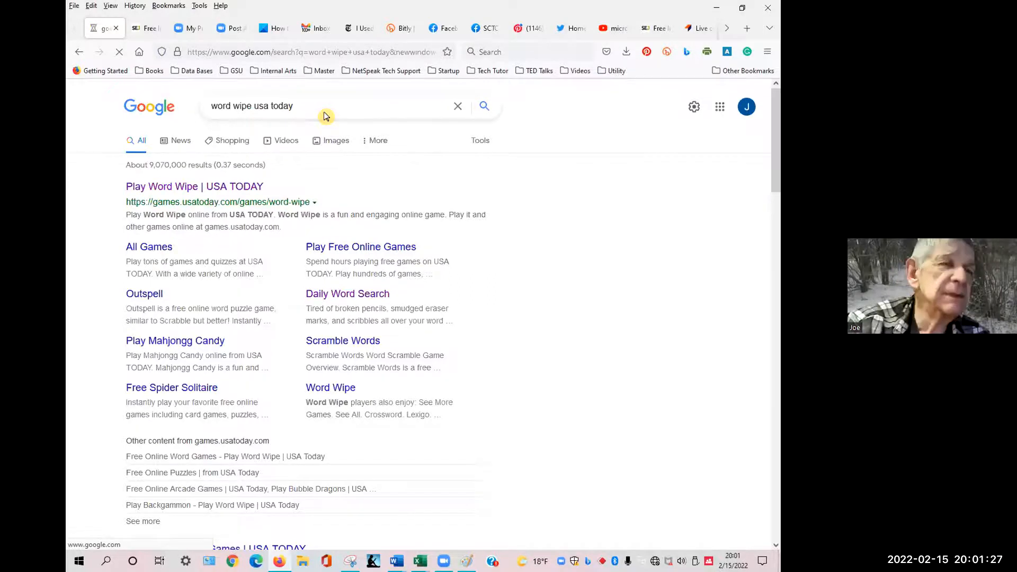
triple_click(272, 105)
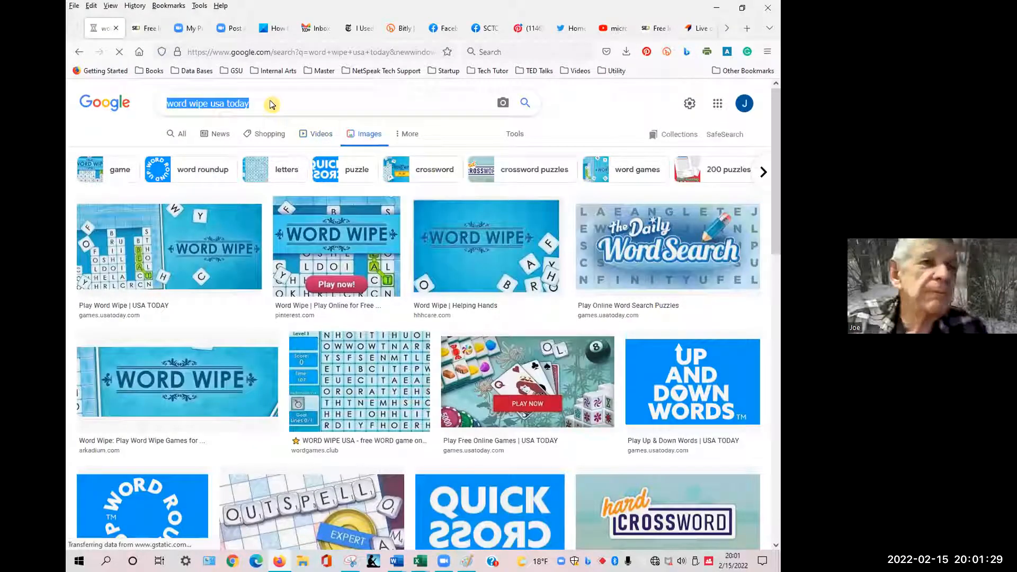
type("headshots")
key("Return")
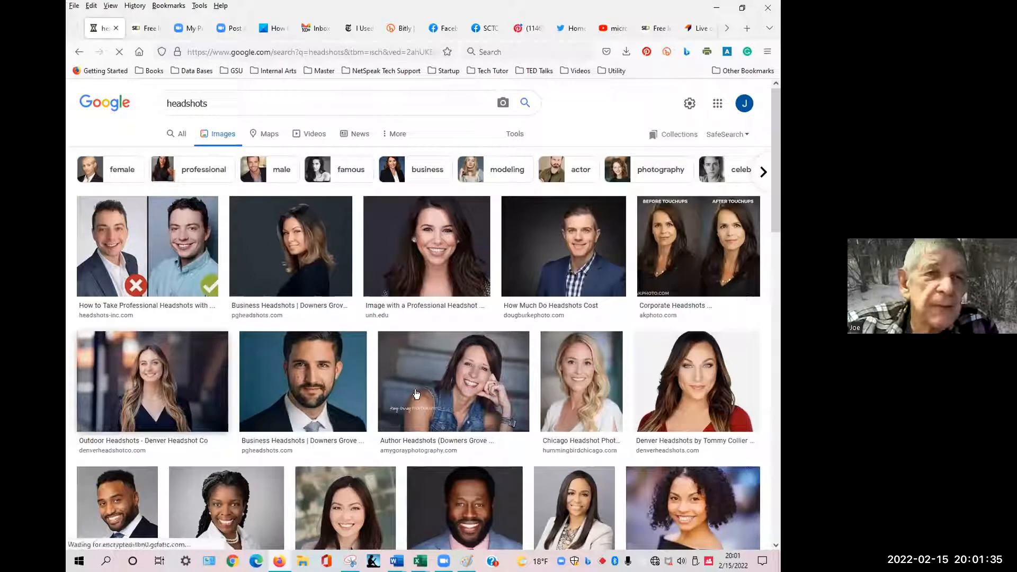
Copy the headshot image of the smiling woman in a denim vest.
mouse_move(423, 374)
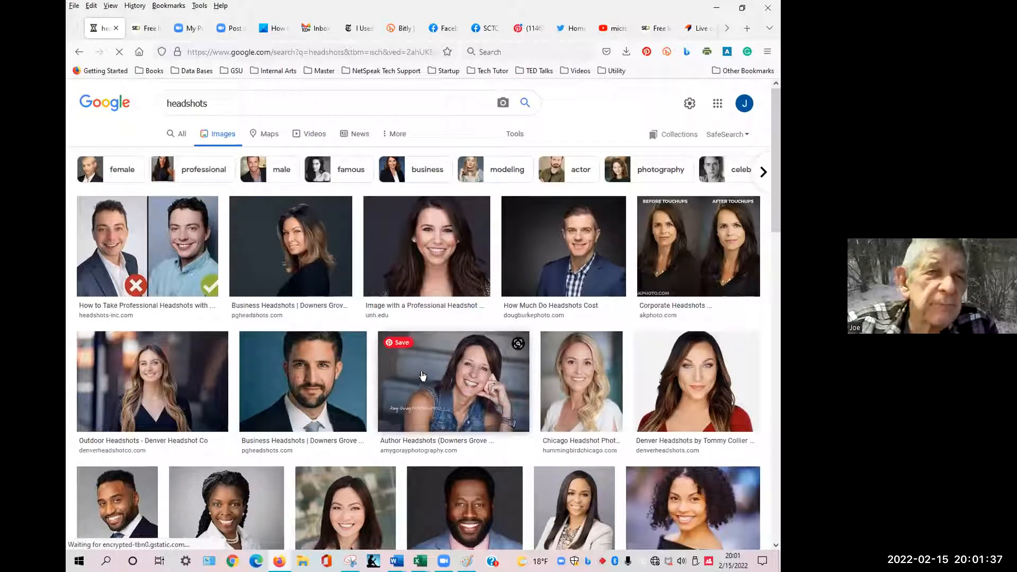
right_click(424, 371)
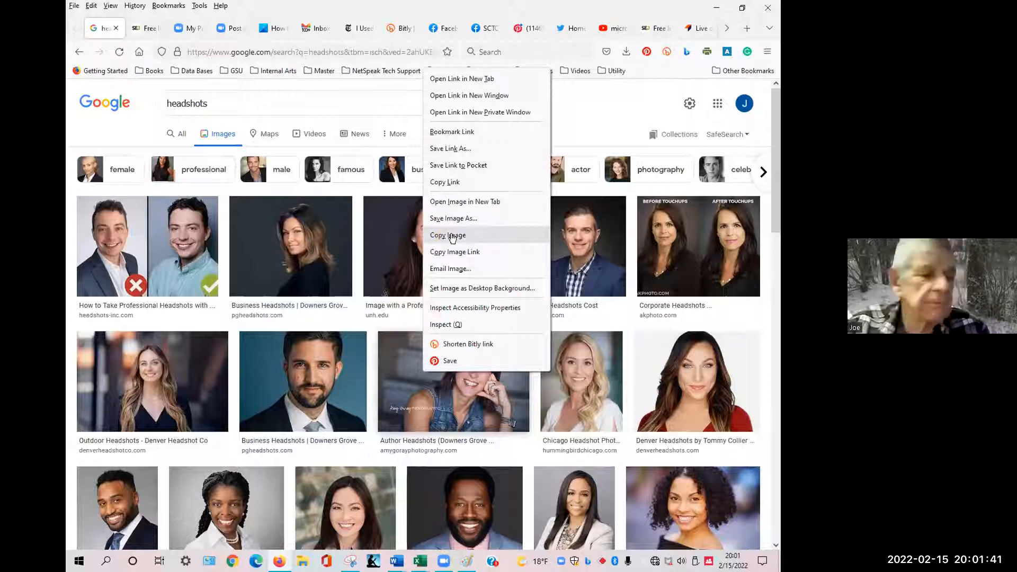
left_click(452, 236)
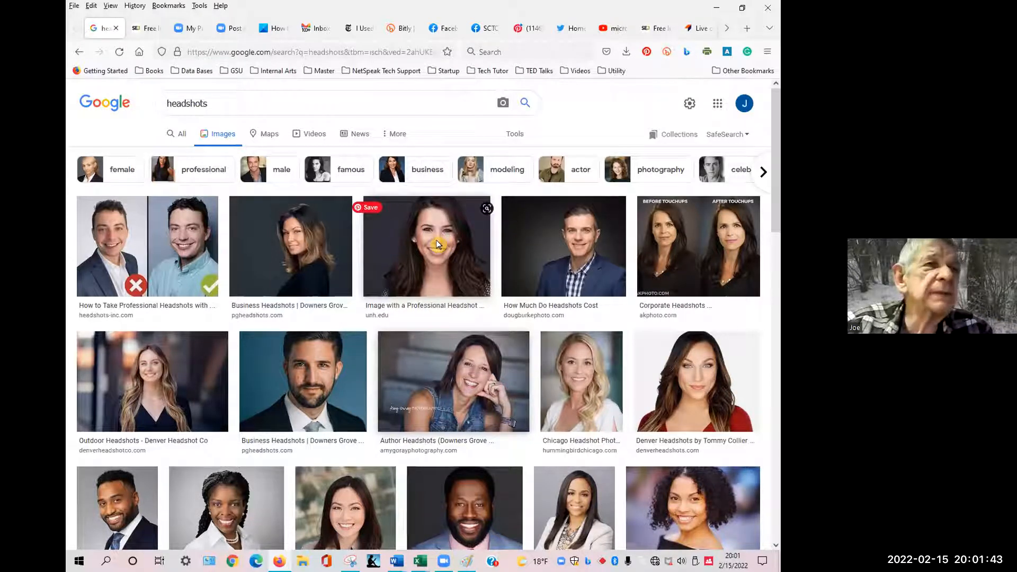
Switch to Paint, paste the copied headshot and enlarge it to about 432 × 371 px.
key("alt+Tab")
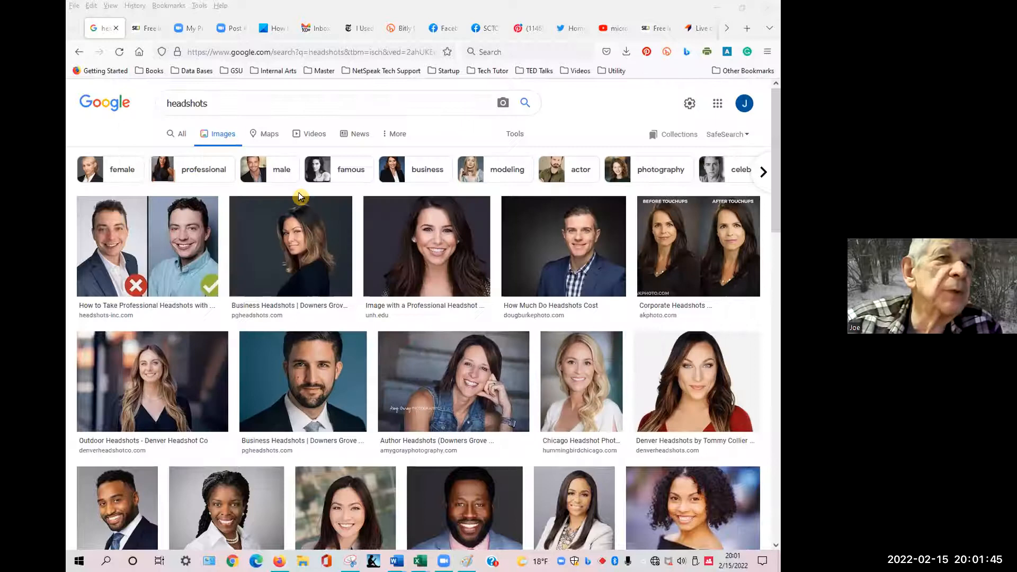
key("alt+Tab")
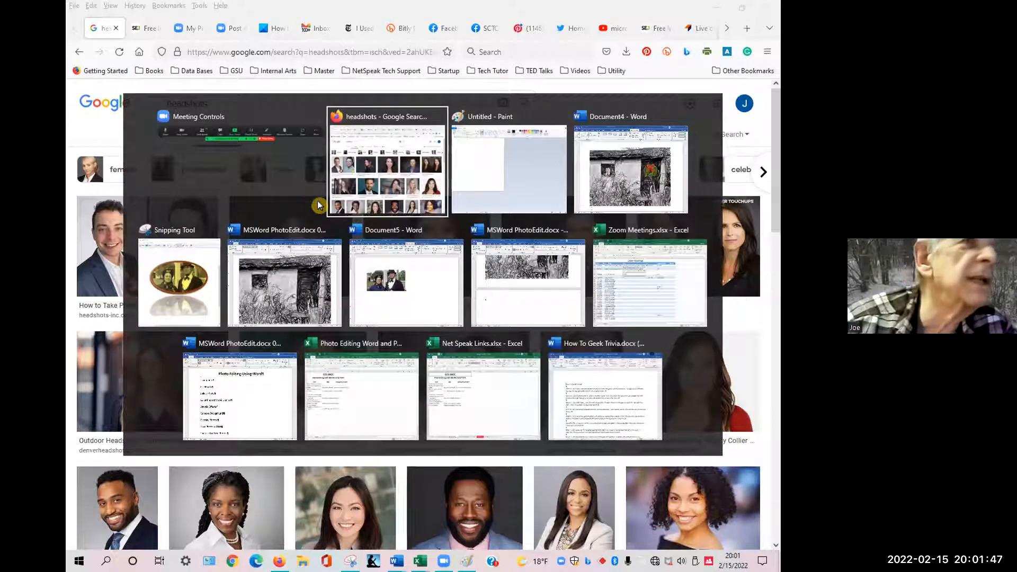
key("Tab")
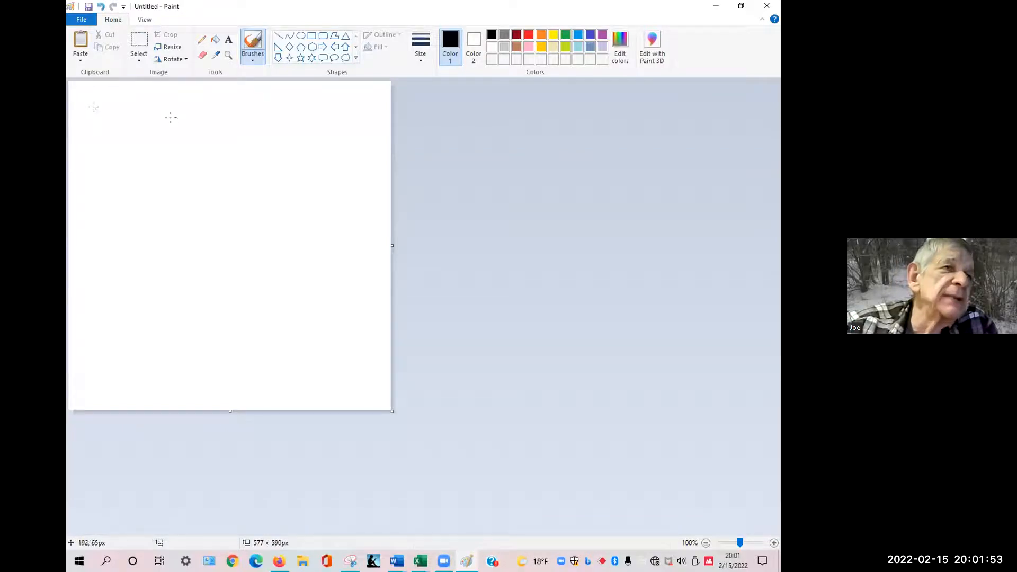
key("ctrl+v")
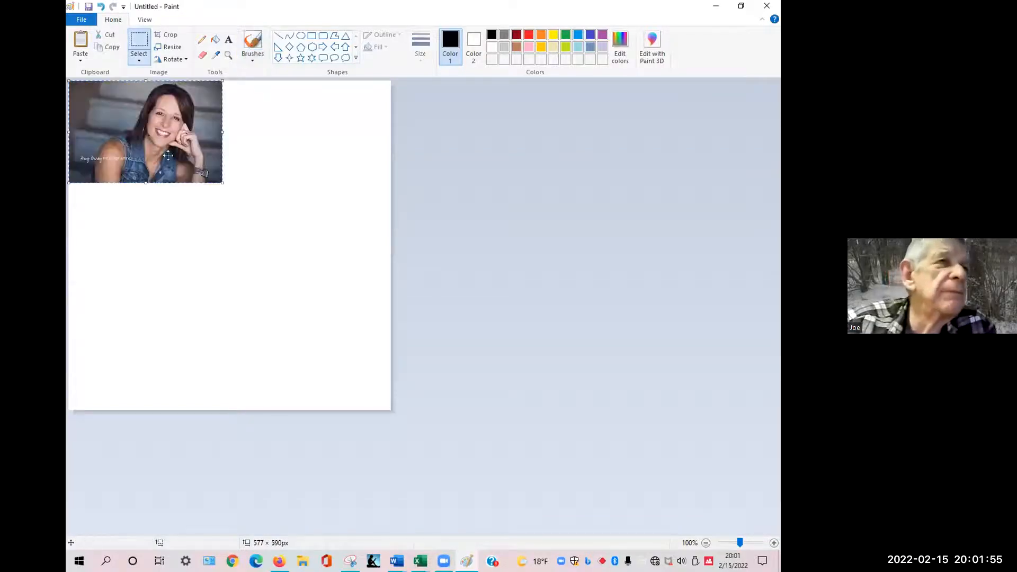
left_click_drag(221, 183, 310, 287)
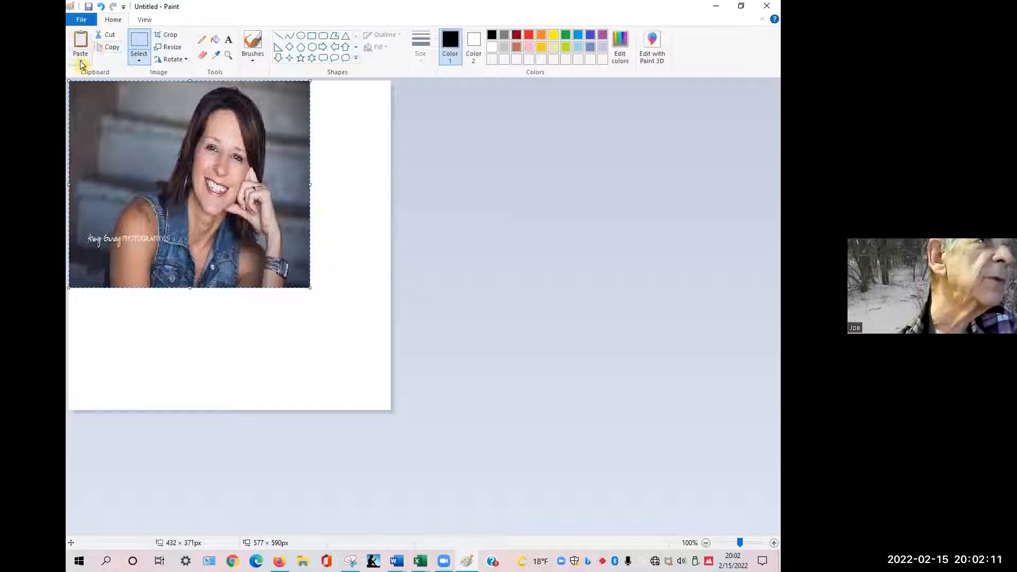
Make a rectangular selection of about 307 × 347 px around the woman in the photo.
left_click(138, 60)
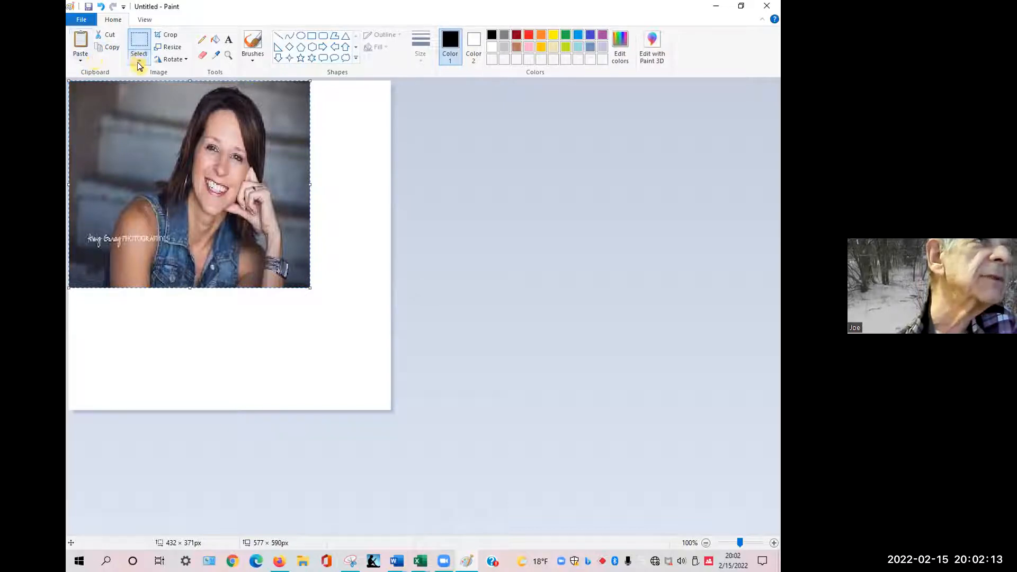
left_click(94, 110)
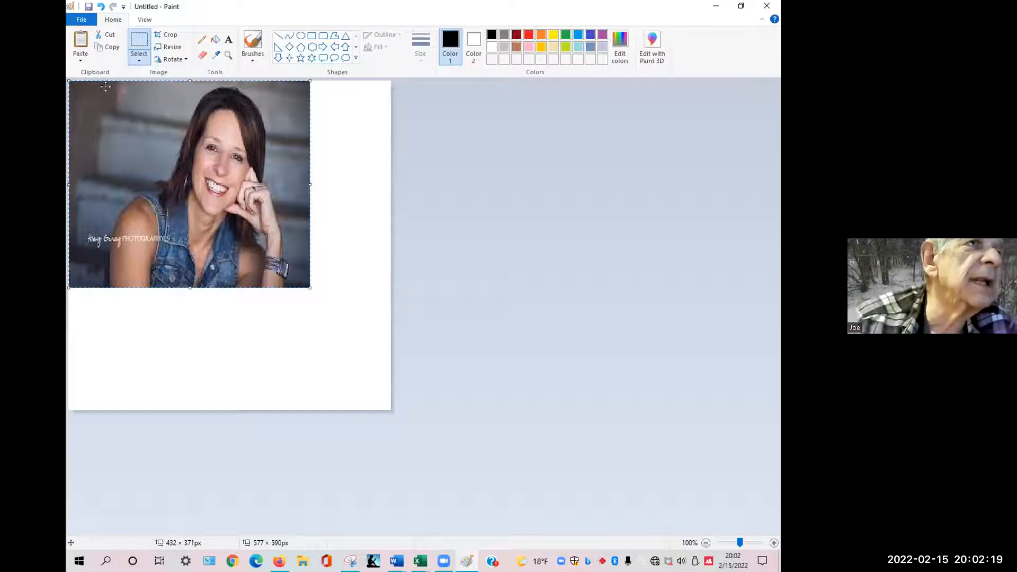
left_click_drag(106, 86, 102, 133)
left_click_drag(112, 89, 111, 75)
left_click(138, 51)
left_click(138, 63)
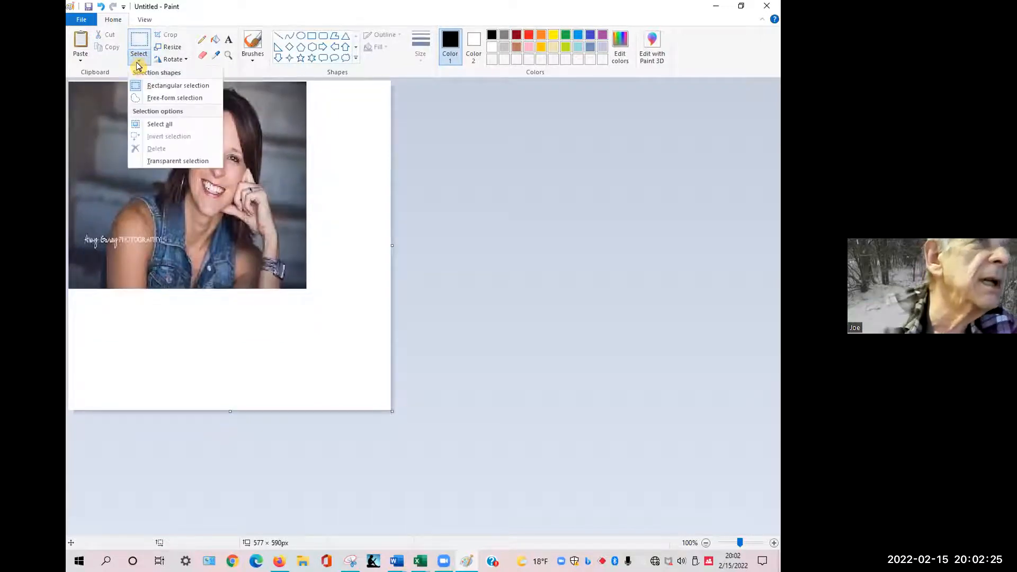
left_click(154, 87)
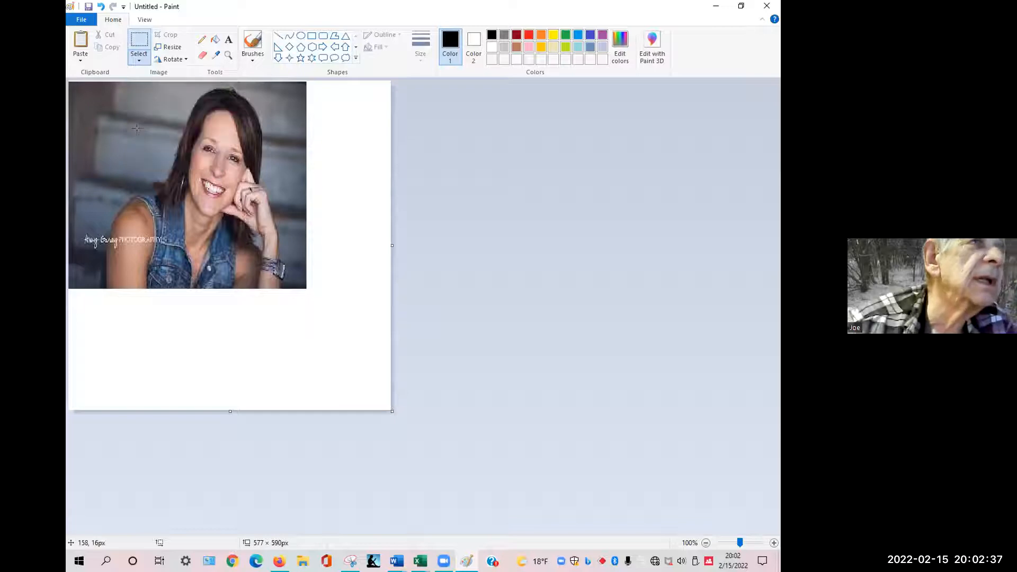
left_click_drag(112, 95, 113, 129)
left_click_drag(93, 262, 287, 286)
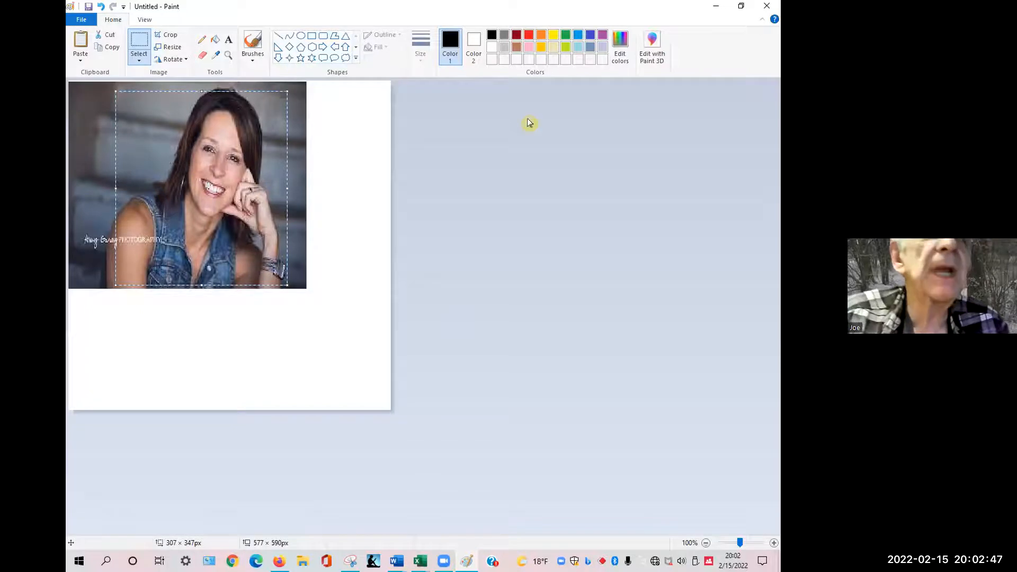
Open the picture in Paint 3D without saving the Paint file.
left_click(651, 63)
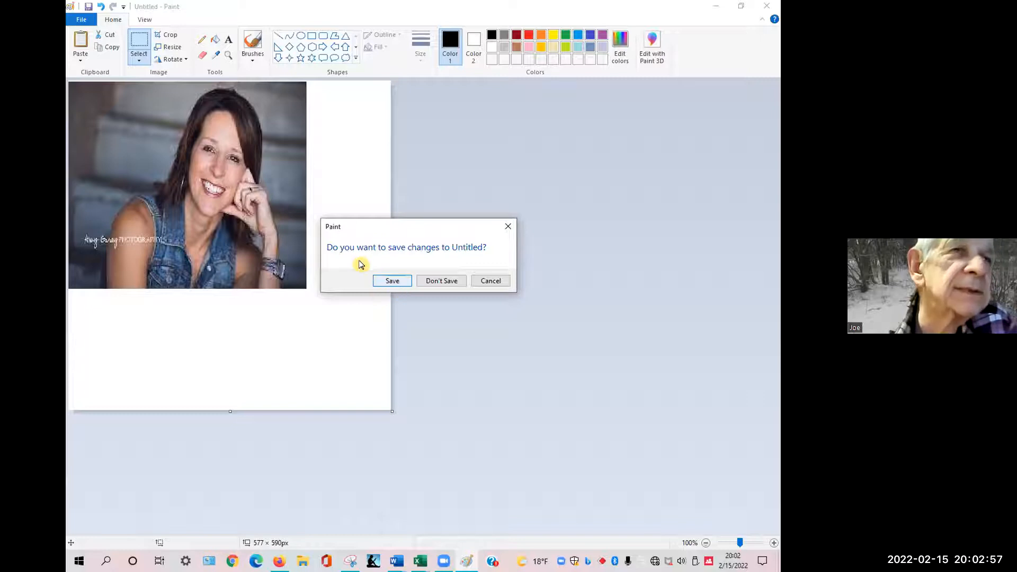
left_click(436, 280)
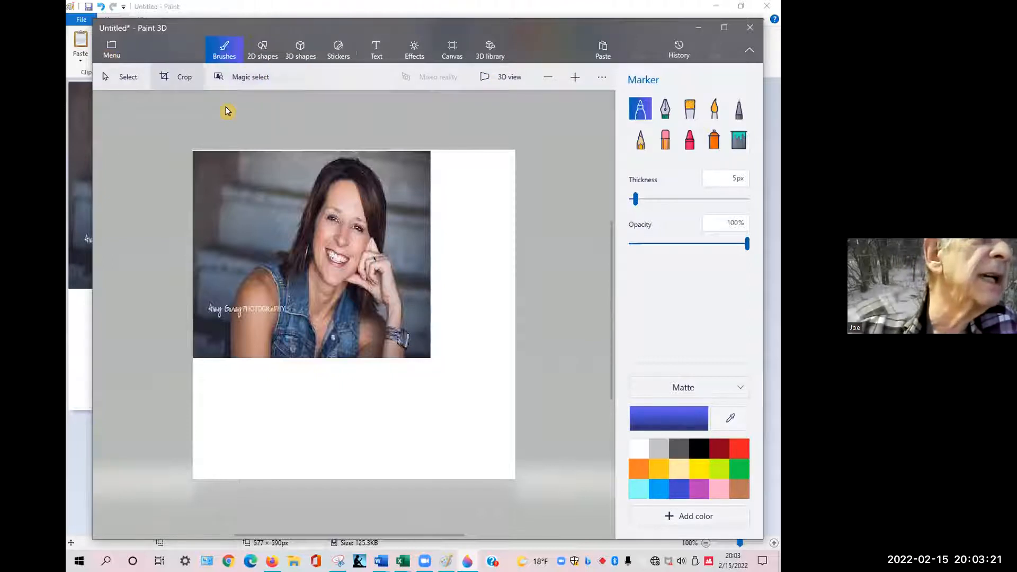
Start Magic select, fit its box tightly to the woman within the photo, and continue to refinement.
left_click(249, 82)
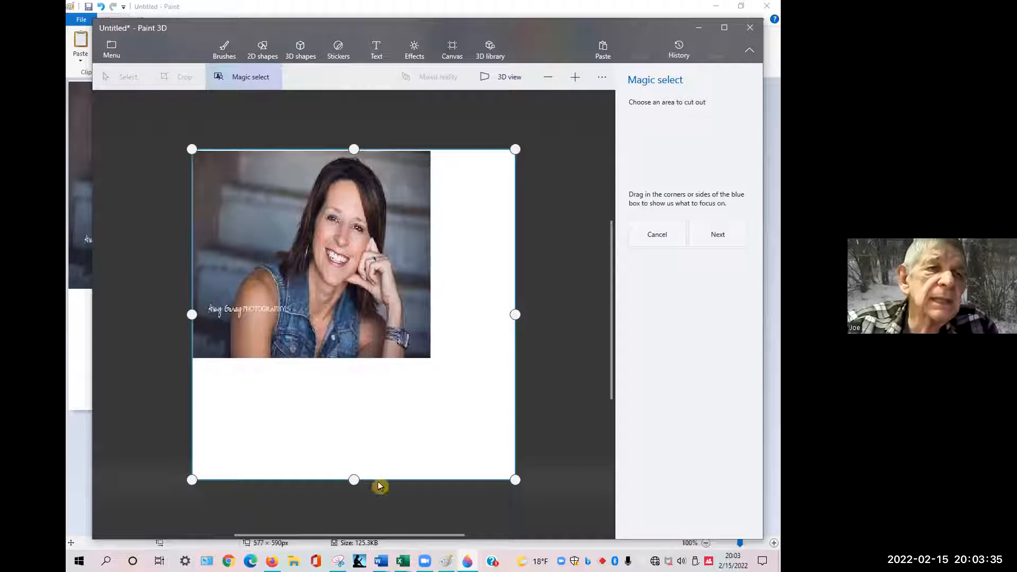
left_click_drag(503, 467, 430, 357)
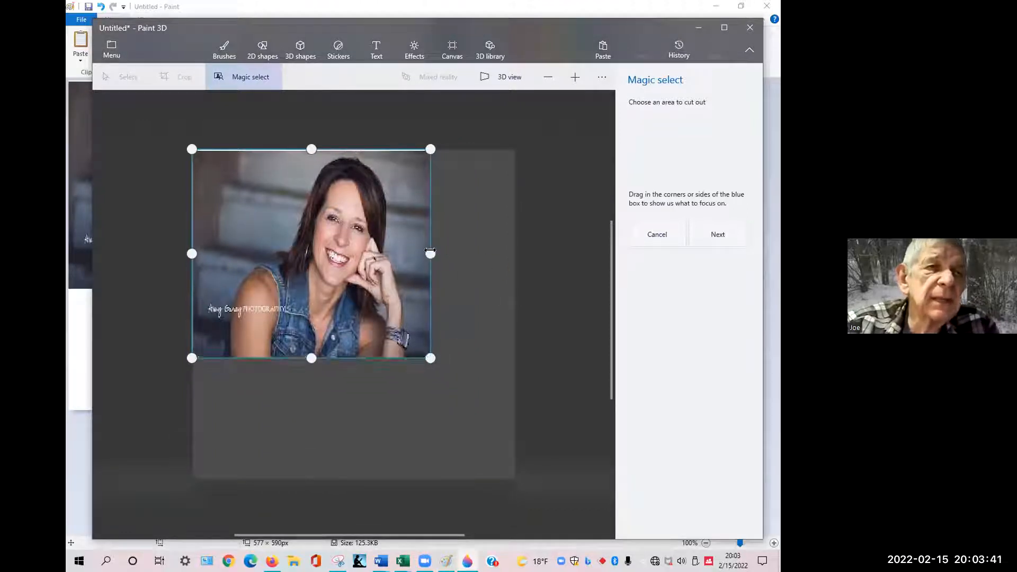
left_click_drag(416, 253, 416, 253)
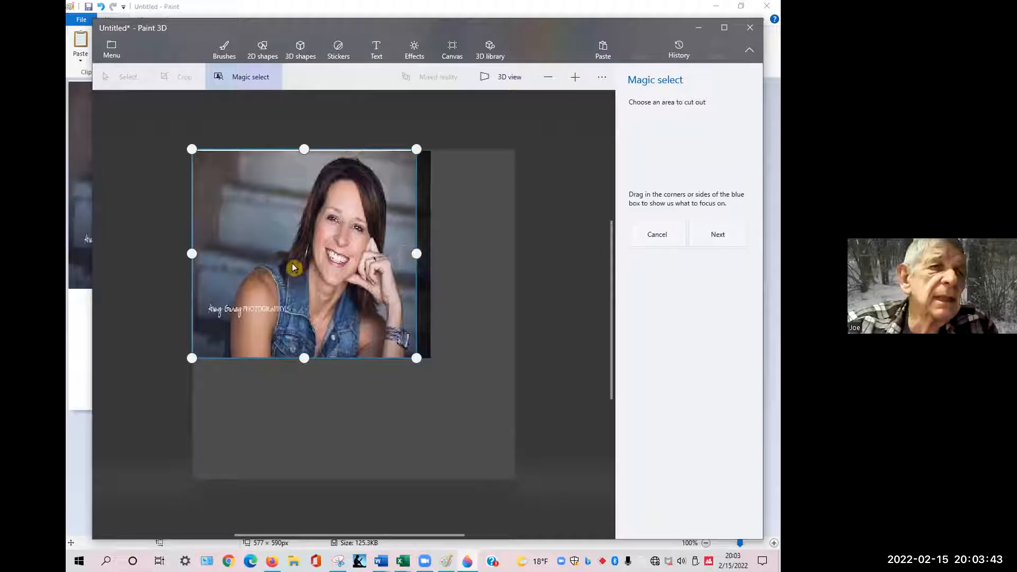
left_click_drag(191, 255, 214, 258)
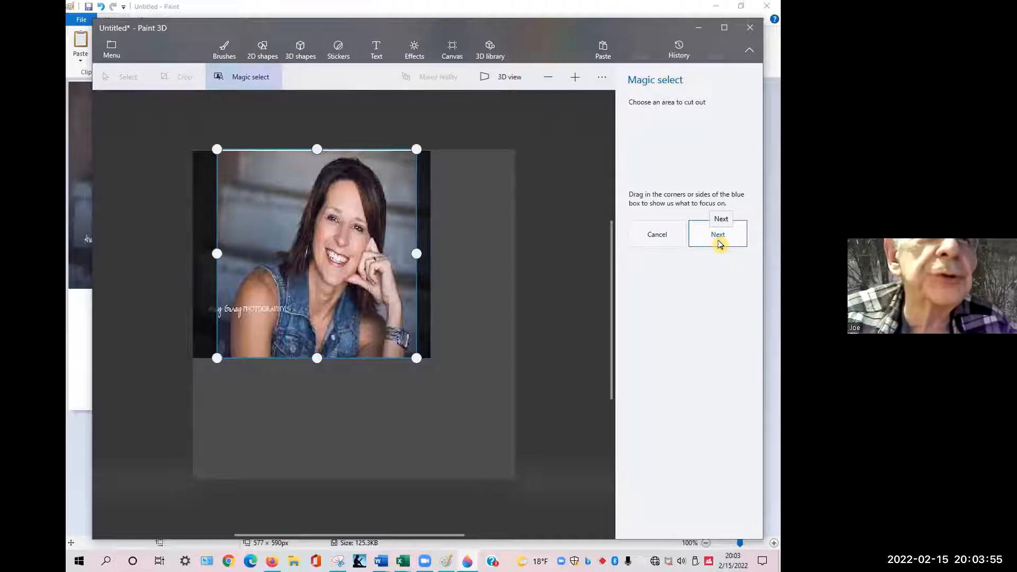
left_click(718, 238)
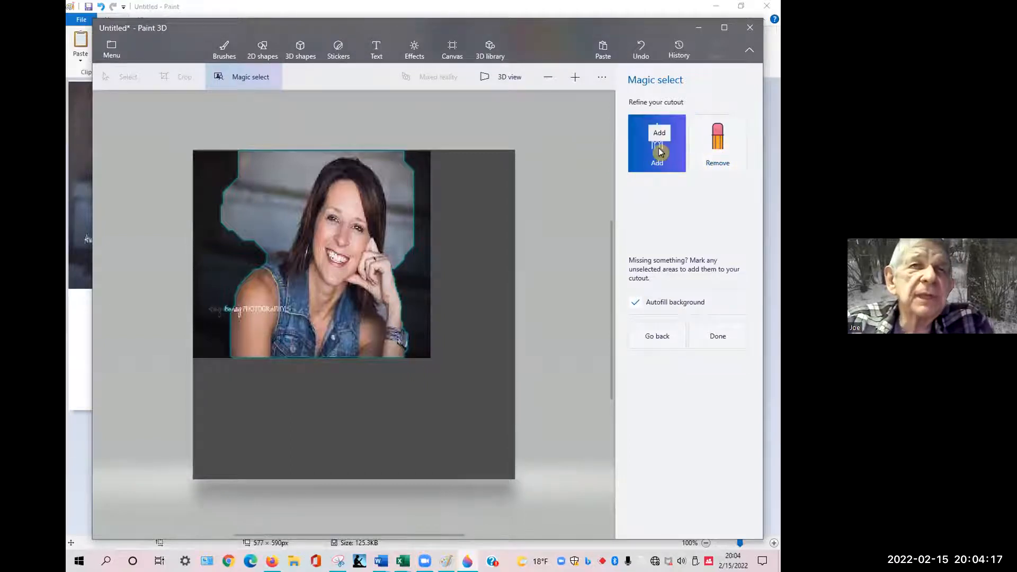
Use Remove to mark the background around the woman's head and shoulders out of the cutout.
left_click(716, 143)
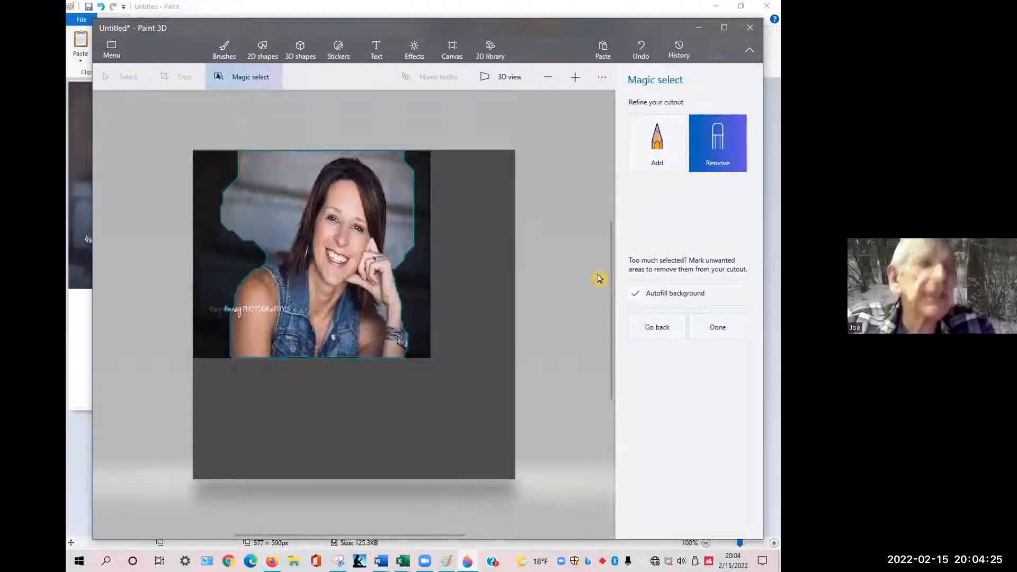
scroll(598, 277, "down", 2)
scroll(599, 277, "up", 1)
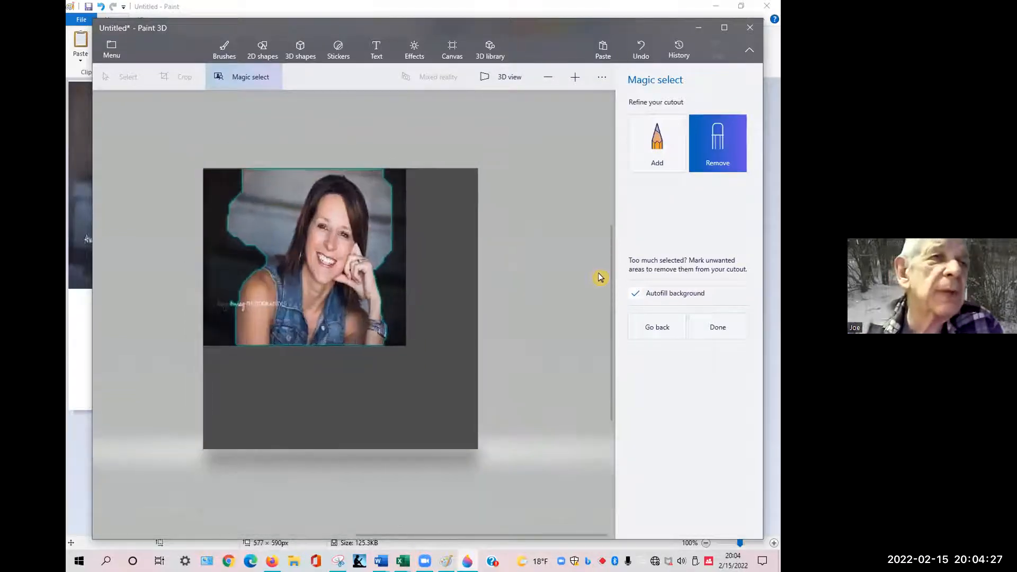
scroll(599, 275, "up", 3)
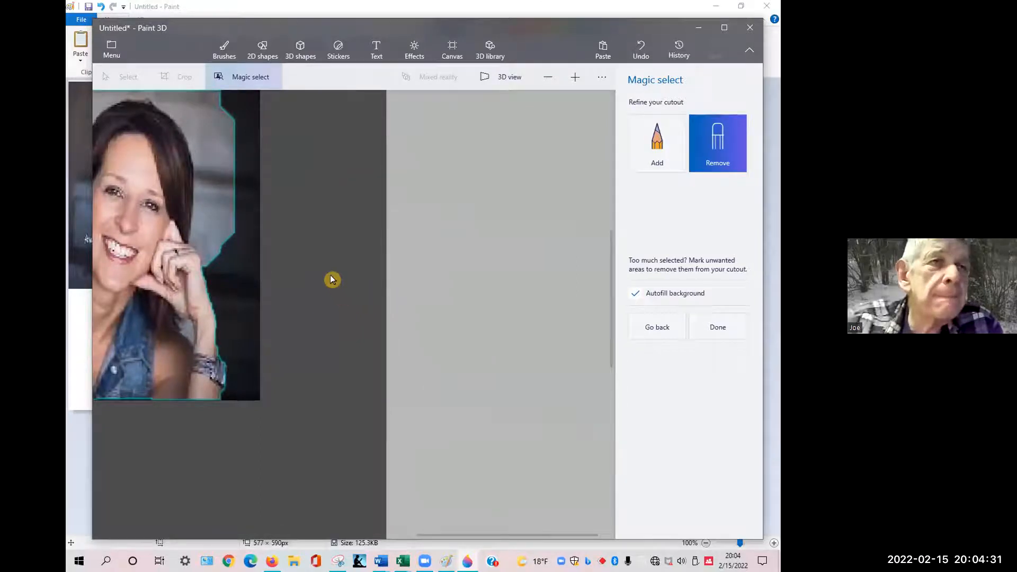
left_click_drag(330, 276, 349, 276)
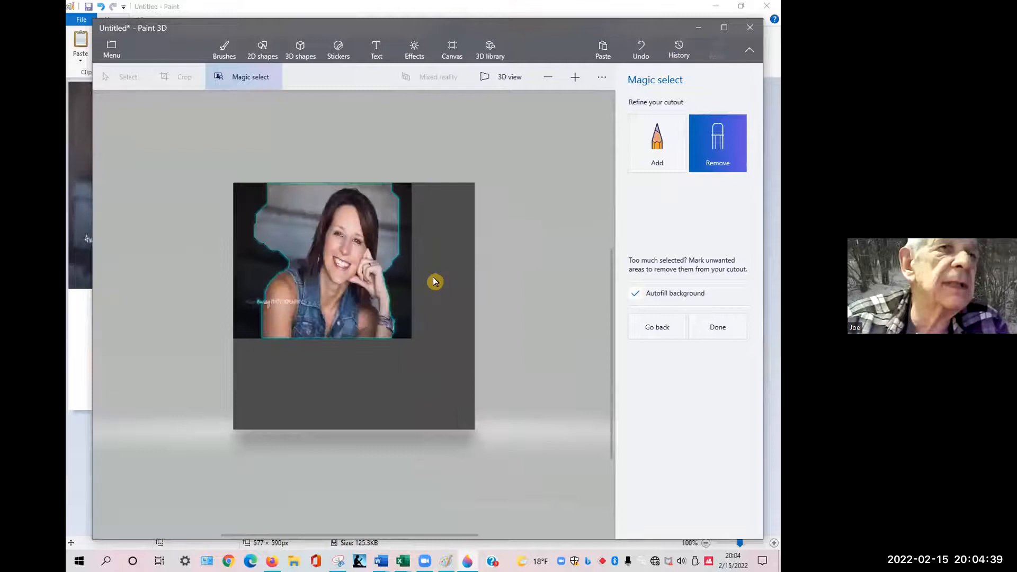
scroll(435, 281, "up", 3)
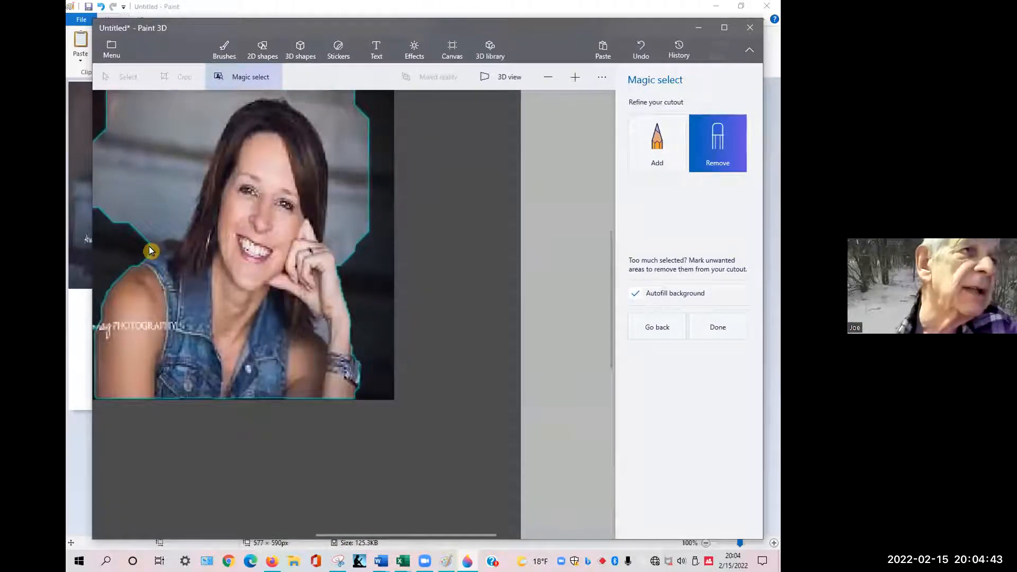
mouse_move(149, 246)
left_mouse_down()
mouse_move(186, 231)
mouse_move(212, 142)
mouse_move(243, 100)
mouse_move(289, 97)
mouse_move(313, 118)
mouse_move(331, 168)
mouse_move(325, 233)
mouse_move(341, 266)
left_mouse_up()
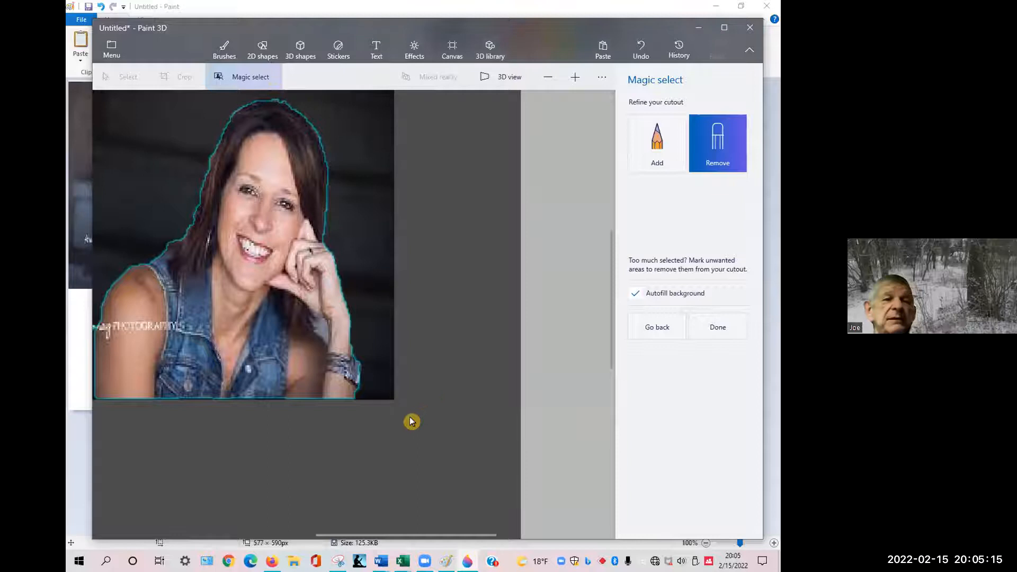
left_click(657, 146)
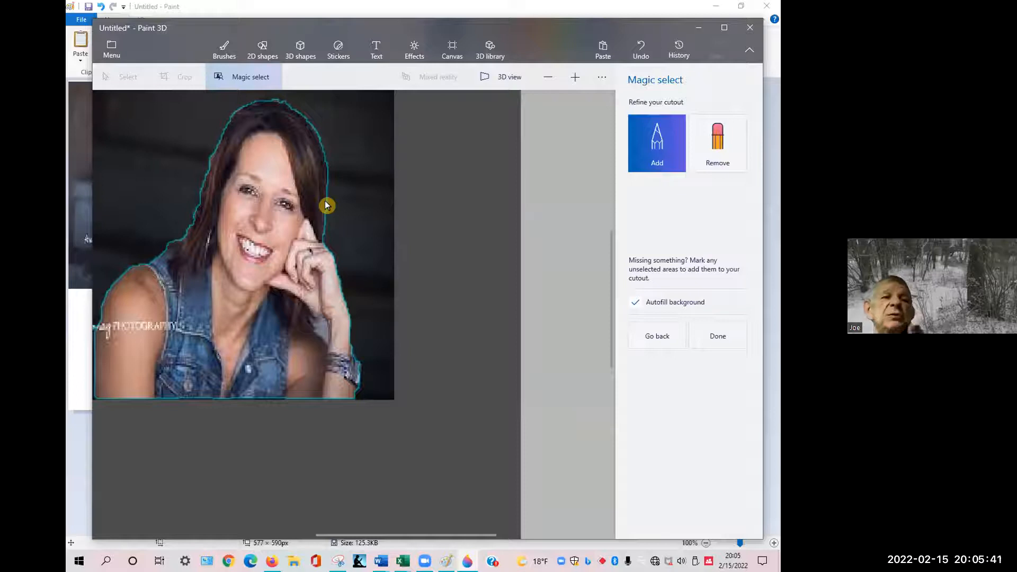
mouse_move(326, 205)
left_mouse_down()
mouse_move(360, 221)
mouse_move(360, 241)
mouse_move(335, 266)
left_mouse_up()
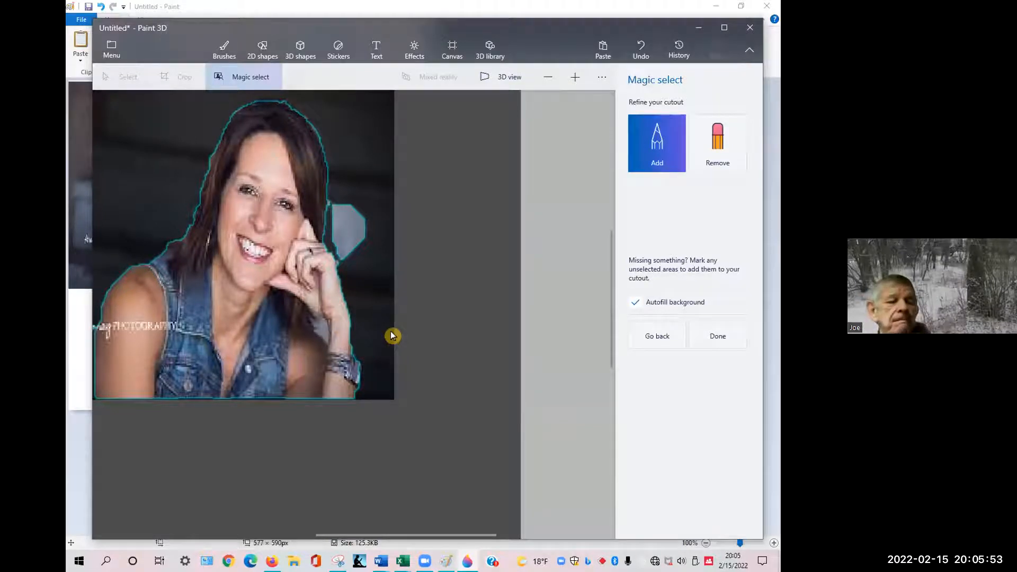
key("ctrl+z")
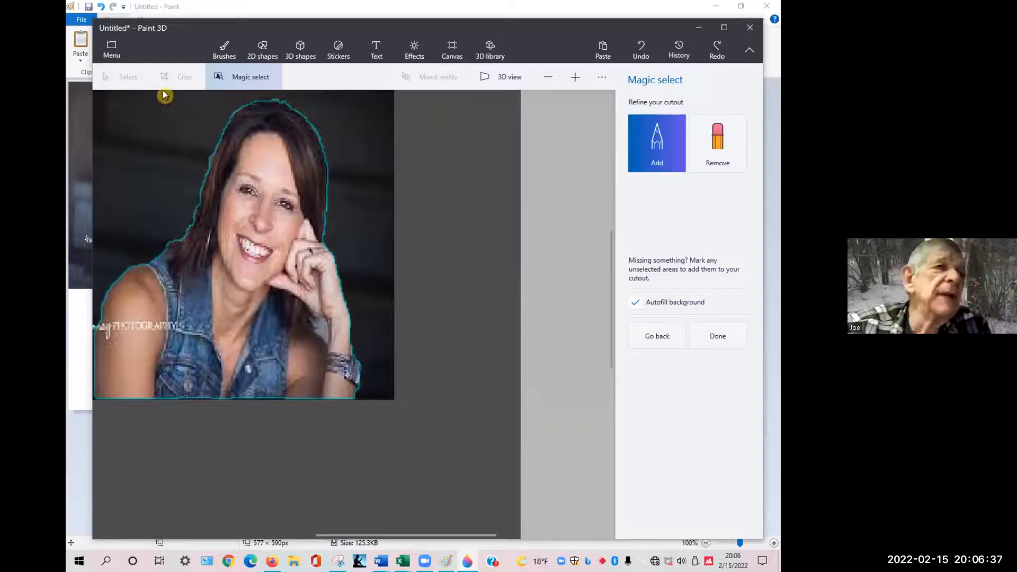
Save the Paint 3D image as a PNG named Cutout in the PhotoEditing with MS Word folder under Documents > Personal 20 > CCS Meetings.
left_click(110, 50)
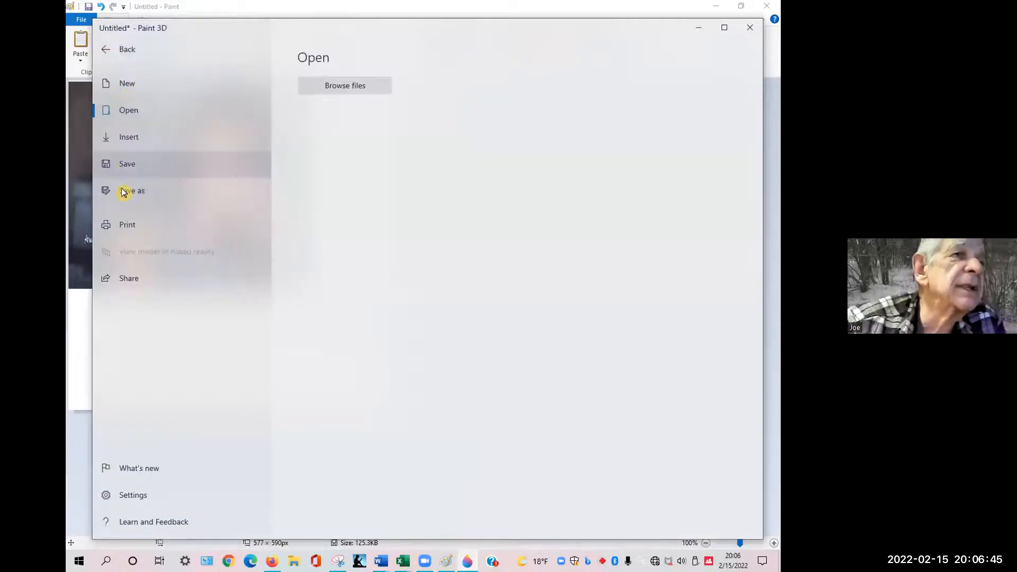
left_click(123, 196)
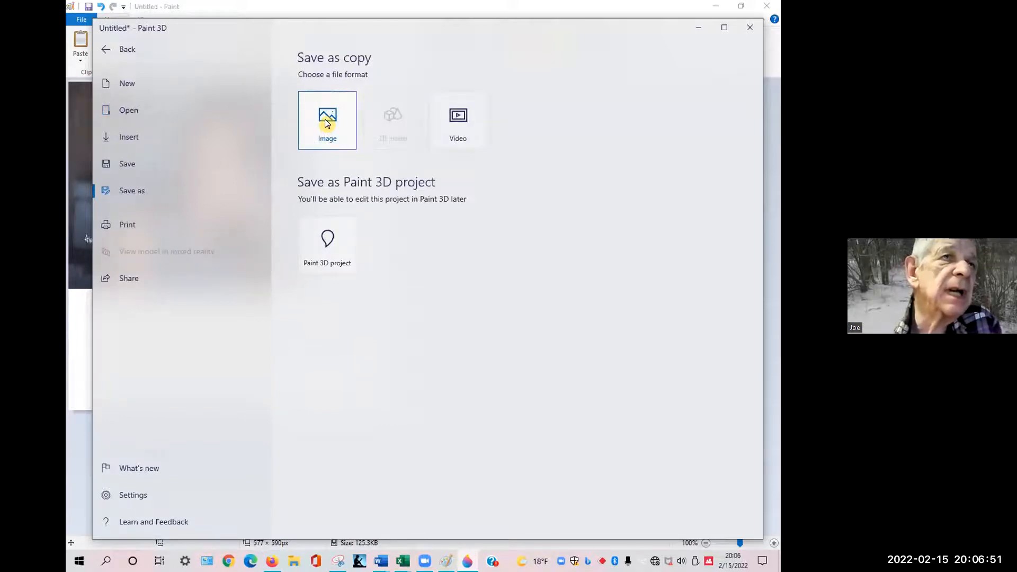
key("Escape")
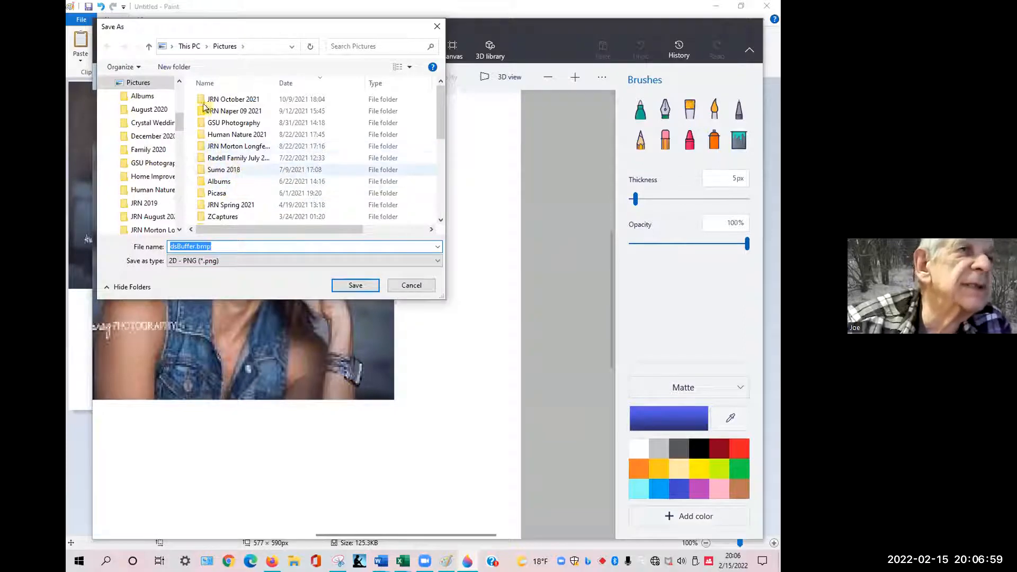
left_click(186, 48)
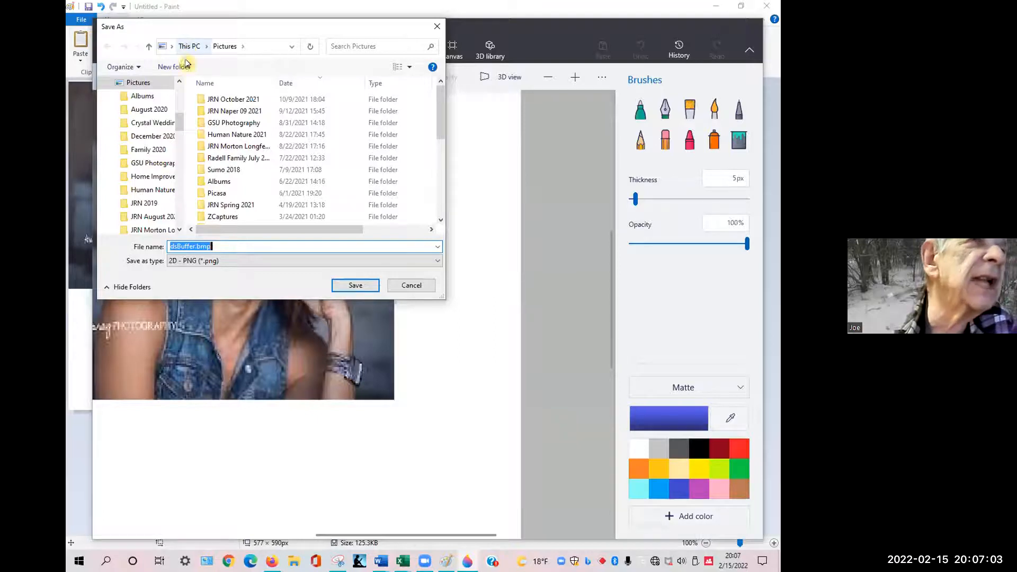
double_click(234, 173)
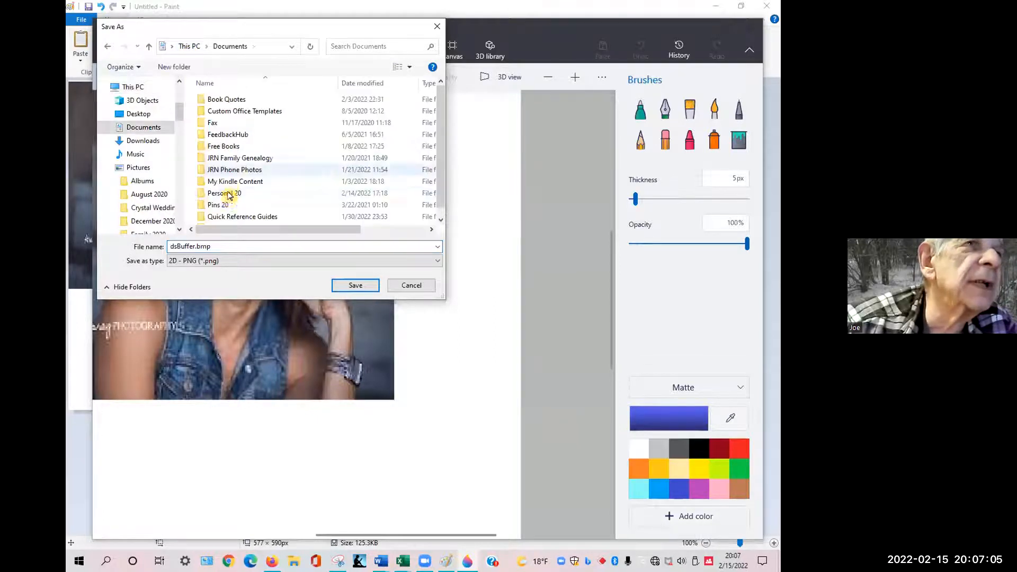
double_click(226, 195)
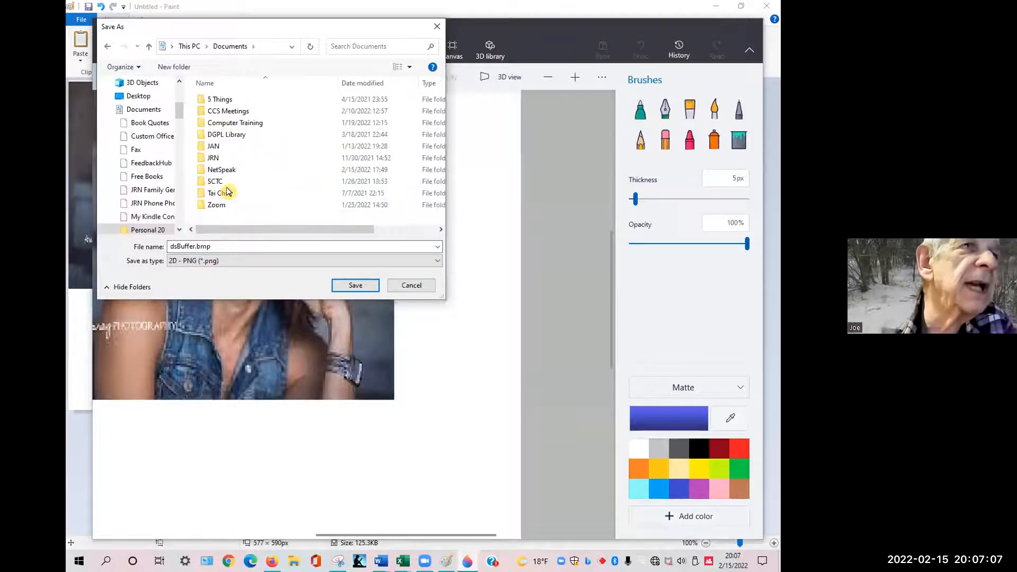
double_click(221, 110)
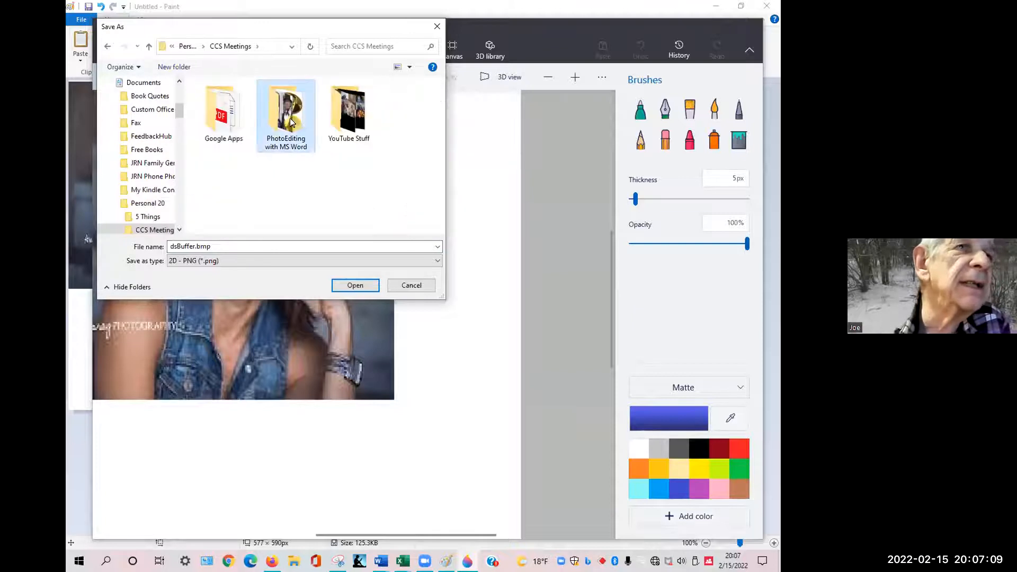
double_click(291, 122)
left_click(218, 245)
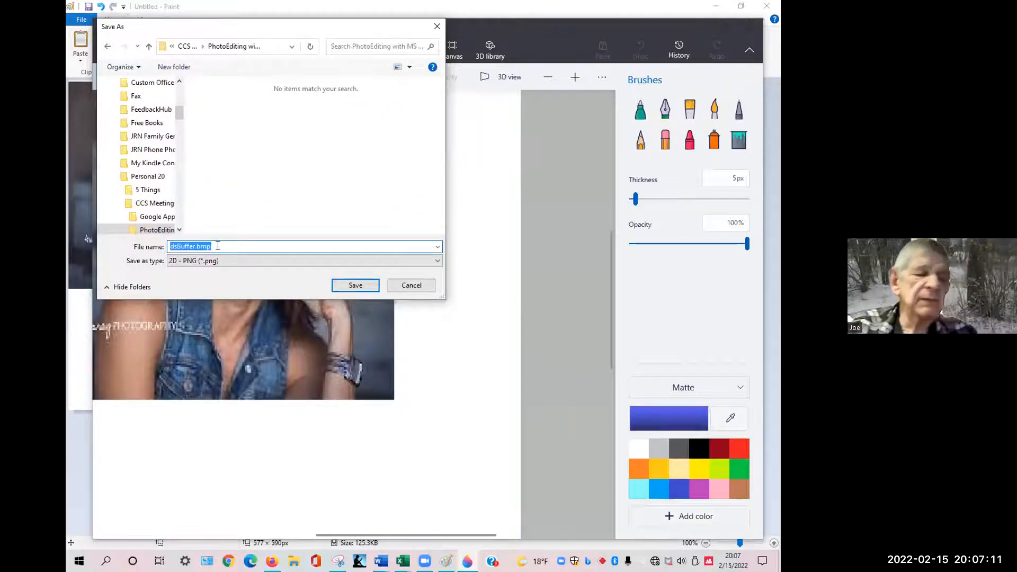
type("Cutout")
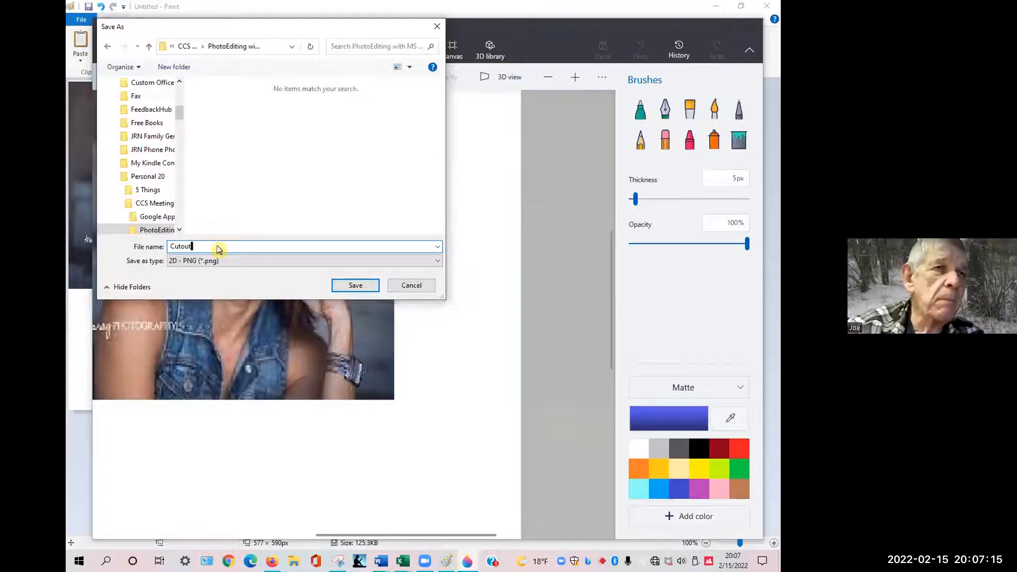
key("Return")
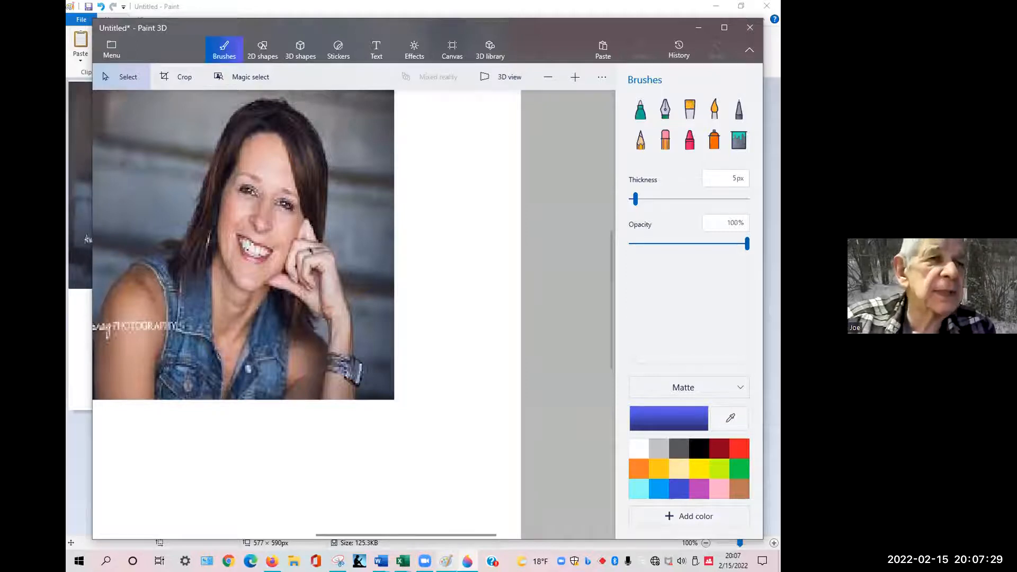
Switch to the Word document and insert the picture Cutout.png from that folder.
key("alt+Tab")
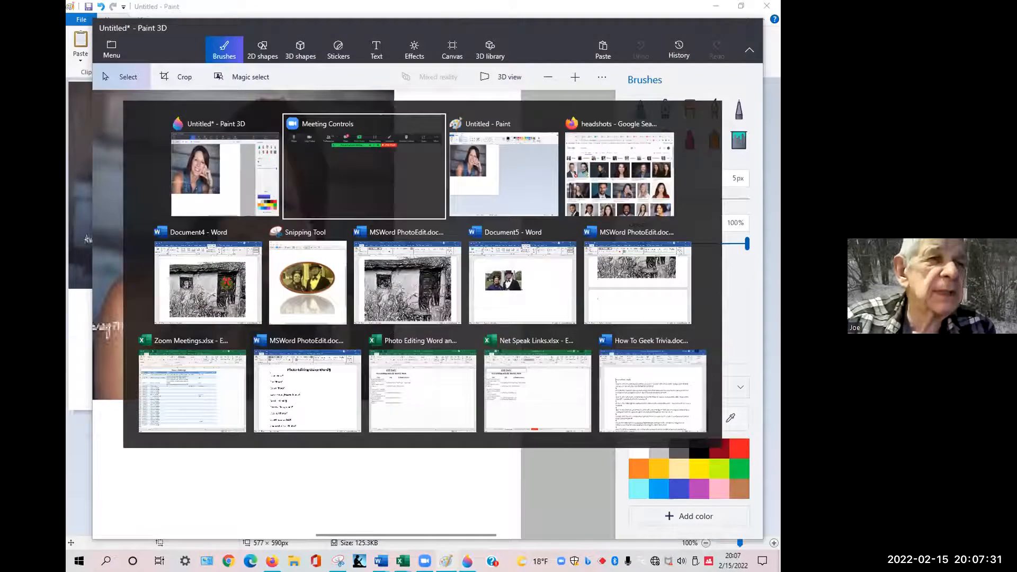
key("alt+Tab")
key("alt+Tab")
key("alt+Tab")
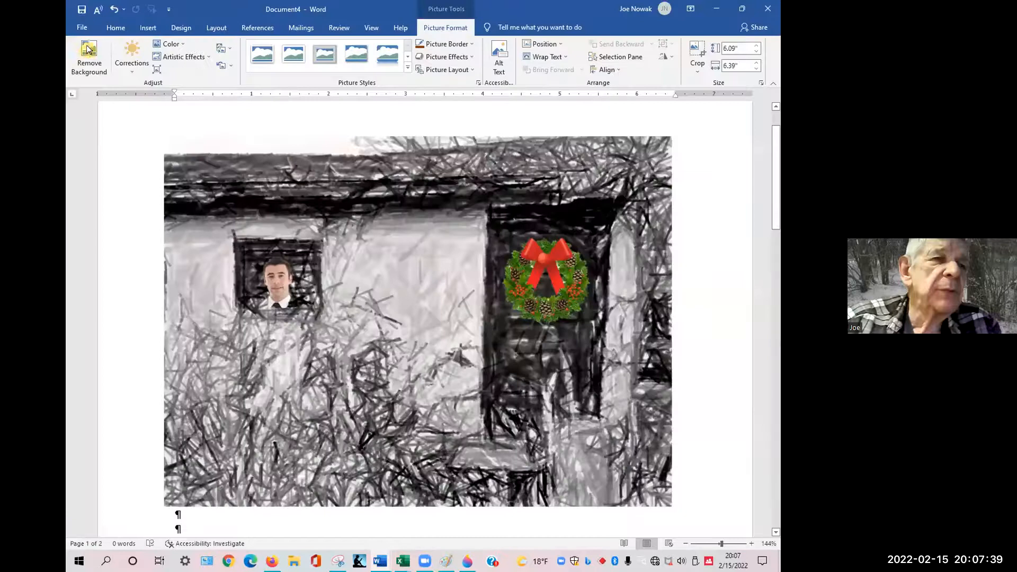
left_click(85, 27)
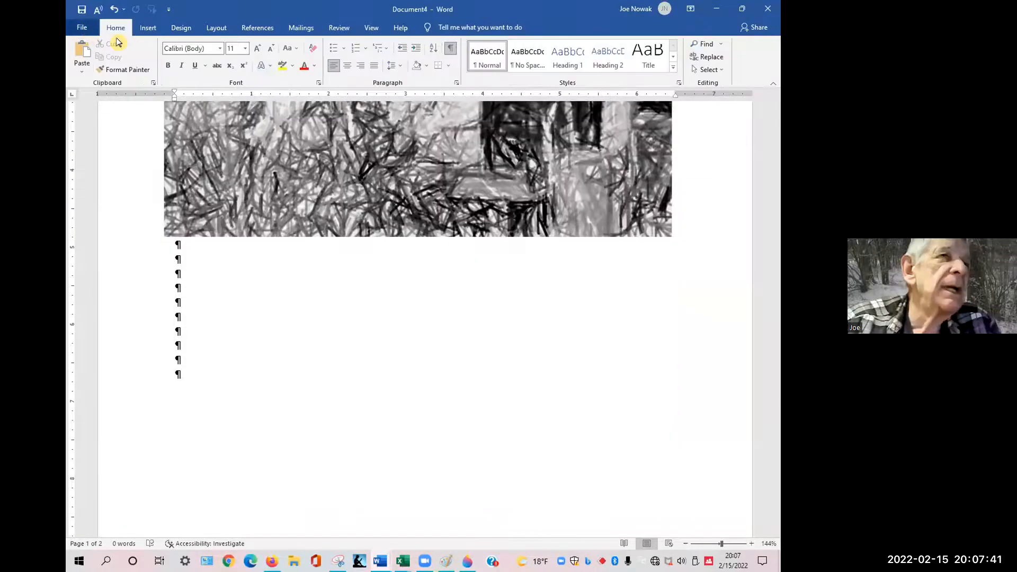
left_click(144, 32)
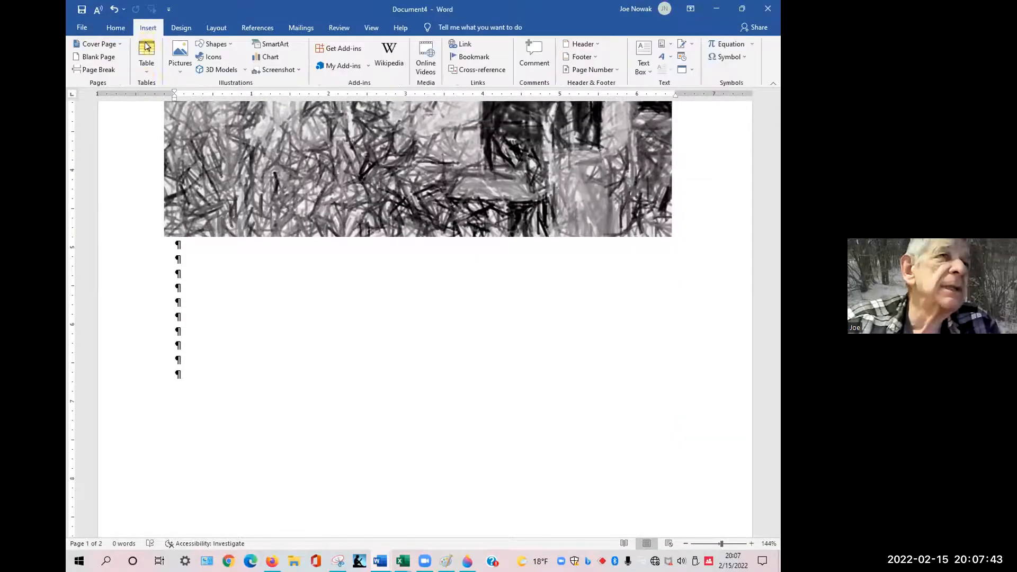
left_click(180, 72)
left_click(187, 100)
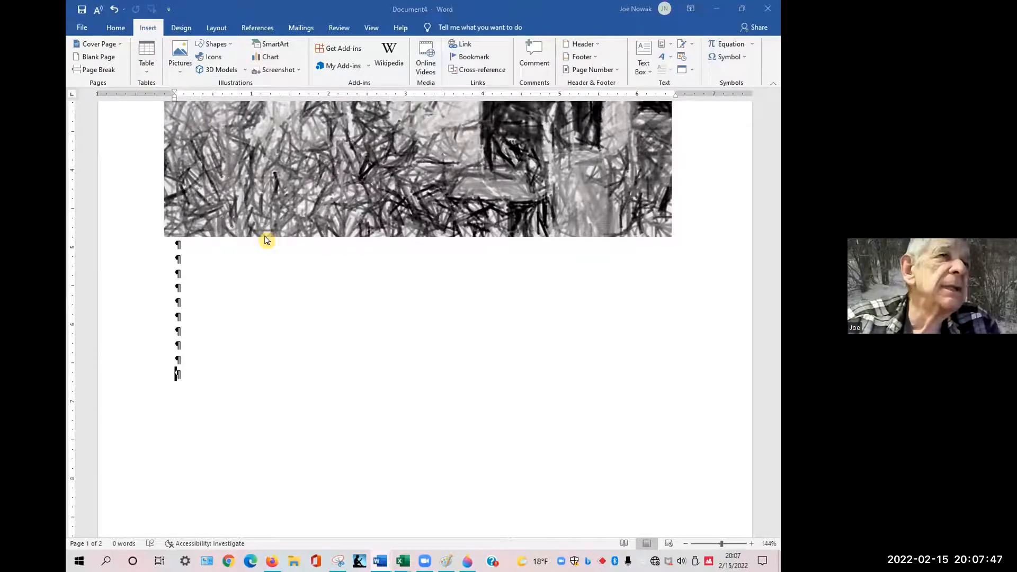
left_click(275, 340)
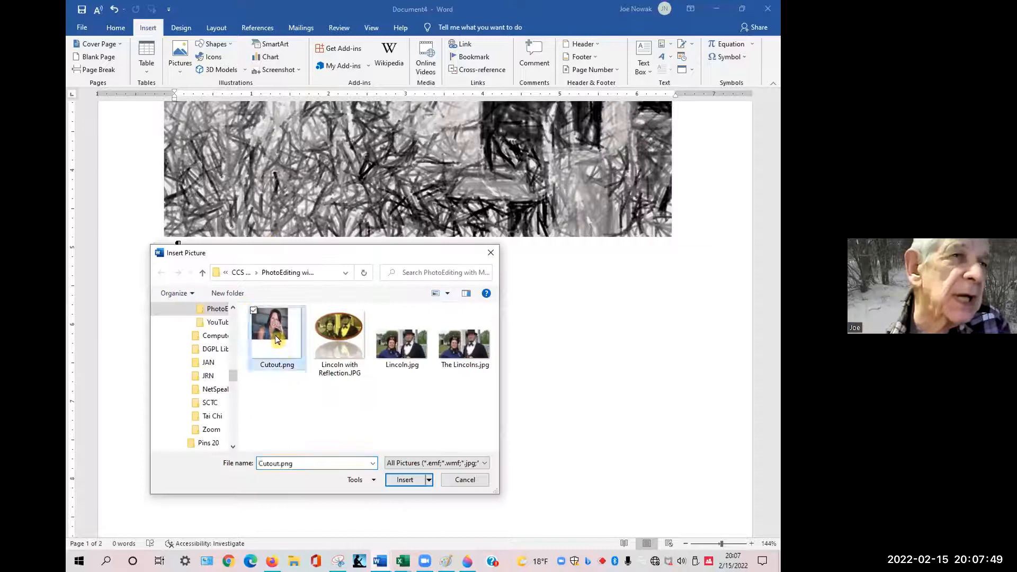
double_click(274, 331)
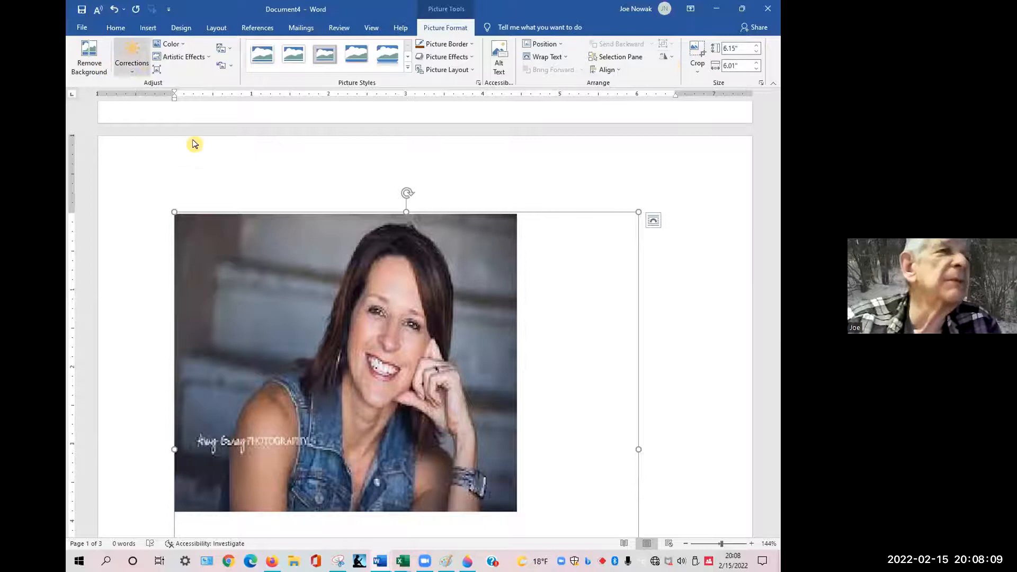
Crop the inserted picture in from its left and right sides.
left_click(698, 70)
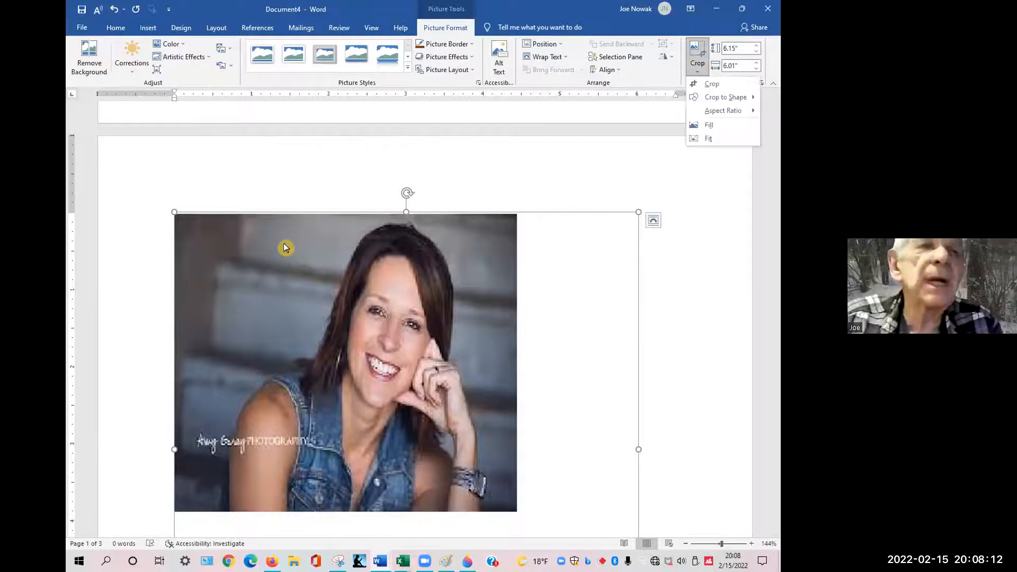
left_click(174, 213)
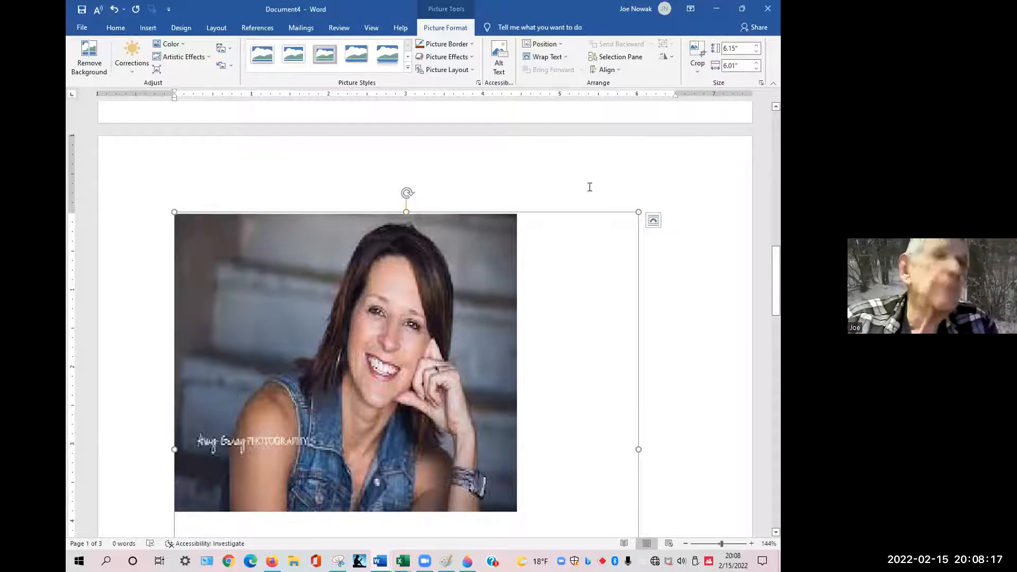
left_click(697, 64)
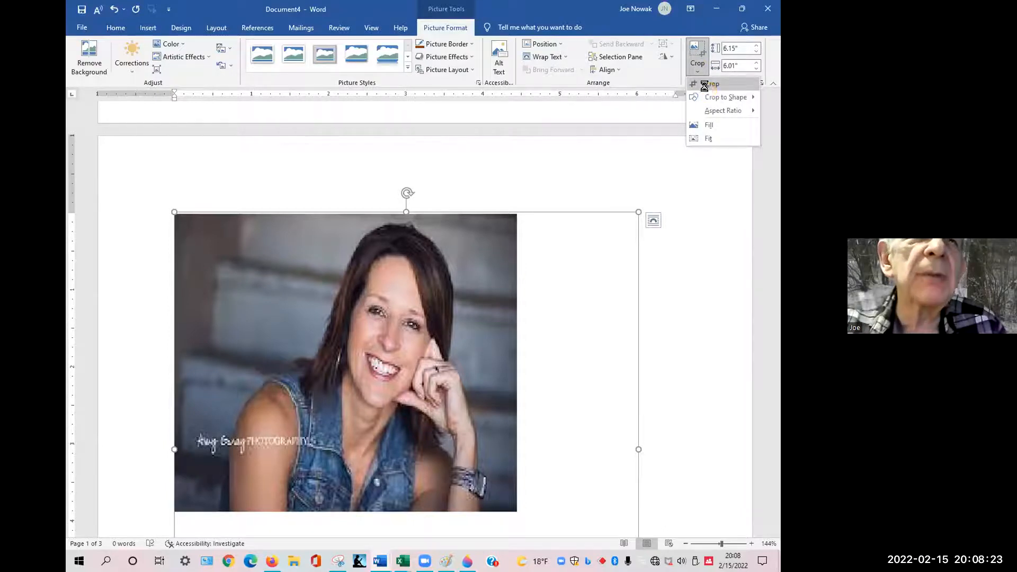
left_click(704, 84)
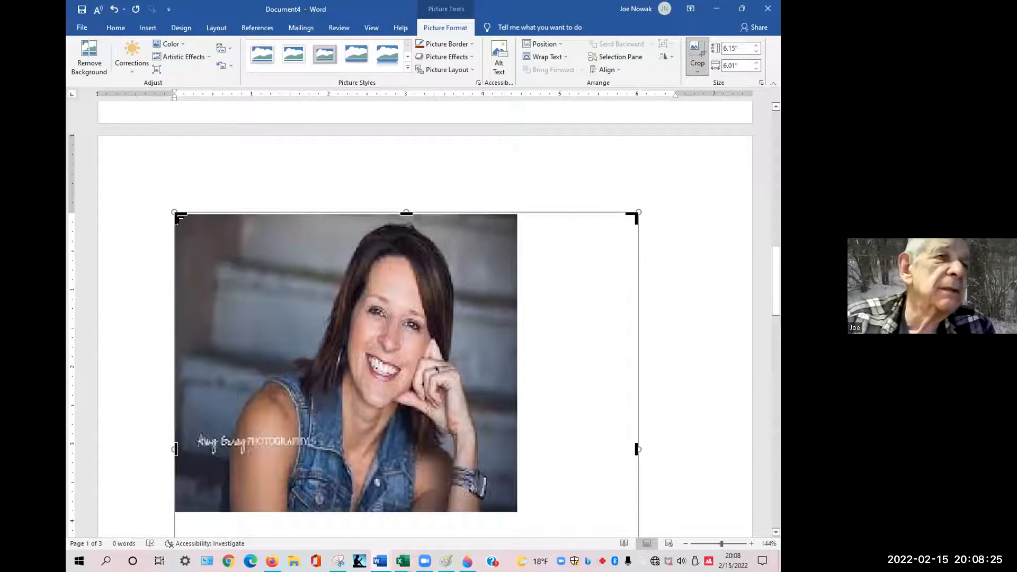
left_click_drag(195, 218, 222, 217)
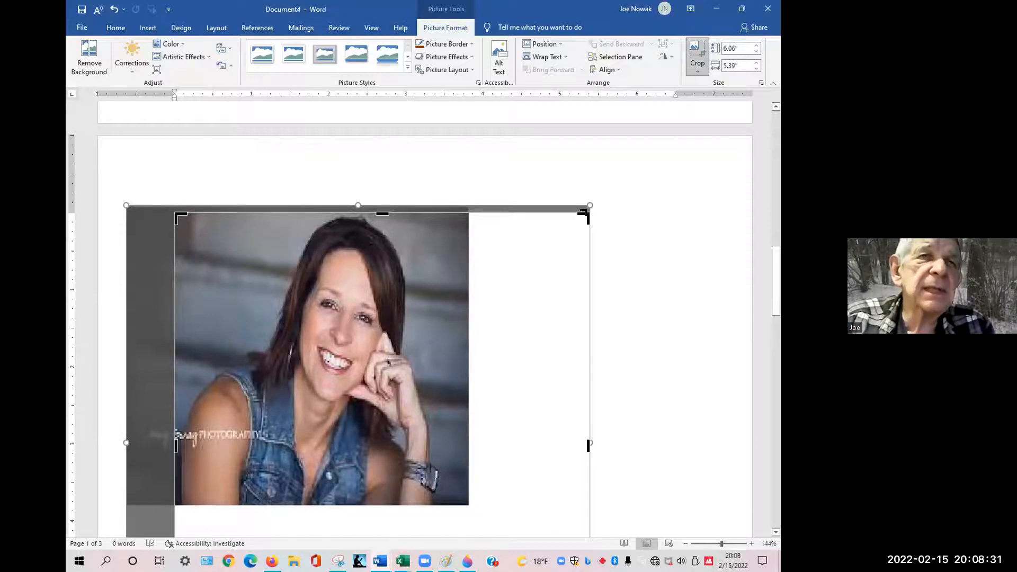
left_click_drag(540, 213, 460, 210)
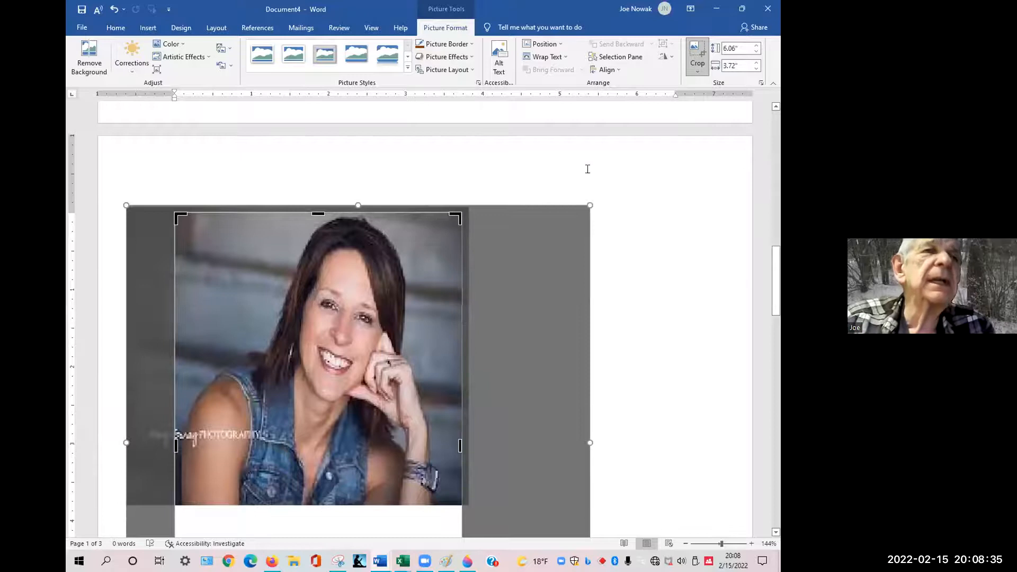
Remove the background from the cropped picture and keep the changes.
left_click(83, 77)
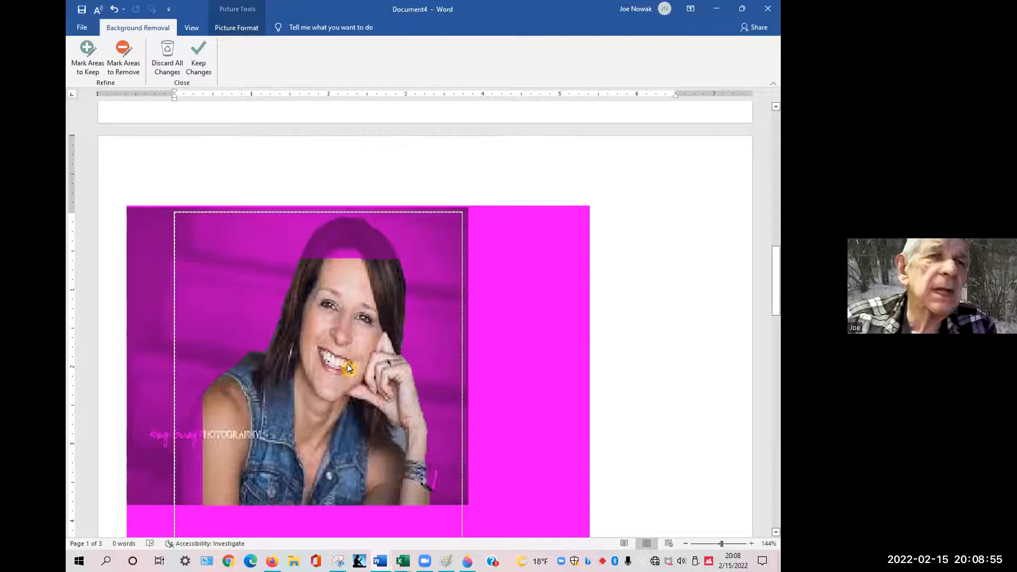
left_click(521, 352)
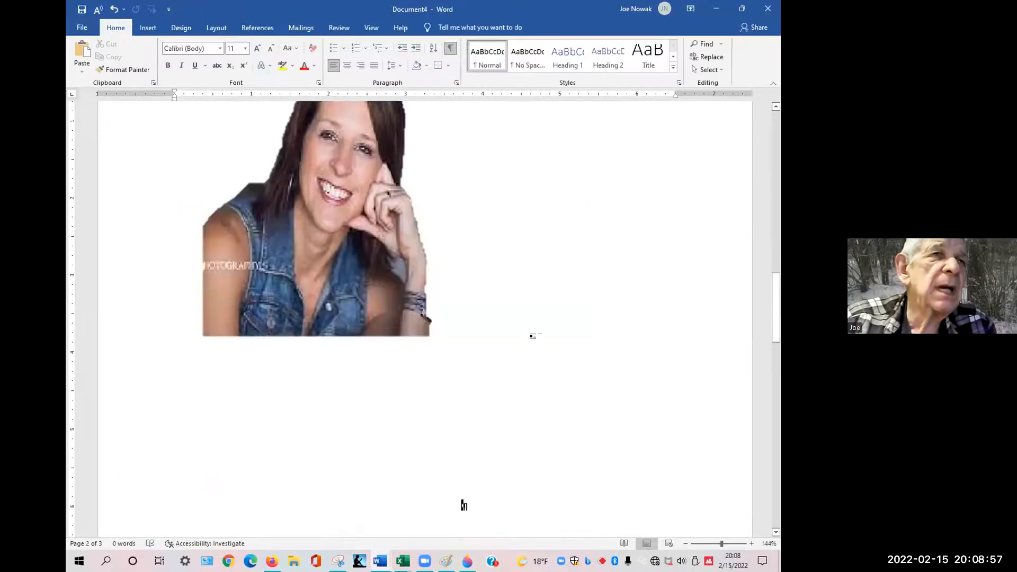
scroll(332, 218, "up", 3)
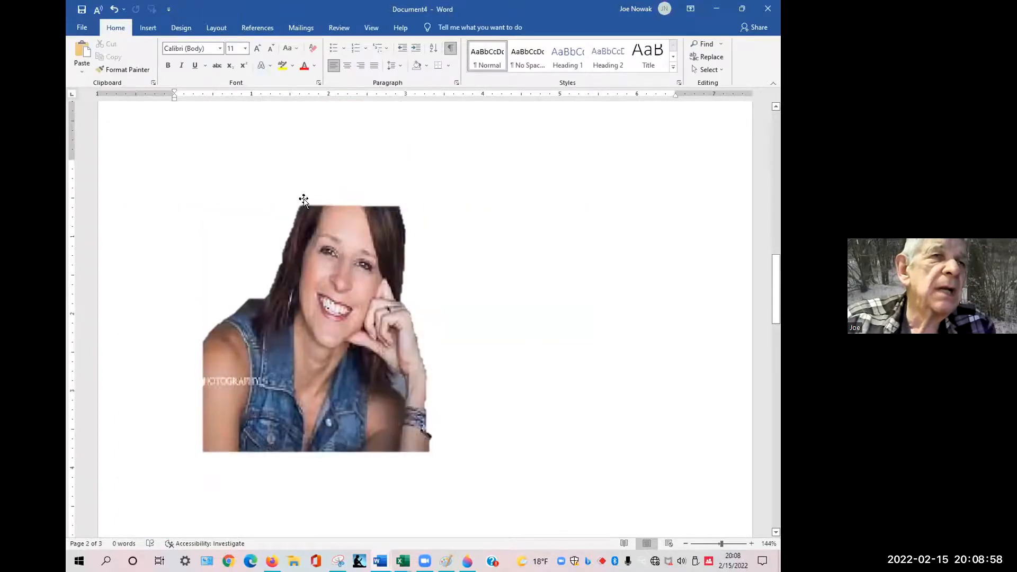
right_click(335, 265)
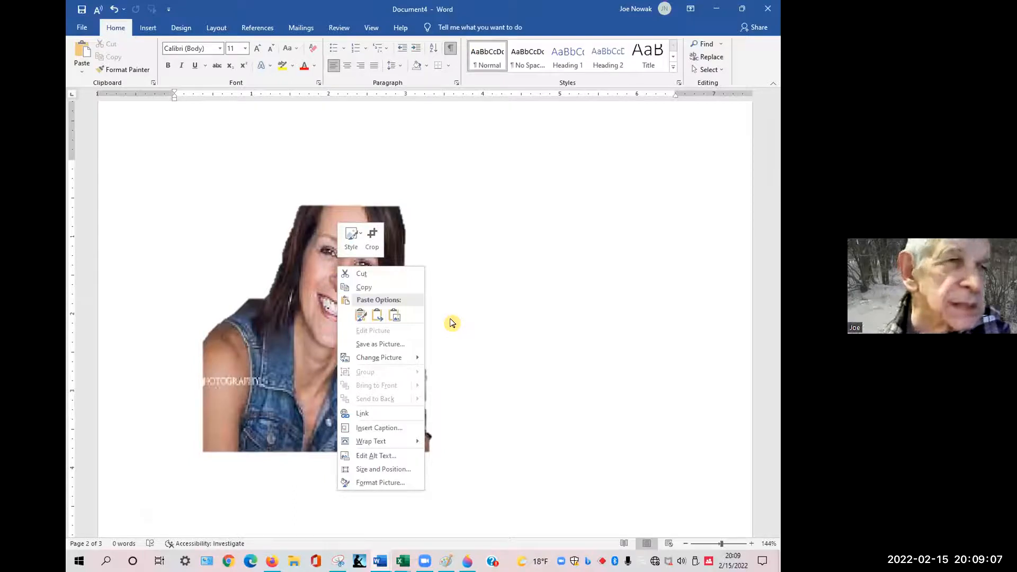
left_click(315, 332)
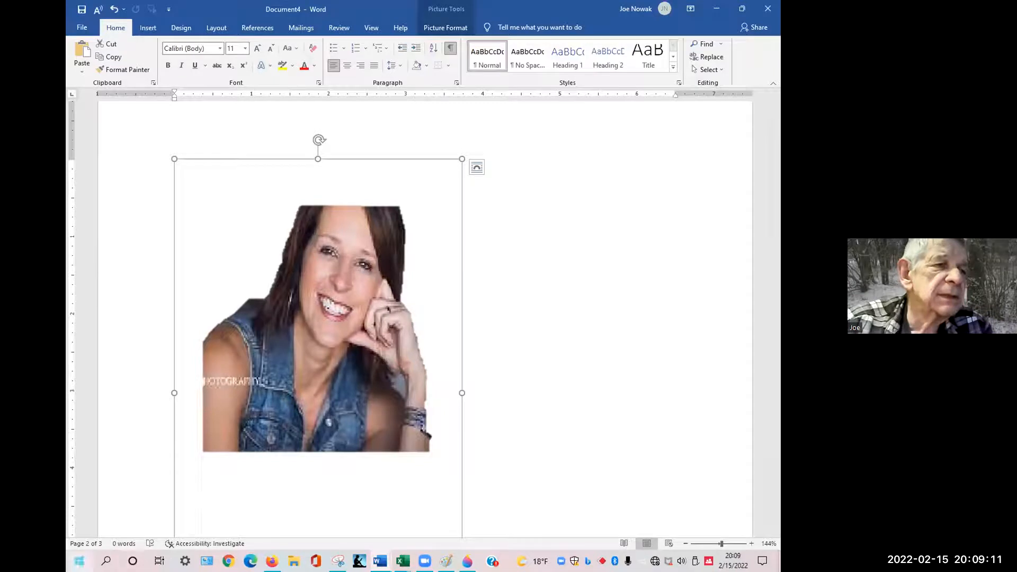
Launch Paint 3D from the Start menu search.
left_click(79, 558)
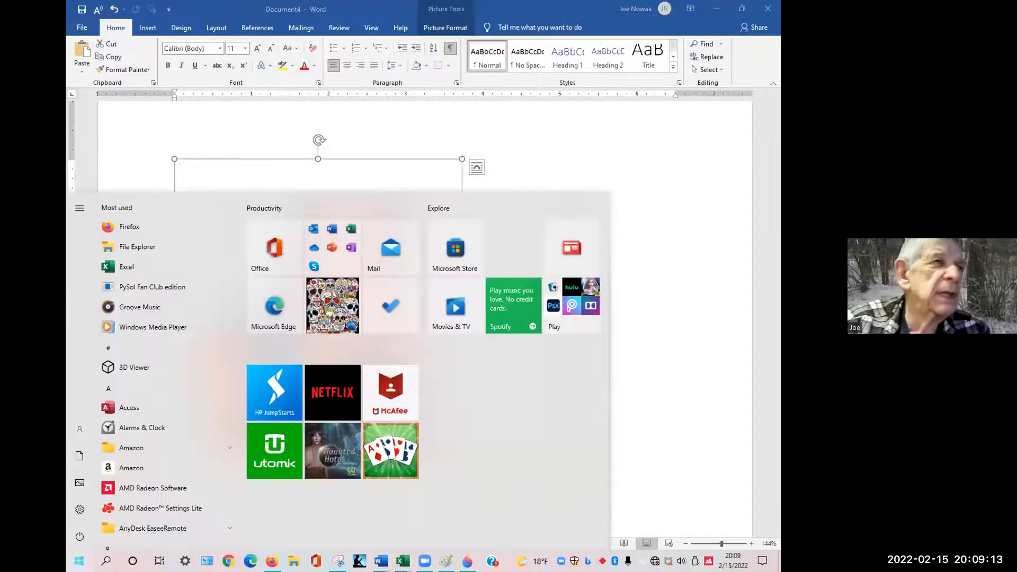
type("3d")
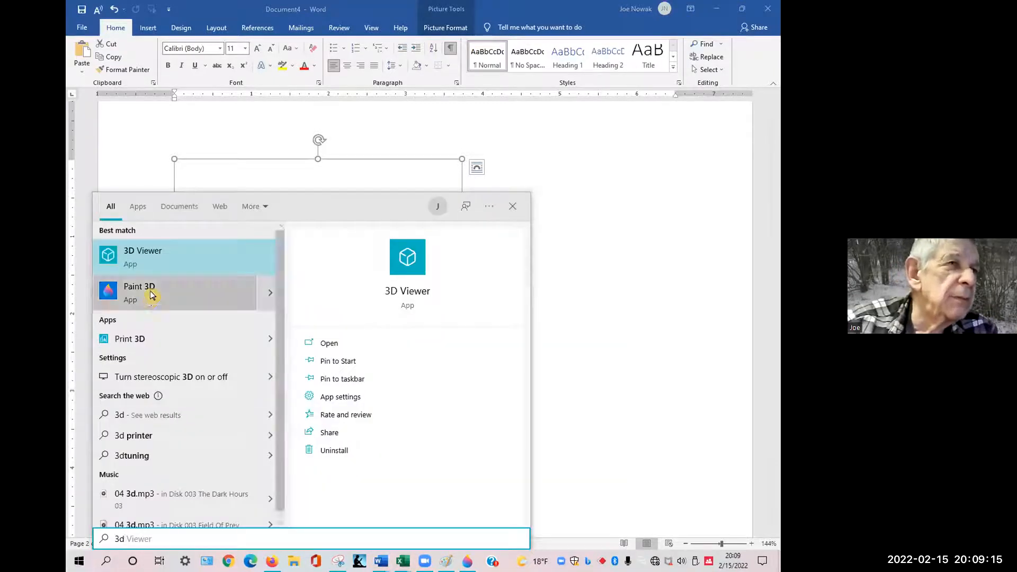
left_click(233, 294)
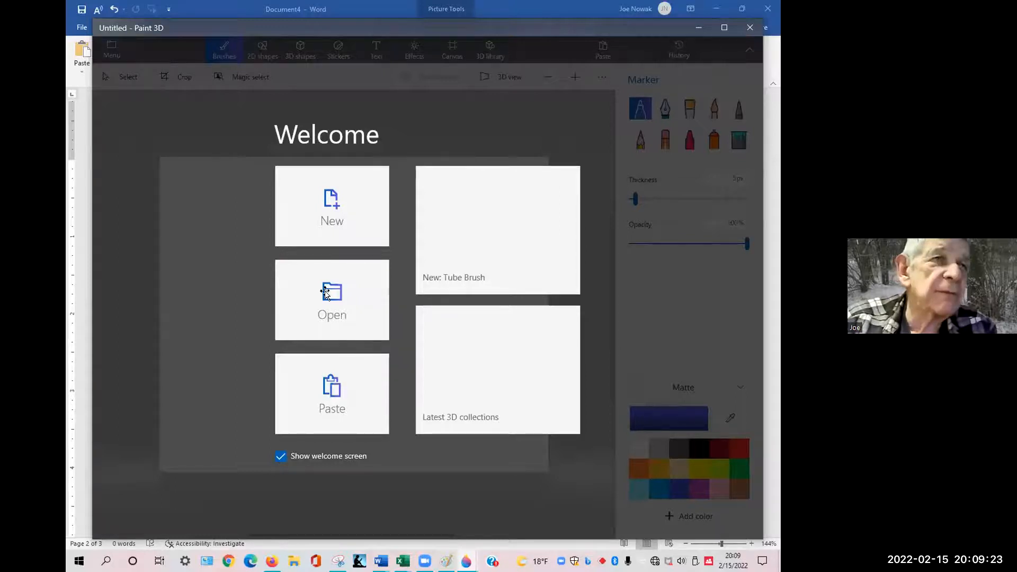
Copy the cut-out picture from the Word document and paste it onto a new blank canvas in Paint 3D.
key("alt+Tab")
right_click(317, 290)
left_click(342, 314)
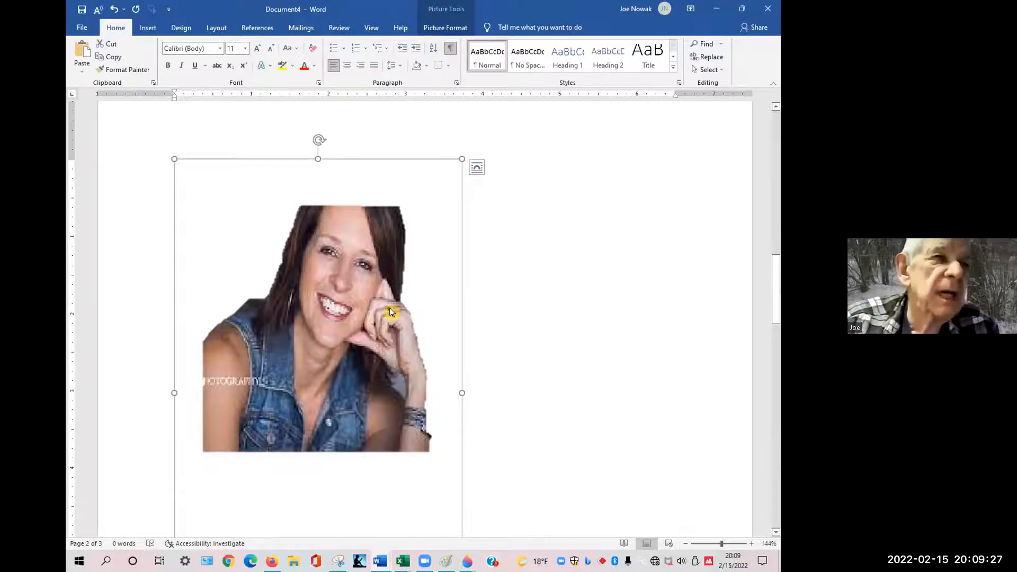
key("alt+Tab")
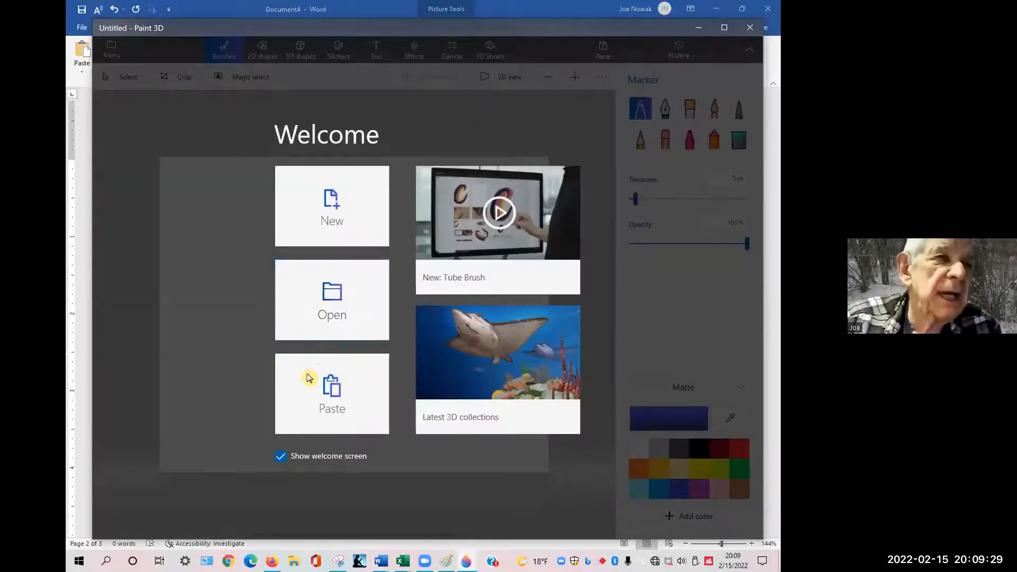
left_click(315, 214)
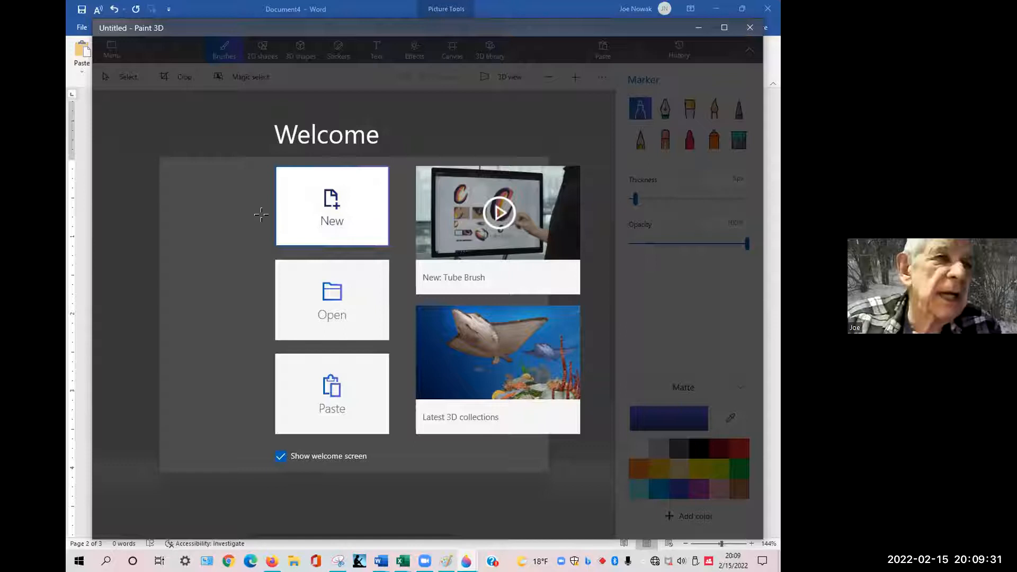
right_click(262, 215)
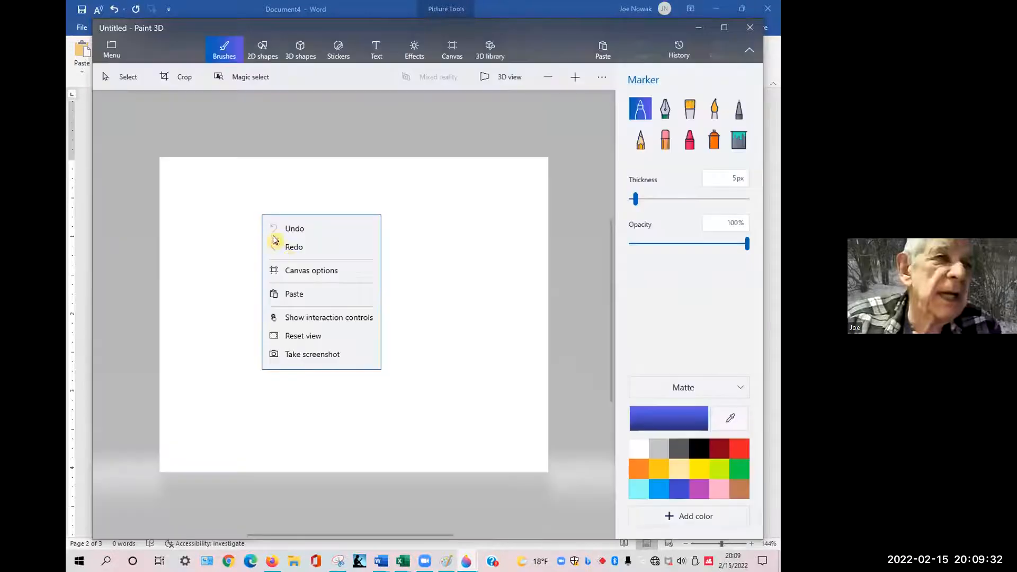
left_click(299, 294)
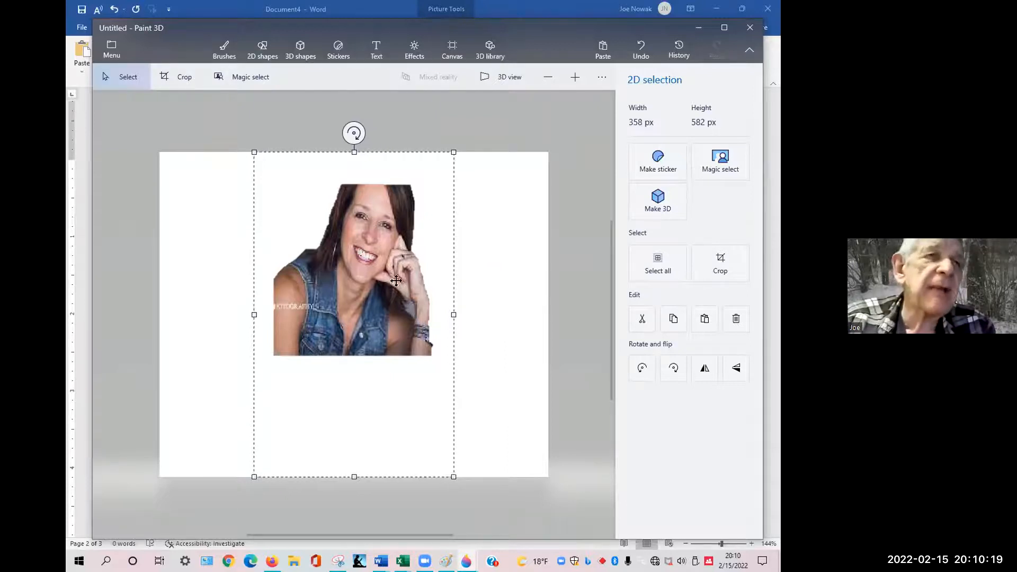
left_click(503, 256)
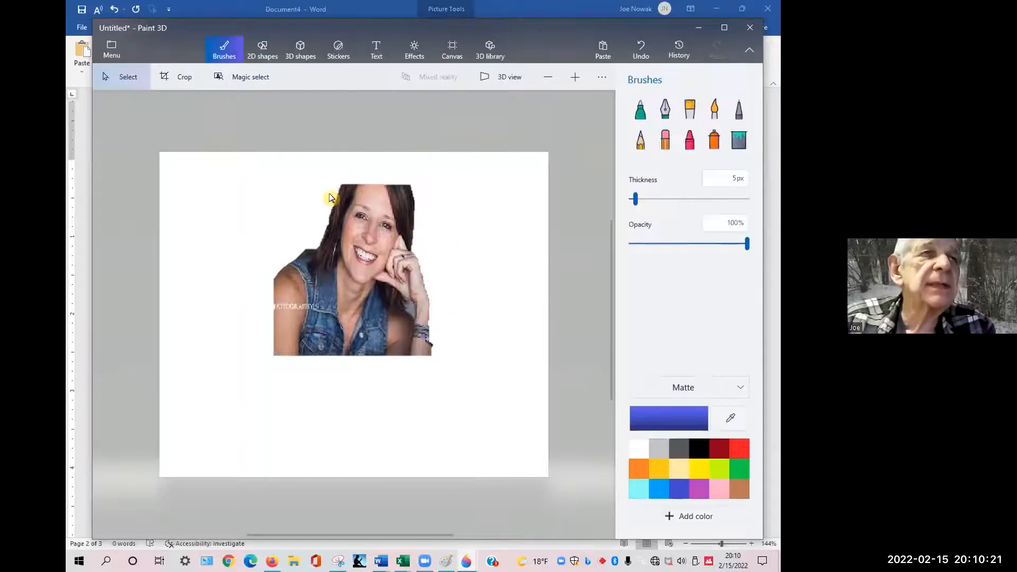
right_click(363, 236)
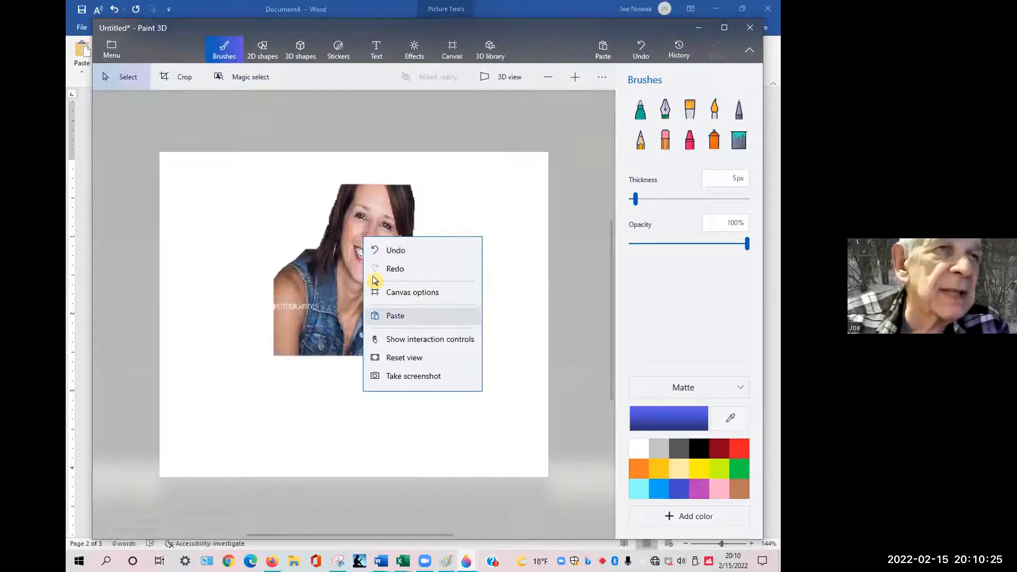
left_click(346, 259)
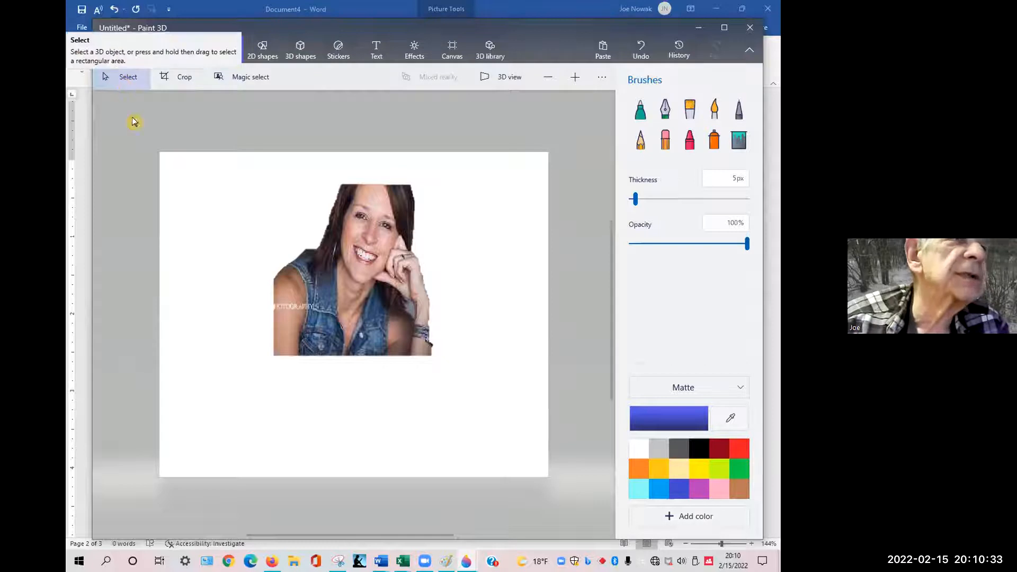
Try selecting a thin strip across the pasted picture's face and moving it, then undo the move.
mouse_move(297, 225)
left_mouse_down()
mouse_move(458, 241)
mouse_move(443, 226)
left_mouse_up()
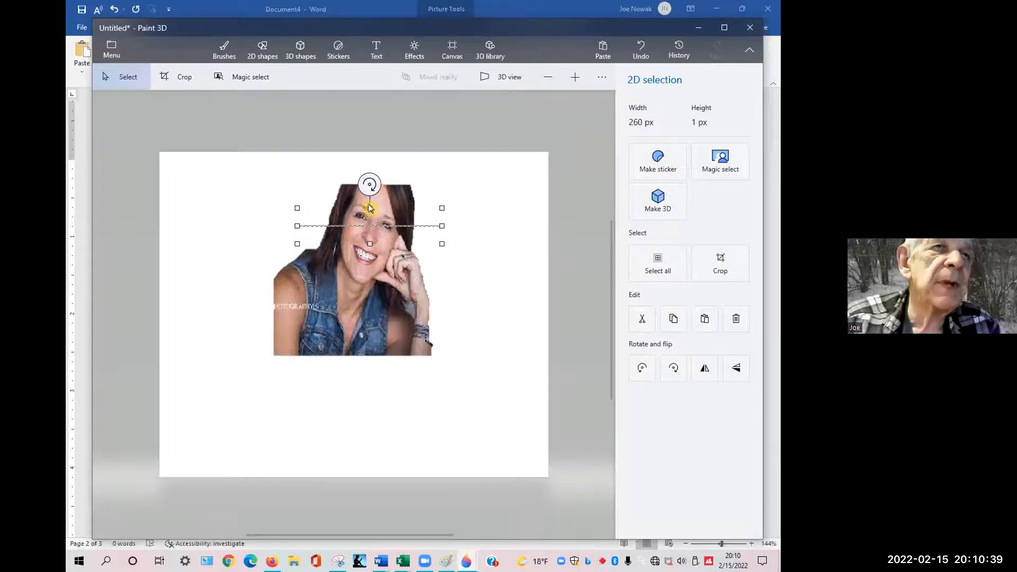
left_click_drag(370, 185, 357, 226)
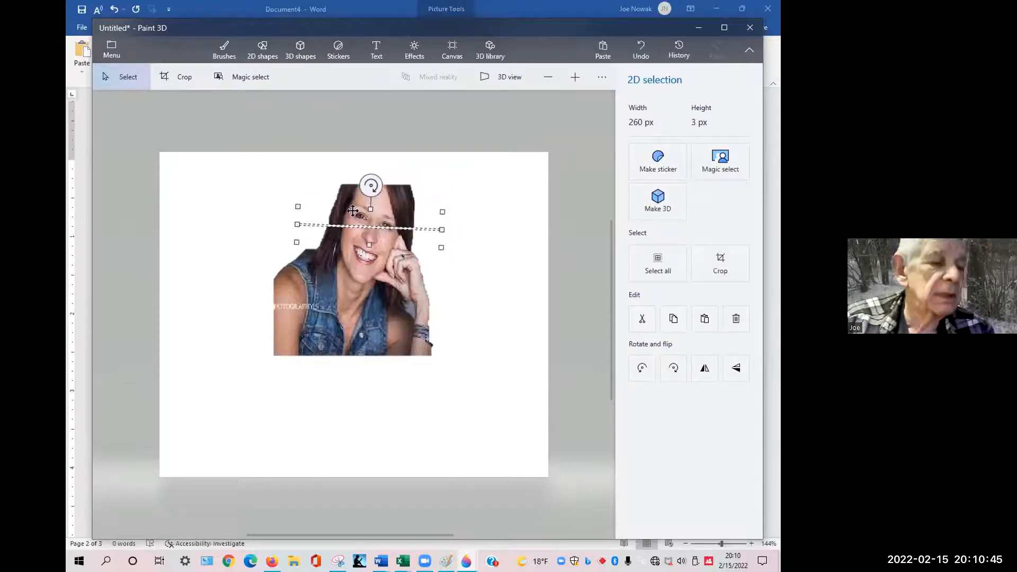
left_click(373, 237)
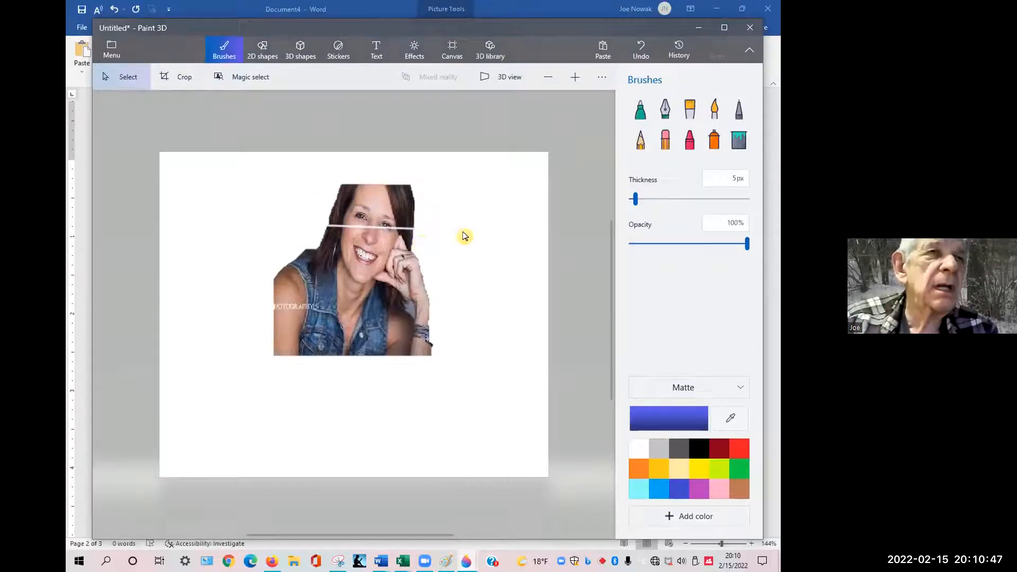
key("ctrl+z")
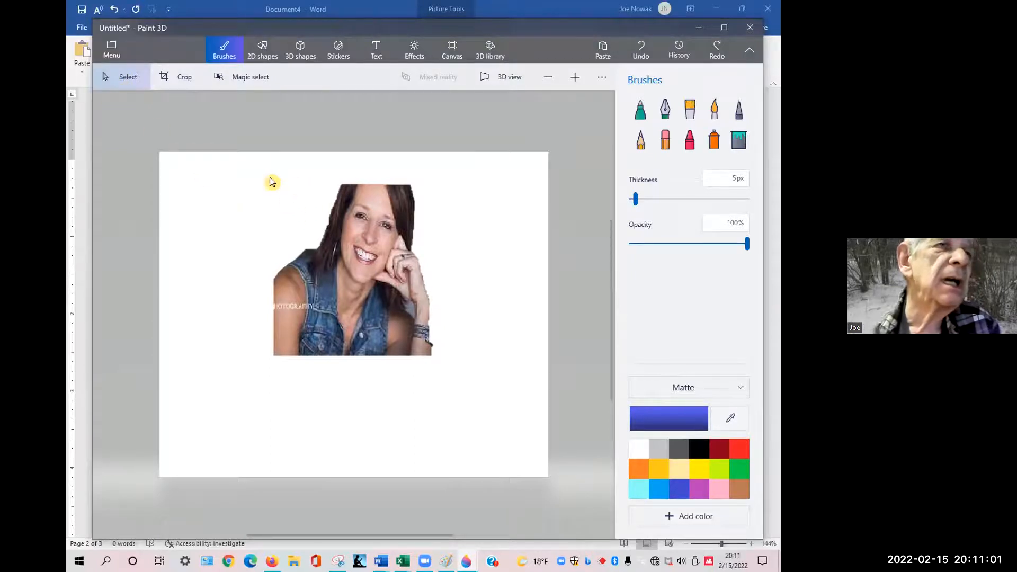
Switch back to the Word document.
right_click(359, 250)
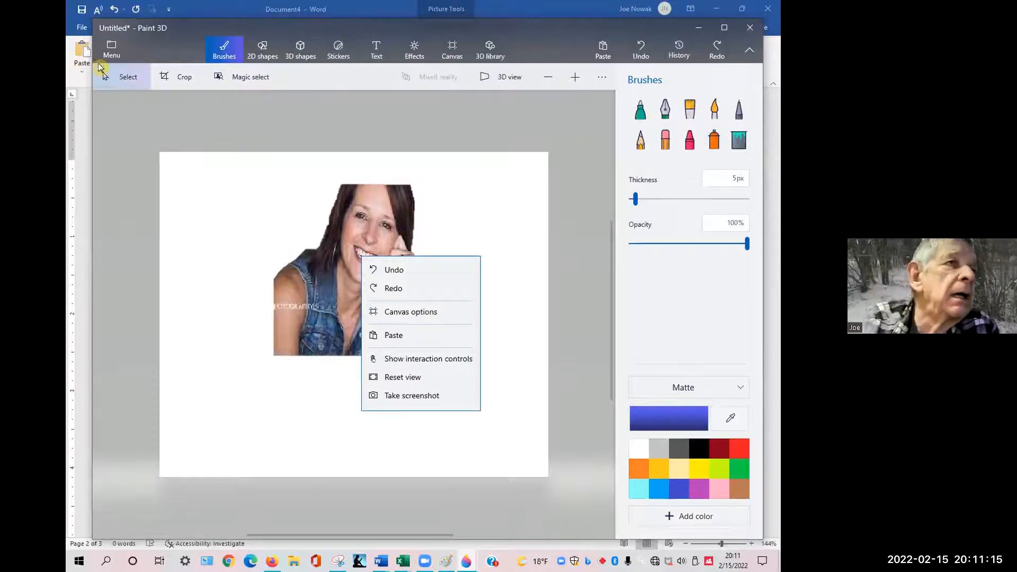
left_click(83, 32)
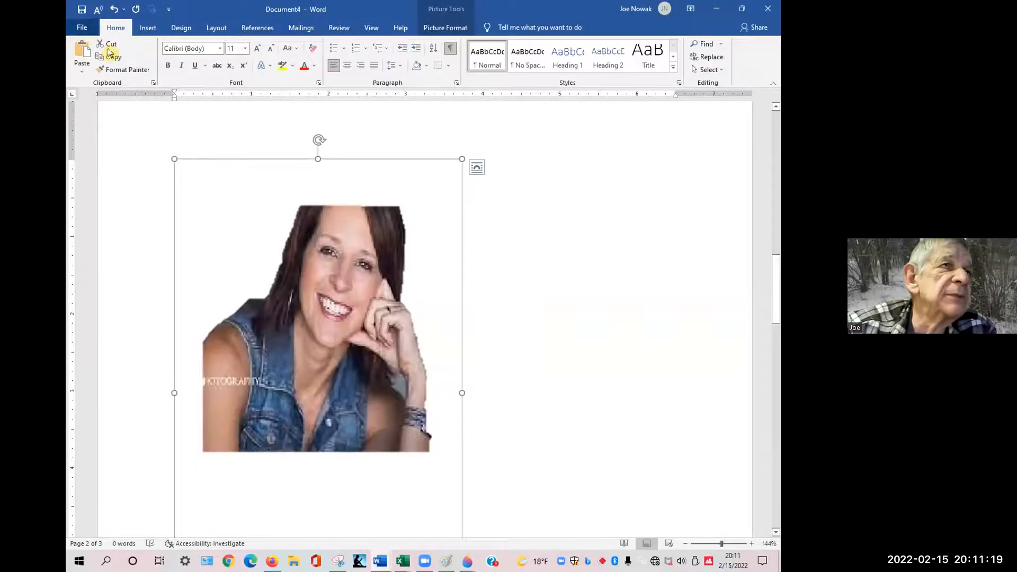